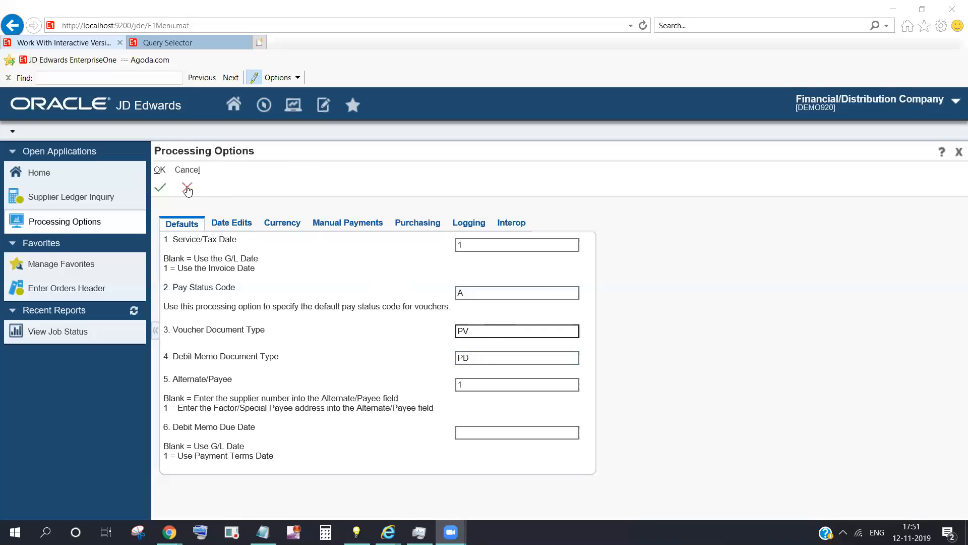
- Leave the processing options and review the voucher's columns, from pay status through netting status, in the Supplier Ledger Inquiry for batch 8791
{"action": "left_click", "coordinate": [187, 189]}
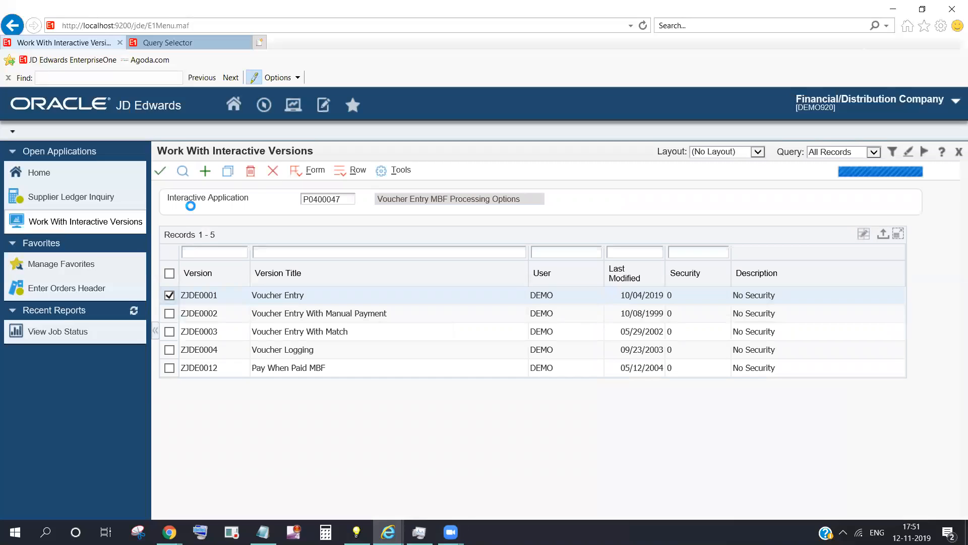
{"action": "left_click", "coordinate": [60, 197]}
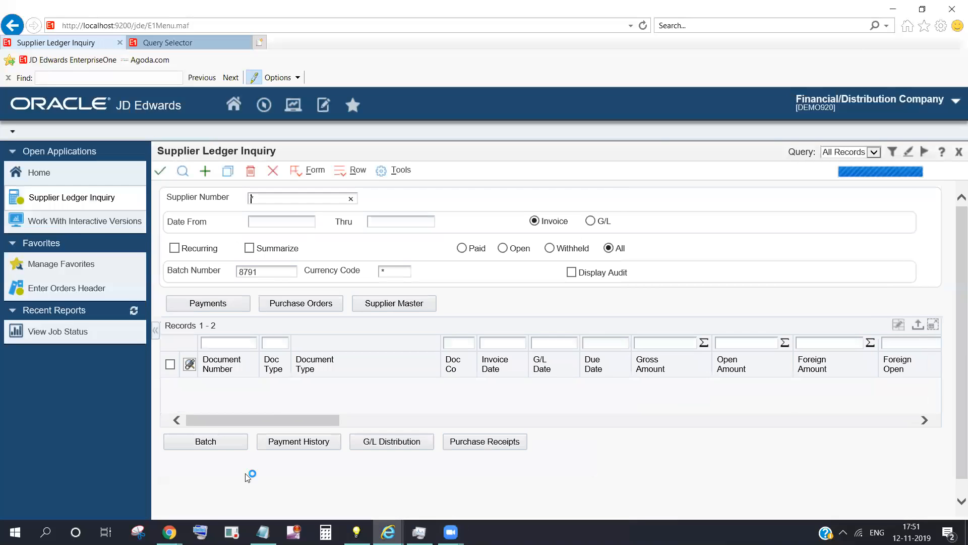
{"action": "left_click_drag", "start_coordinate": [278, 419], "coordinate": [415, 425]}
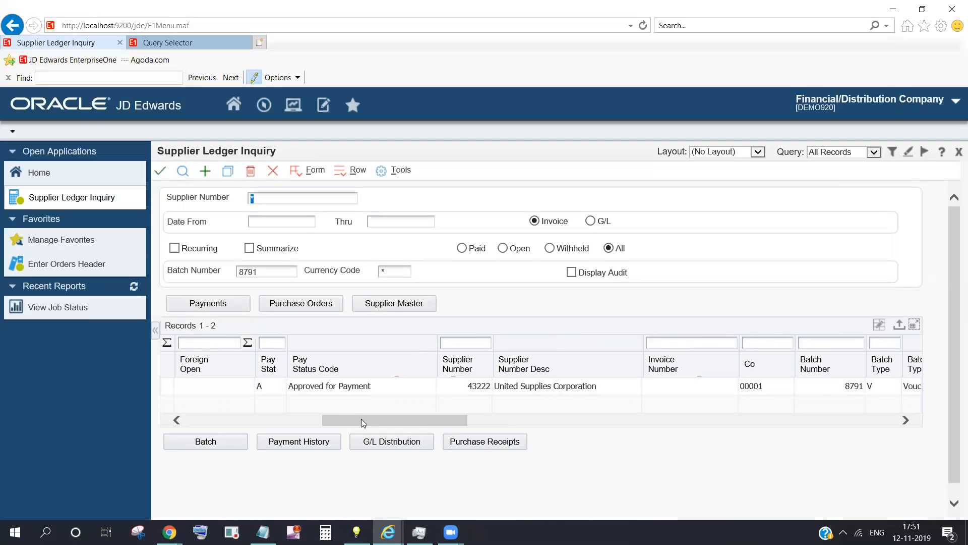
{"action": "left_click_drag", "start_coordinate": [373, 422], "coordinate": [413, 420]}
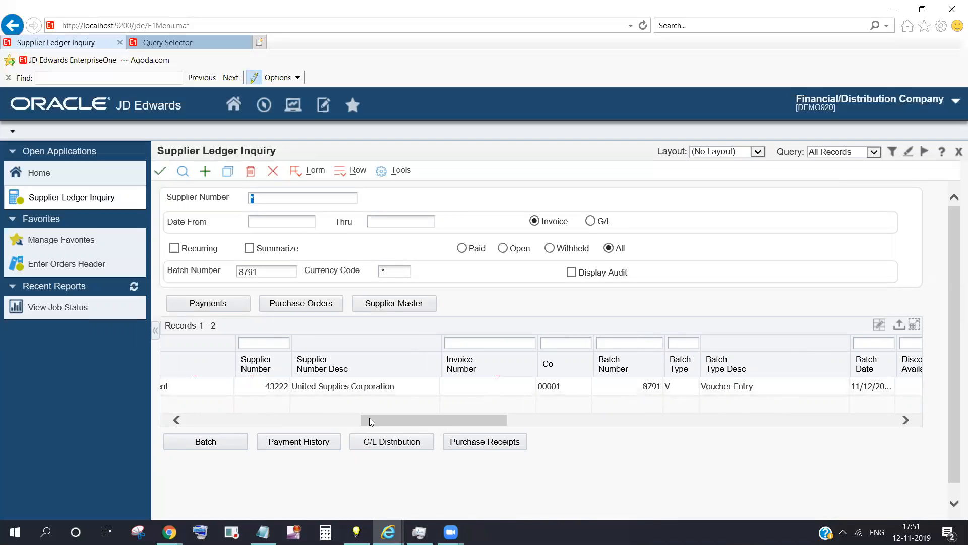
{"action": "left_click_drag", "start_coordinate": [422, 423], "coordinate": [438, 426]}
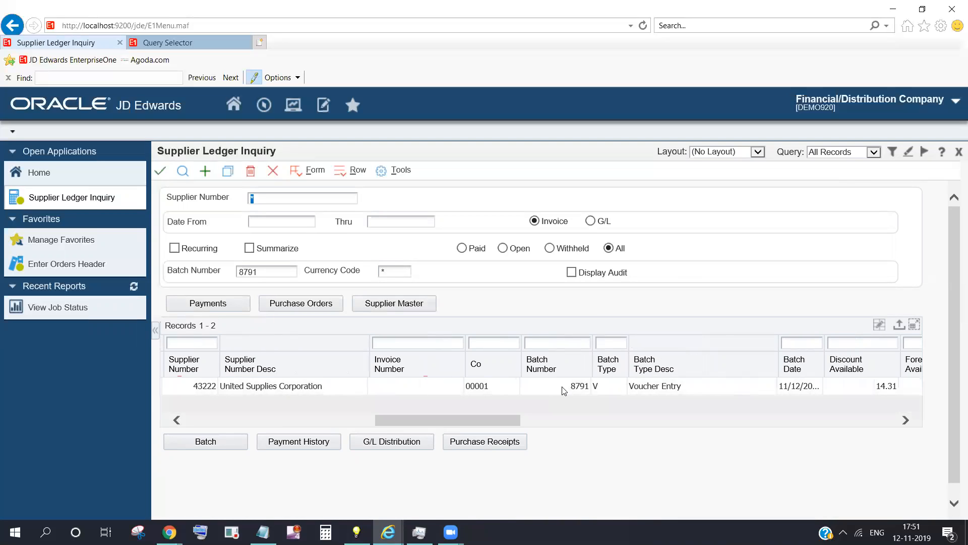
{"action": "left_click_drag", "start_coordinate": [453, 421], "coordinate": [559, 422]}
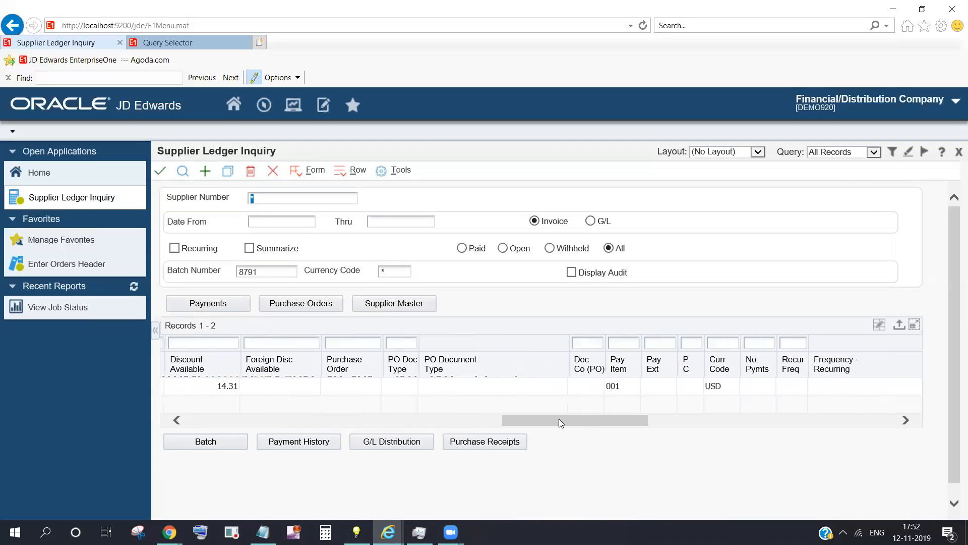
{"action": "left_click", "coordinate": [627, 385]}
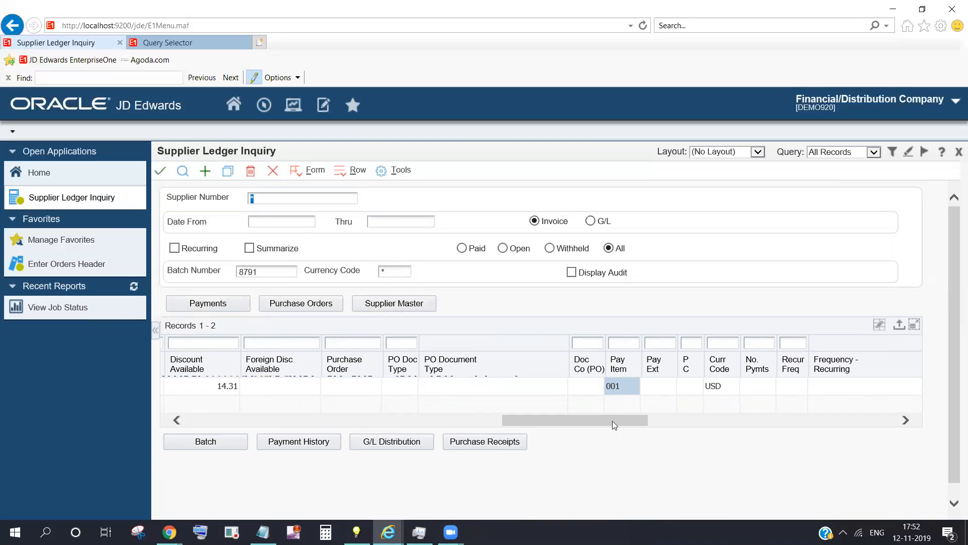
{"action": "mouse_move", "coordinate": [612, 420]}
{"action": "left_mouse_down"}
{"action": "mouse_move", "coordinate": [683, 423]}
{"action": "mouse_move", "coordinate": [620, 425]}
{"action": "left_mouse_up"}
{"action": "left_click", "coordinate": [696, 386]}
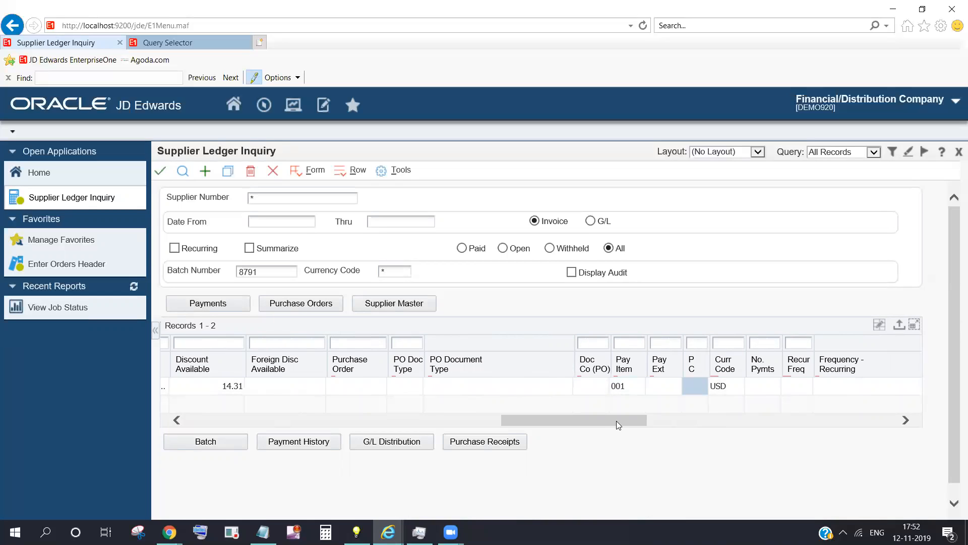
{"action": "left_click_drag", "start_coordinate": [617, 421], "coordinate": [861, 431]}
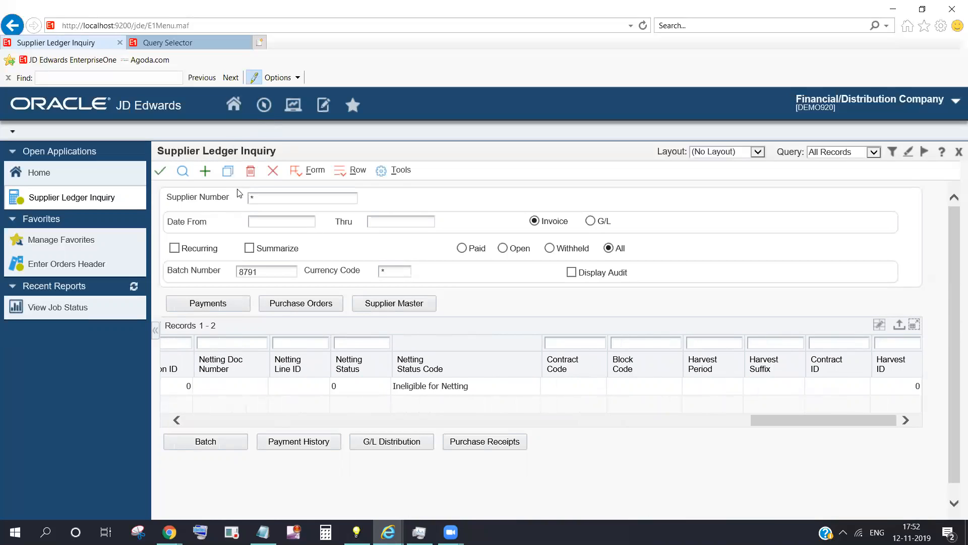
- Launch the Data Browser with the fast path command databrowser
{"action": "left_click", "coordinate": [263, 105]}
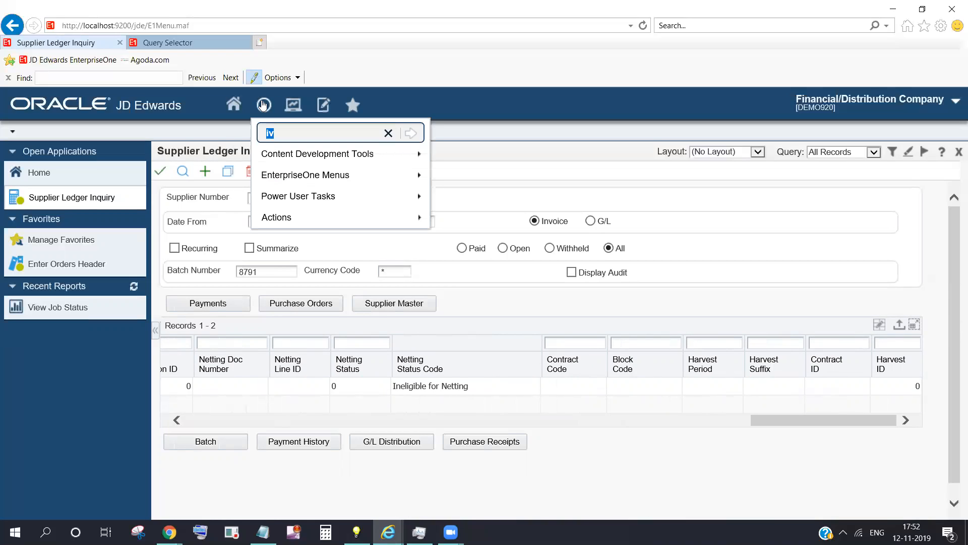
{"action": "type", "text": "data"}
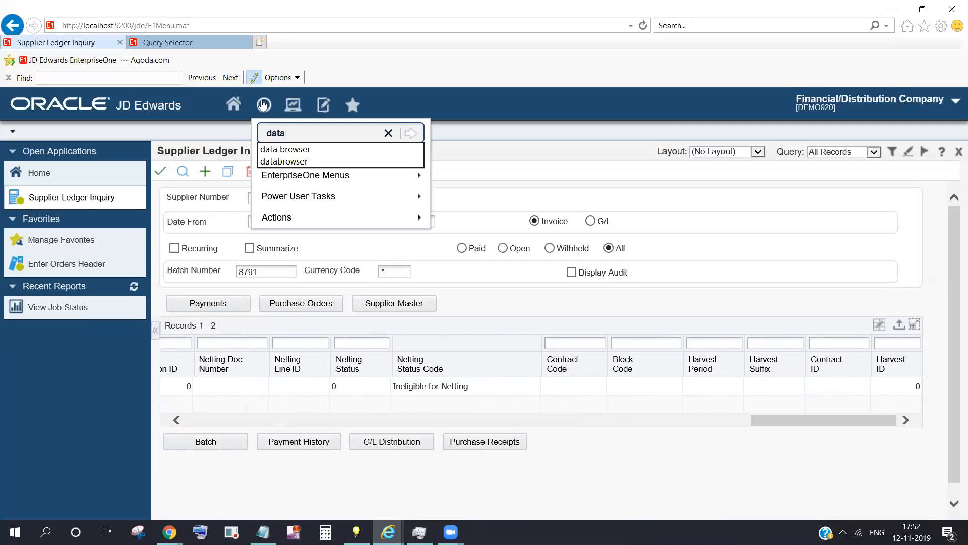
{"action": "key", "text": "Down"}
{"action": "key", "text": "Down"}
{"action": "key", "text": "Return"}
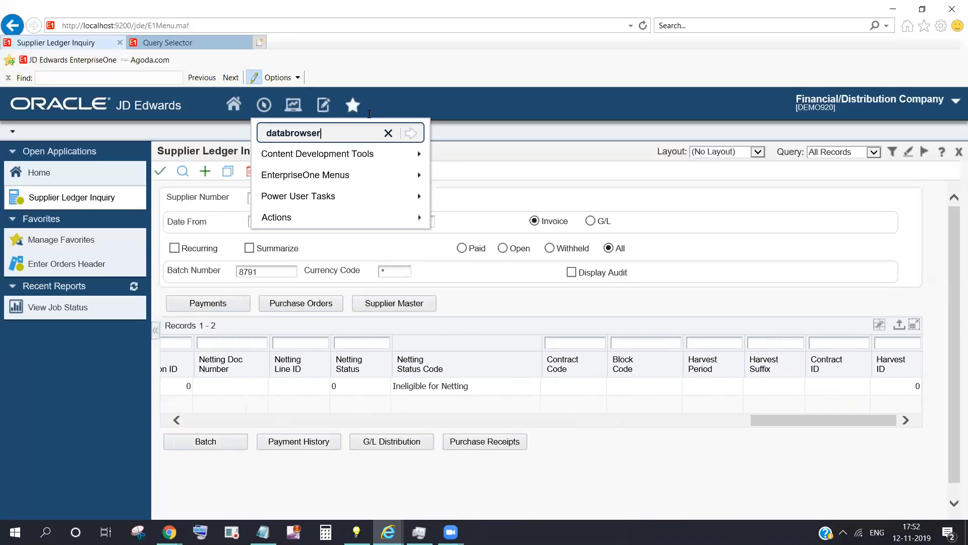
{"action": "left_click", "coordinate": [410, 133]}
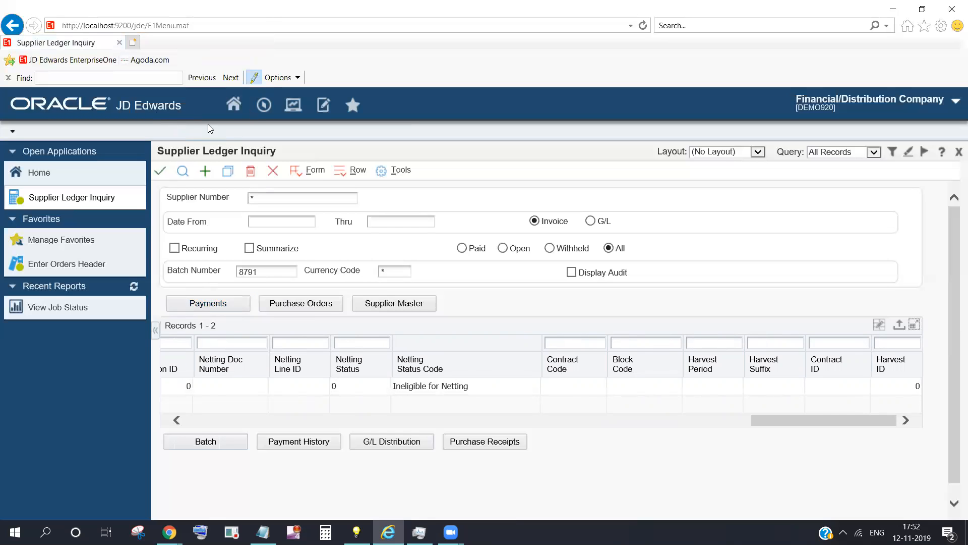
{"action": "left_click", "coordinate": [264, 105]}
{"action": "left_click", "coordinate": [417, 135]}
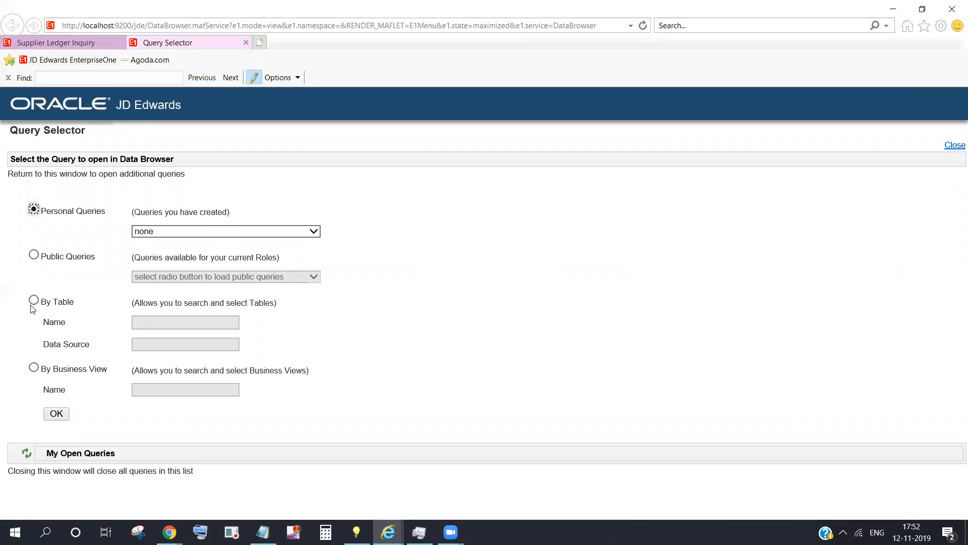
- Open a Data Browser query by table on F0011 and maximize its window
{"action": "left_click", "coordinate": [33, 301]}
{"action": "left_click", "coordinate": [159, 318]}
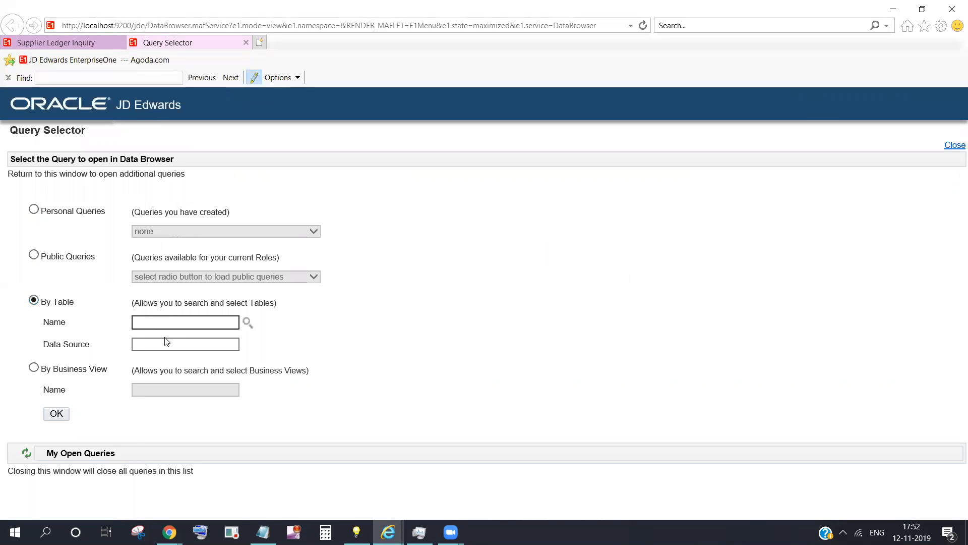
{"action": "type", "text": "f00"}
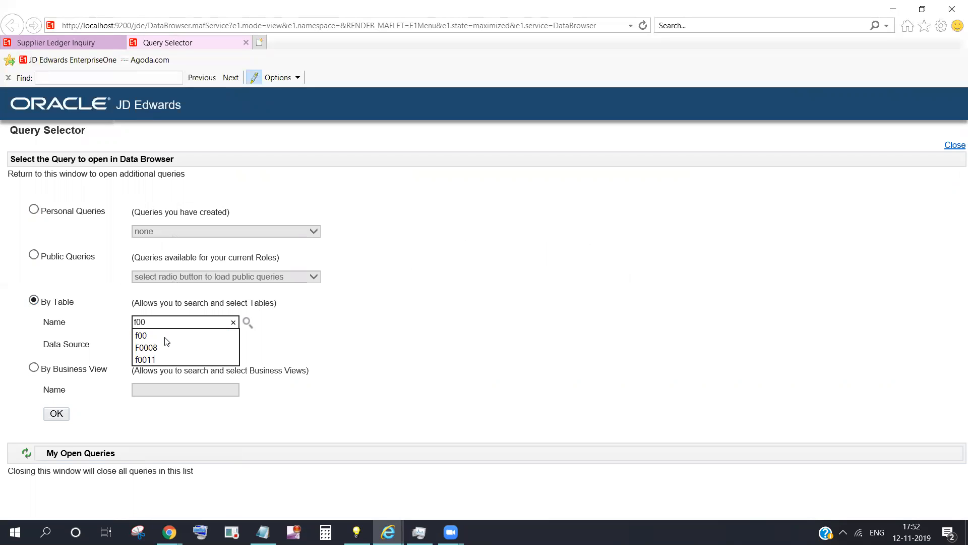
{"action": "type", "text": "11"}
{"action": "key", "text": "Tab"}
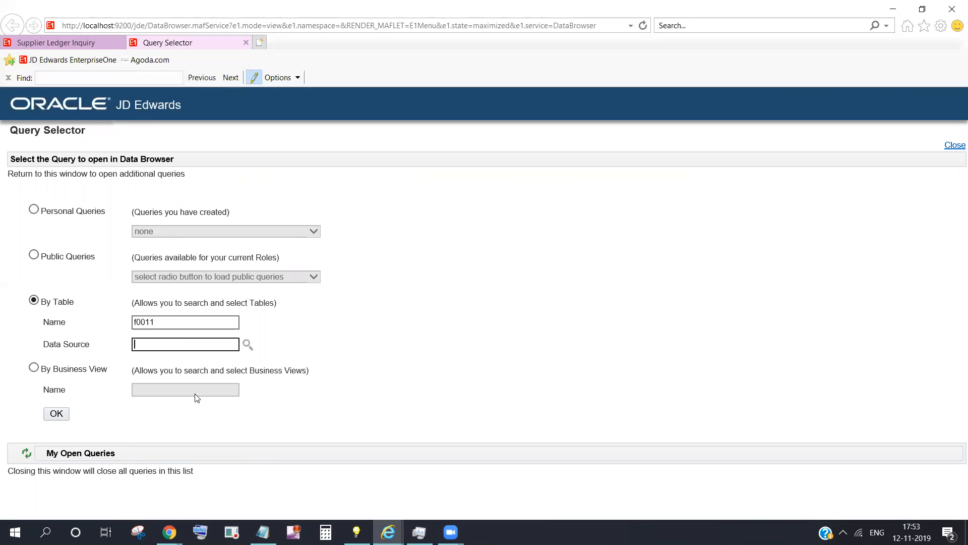
{"action": "left_click", "coordinate": [60, 414]}
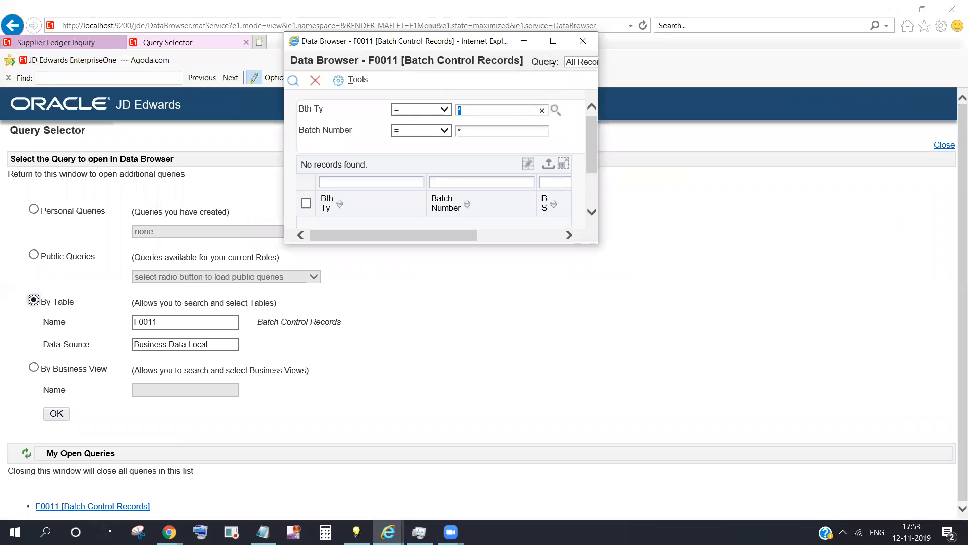
{"action": "left_click", "coordinate": [553, 41]}
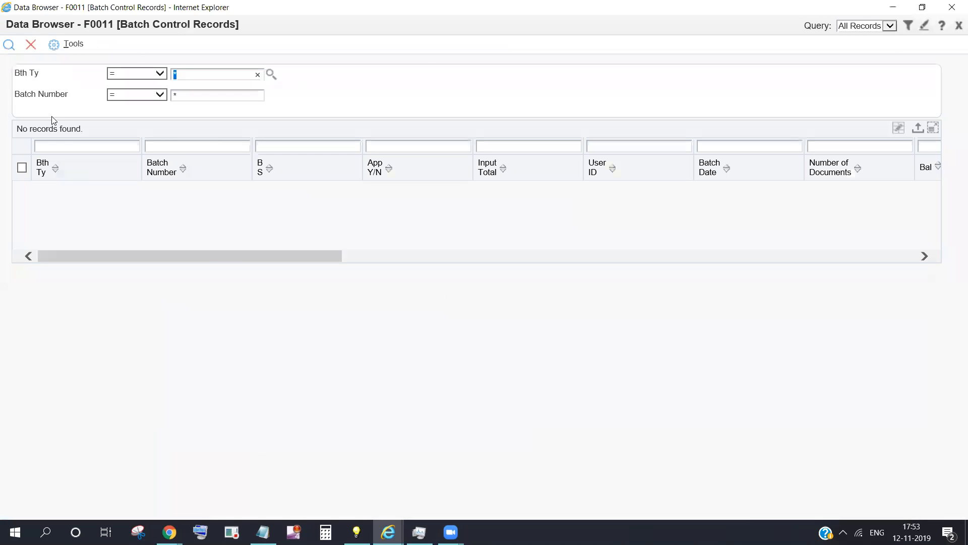
- Check the batch number in Supplier Ledger Inquiry and search the F0011 records for batch number 8791
{"action": "key", "text": "alt+Tab"}
{"action": "left_click", "coordinate": [60, 43]}
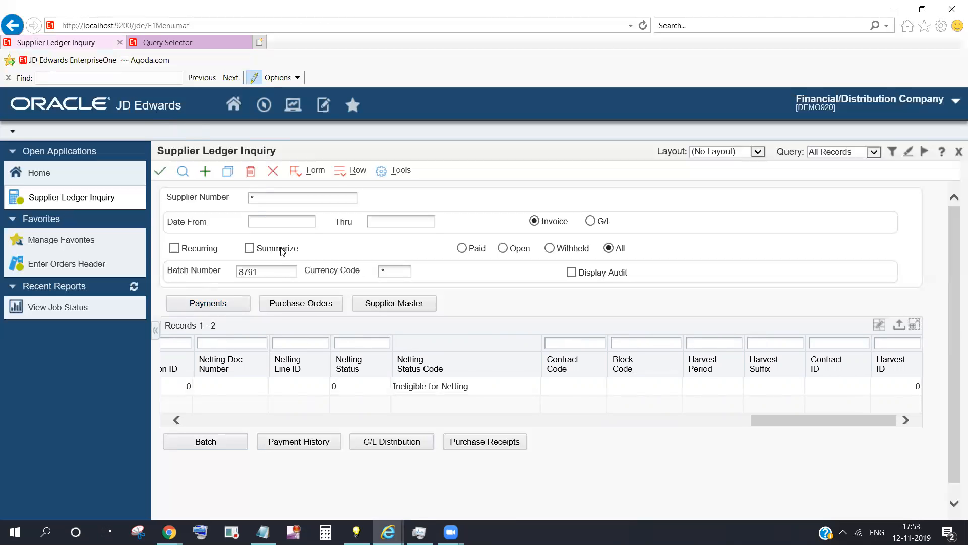
{"action": "left_click", "coordinate": [171, 44]}
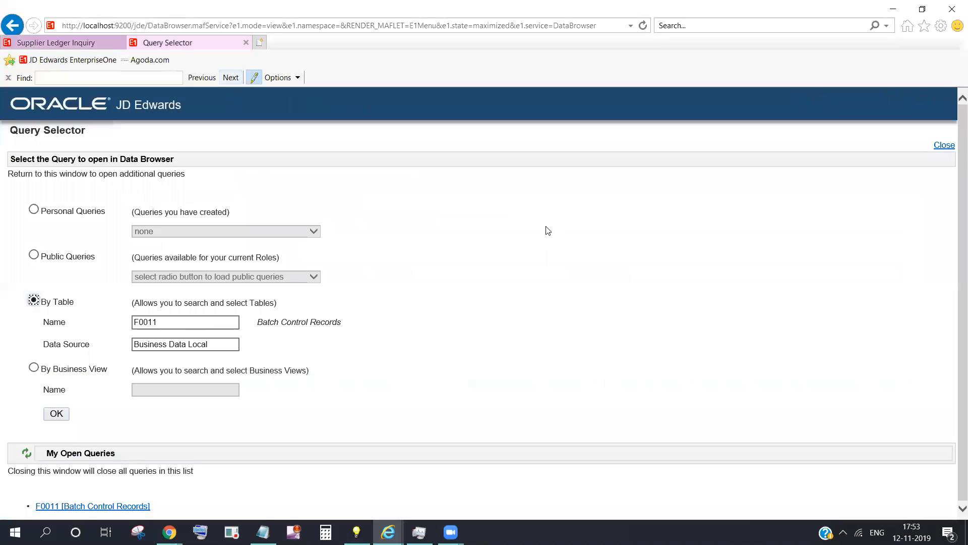
{"action": "key", "text": "alt+Tab"}
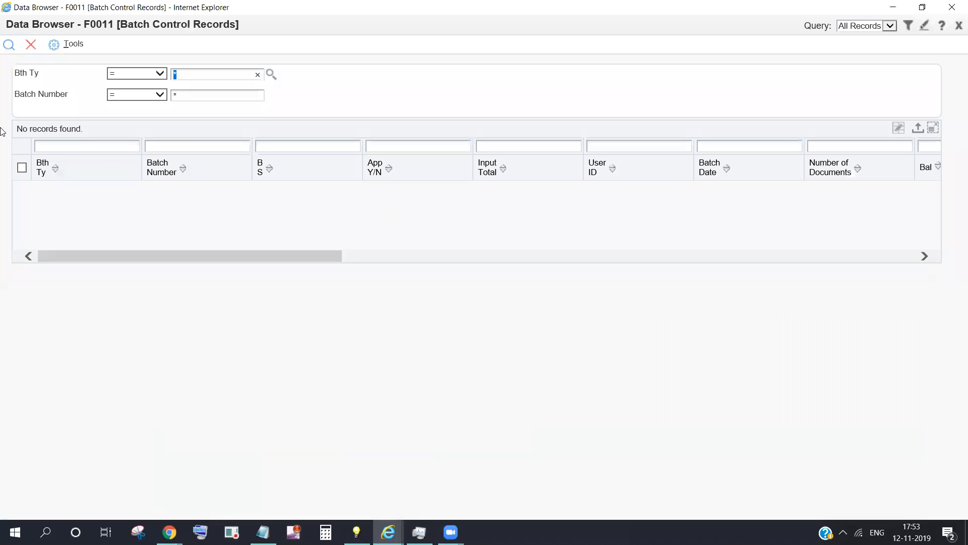
{"action": "left_click", "coordinate": [185, 147]}
{"action": "type", "text": "8791"}
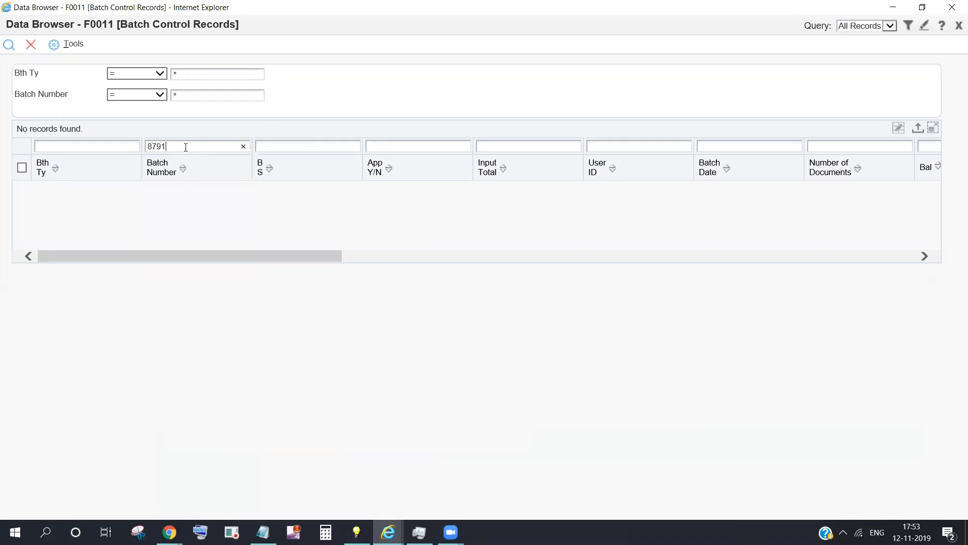
{"action": "left_click", "coordinate": [9, 47]}
{"action": "key", "text": "ctrl+a"}
{"action": "left_click", "coordinate": [186, 151]}
{"action": "left_click", "coordinate": [7, 48]}
- Open another Data Browser query by table on F0411 and maximize its window
{"action": "key", "text": "alt+Tab"}
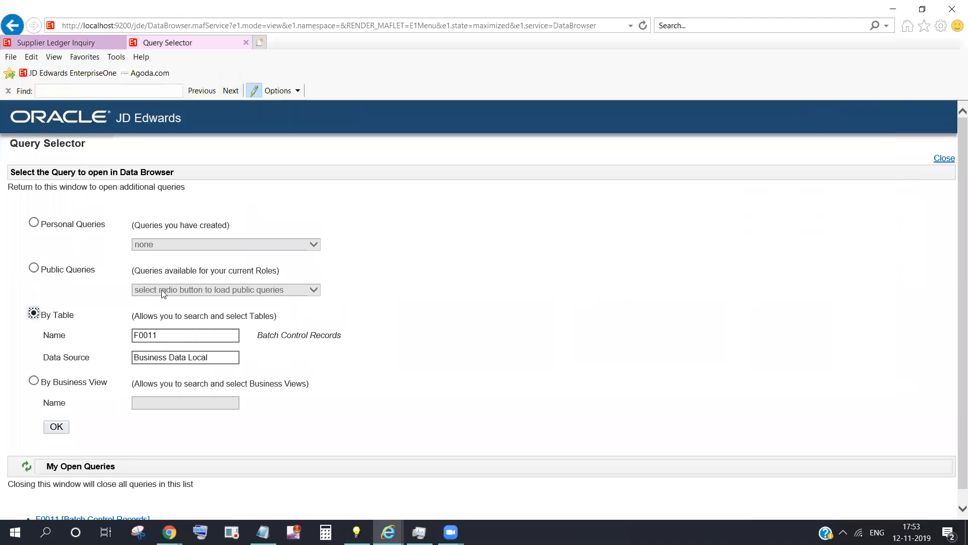
{"action": "double_click", "coordinate": [163, 337]}
{"action": "key", "text": "BackSpace"}
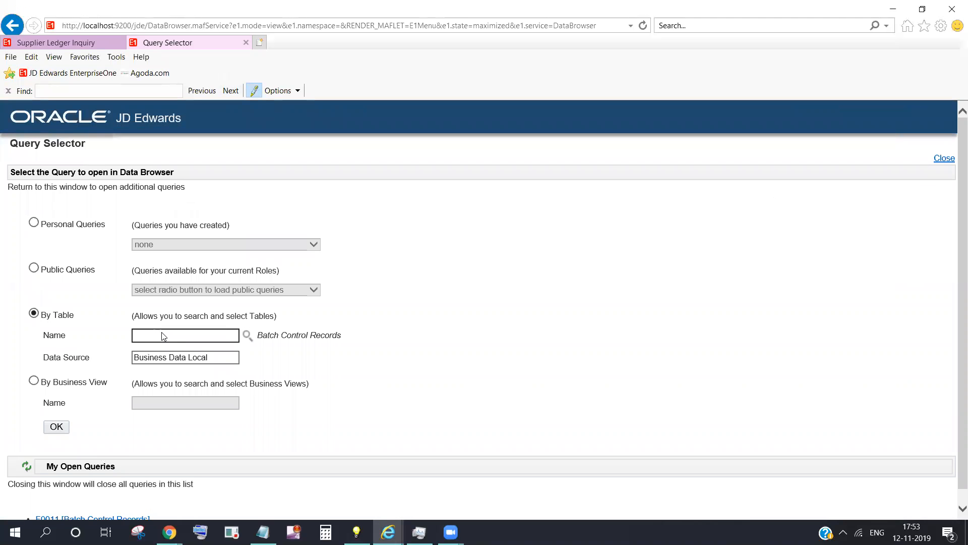
{"action": "type", "text": "f0411"}
{"action": "key", "text": "Tab"}
{"action": "left_click", "coordinate": [68, 430]}
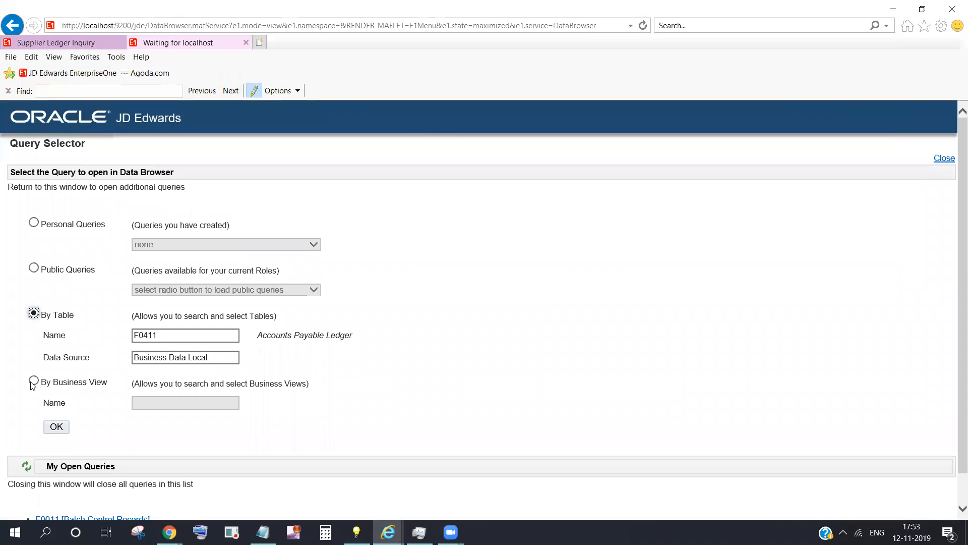
{"action": "key", "text": "alt+Tab"}
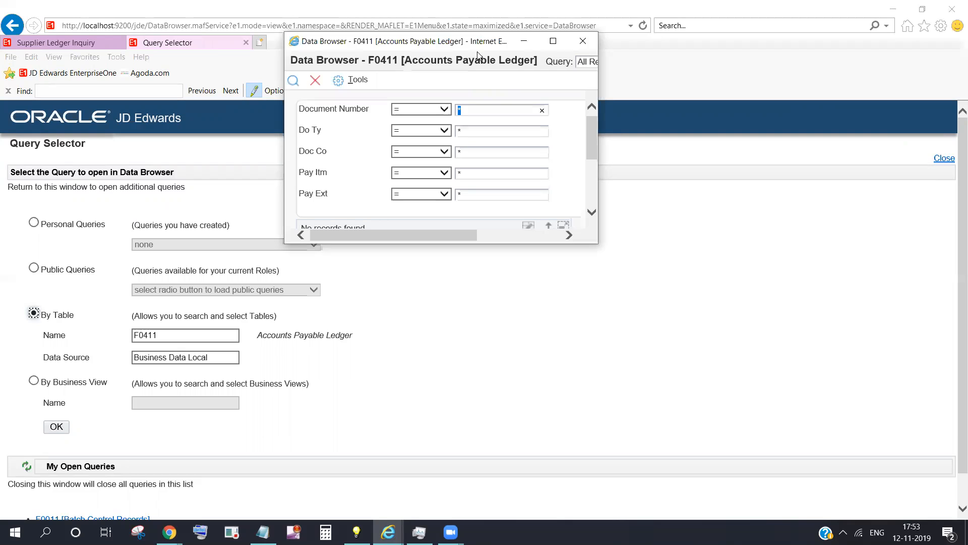
{"action": "left_click", "coordinate": [554, 44]}
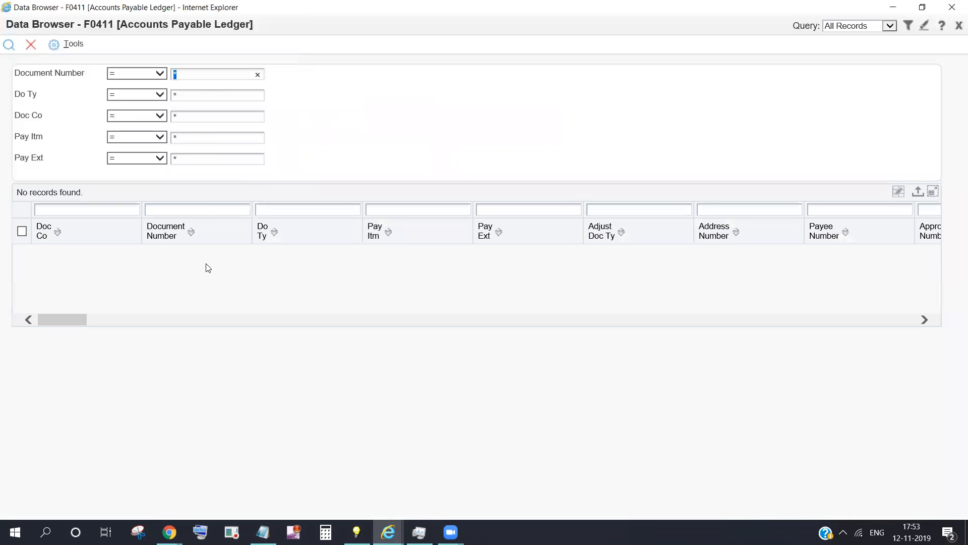
- Look up the voucher's document number in Supplier Ledger Inquiry for use in the F0411 query
{"action": "key", "text": "alt+Tab"}
{"action": "key", "text": "alt+Tab"}
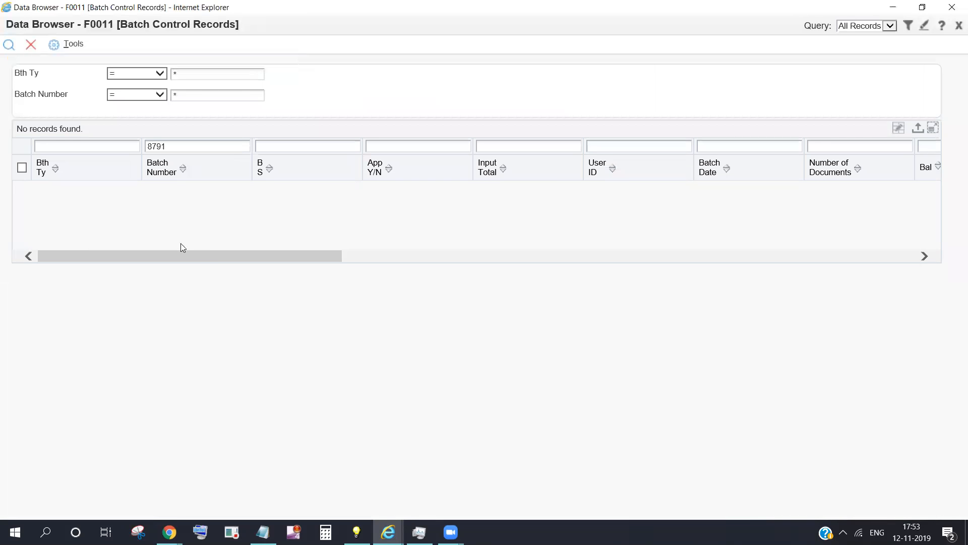
{"action": "key", "text": "alt+Tab"}
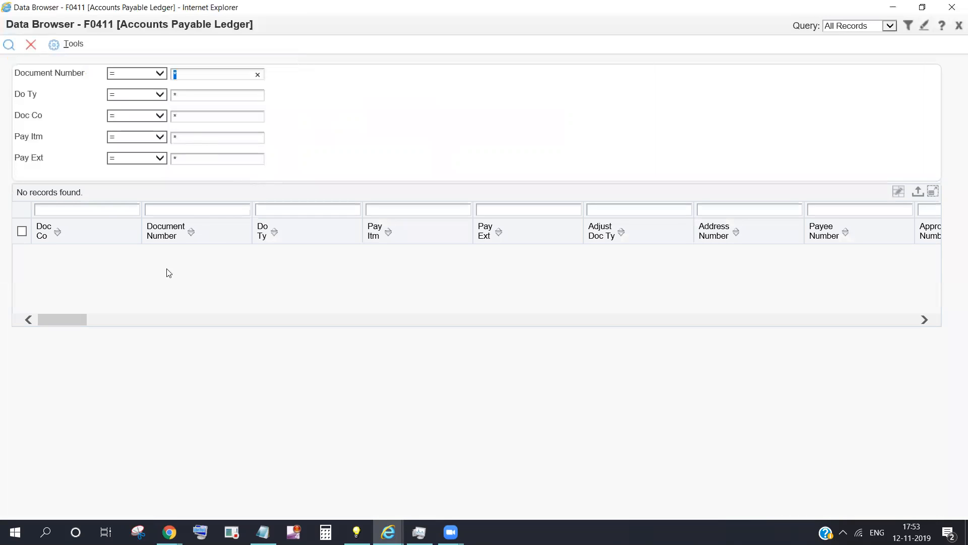
{"action": "left_click", "coordinate": [207, 211]}
{"action": "key", "text": "alt+Tab"}
{"action": "key", "text": "alt+Tab"}
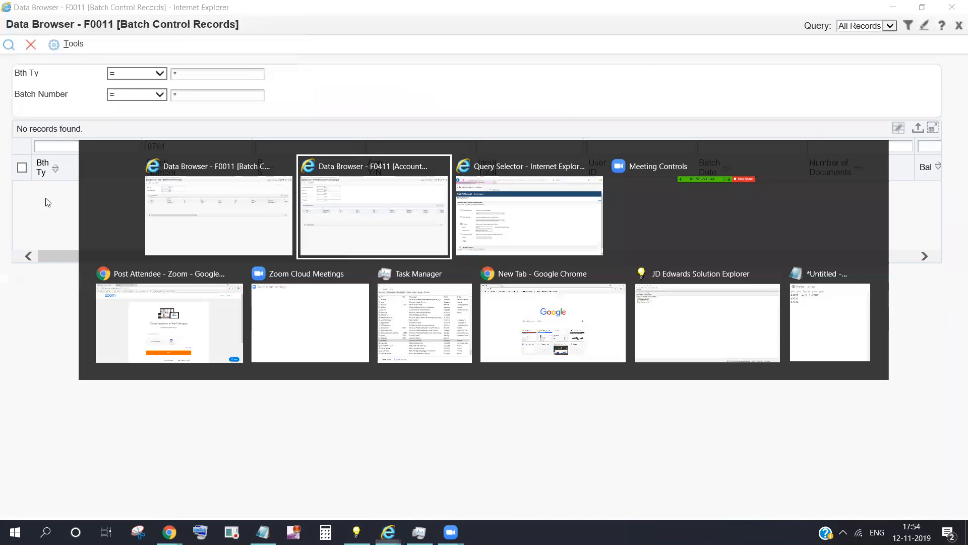
{"action": "key", "text": "Tab"}
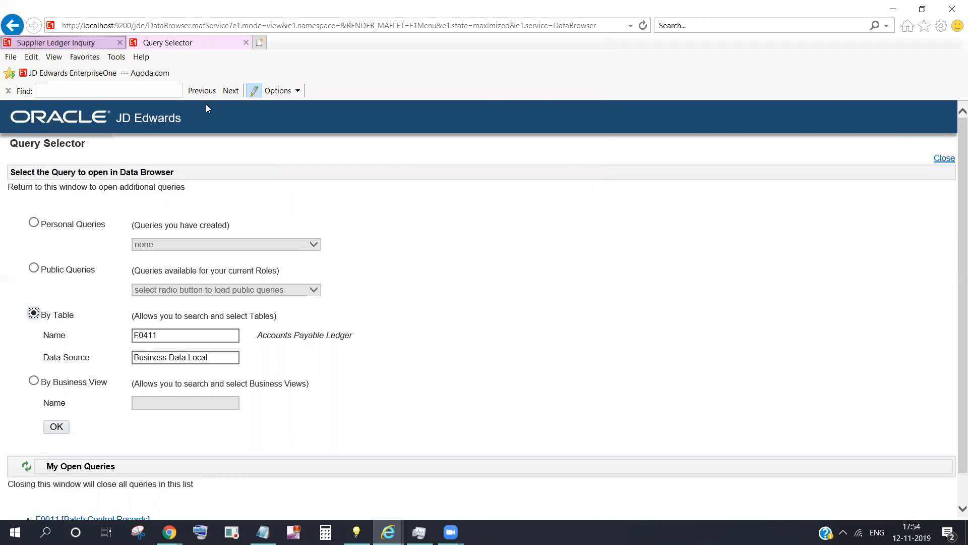
{"action": "left_click", "coordinate": [62, 45]}
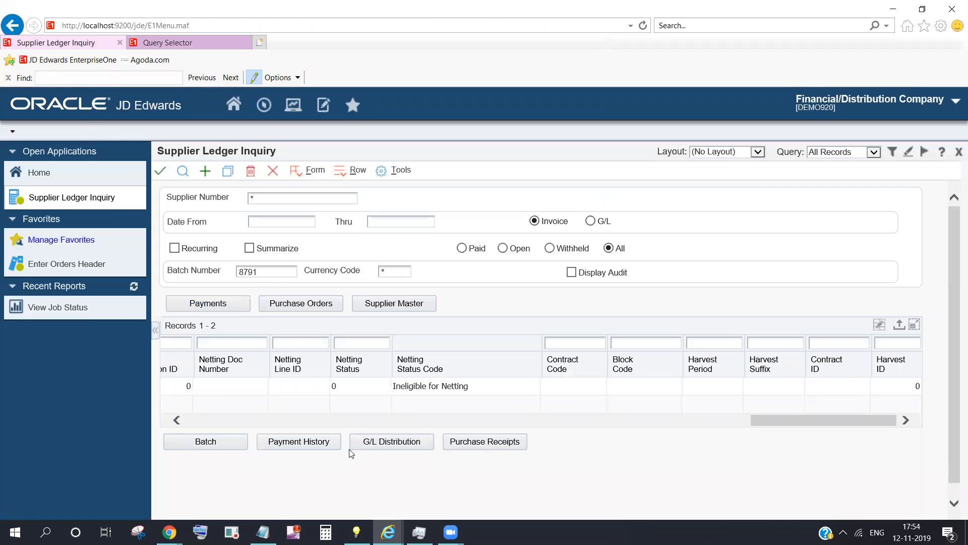
{"action": "left_click_drag", "start_coordinate": [786, 419], "coordinate": [227, 404]}
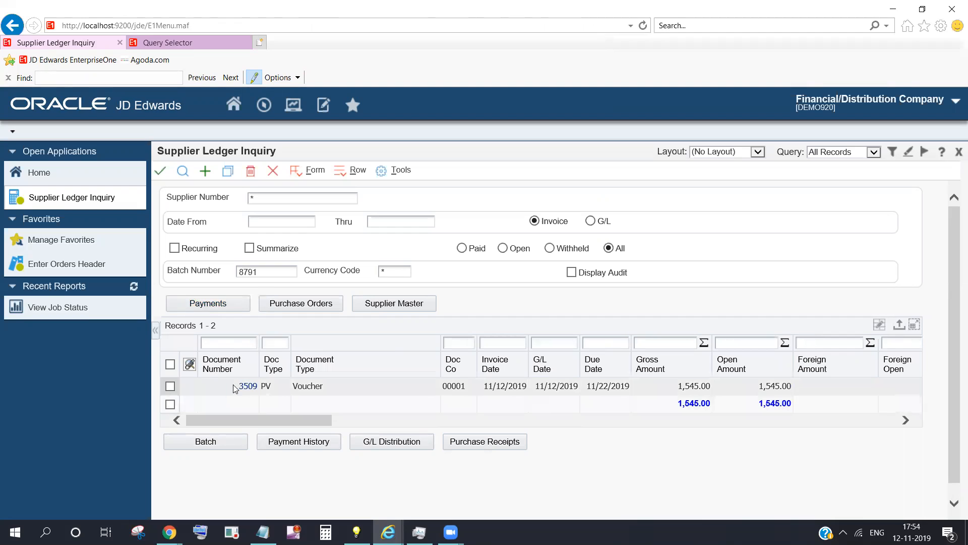
- Return to the F0411 Data Browser query and search its records for document number 3509
{"action": "key", "text": "alt+Tab"}
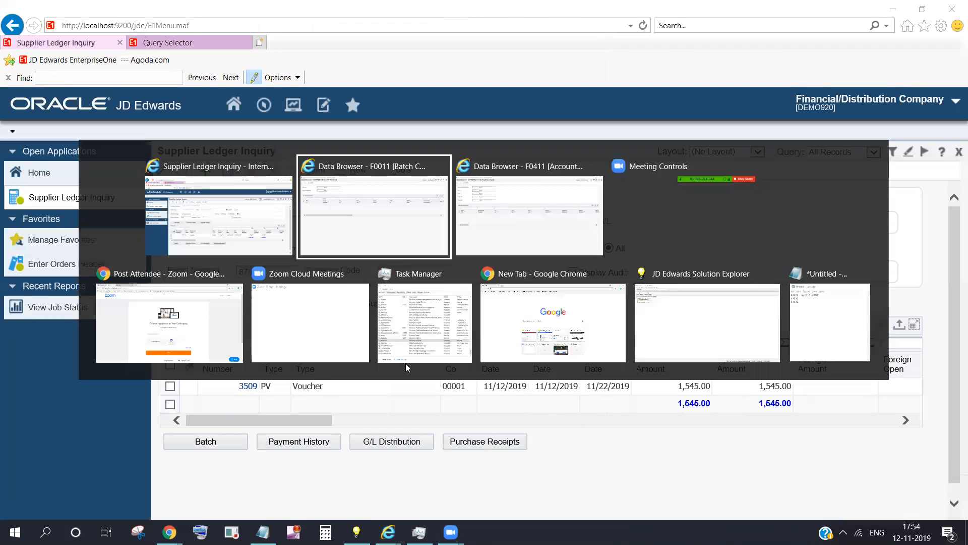
{"action": "key", "text": "alt+Tab"}
{"action": "key", "text": "Tab"}
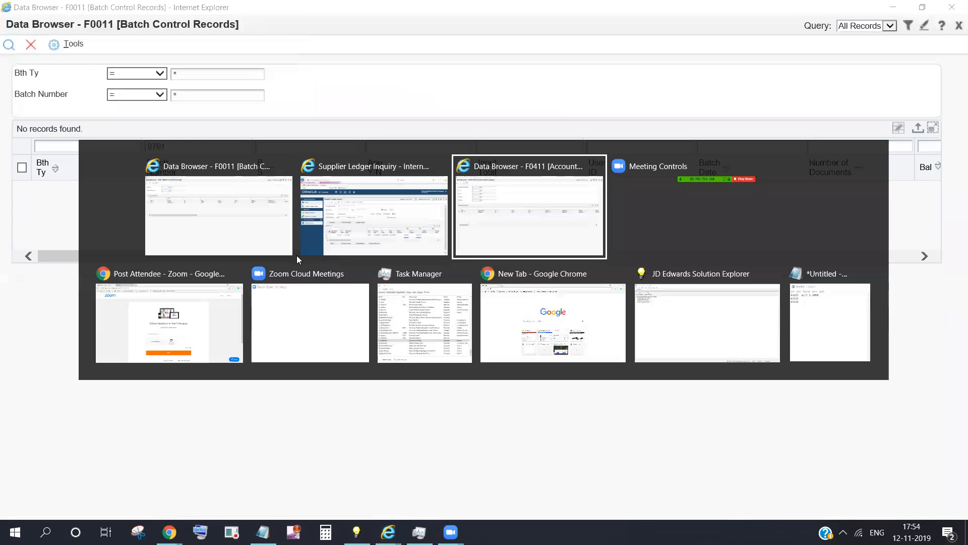
{"action": "type", "text": "3509"}
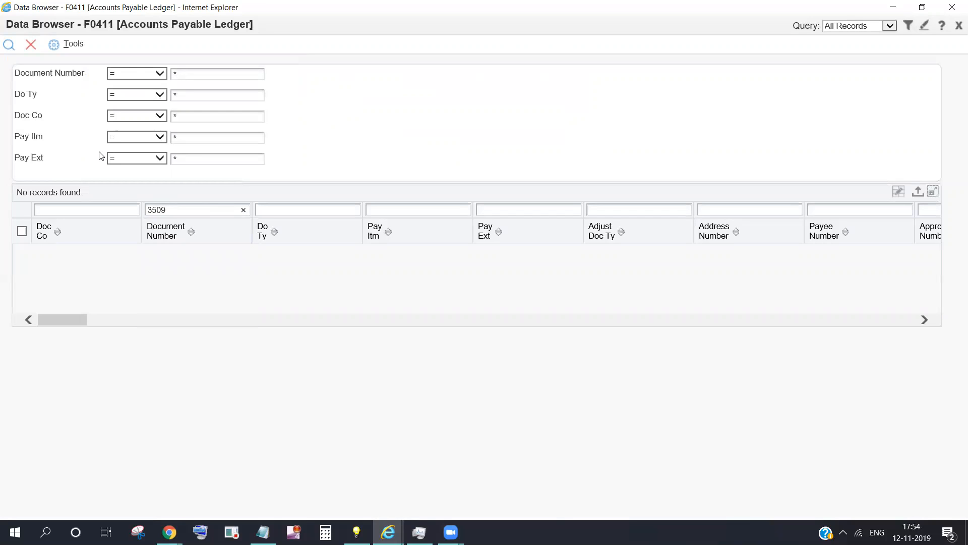
{"action": "left_click", "coordinate": [9, 45]}
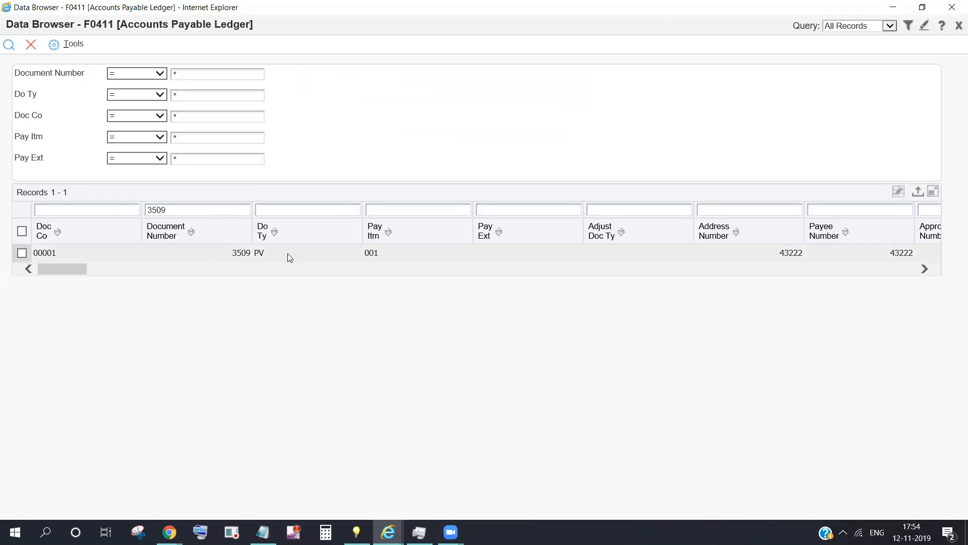
- Examine the F0411 voucher record's address, payee and approver numbers, its dates, and its company and batch fields
{"action": "left_click", "coordinate": [925, 272]}
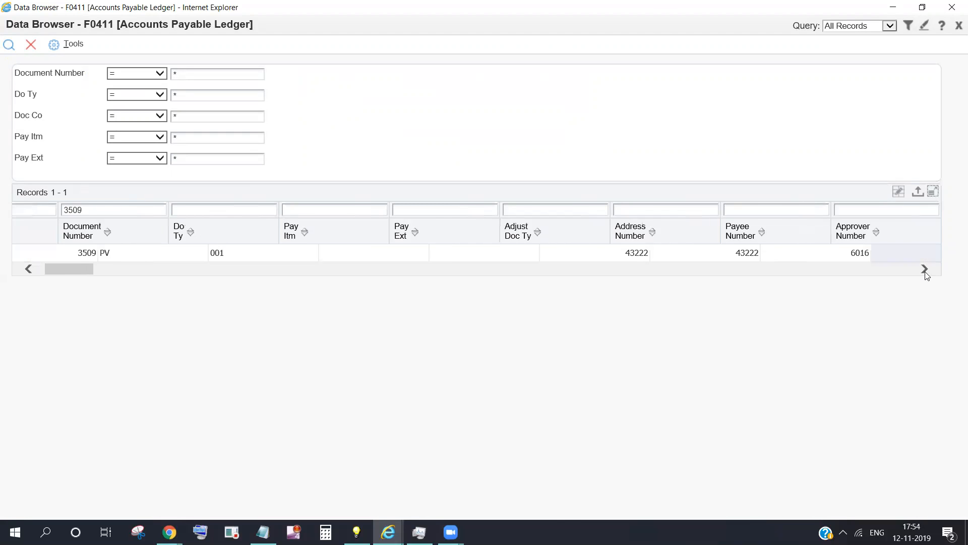
{"action": "left_click", "coordinate": [925, 272]}
{"action": "left_click", "coordinate": [29, 270]}
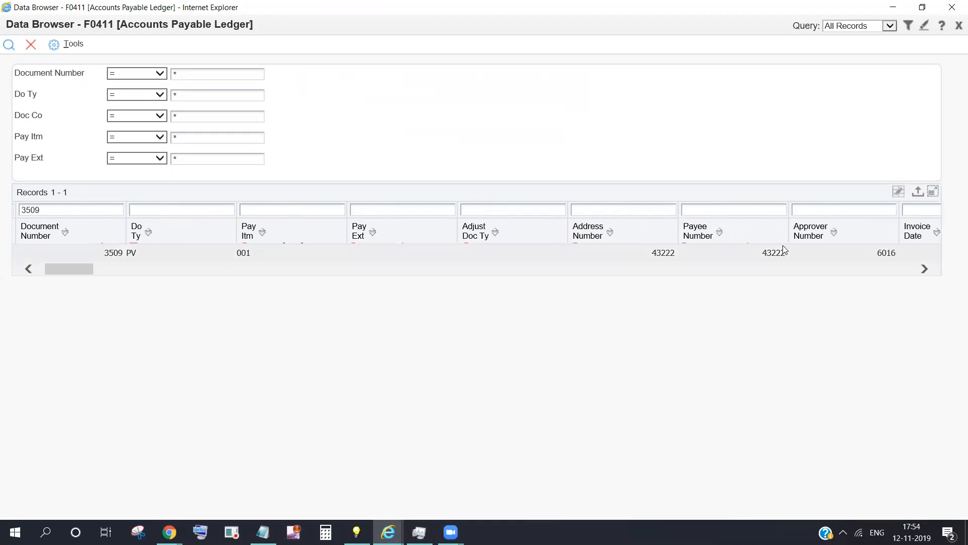
{"action": "left_click", "coordinate": [849, 252]}
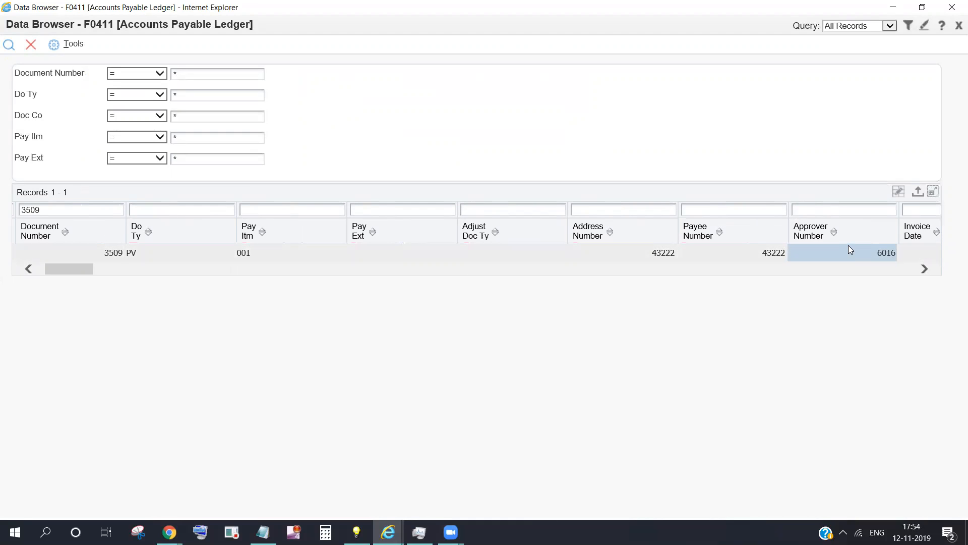
{"action": "left_click", "coordinate": [925, 269]}
{"action": "left_click", "coordinate": [925, 269]}
{"action": "left_click", "coordinate": [925, 270]}
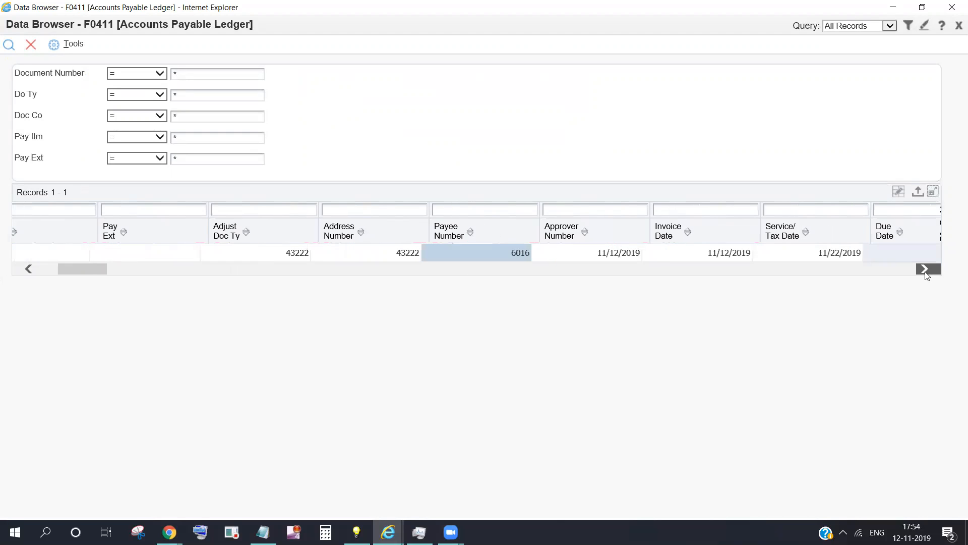
{"action": "left_click", "coordinate": [925, 270]}
{"action": "left_click", "coordinate": [926, 269]}
{"action": "left_click", "coordinate": [926, 270]}
{"action": "left_click", "coordinate": [926, 270]}
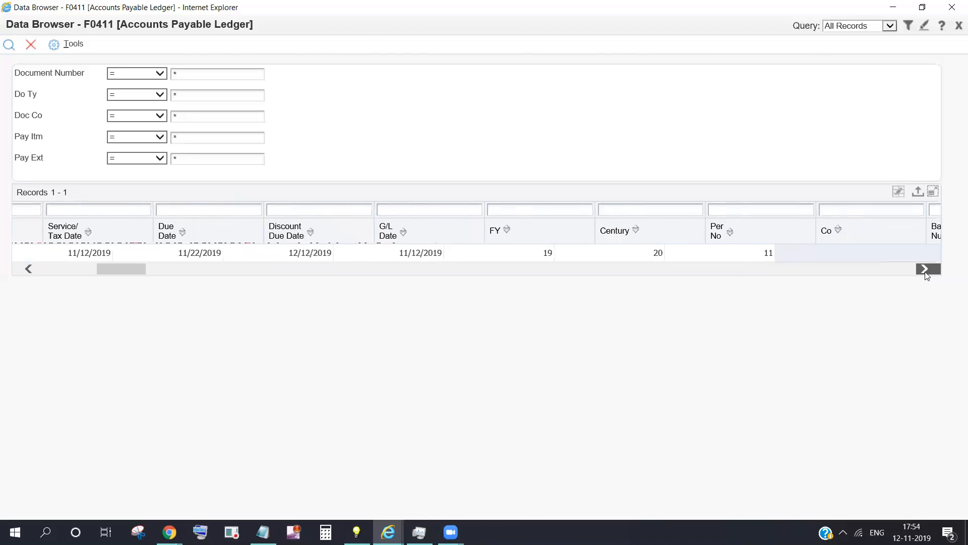
{"action": "left_click", "coordinate": [926, 270]}
{"action": "left_click", "coordinate": [925, 270]}
{"action": "left_click", "coordinate": [926, 270]}
{"action": "left_click", "coordinate": [925, 270]}
{"action": "left_click", "coordinate": [925, 269]}
{"action": "left_click", "coordinate": [925, 269]}
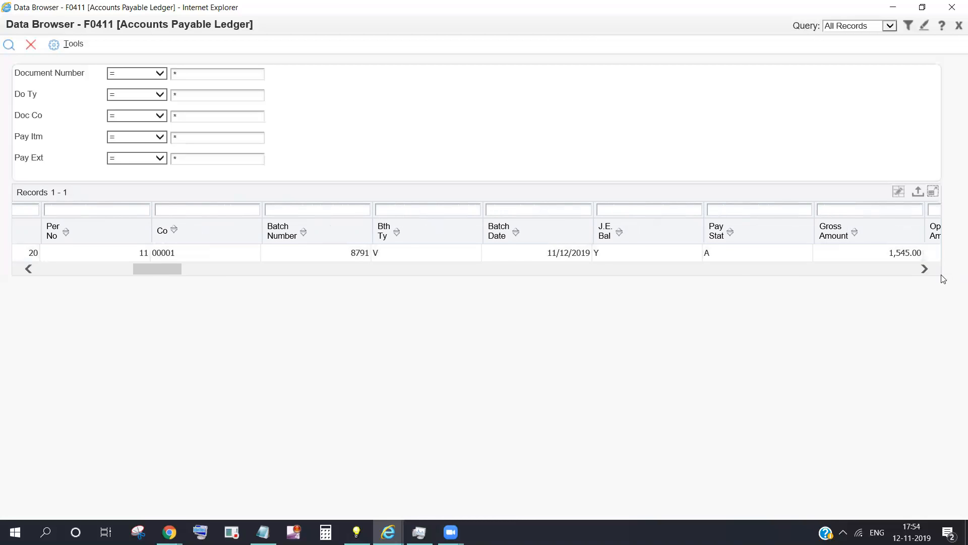
- Examine the F0411 voucher record's gross, open, discount, taxable and tax amounts, its currency code, and its foreign amount fields
{"action": "left_click", "coordinate": [925, 270]}
{"action": "left_click", "coordinate": [926, 270]}
{"action": "left_click", "coordinate": [926, 269]}
{"action": "left_click", "coordinate": [926, 270]}
{"action": "left_click", "coordinate": [925, 269]}
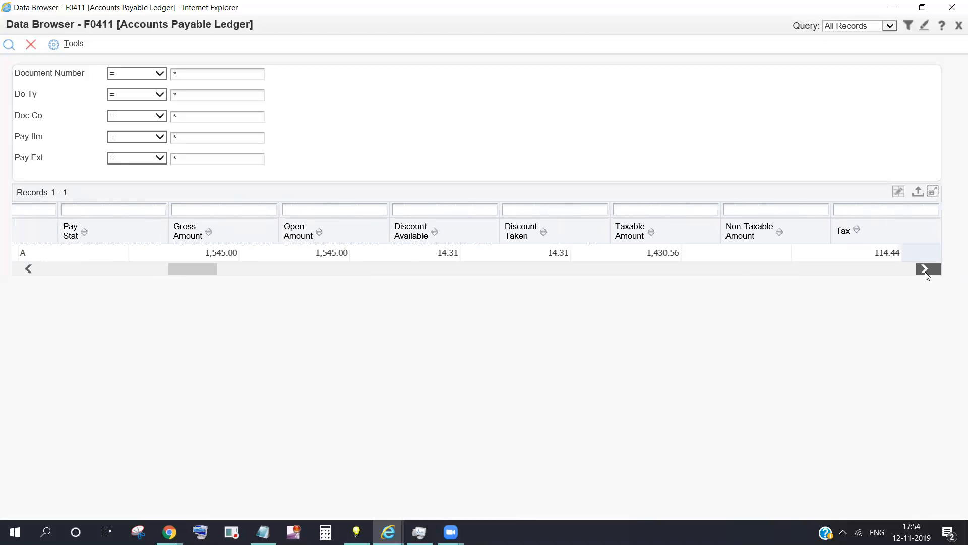
{"action": "left_click", "coordinate": [925, 269]}
{"action": "left_click", "coordinate": [926, 268]}
{"action": "left_click", "coordinate": [925, 269]}
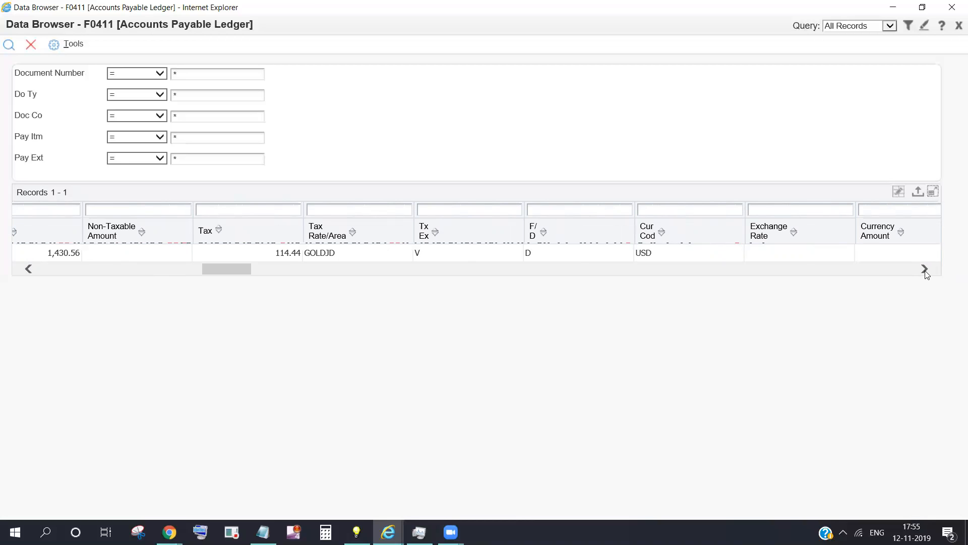
{"action": "left_click", "coordinate": [926, 270]}
{"action": "left_click", "coordinate": [925, 269]}
{"action": "left_click", "coordinate": [926, 269]}
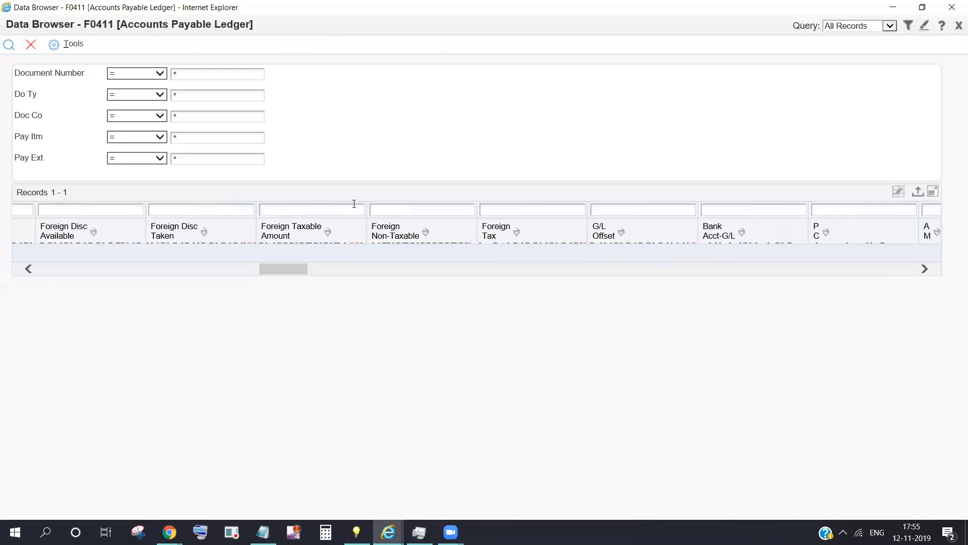
- Open another Data Browser query by table on F0911 and maximize its window
{"action": "key", "text": "alt+Tab"}
{"action": "key", "text": "alt+Tab"}
{"action": "key", "text": "alt+Tab"}
{"action": "key", "text": "alt+Tab"}
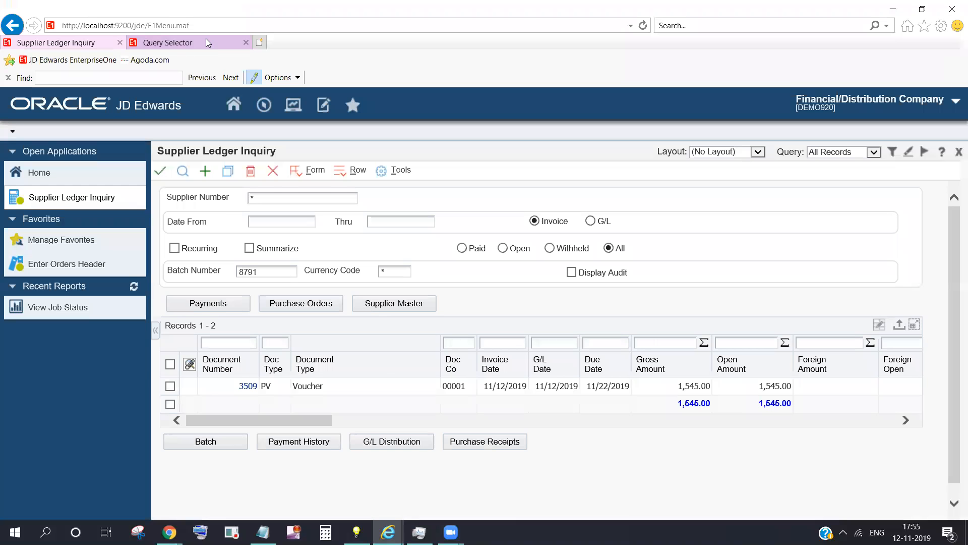
{"action": "left_click", "coordinate": [206, 38]}
{"action": "double_click", "coordinate": [172, 323]}
{"action": "key", "text": "BackSpace"}
{"action": "type", "text": "f0911"}
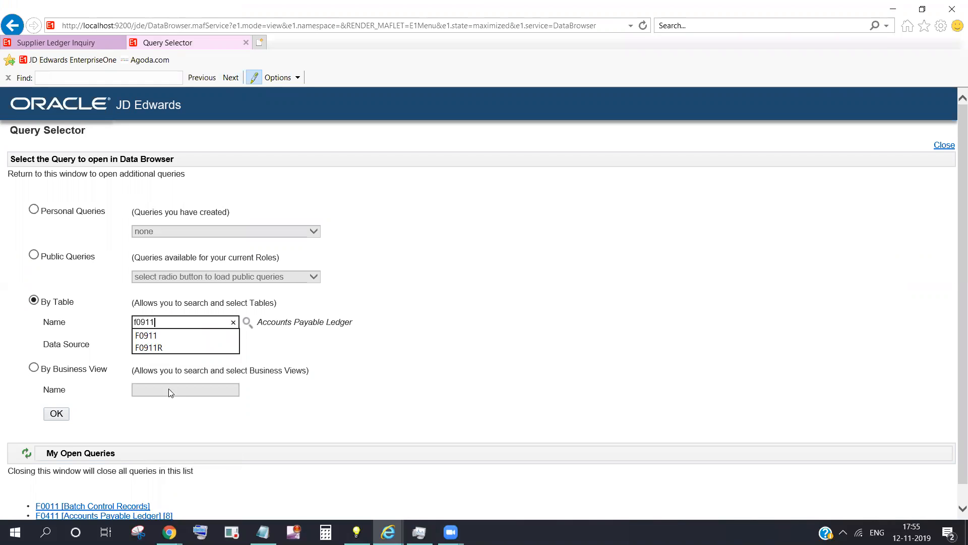
{"action": "left_click", "coordinate": [360, 408]}
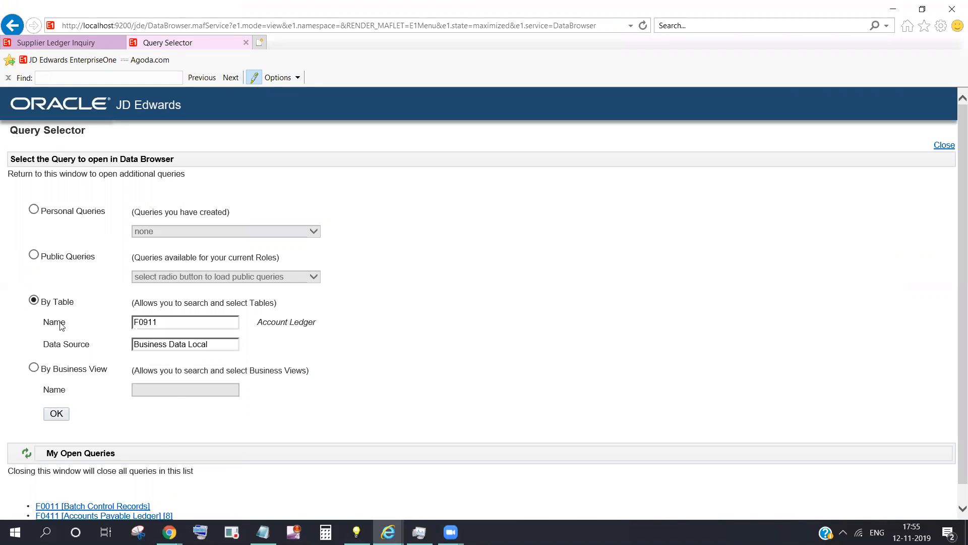
{"action": "left_click", "coordinate": [57, 414]}
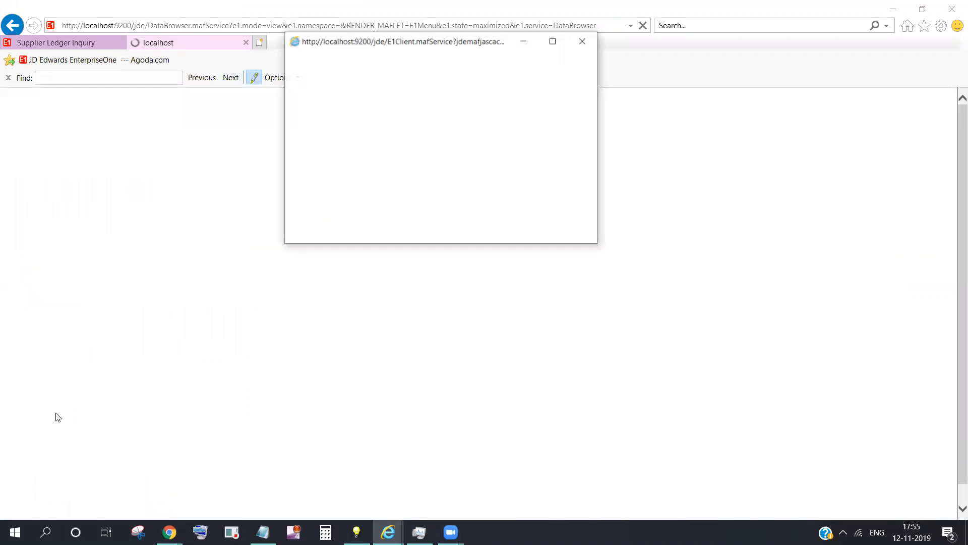
{"action": "key", "text": "alt+Tab"}
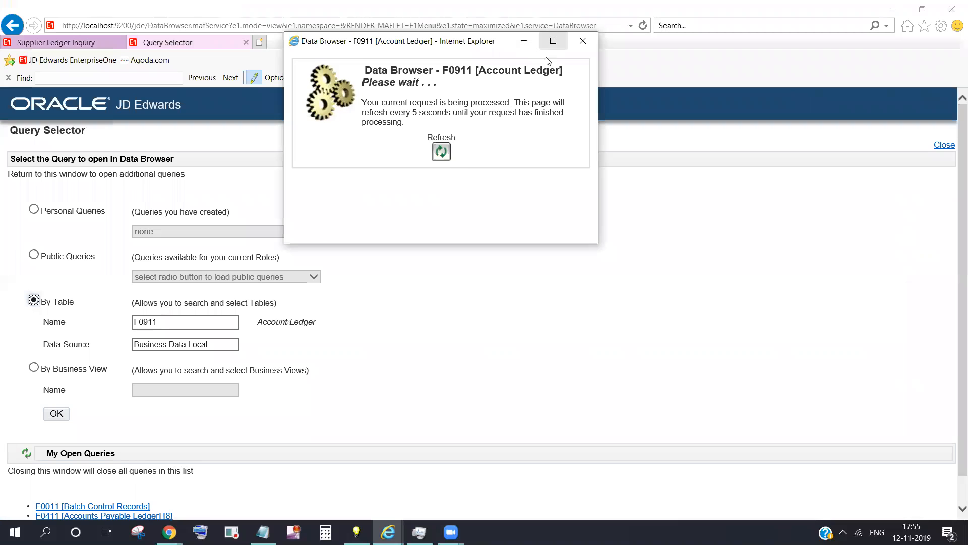
{"action": "left_click", "coordinate": [553, 41]}
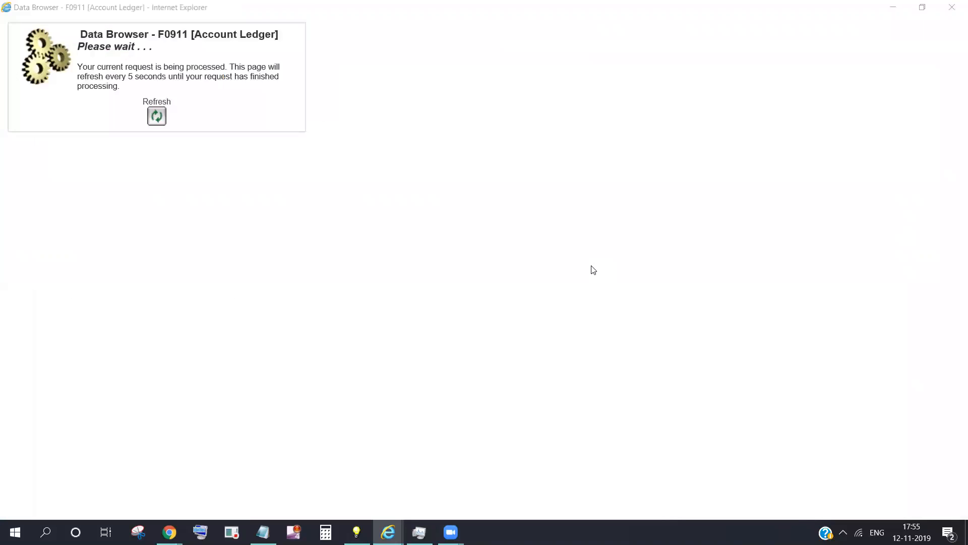
- Check the document number in the F0411 record and search the F0911 records for document number 3509
{"action": "key", "text": "alt+Tab"}
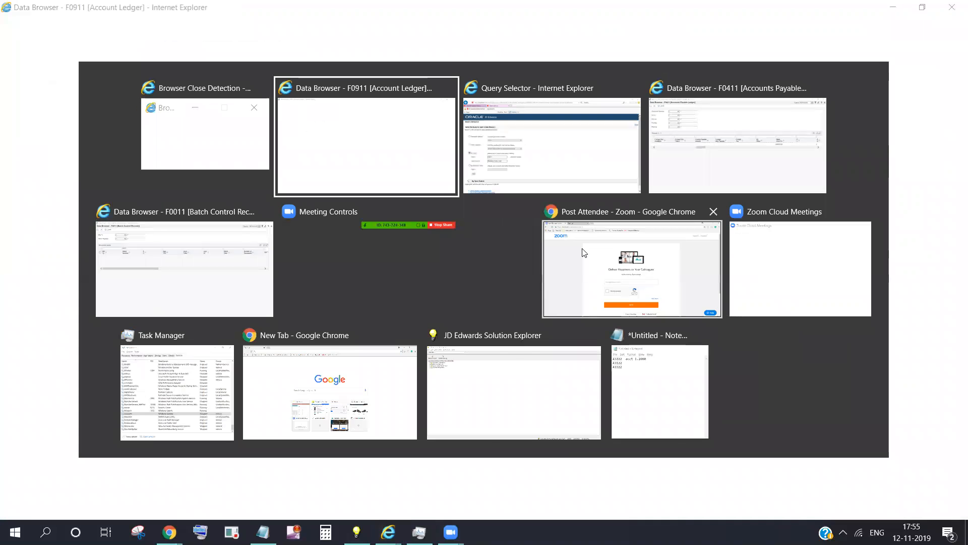
{"action": "key", "text": "alt+Tab"}
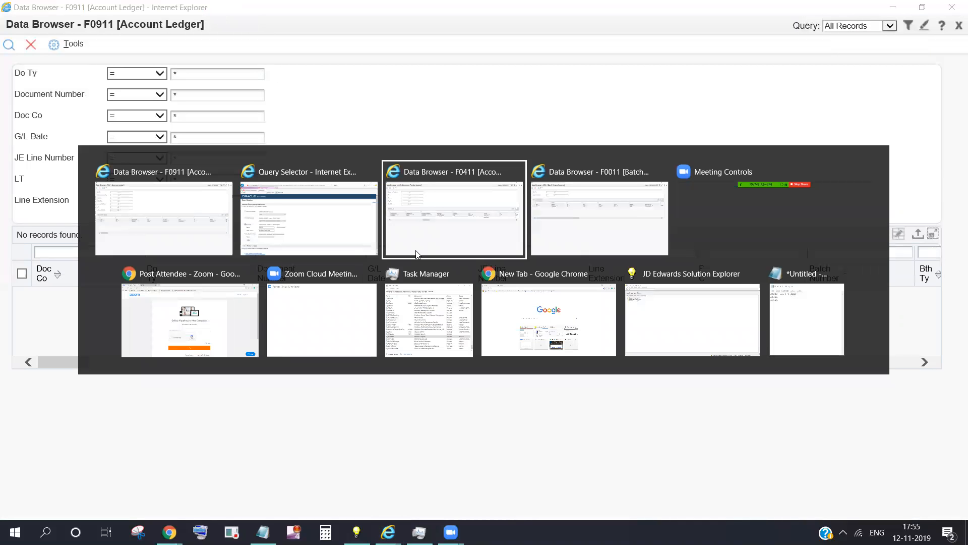
{"action": "left_click_drag", "start_coordinate": [288, 269], "coordinate": [109, 296]}
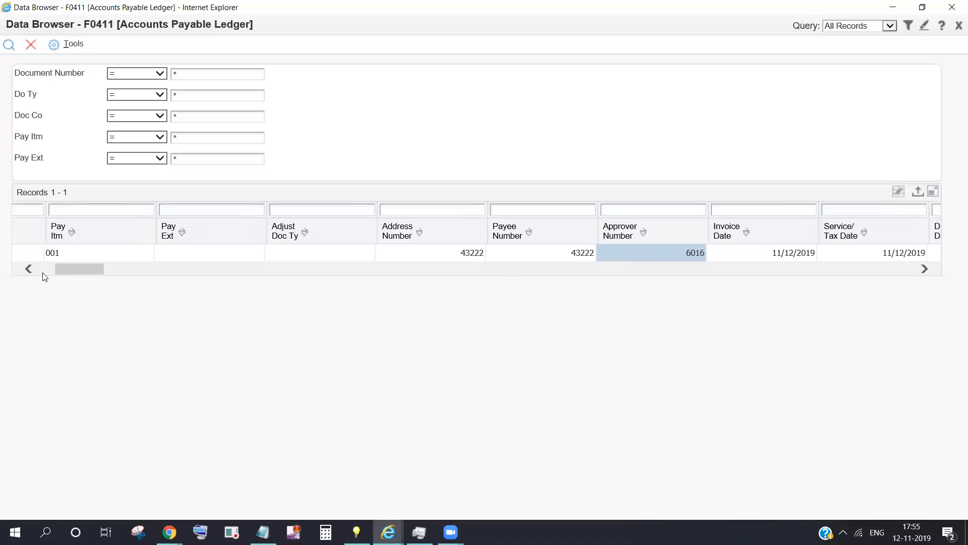
{"action": "left_click_drag", "start_coordinate": [56, 273], "coordinate": [26, 274]}
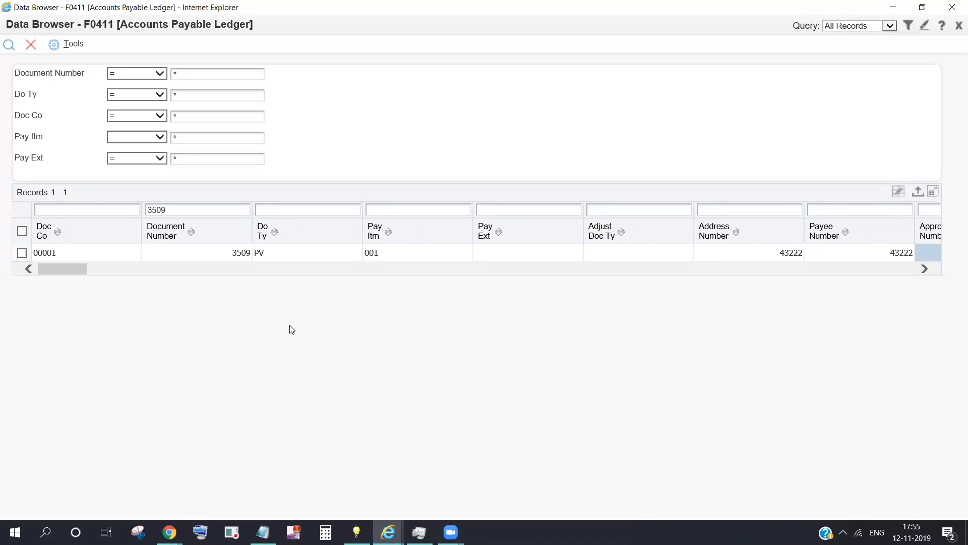
{"action": "key", "text": "alt+Tab"}
{"action": "left_click", "coordinate": [280, 253]}
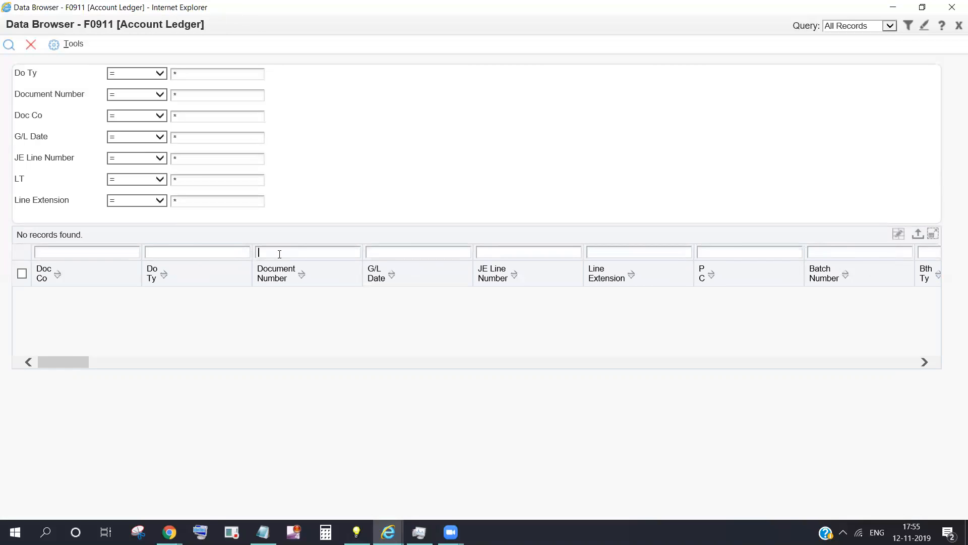
{"action": "type", "text": "3509"}
{"action": "left_click", "coordinate": [9, 45]}
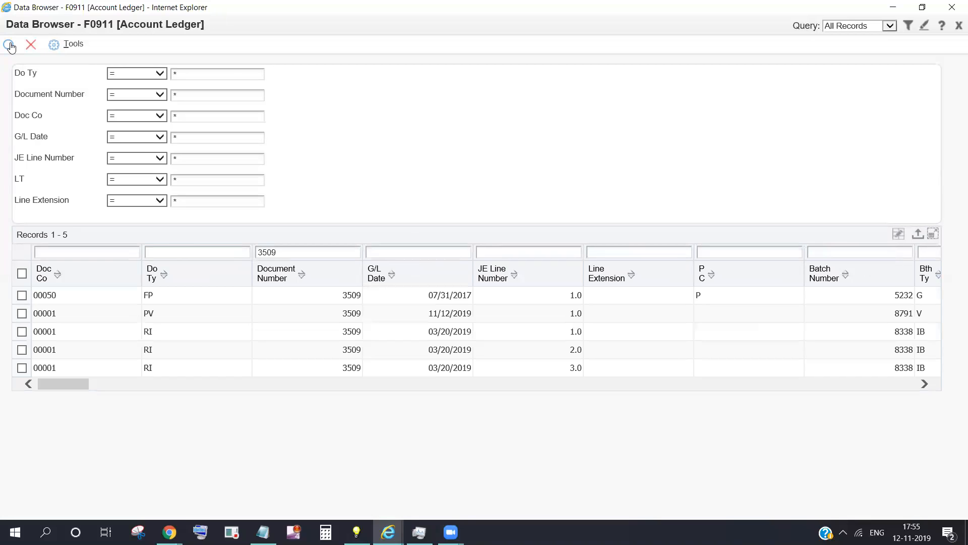
- Narrow the F0911 search to document type PV and document company 00001
{"action": "left_click", "coordinate": [162, 253]}
{"action": "type", "text": "pv"}
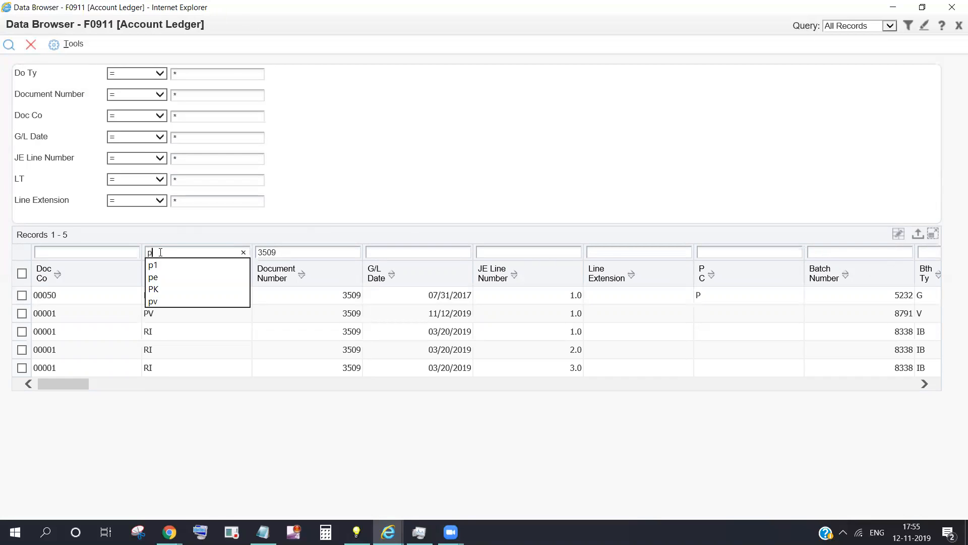
{"action": "left_click", "coordinate": [8, 45]}
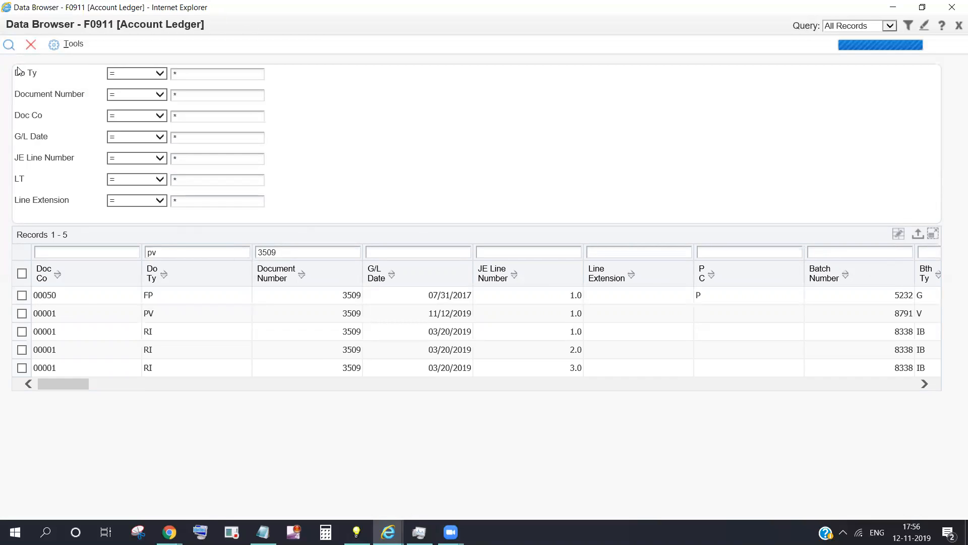
{"action": "left_click", "coordinate": [78, 253]}
{"action": "type", "text": "00001"}
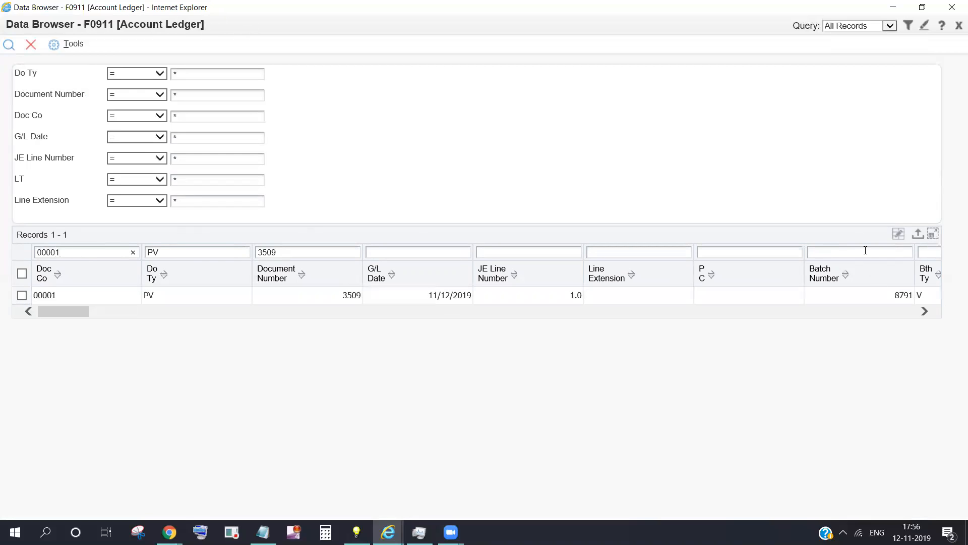
- Narrow the F0911 search to batch number 8791
{"action": "type", "text": "8"}
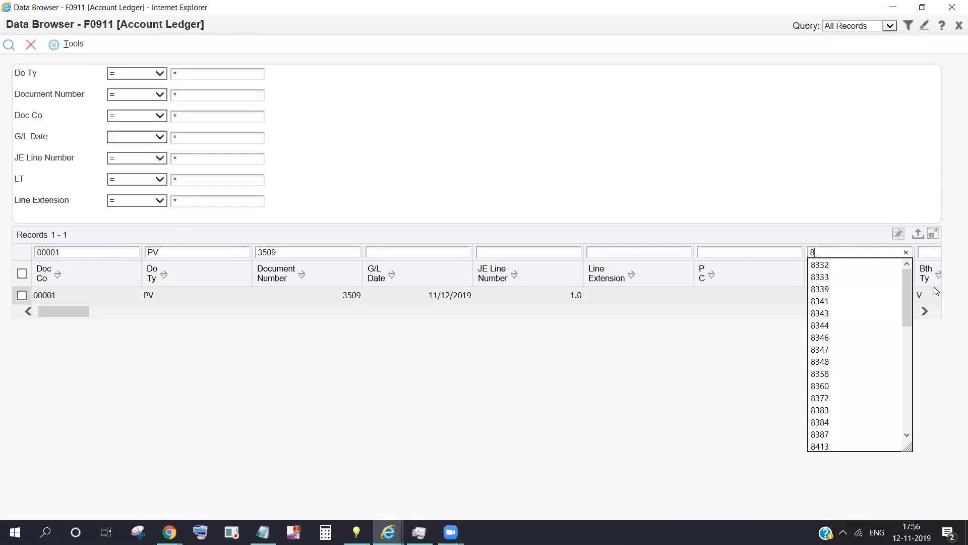
{"action": "type", "text": "791"}
{"action": "key", "text": "Return"}
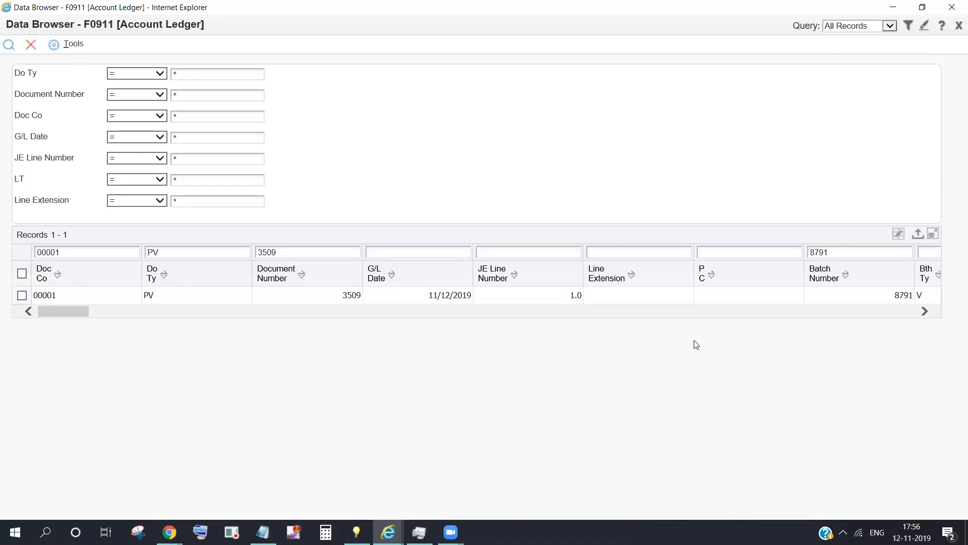
- Examine the F0911 record's batch, account number, object account, ledger type, fiscal period, currency code and amount fields
{"action": "left_click", "coordinate": [925, 312]}
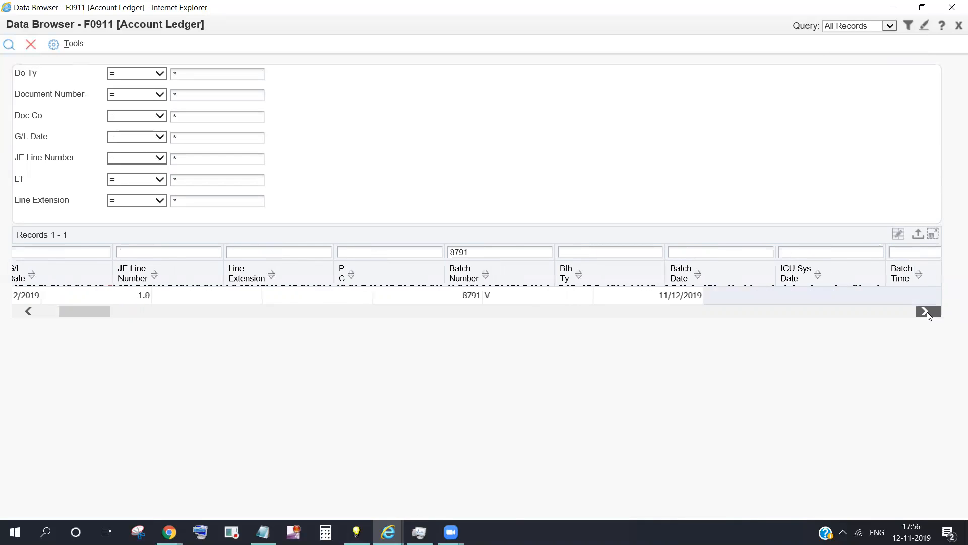
{"action": "left_click", "coordinate": [925, 312]}
{"action": "left_click", "coordinate": [925, 312]}
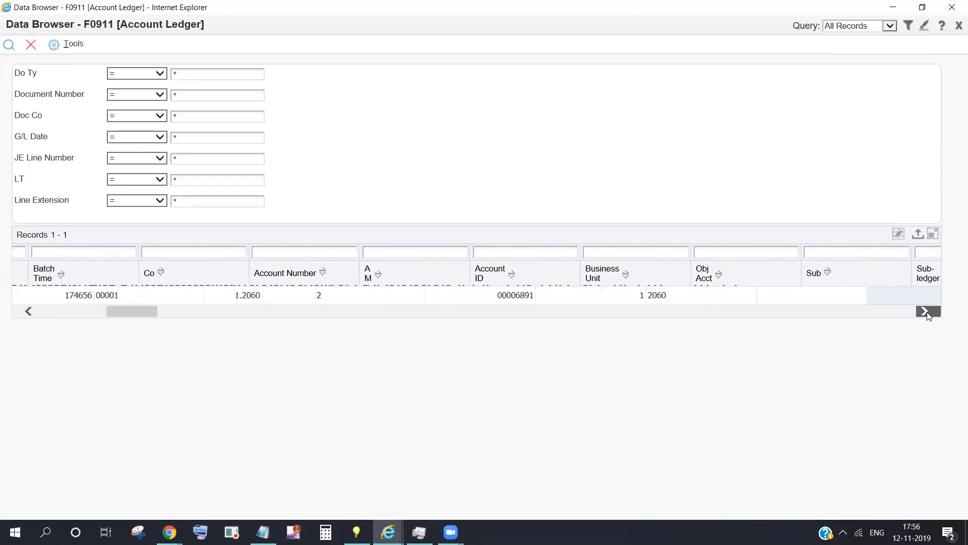
{"action": "left_click", "coordinate": [925, 311]}
{"action": "left_click", "coordinate": [926, 312]}
{"action": "left_click", "coordinate": [926, 311]}
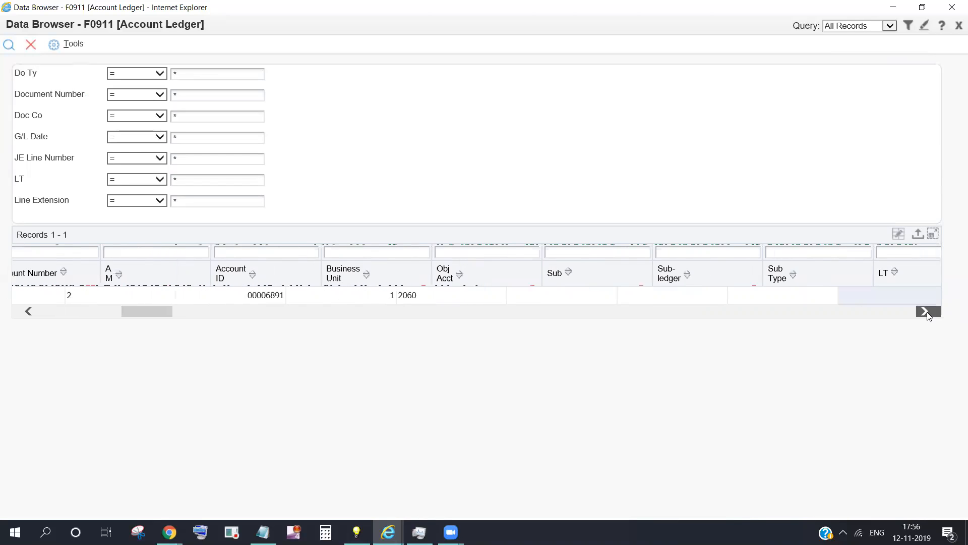
{"action": "left_click", "coordinate": [926, 312]}
{"action": "left_click", "coordinate": [926, 312]}
{"action": "left_click", "coordinate": [925, 312]}
{"action": "left_click", "coordinate": [925, 312]}
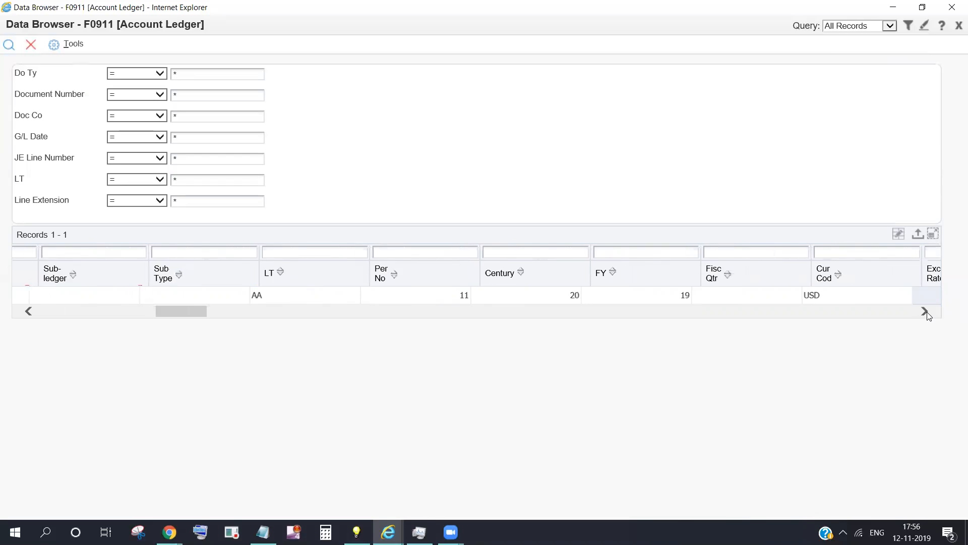
{"action": "left_click", "coordinate": [925, 312]}
{"action": "left_click", "coordinate": [926, 311]}
{"action": "left_click", "coordinate": [926, 312]}
{"action": "left_click", "coordinate": [926, 312]}
{"action": "left_click", "coordinate": [926, 312]}
{"action": "left_click", "coordinate": [925, 312]}
{"action": "left_click", "coordinate": [926, 311]}
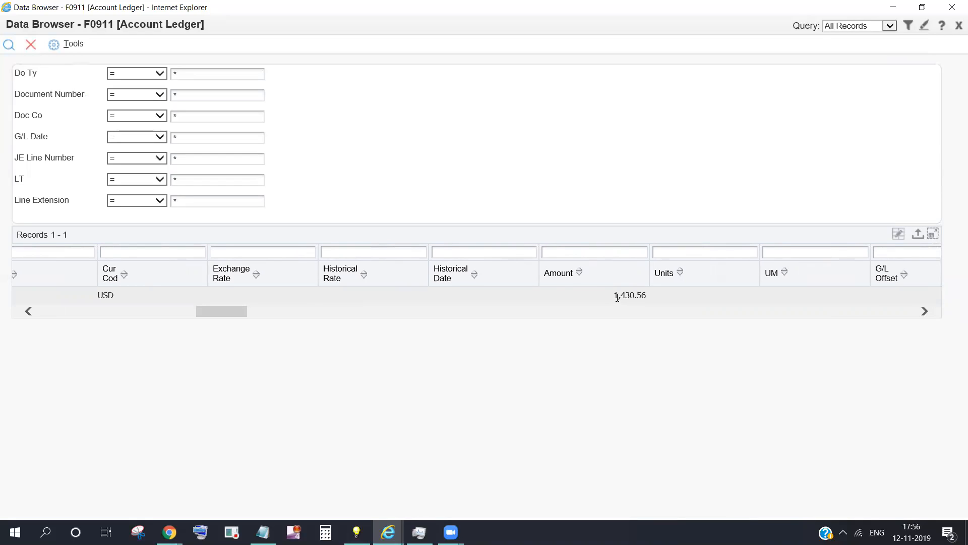
- Return to the earlier F0911 columns and check the record's posted code beside its batch number
{"action": "left_click", "coordinate": [28, 312]}
{"action": "left_click", "coordinate": [29, 312]}
{"action": "left_click", "coordinate": [28, 312]}
{"action": "left_click", "coordinate": [29, 312]}
{"action": "left_click", "coordinate": [29, 312]}
{"action": "left_click", "coordinate": [28, 312]}
{"action": "left_click", "coordinate": [28, 312]}
{"action": "left_click", "coordinate": [29, 312]}
{"action": "left_click", "coordinate": [28, 312]}
{"action": "left_click", "coordinate": [29, 312]}
{"action": "left_click", "coordinate": [28, 312]}
{"action": "left_click", "coordinate": [29, 312]}
{"action": "left_click", "coordinate": [29, 311]}
{"action": "left_click", "coordinate": [28, 312]}
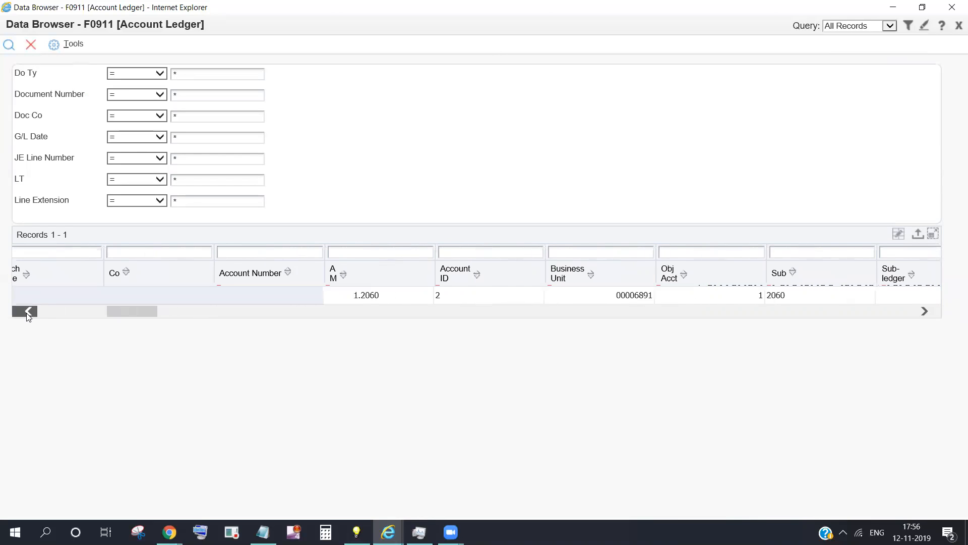
{"action": "left_click", "coordinate": [28, 312]}
{"action": "left_click", "coordinate": [28, 311]}
{"action": "left_click", "coordinate": [28, 312]}
{"action": "left_click", "coordinate": [28, 312]}
{"action": "left_click", "coordinate": [28, 312]}
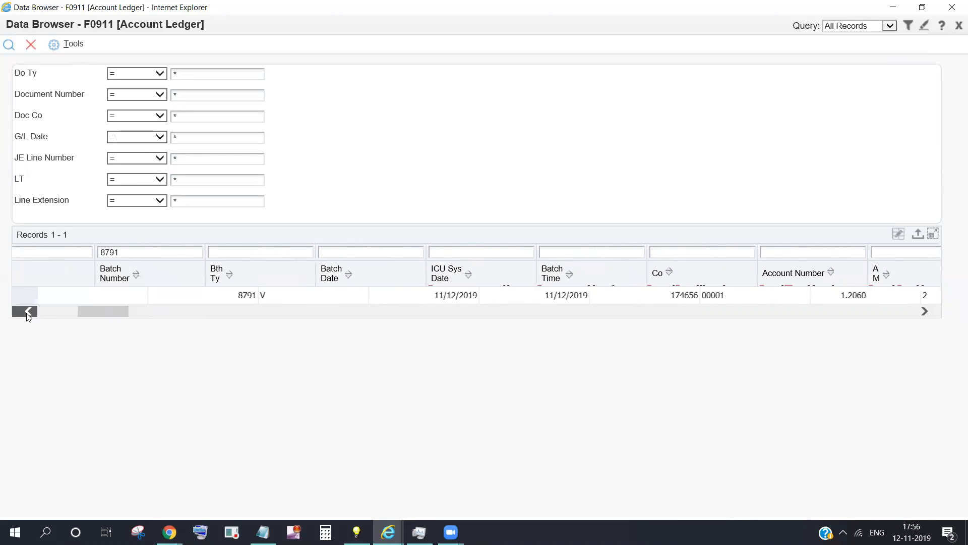
{"action": "left_click", "coordinate": [28, 312]}
{"action": "left_click", "coordinate": [28, 311]}
{"action": "left_click", "coordinate": [29, 312]}
{"action": "left_click", "coordinate": [28, 312]}
{"action": "left_click", "coordinate": [28, 312]}
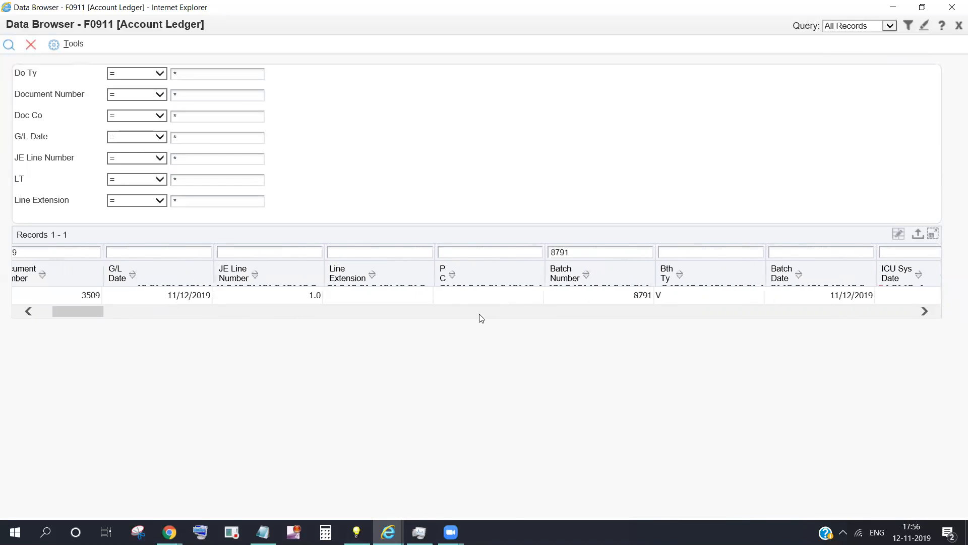
{"action": "left_click", "coordinate": [480, 294]}
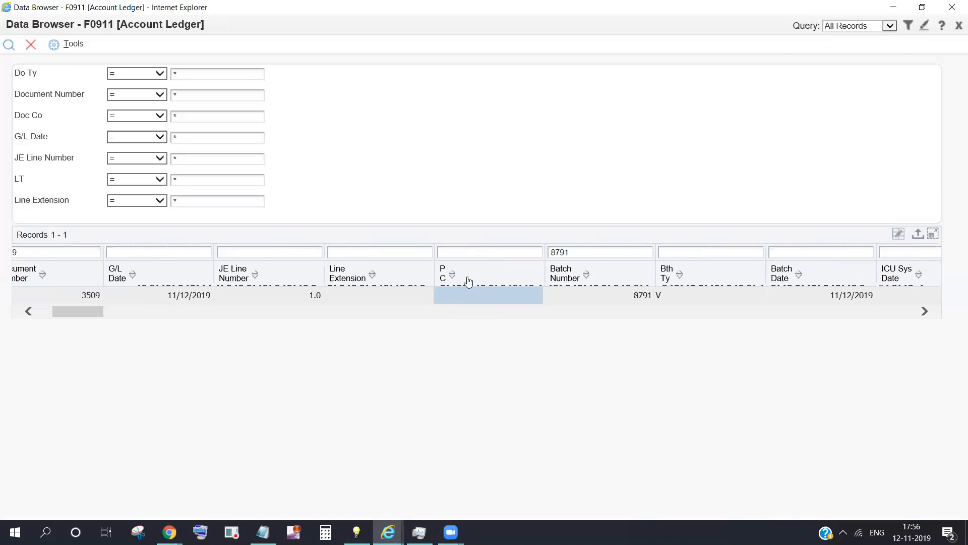
- Look up the item help for the G/L Posted Code, read the valid codes including D for Posted, and close it
{"action": "left_click", "coordinate": [476, 251]}
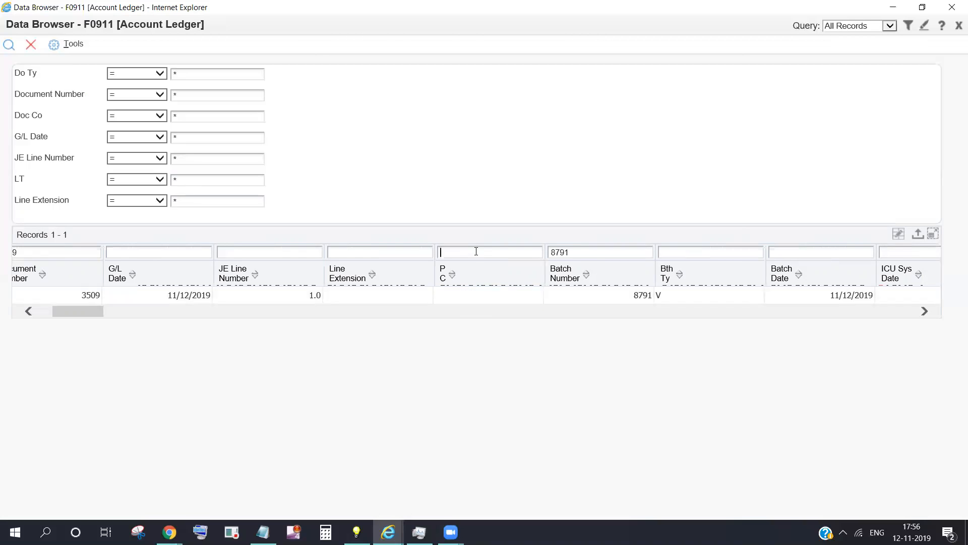
{"action": "key", "text": "F1"}
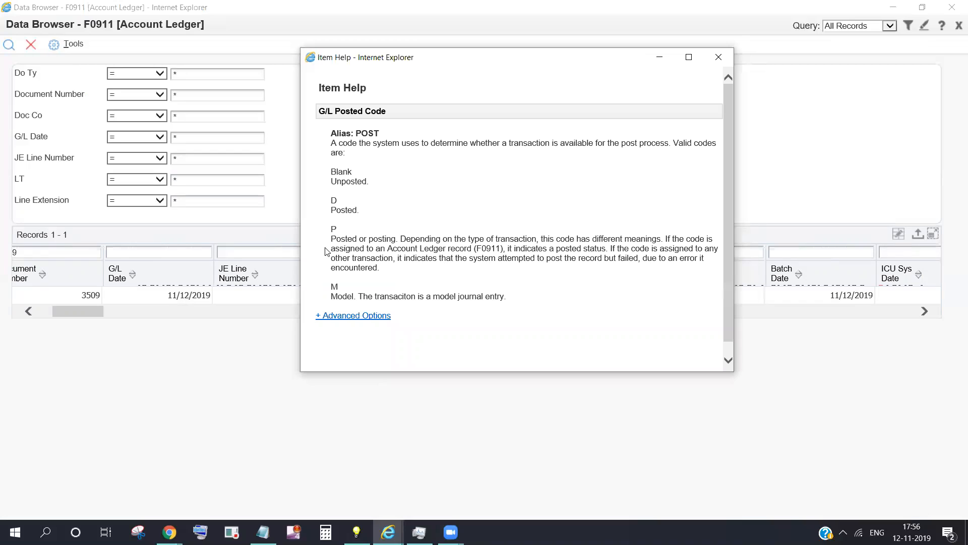
{"action": "left_click_drag", "start_coordinate": [325, 216], "coordinate": [358, 216]}
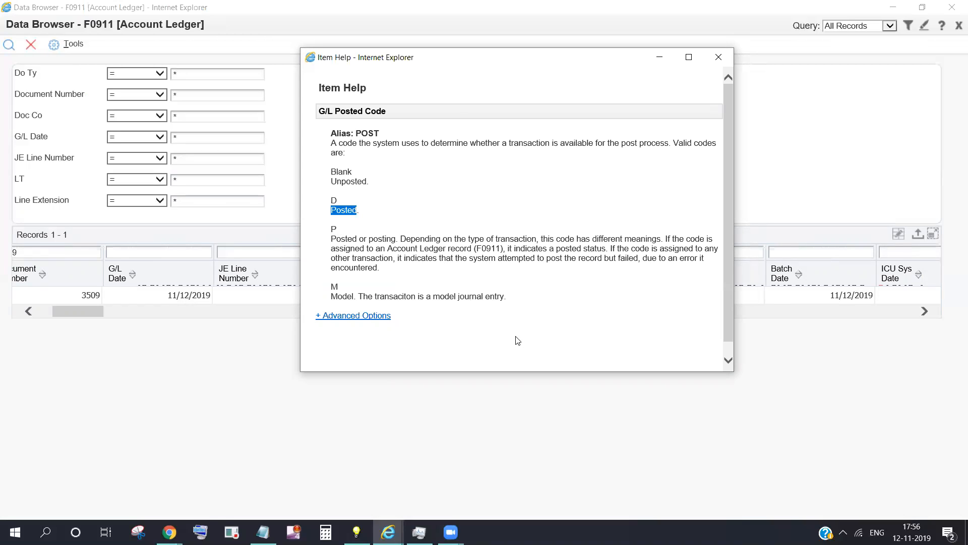
{"action": "left_click", "coordinate": [719, 60]}
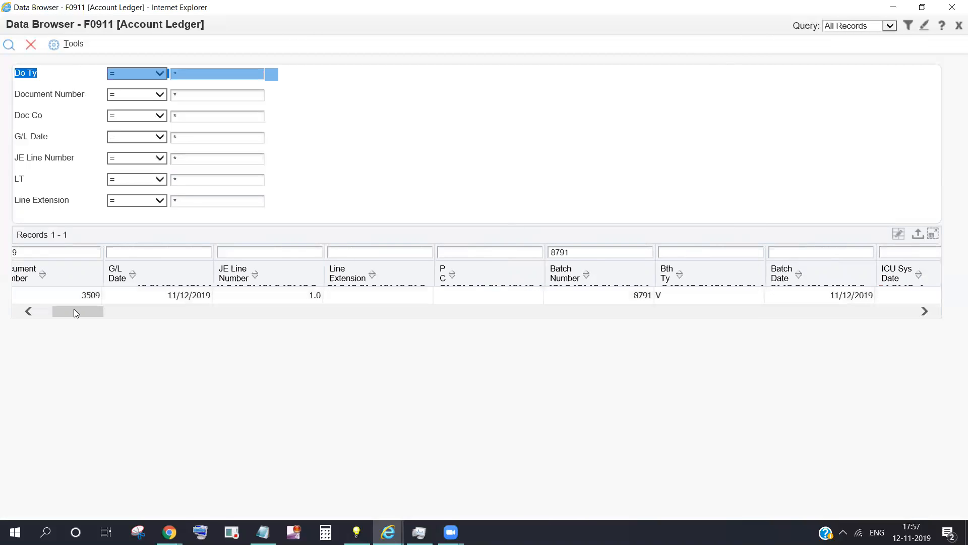
- Return to Supplier Ledger Inquiry, select voucher 3509 and launch the Work With Batches application with fast path p0011
{"action": "key", "text": "alt+Tab"}
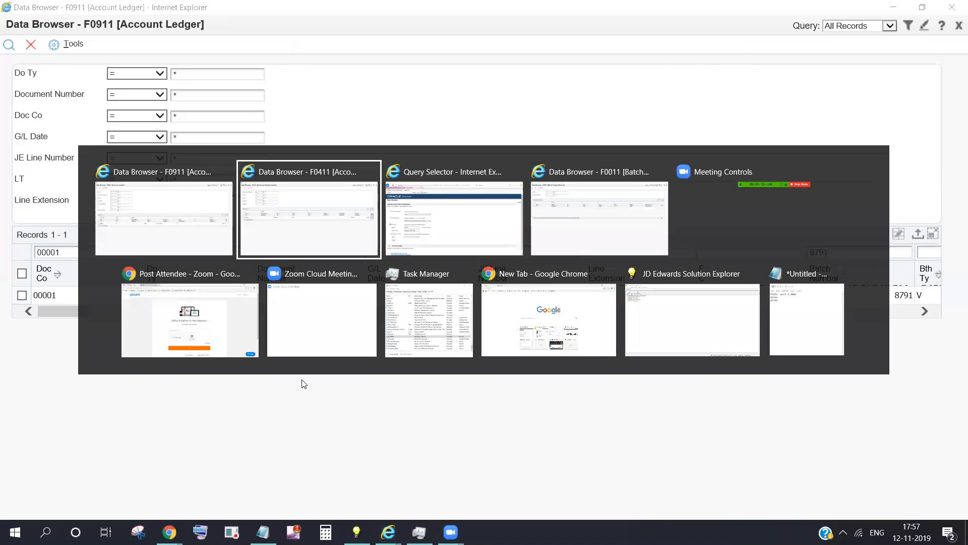
{"action": "left_click", "coordinate": [469, 250]}
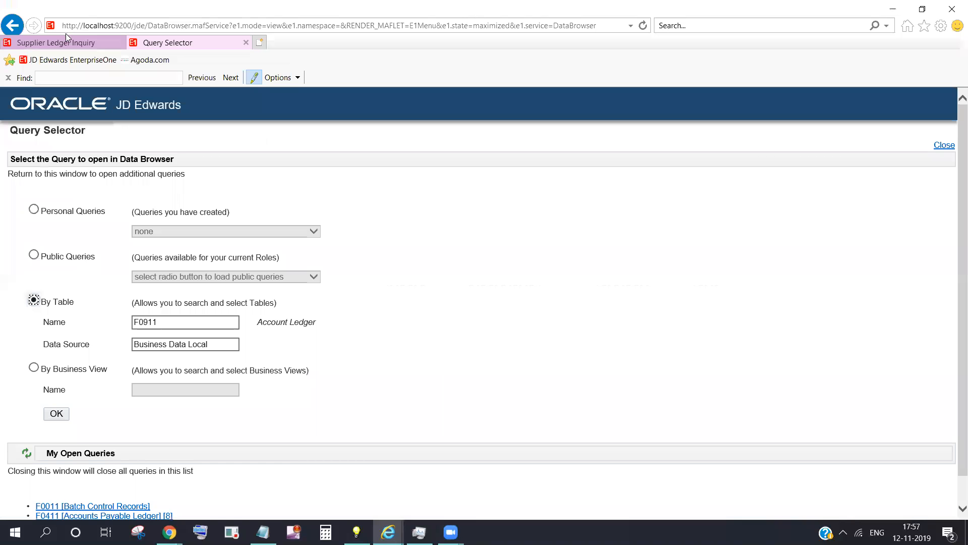
{"action": "left_click", "coordinate": [69, 42]}
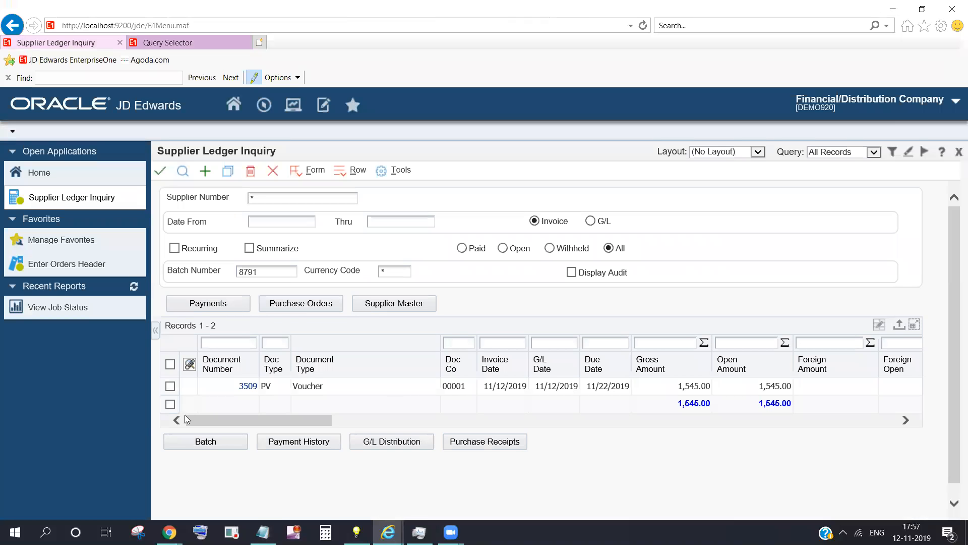
{"action": "left_click", "coordinate": [170, 386]}
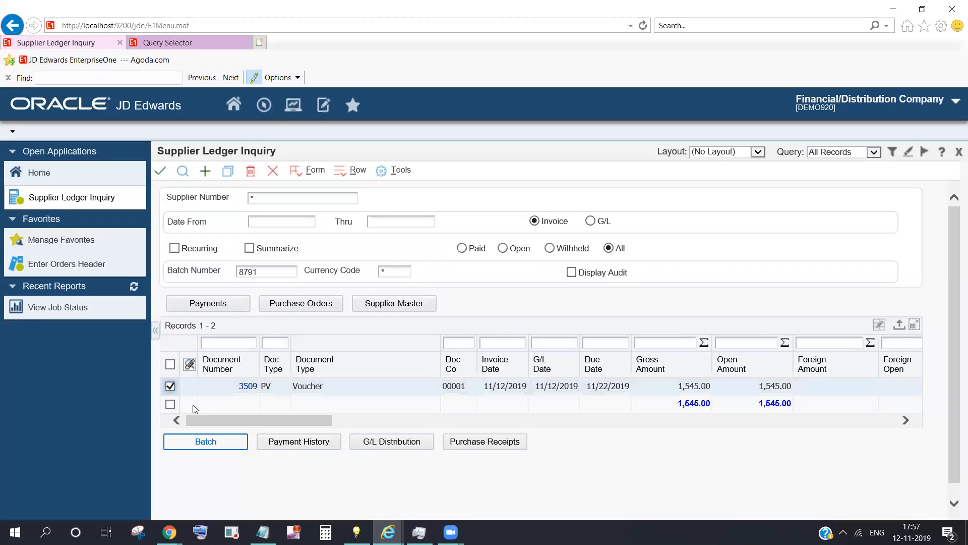
{"action": "left_click", "coordinate": [265, 112]}
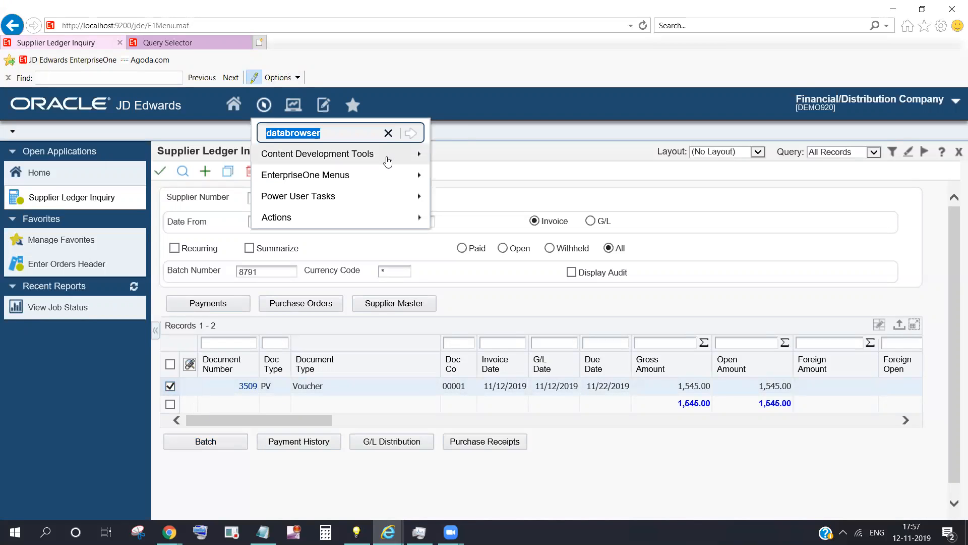
{"action": "type", "text": "p0011"}
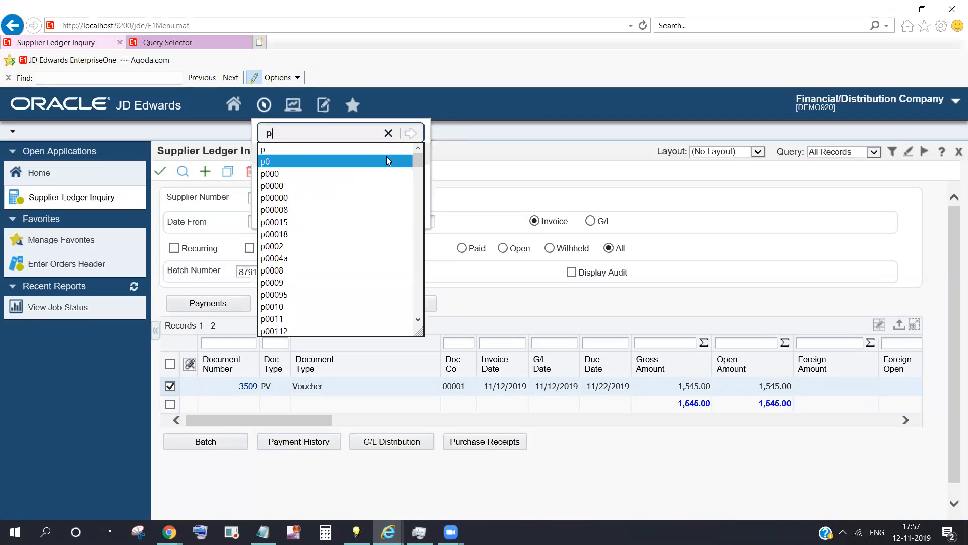
{"action": "left_click", "coordinate": [411, 133]}
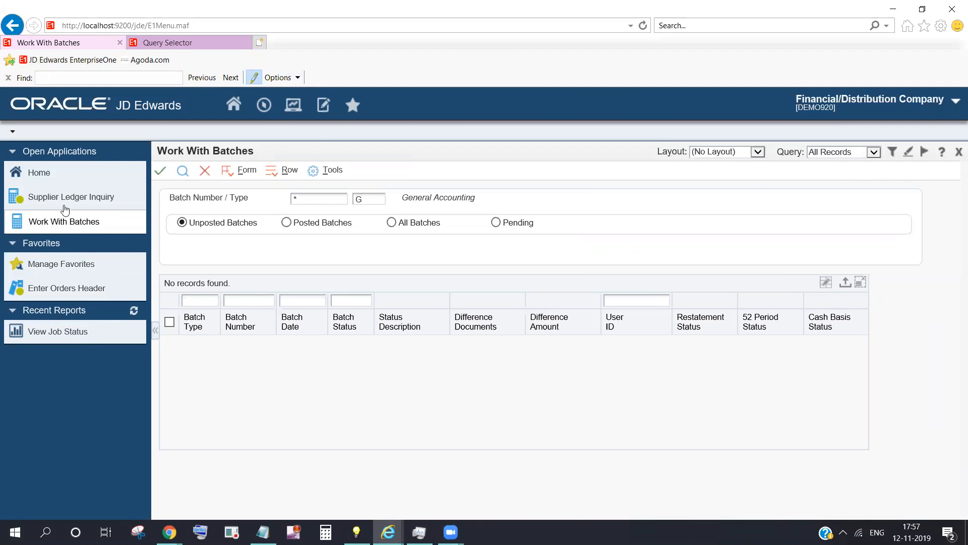
- Check the batch number in the F0411 and F0011 Data Browser windows and return to Work With Batches
{"action": "key", "text": "alt+Tab"}
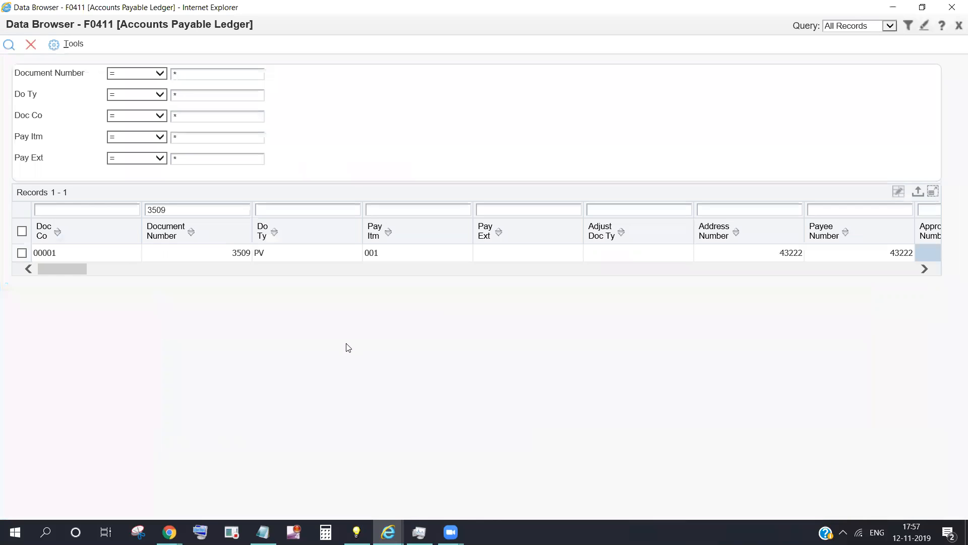
{"action": "left_click", "coordinate": [925, 269]}
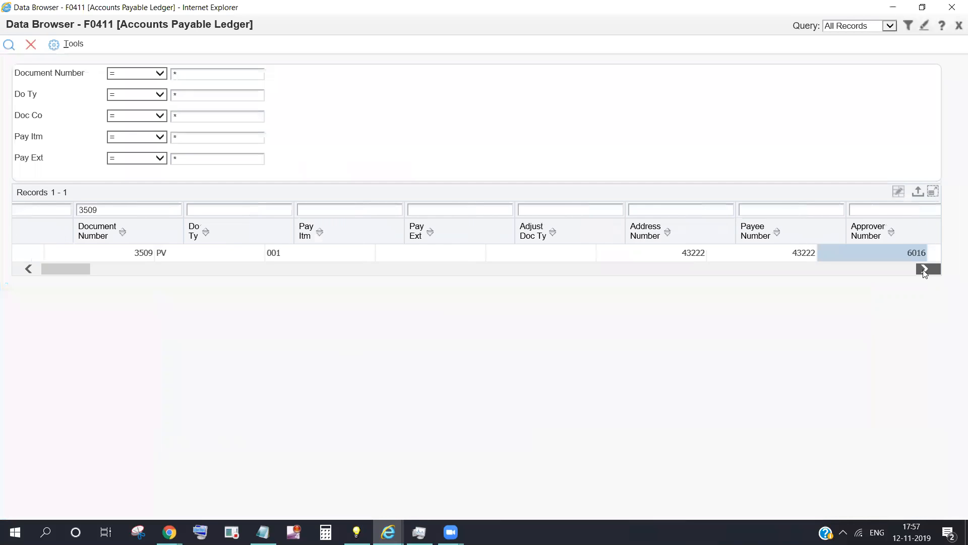
{"action": "key", "text": "alt+Tab"}
{"action": "key", "text": "alt+Tab"}
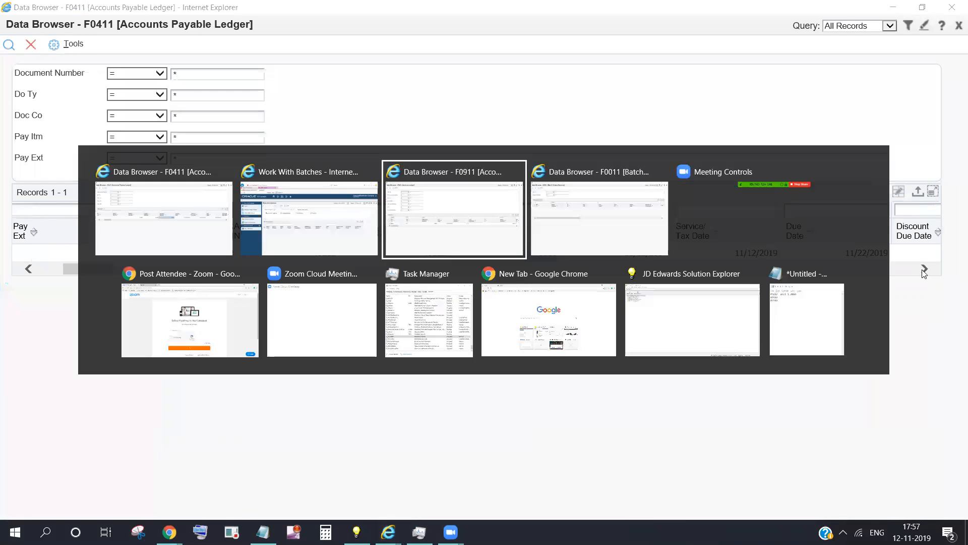
{"action": "key", "text": "alt+Tab"}
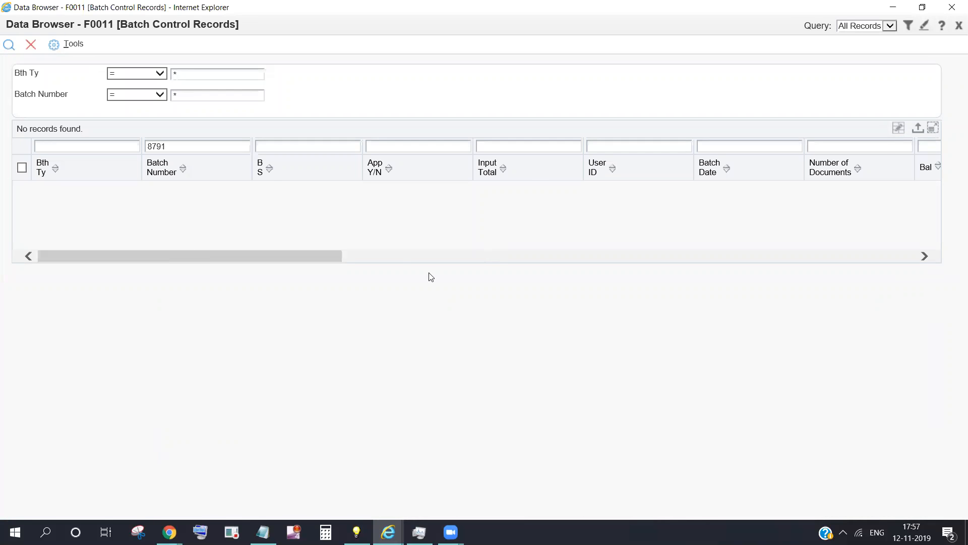
{"action": "key", "text": "alt+Tab"}
{"action": "key", "text": "alt+Tab"}
- Search the unposted batches for batch number 8791 with the batch type set to *
{"action": "left_click", "coordinate": [256, 300]}
{"action": "type", "text": "8791"}
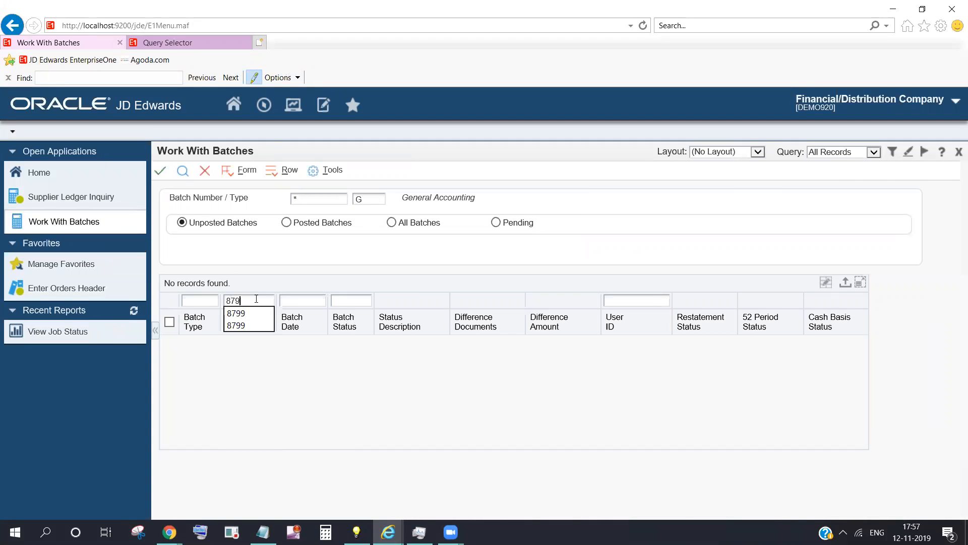
{"action": "left_click", "coordinate": [376, 198]}
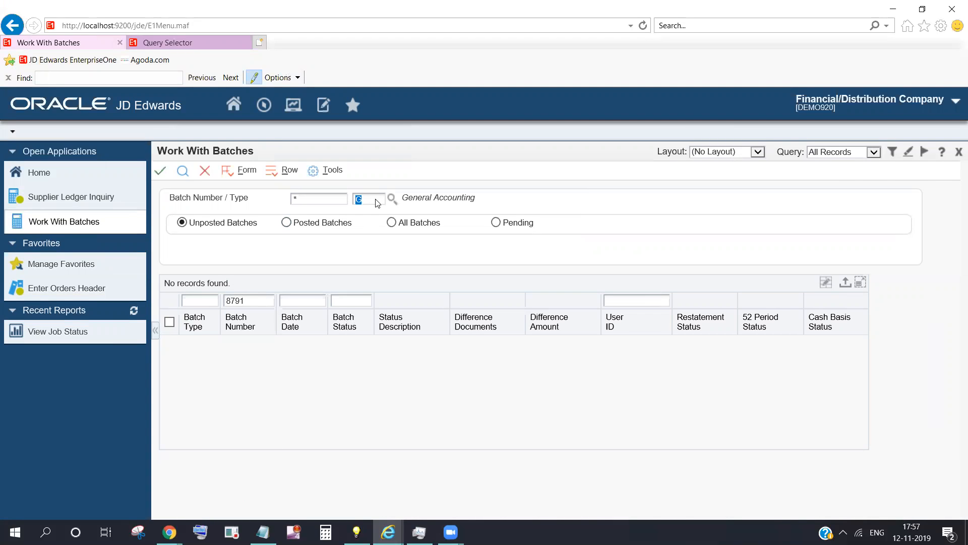
{"action": "left_click", "coordinate": [188, 170]}
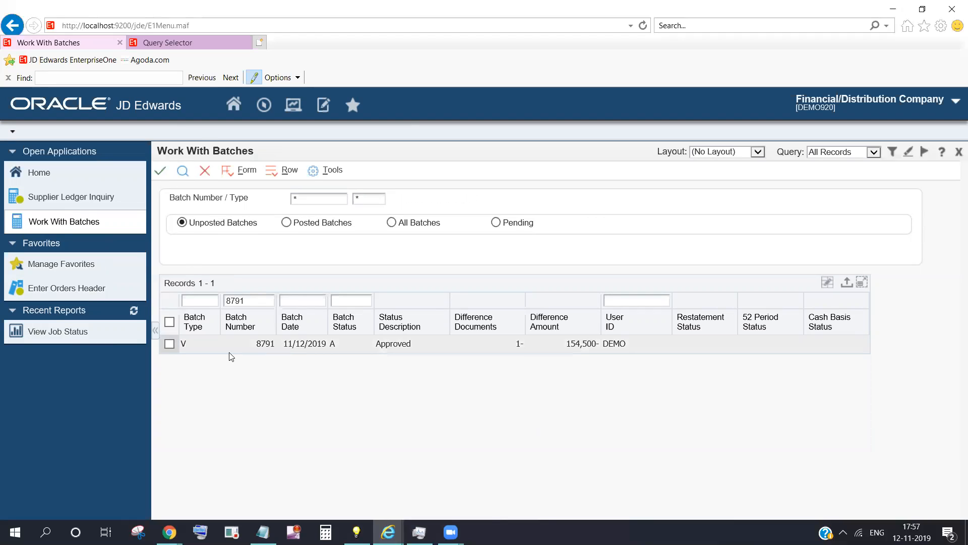
- Open batch 8791's header for revision, review its batch status, and close the header without saving
{"action": "left_click", "coordinate": [169, 344]}
{"action": "left_click", "coordinate": [275, 172]}
{"action": "left_click", "coordinate": [322, 267]}
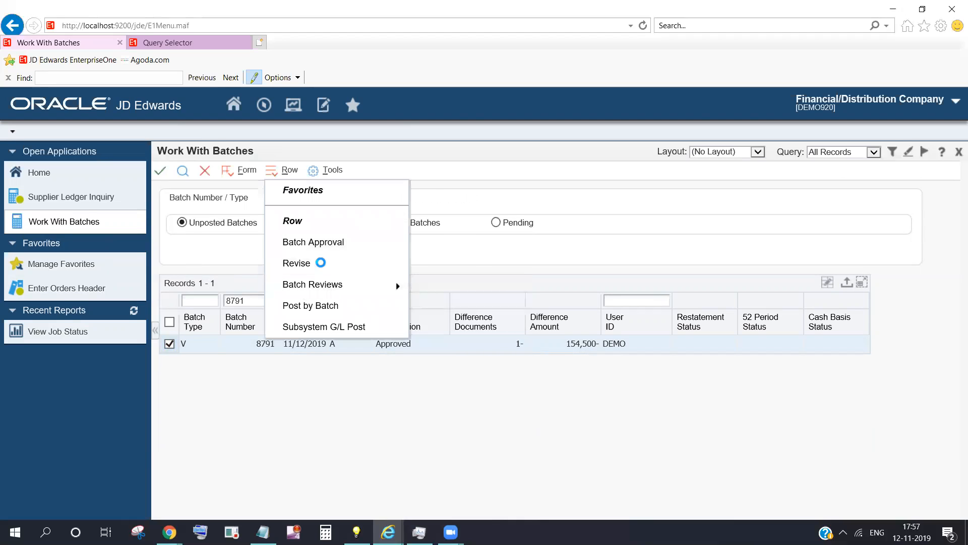
{"action": "left_click", "coordinate": [270, 257]}
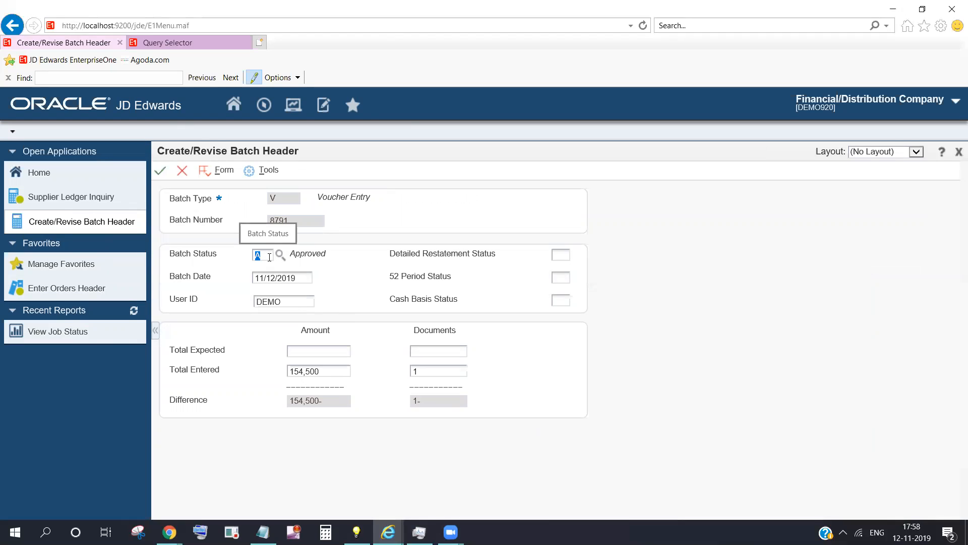
{"action": "left_click", "coordinate": [270, 258]}
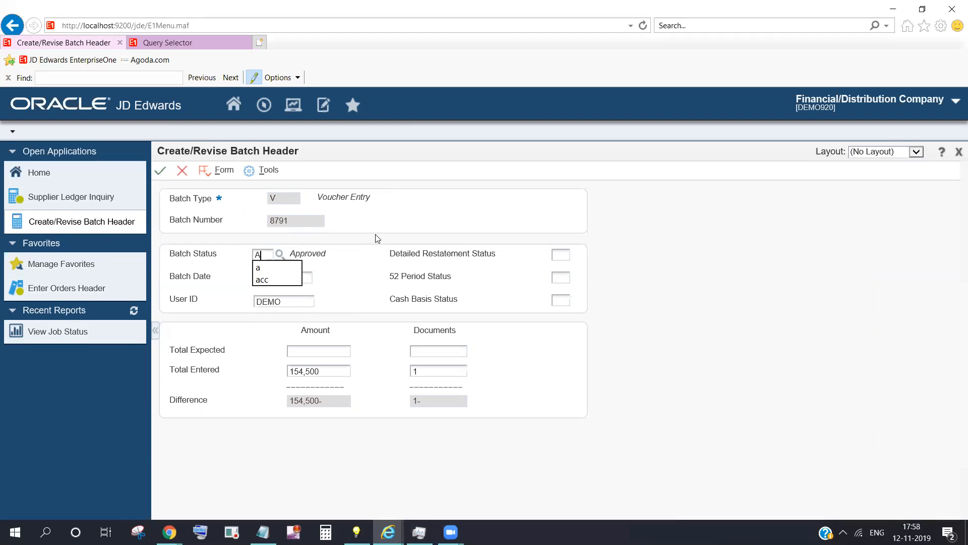
{"action": "left_click", "coordinate": [182, 170]}
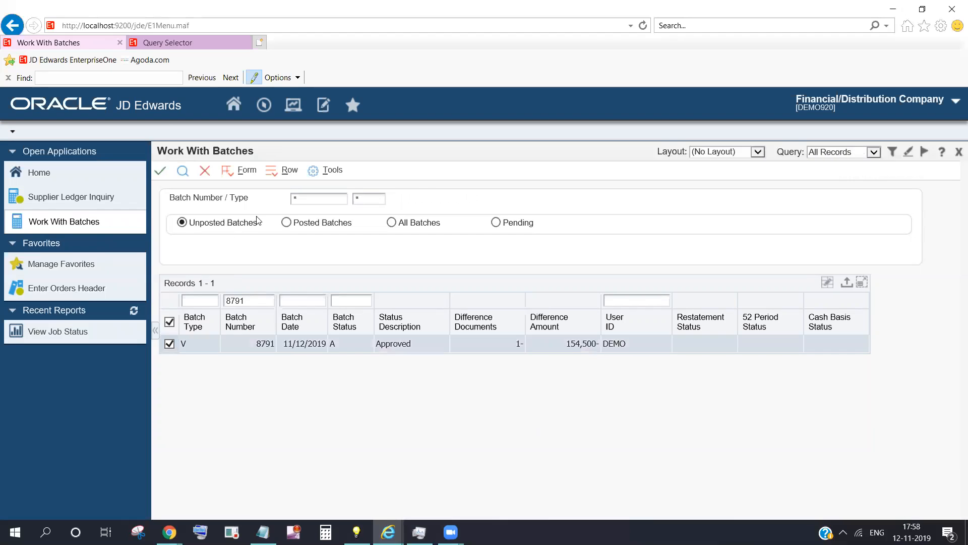
{"action": "left_click", "coordinate": [286, 170]}
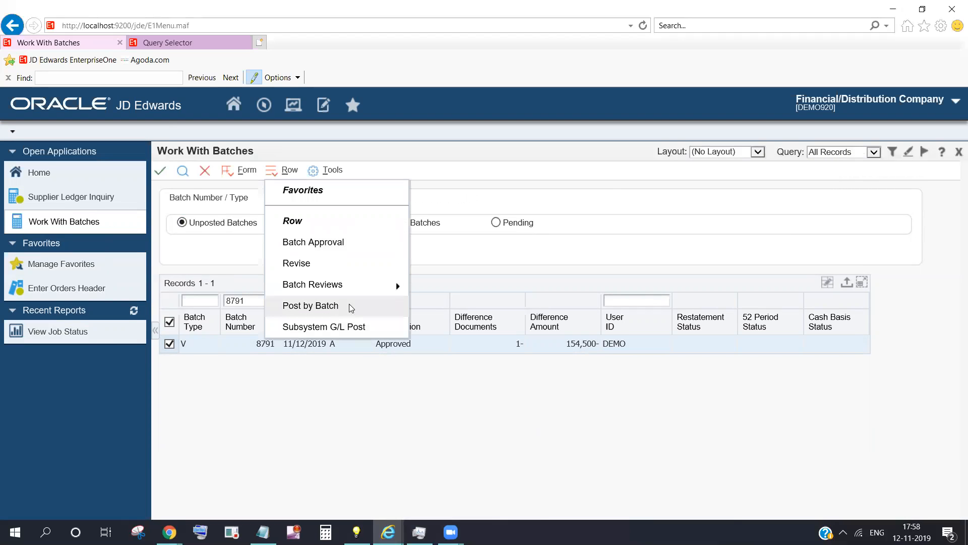
{"action": "left_click", "coordinate": [351, 306]}
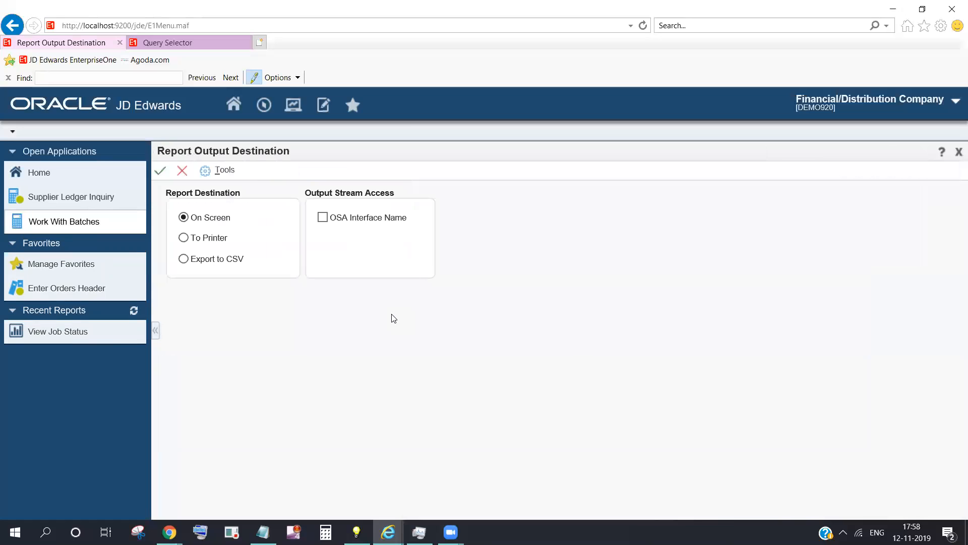
{"action": "left_click", "coordinate": [170, 169]}
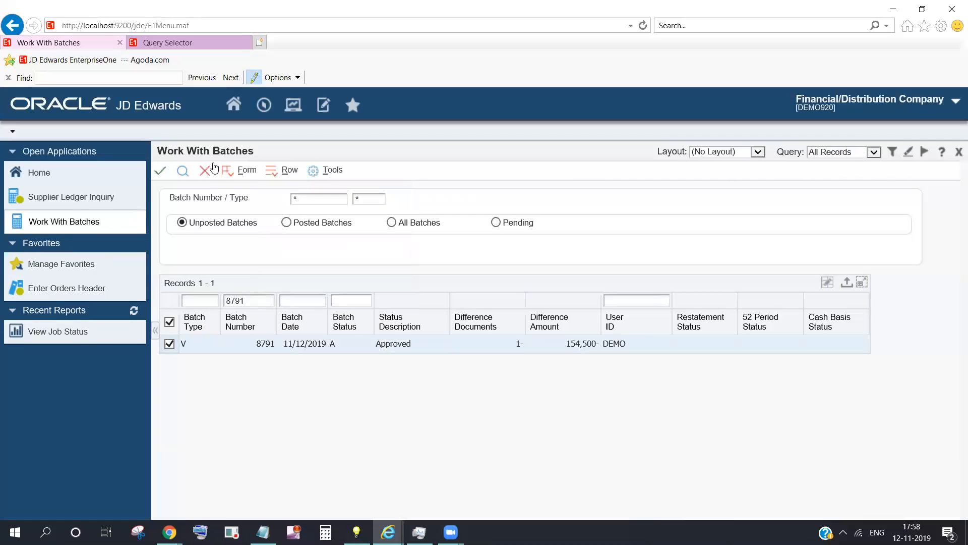
- Return to Supplier Ledger Inquiry, open voucher 3509's batch 8791, and post it by batch with the report destination On Screen
{"action": "left_click", "coordinate": [205, 171]}
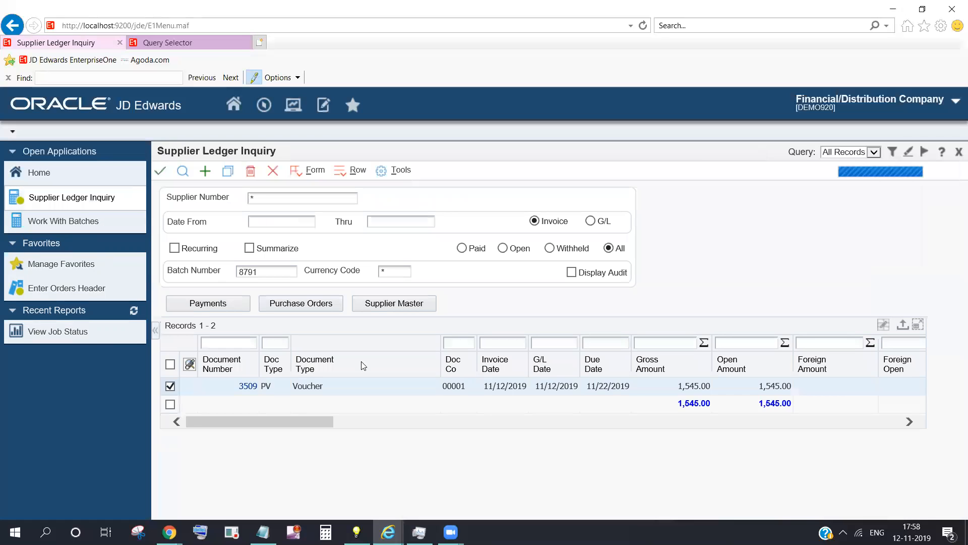
{"action": "left_click", "coordinate": [206, 439]}
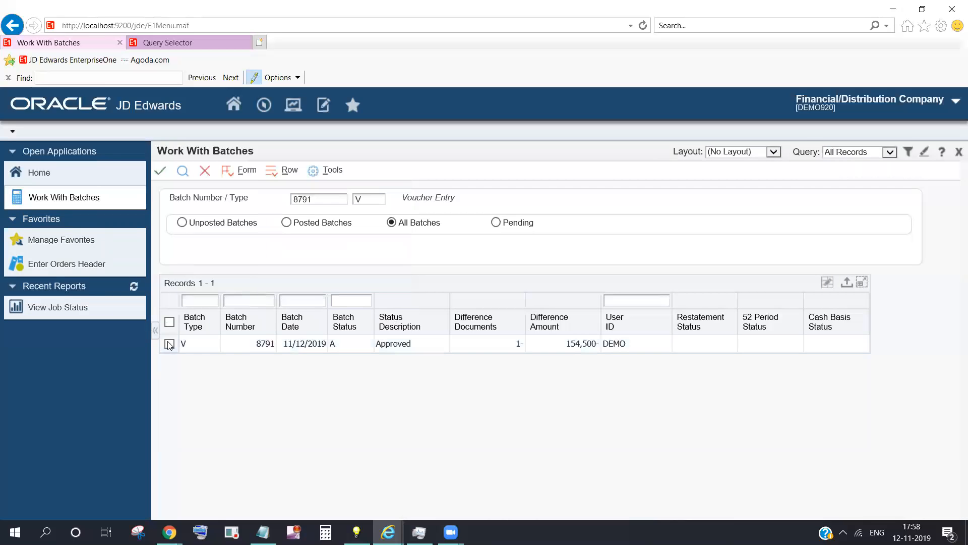
{"action": "left_click", "coordinate": [273, 170]}
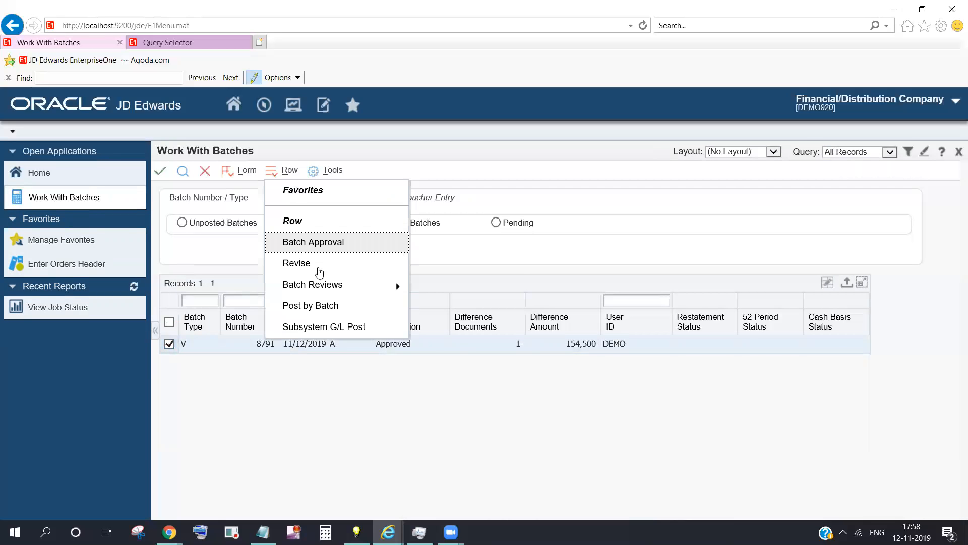
{"action": "left_click", "coordinate": [340, 310]}
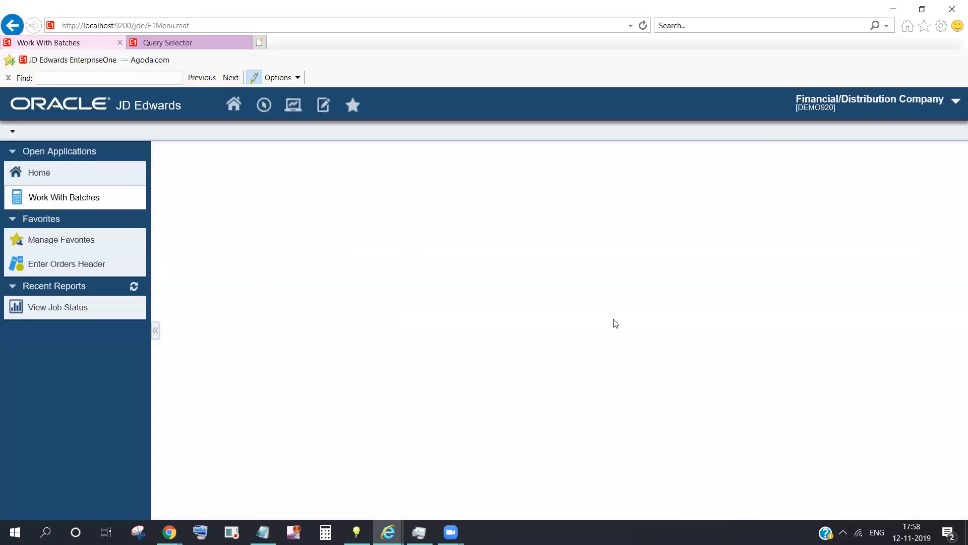
{"action": "left_click", "coordinate": [162, 173]}
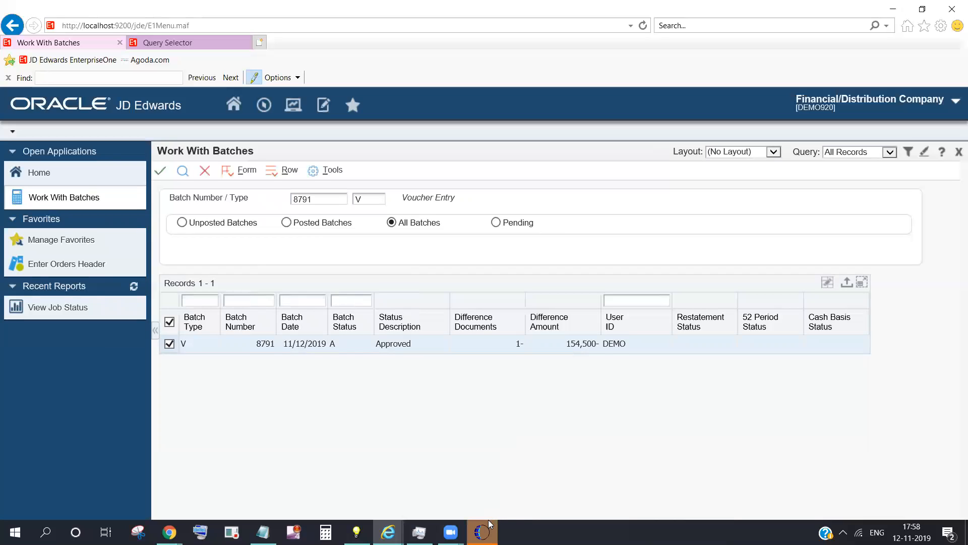
- Switch to the Edge window showing the R09801 General Ledger Post report for batch 8791
{"action": "mouse_move", "coordinate": [481, 533]}
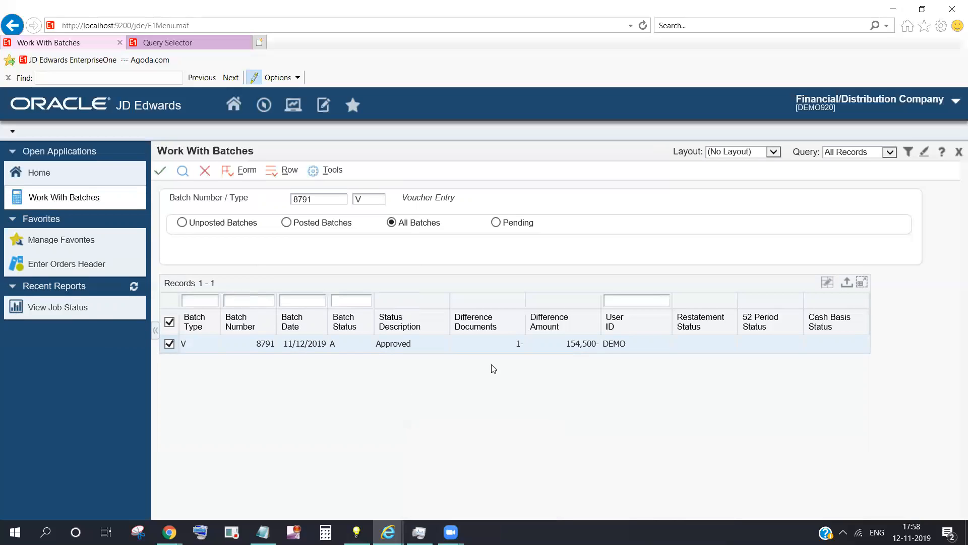
{"action": "key", "text": "alt"}
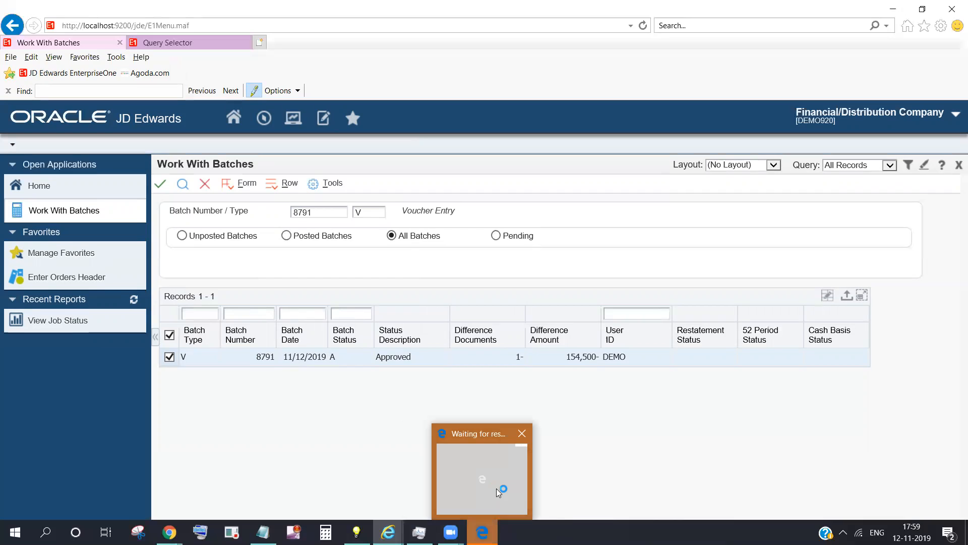
{"action": "key", "text": "alt+Tab"}
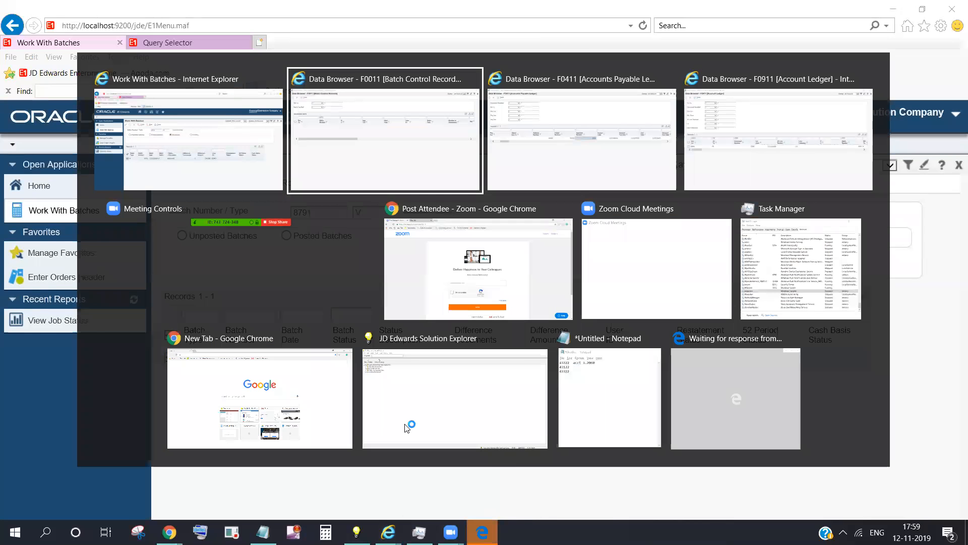
{"action": "key", "text": "alt+Tab"}
{"action": "key", "text": "alt+Tab"}
{"action": "key", "text": "alt+Tab"}
{"action": "key", "text": "alt+Tab"}
{"action": "key", "text": "alt+Tab"}
{"action": "key", "text": "alt+Tab"}
{"action": "key", "text": "alt+Tab"}
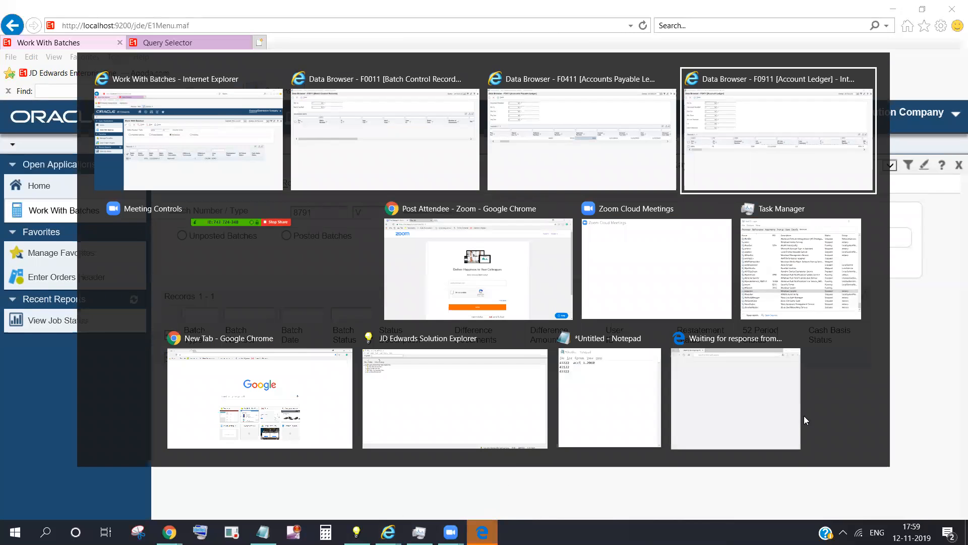
{"action": "key", "text": "alt+Tab"}
{"action": "key", "text": "alt+Tab"}
{"action": "key", "text": "alt+Tab"}
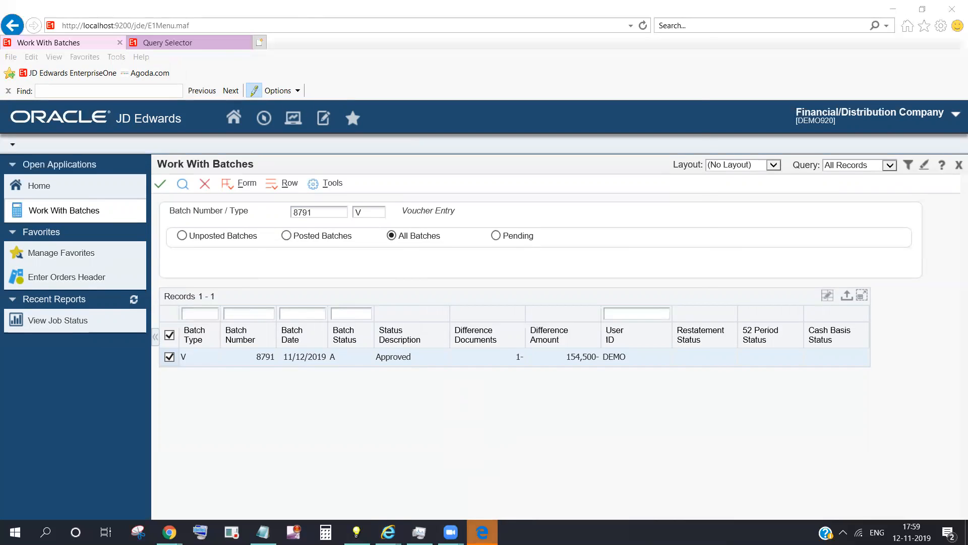
{"action": "key", "text": "alt+Tab"}
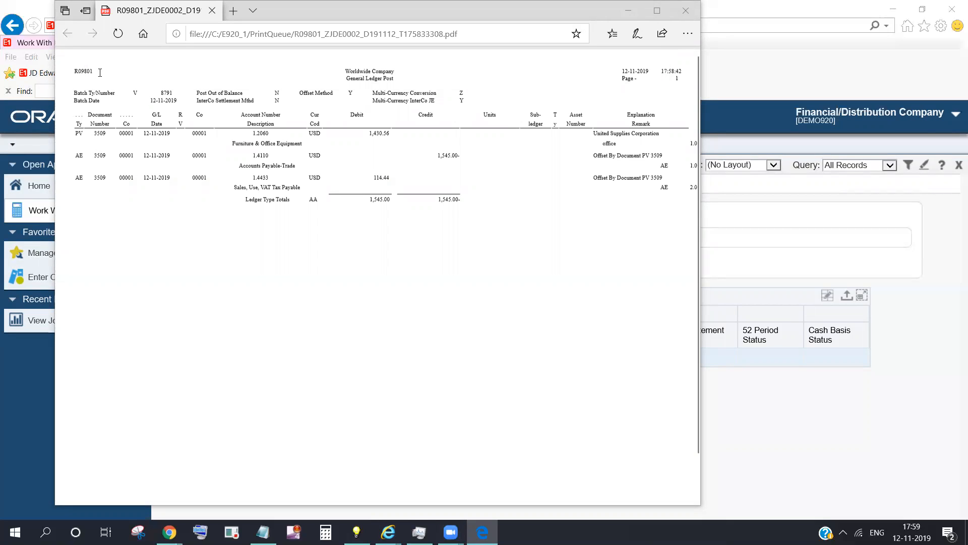
- Examine the R09801 report's ID, its PV voucher line, and the AE offset lines with the ledger type totals
{"action": "left_click_drag", "start_coordinate": [71, 76], "coordinate": [99, 84]}
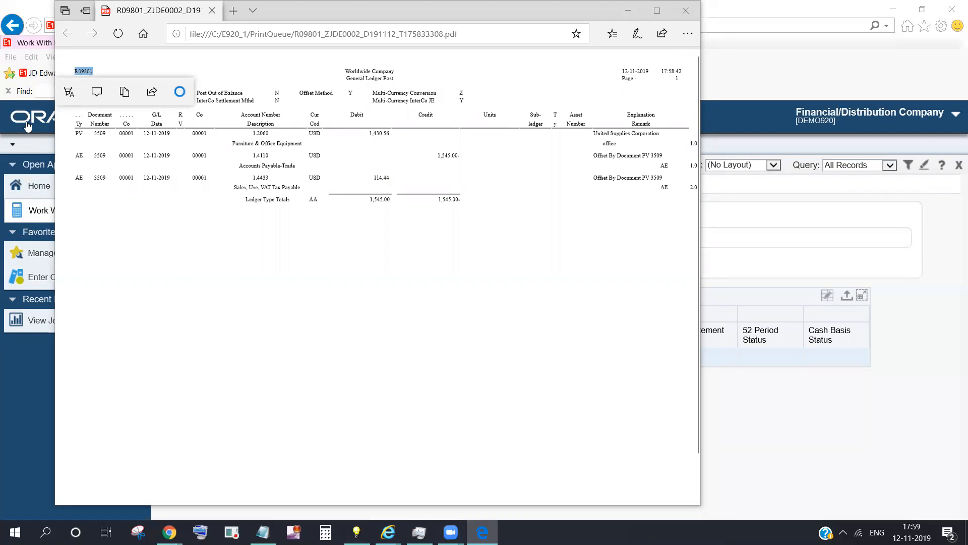
{"action": "left_click_drag", "start_coordinate": [75, 132], "coordinate": [225, 148]}
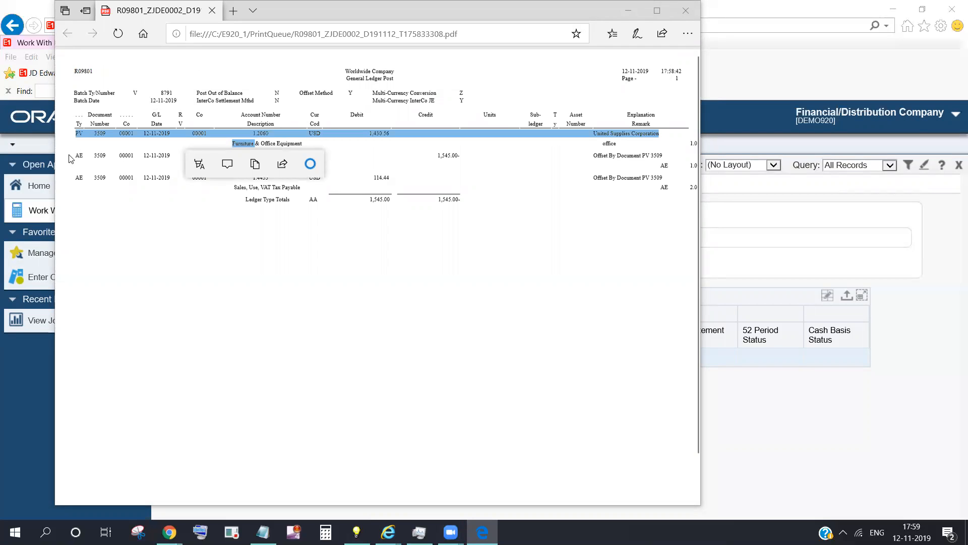
{"action": "left_click_drag", "start_coordinate": [70, 157], "coordinate": [101, 181]}
{"action": "left_click_drag", "start_coordinate": [345, 200], "coordinate": [473, 212]}
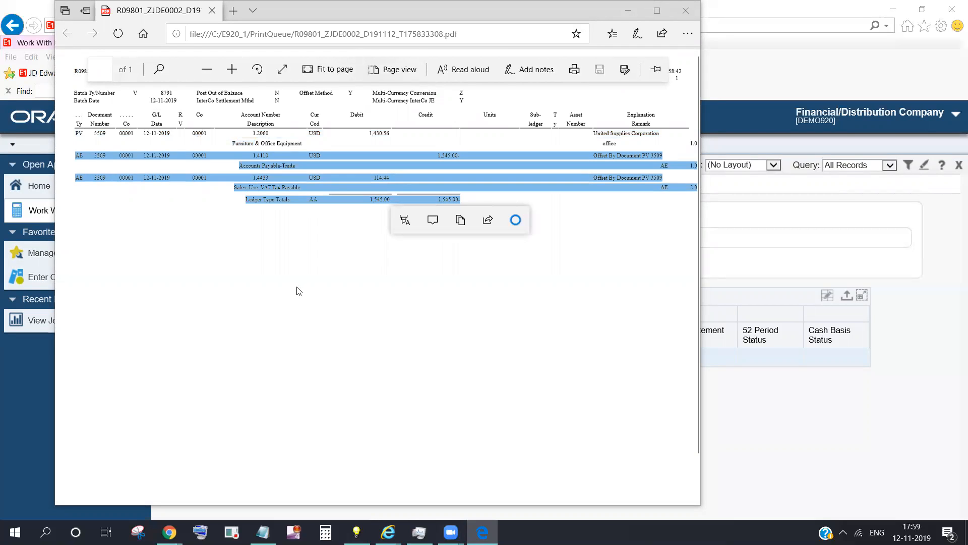
{"action": "left_click", "coordinate": [193, 246]}
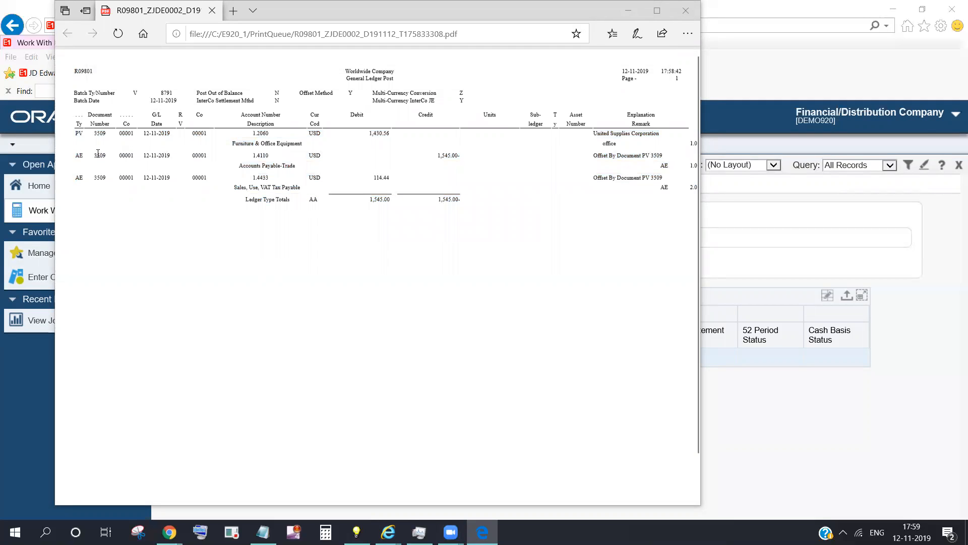
{"action": "left_click_drag", "start_coordinate": [76, 155], "coordinate": [511, 198]}
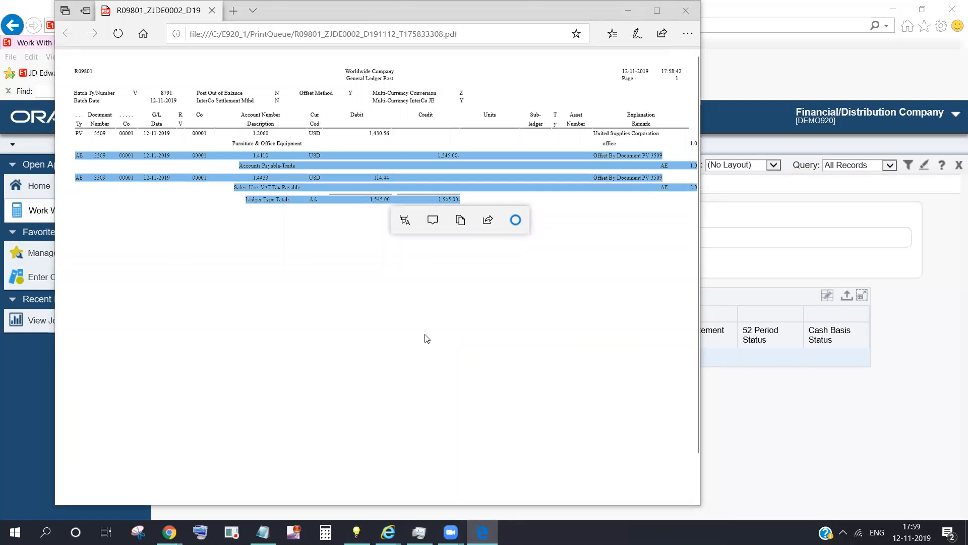
{"action": "left_click", "coordinate": [633, 284]}
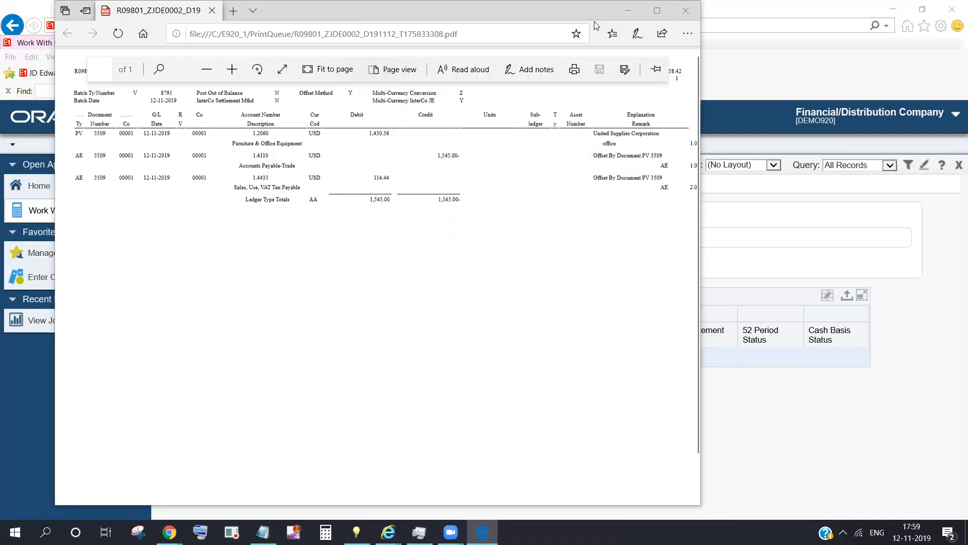
- Maximize the report window and enlarge the General Ledger Post page to read all its lines
{"action": "left_click_drag", "start_coordinate": [594, 10], "coordinate": [603, 94]}
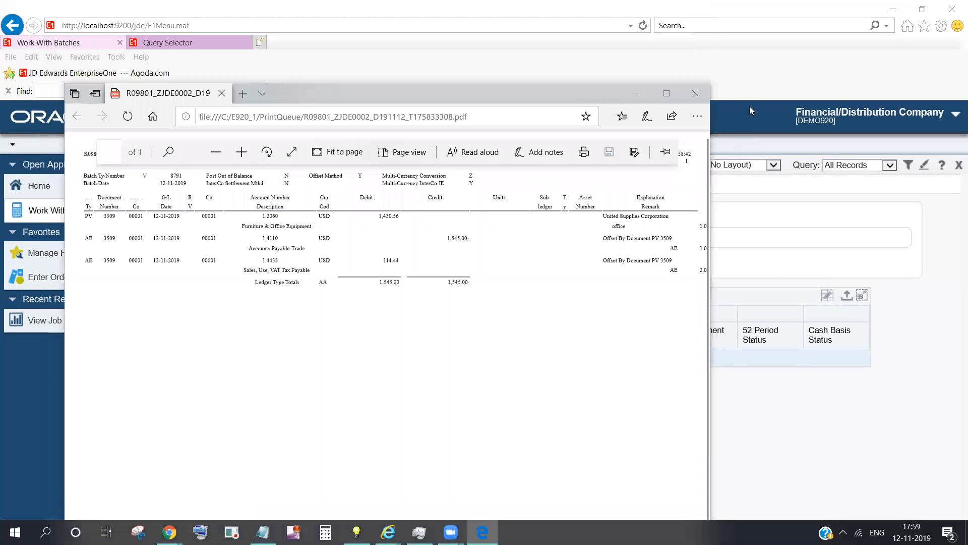
{"action": "left_click", "coordinate": [662, 95]}
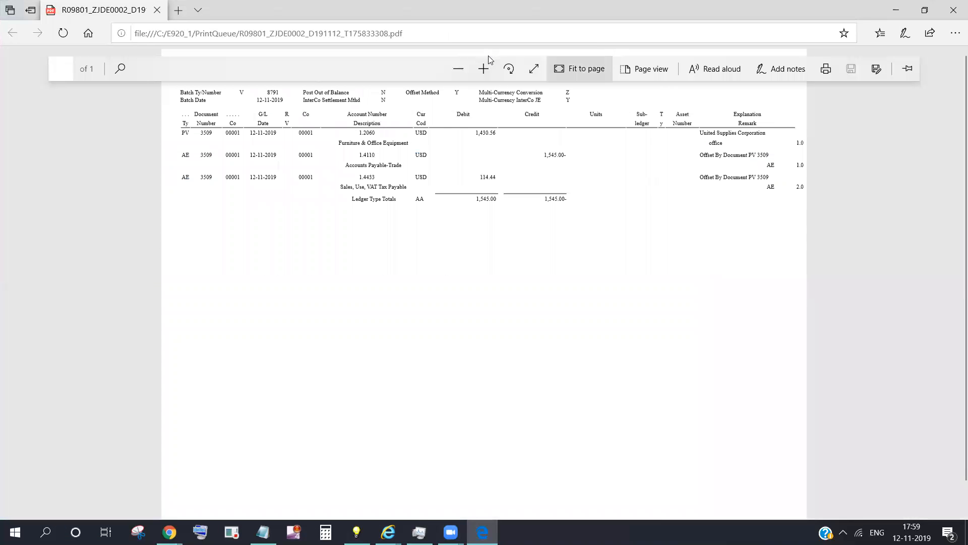
{"action": "left_click", "coordinate": [483, 70]}
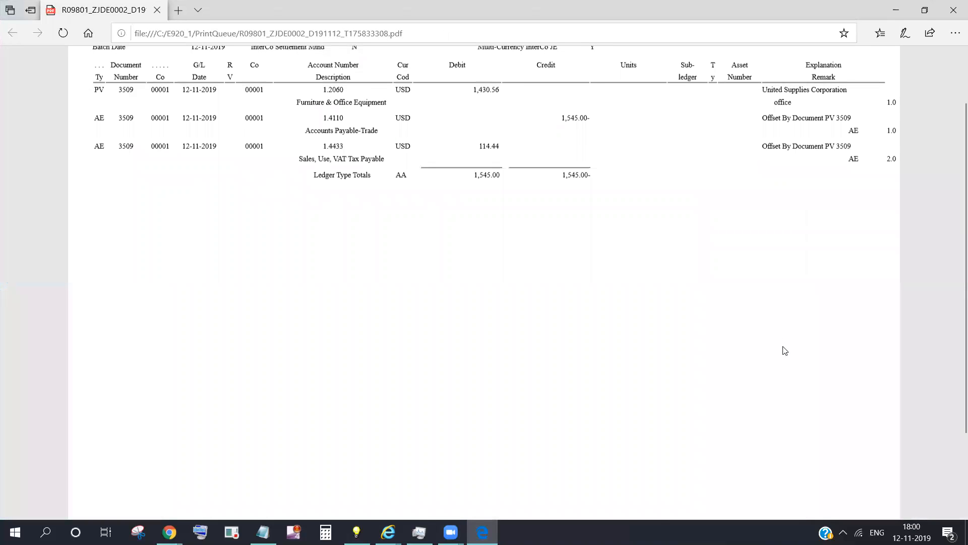
{"action": "scroll", "coordinate": [884, 288], "scroll_direction": "up", "scroll_amount": 2}
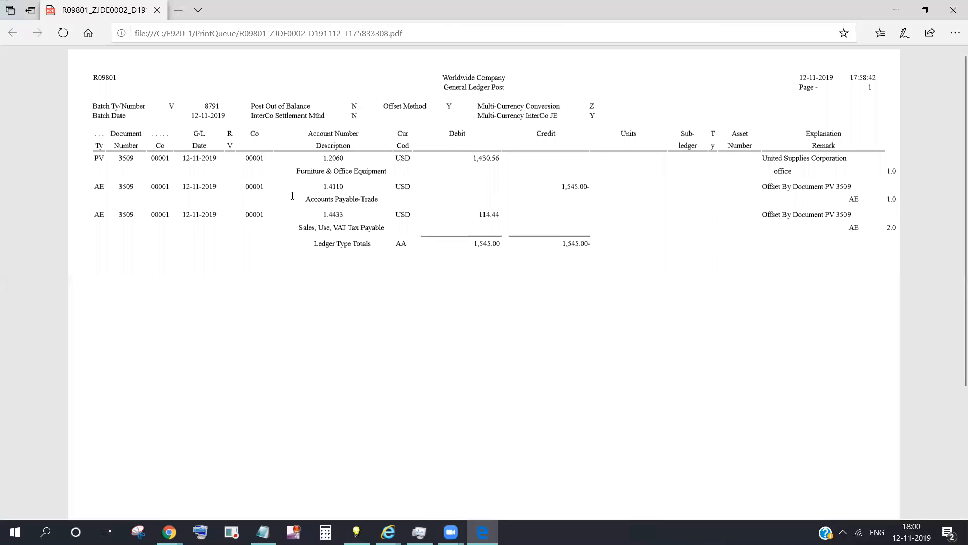
- Compare the PV 3509 line with the AE entries for Accounts Payable-Trade and Sales, Use, VAT Tax Payable
{"action": "left_click_drag", "start_coordinate": [333, 210], "coordinate": [398, 228]}
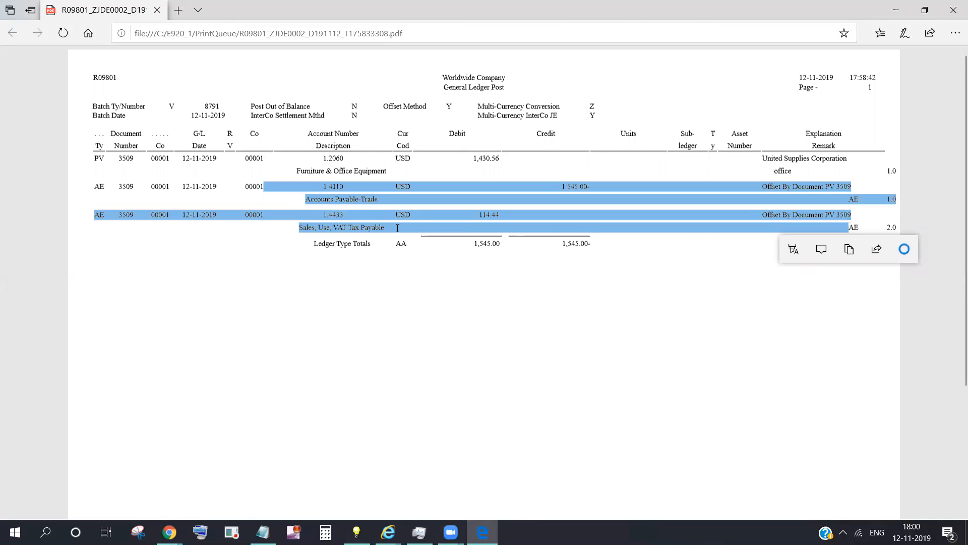
{"action": "left_click", "coordinate": [380, 195]}
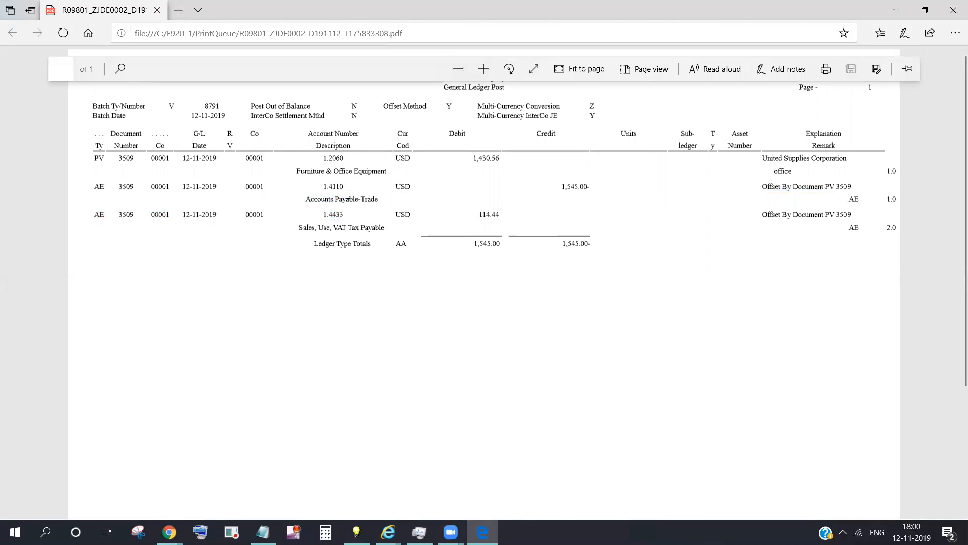
{"action": "left_click_drag", "start_coordinate": [90, 186], "coordinate": [528, 253]}
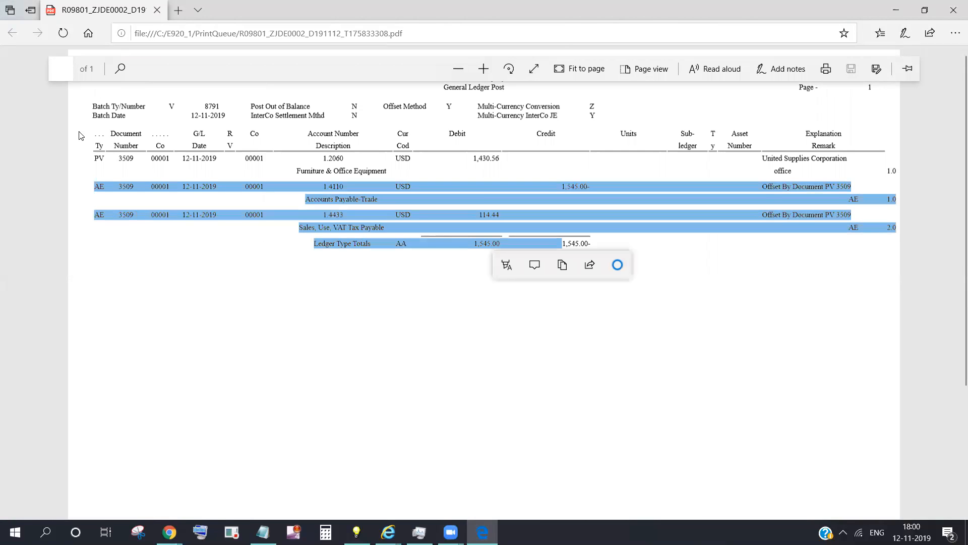
{"action": "left_click_drag", "start_coordinate": [97, 157], "coordinate": [204, 158]}
{"action": "left_click_drag", "start_coordinate": [91, 186], "coordinate": [281, 282]}
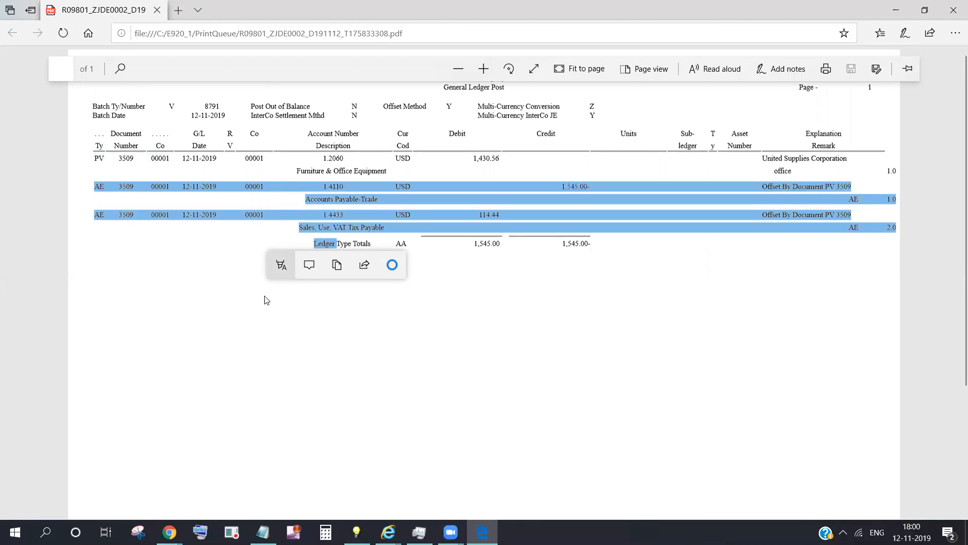
{"action": "left_click", "coordinate": [301, 345]}
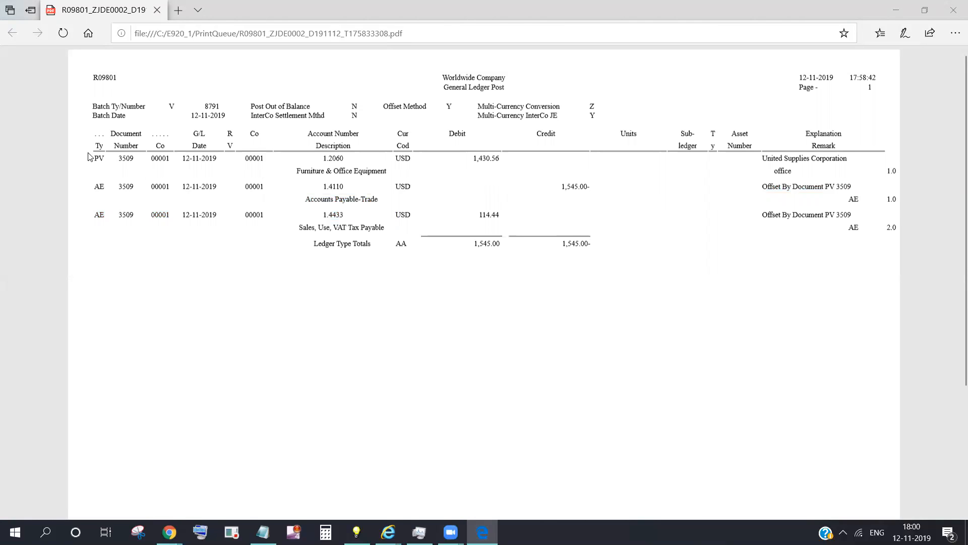
{"action": "left_click_drag", "start_coordinate": [97, 156], "coordinate": [286, 252]}
{"action": "left_click", "coordinate": [116, 191]}
{"action": "left_click_drag", "start_coordinate": [95, 187], "coordinate": [398, 262]}
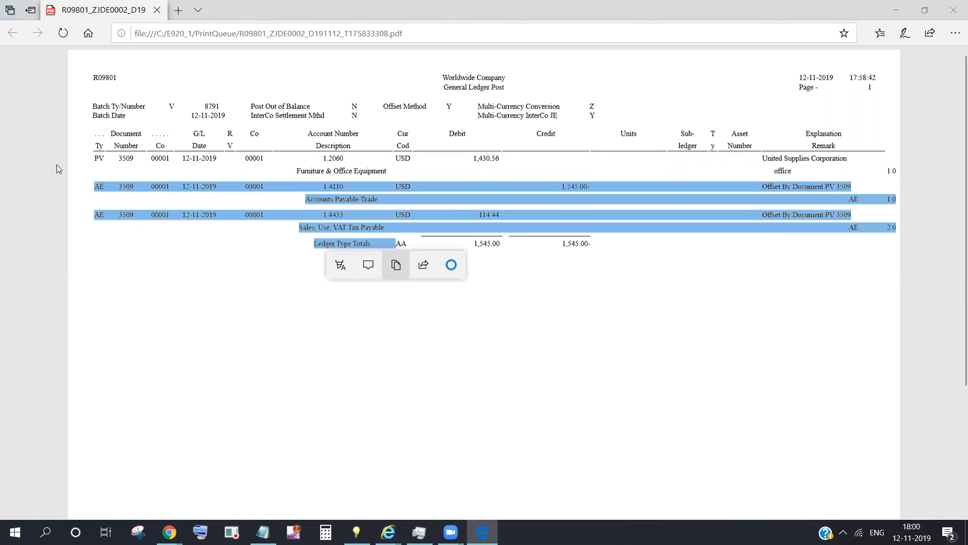
- Return to Work With Batches and refresh the search to check batch 8791's status
{"action": "key", "text": "alt+Tab"}
{"action": "key", "text": "alt+Tab"}
{"action": "key", "text": "alt+Tab"}
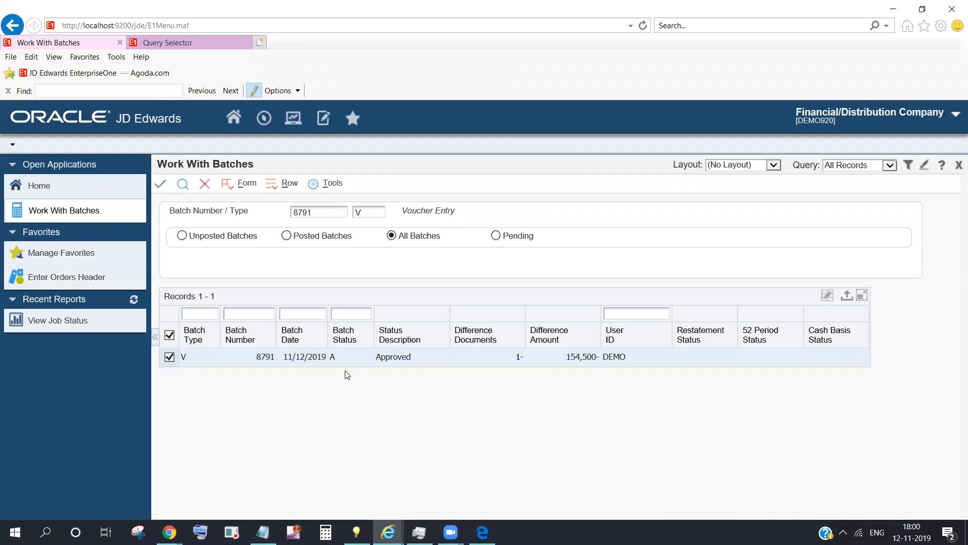
{"action": "left_click", "coordinate": [352, 357]}
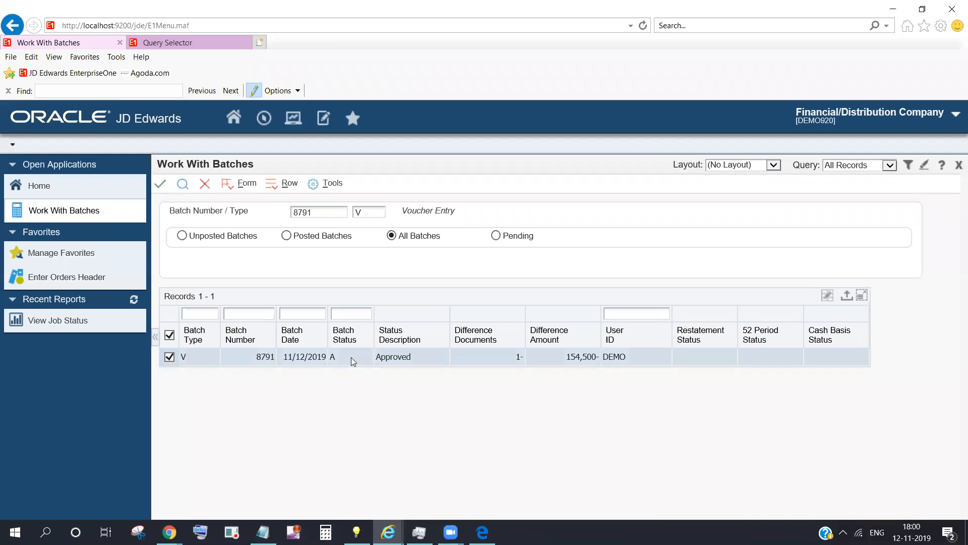
{"action": "left_click", "coordinate": [182, 185]}
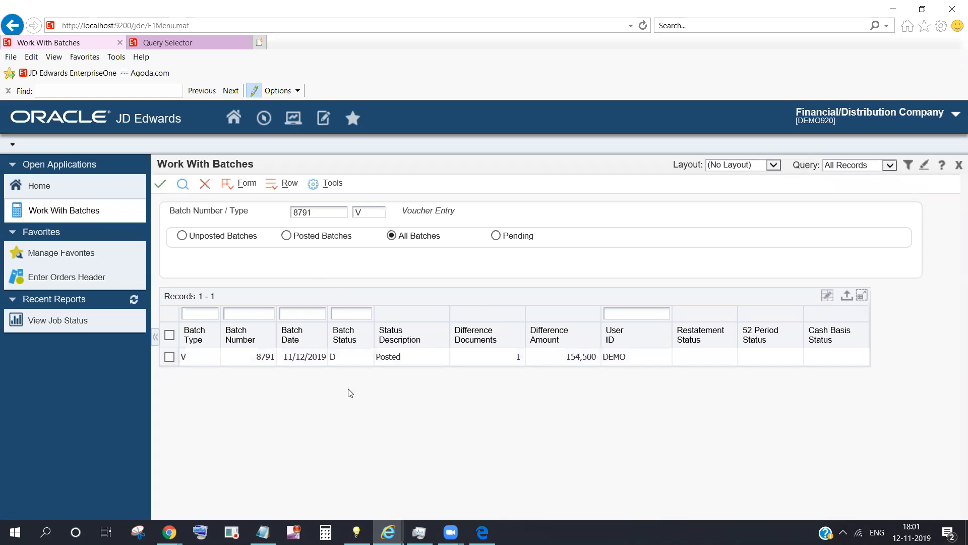
- Close Work With Batches and check the voucher's posting code and pay status in the Supplier Ledger Inquiry record
{"action": "left_click", "coordinate": [205, 183]}
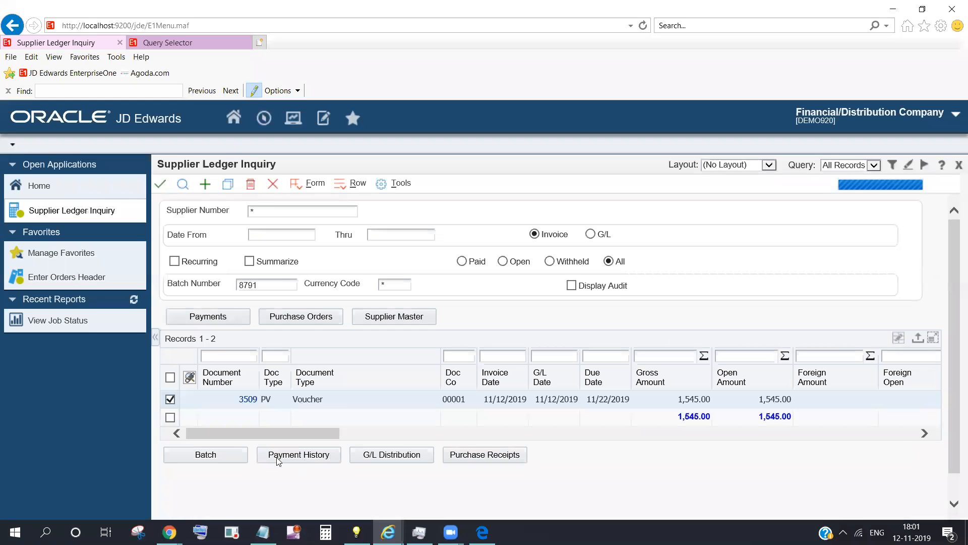
{"action": "left_click_drag", "start_coordinate": [333, 433], "coordinate": [517, 433]}
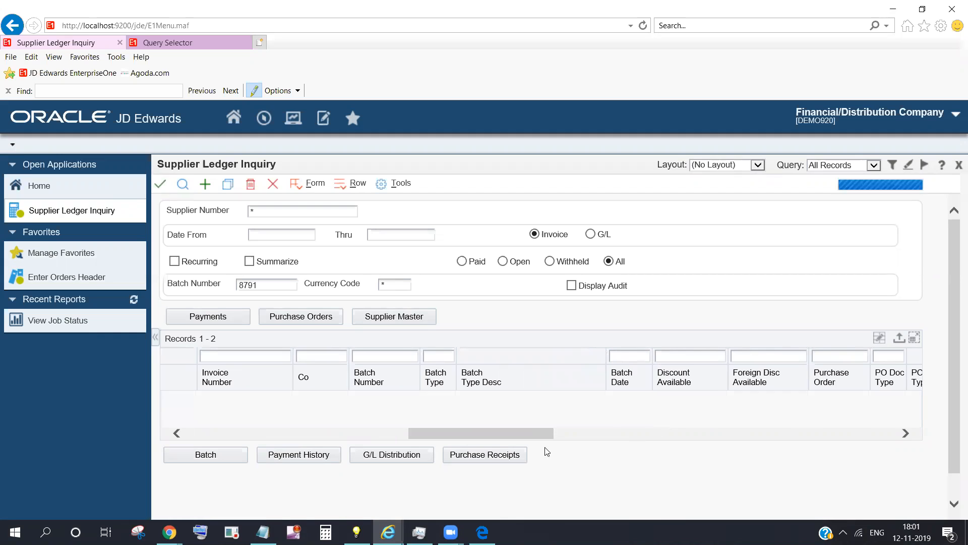
{"action": "left_click_drag", "start_coordinate": [509, 434], "coordinate": [580, 443]}
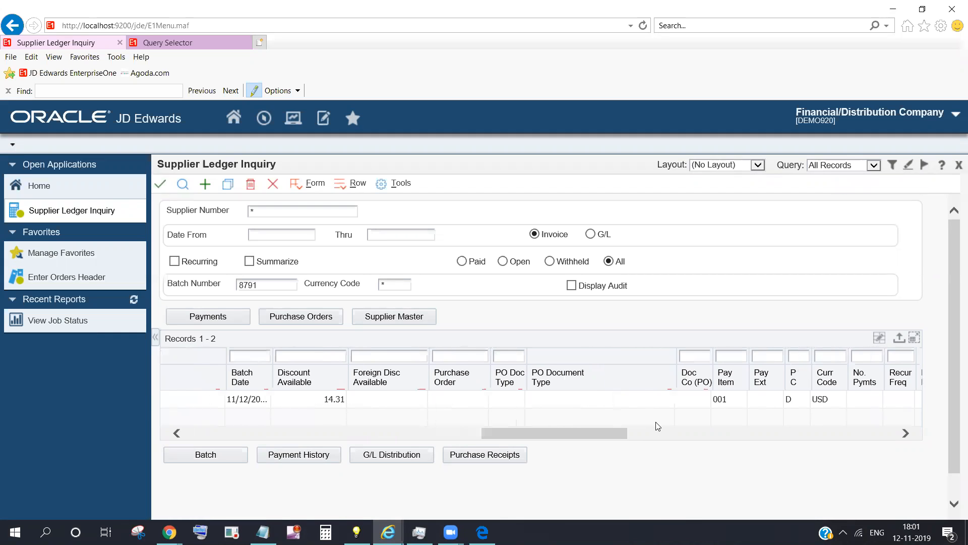
{"action": "left_click", "coordinate": [790, 403]}
{"action": "left_click_drag", "start_coordinate": [510, 433], "coordinate": [242, 437]}
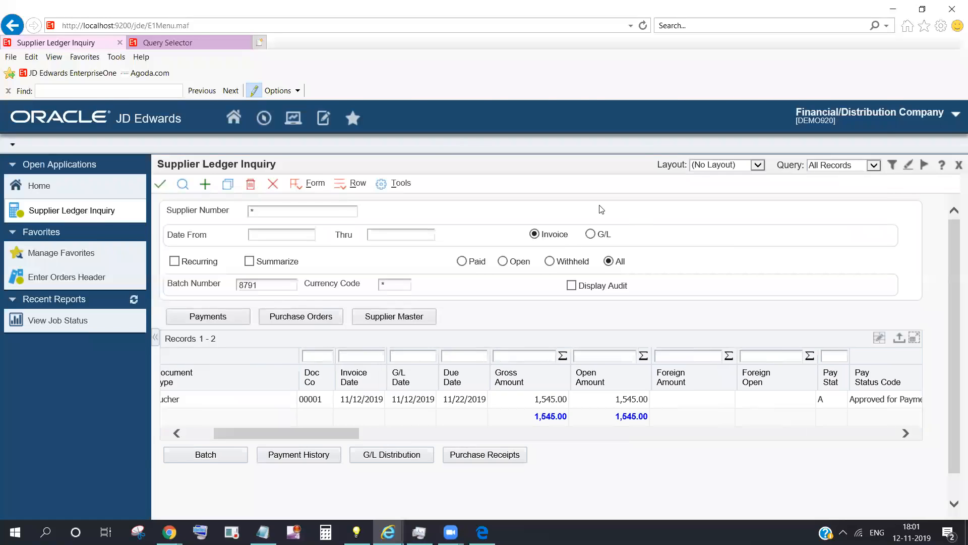
- Switch to the F0911 Account Ledger data browser and refresh the search for the PV 3509 record
{"action": "key", "text": "alt+Tab"}
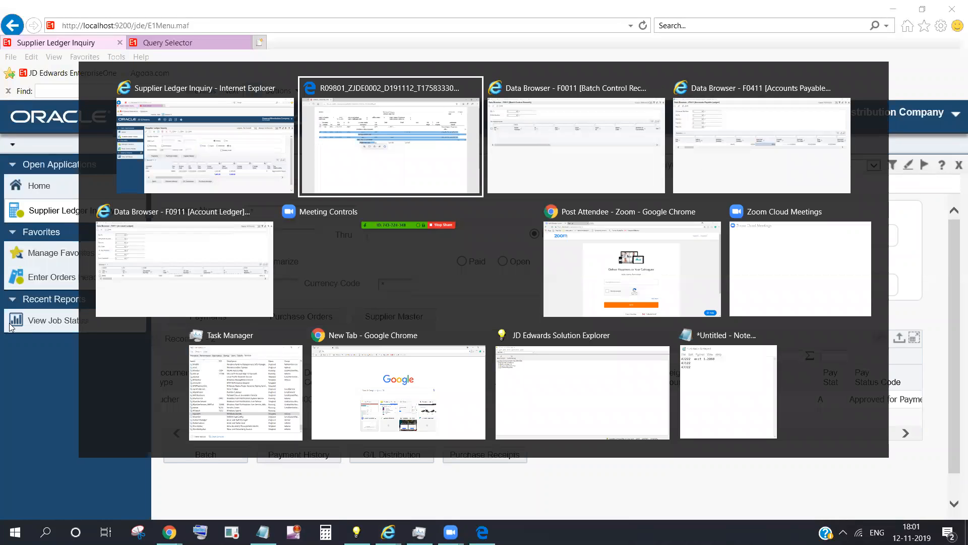
{"action": "left_click", "coordinate": [219, 262]}
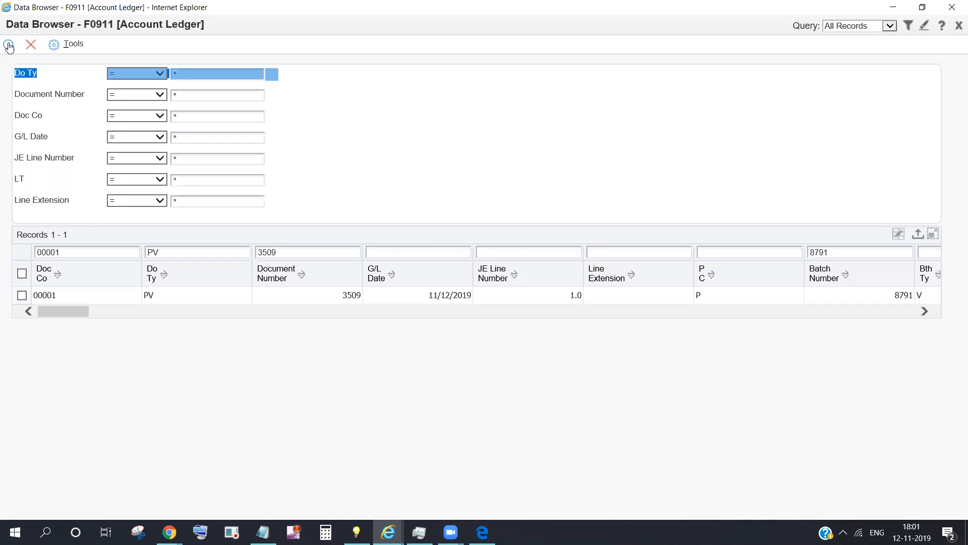
{"action": "left_click", "coordinate": [9, 46]}
{"action": "left_click", "coordinate": [10, 47]}
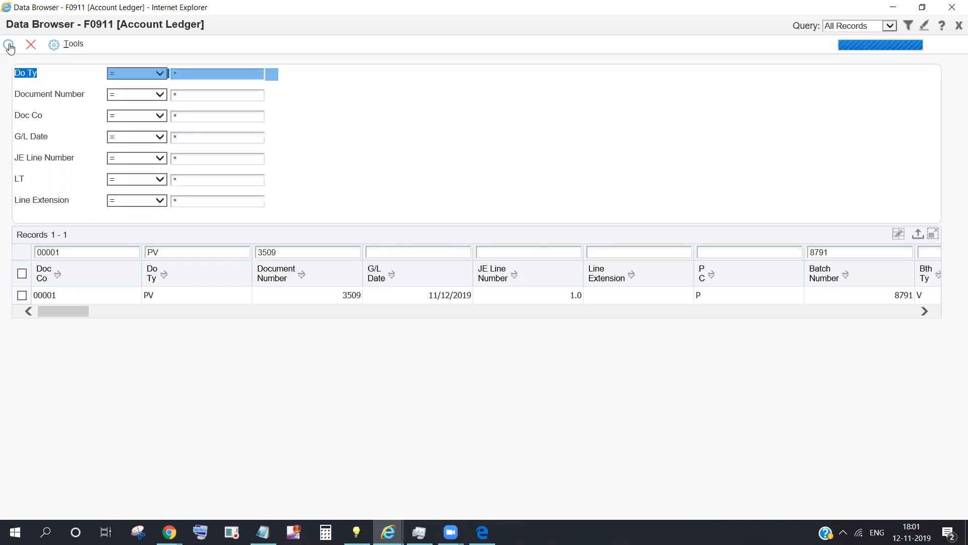
{"action": "left_click_drag", "start_coordinate": [54, 312], "coordinate": [31, 292]}
- Clear the Doc Co, Do Ty and Document Number filters and search F0911 by batch number 8791 only
{"action": "left_click", "coordinate": [85, 252]}
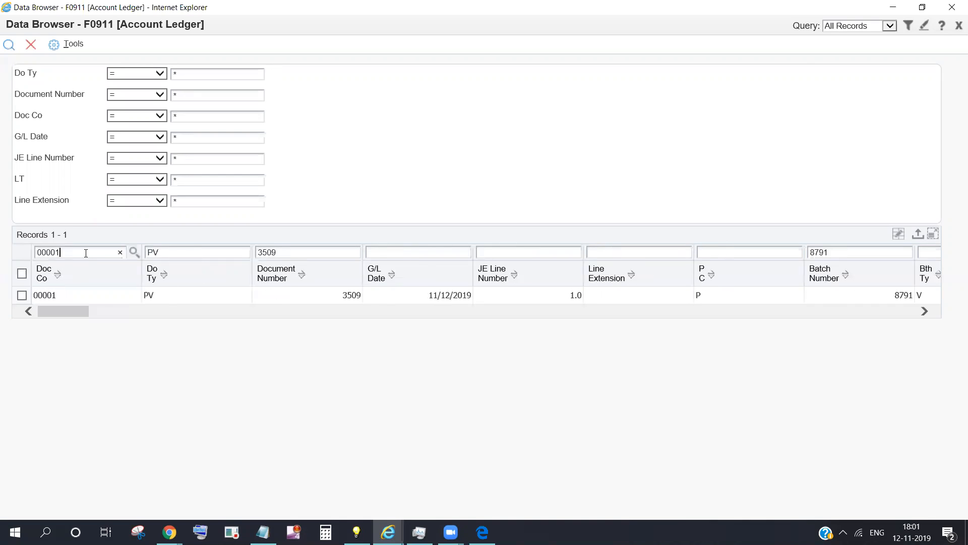
{"action": "key", "text": "BackSpace"}
{"action": "key", "text": "BackSpace"}
{"action": "key", "text": "BackSpace"}
{"action": "key", "text": "BackSpace"}
{"action": "key", "text": "BackSpace"}
{"action": "left_click", "coordinate": [169, 252]}
{"action": "key", "text": "BackSpace"}
{"action": "key", "text": "BackSpace"}
{"action": "left_click", "coordinate": [317, 252]}
{"action": "key", "text": "BackSpace"}
{"action": "key", "text": "BackSpace"}
{"action": "key", "text": "BackSpace"}
{"action": "key", "text": "BackSpace"}
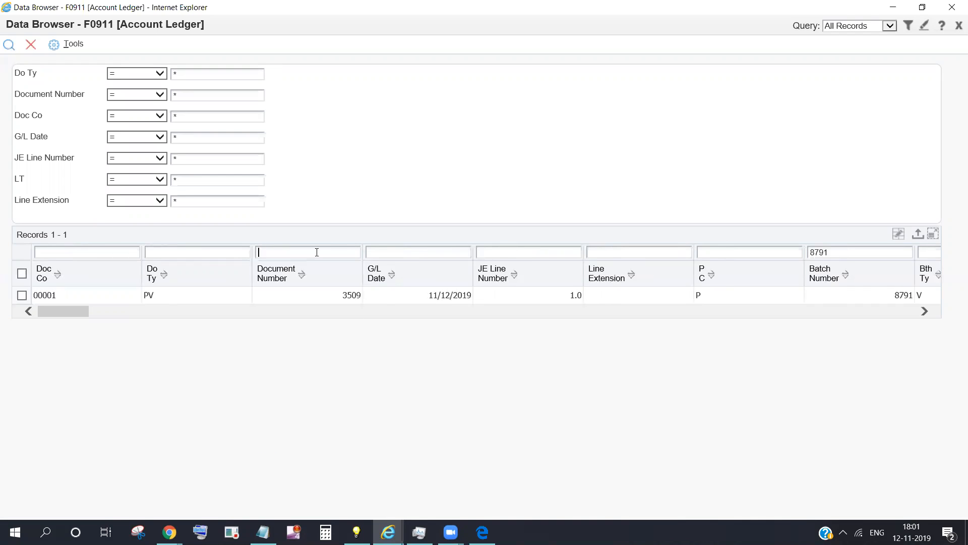
{"action": "left_click", "coordinate": [8, 45]}
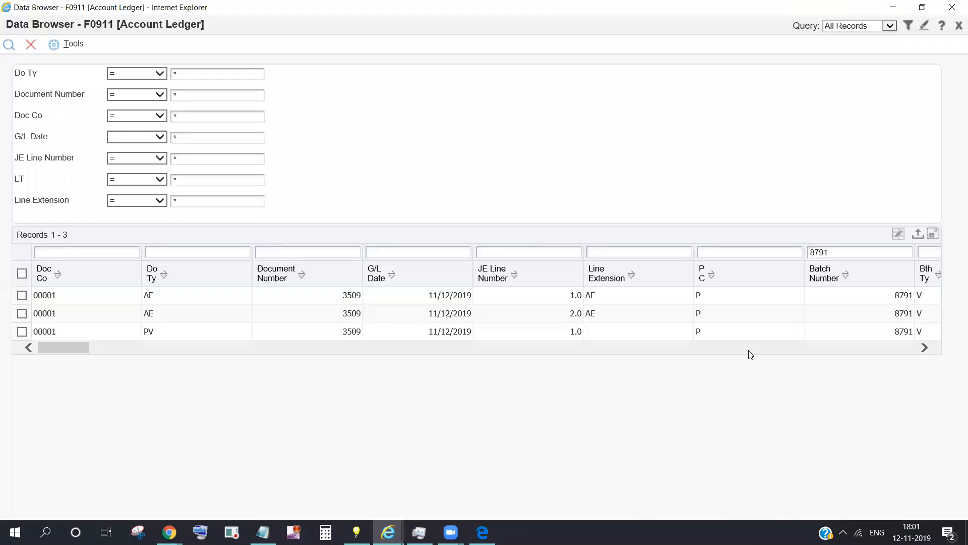
- Check the post code, batch details and account numbers of the AE and PV records in F0911
{"action": "left_click", "coordinate": [925, 348]}
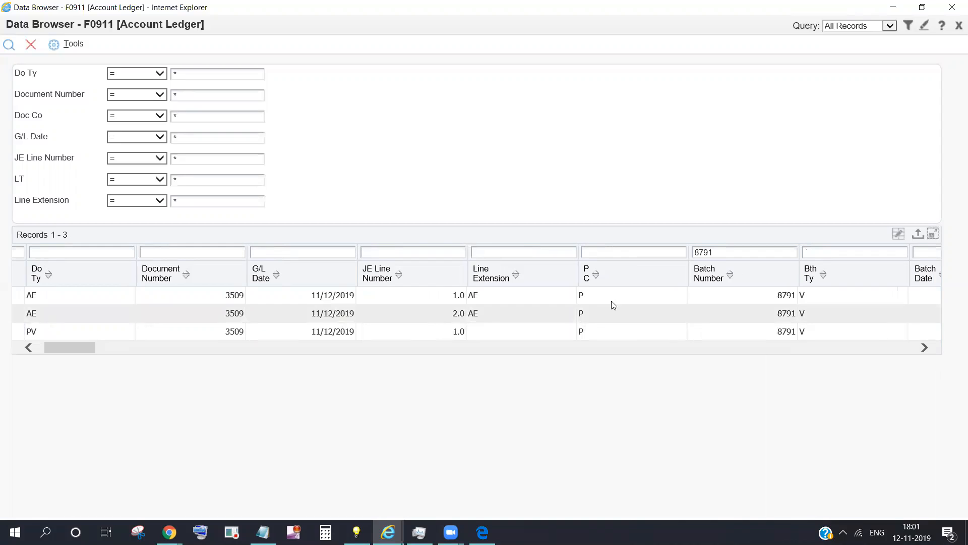
{"action": "left_click", "coordinate": [612, 301]}
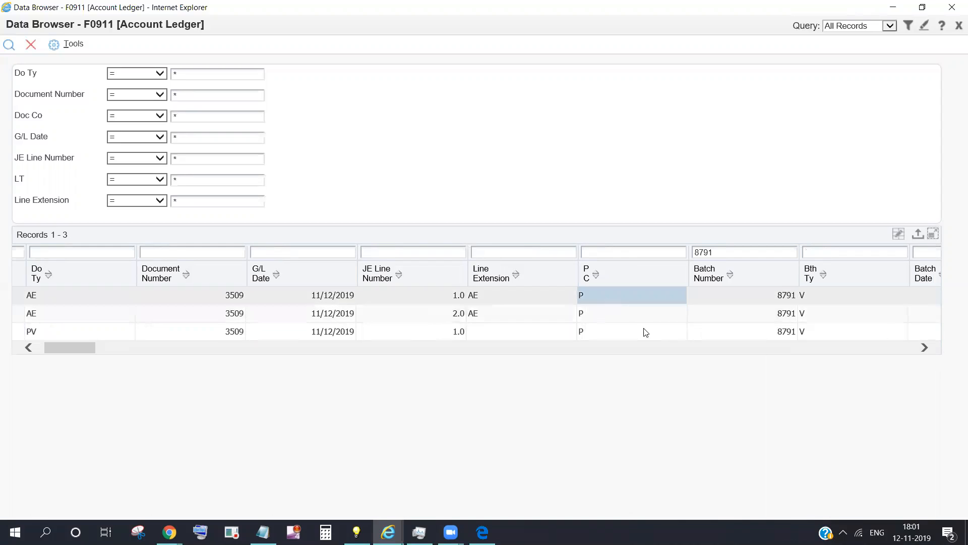
{"action": "left_click", "coordinate": [926, 349]}
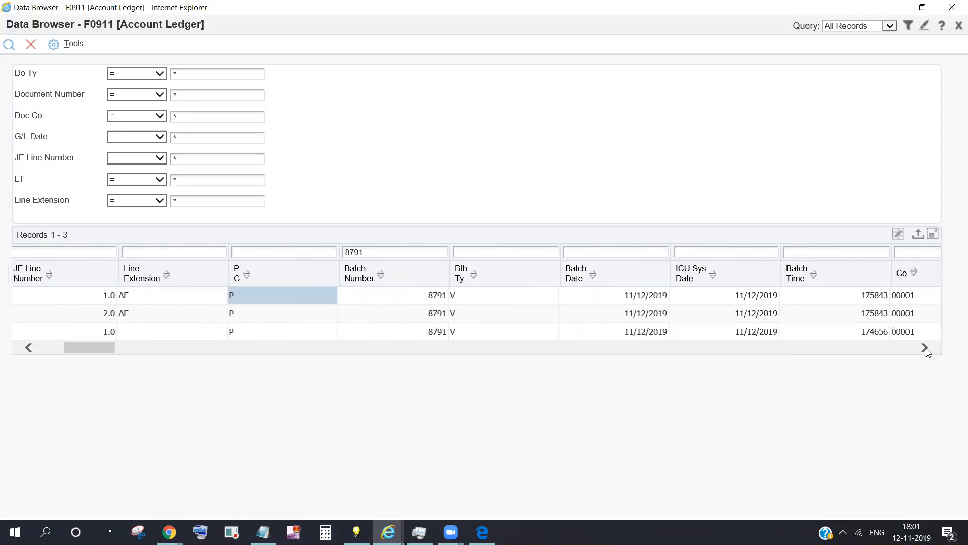
{"action": "left_click", "coordinate": [926, 349]}
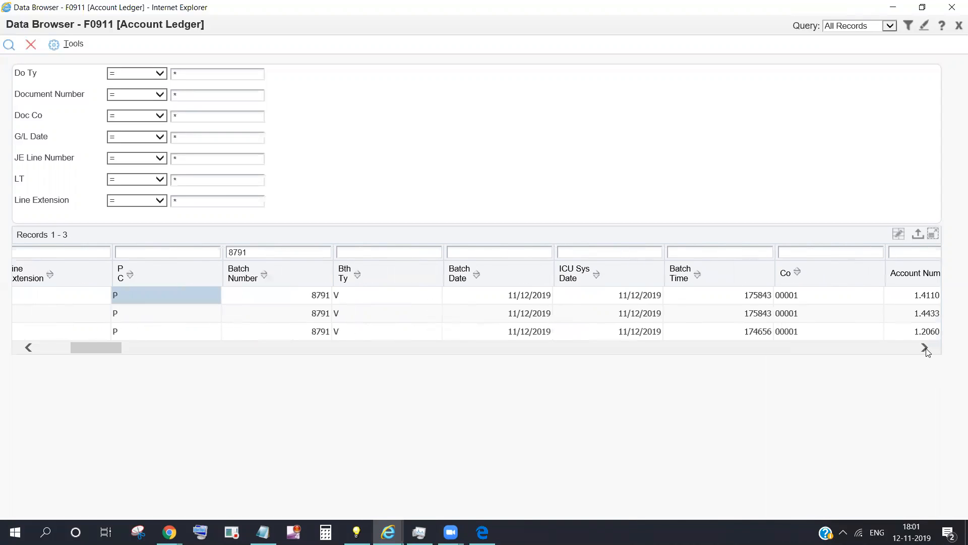
{"action": "left_click", "coordinate": [29, 347]}
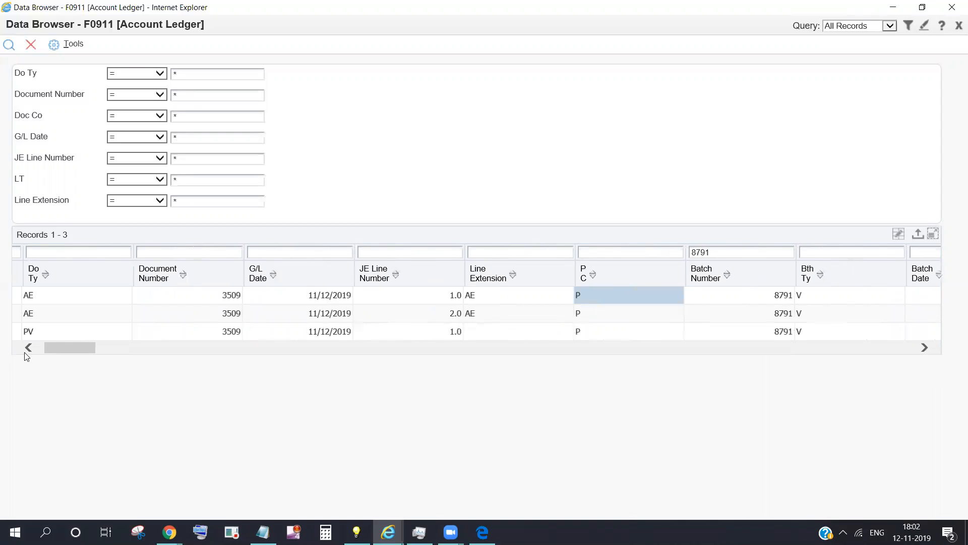
{"action": "left_click", "coordinate": [30, 348]}
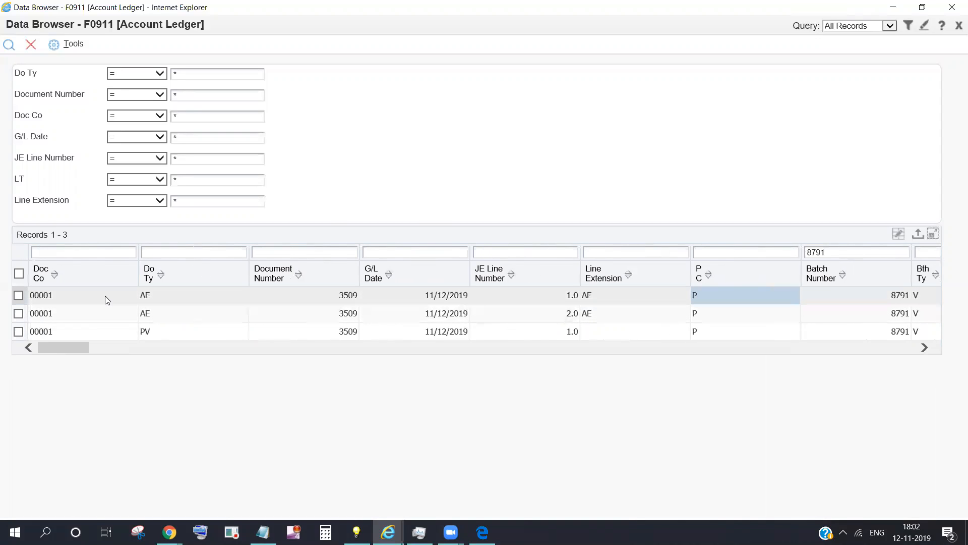
- Switch to the R09801 report and compare its PV line with the two AE offset lines
{"action": "key", "text": "alt+Tab"}
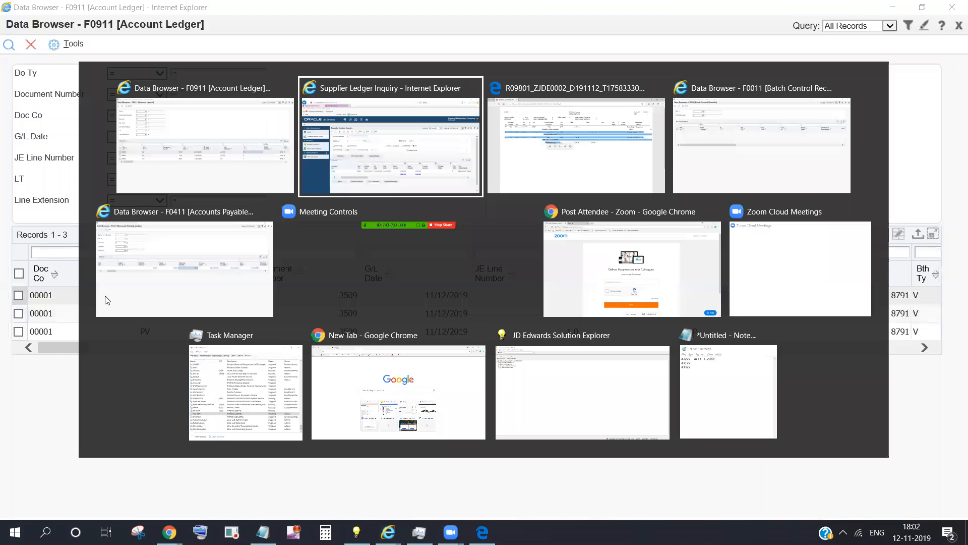
{"action": "key", "text": "alt+Tab"}
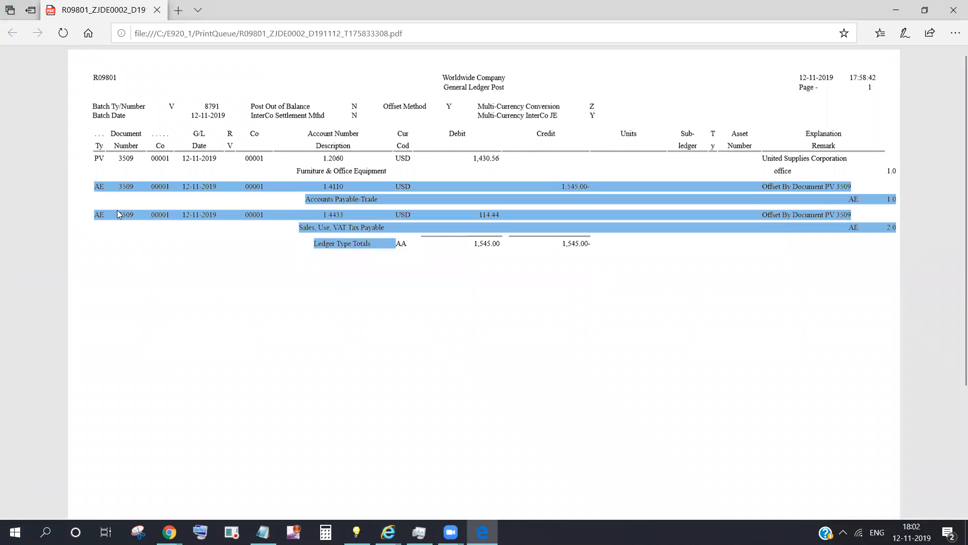
{"action": "left_click", "coordinate": [102, 159]}
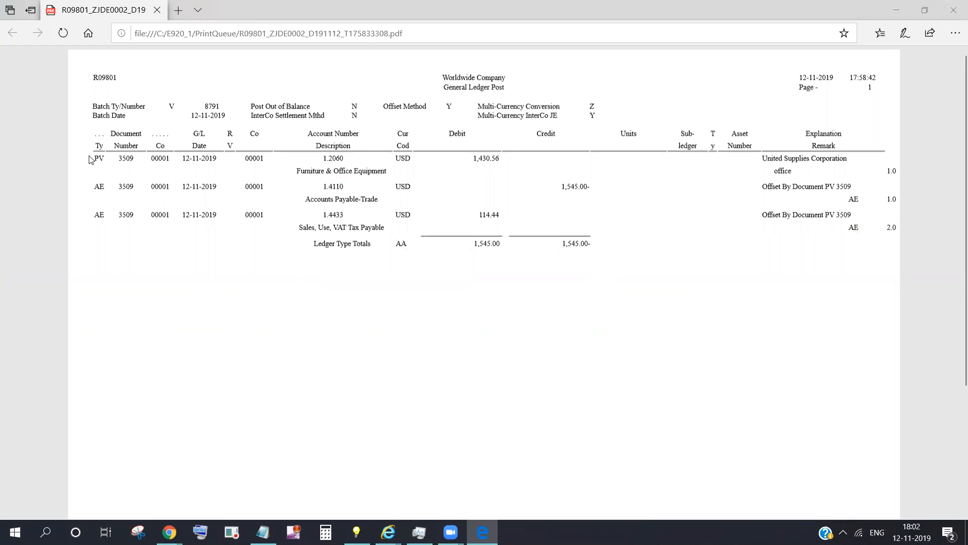
{"action": "left_click_drag", "start_coordinate": [109, 159], "coordinate": [655, 167]}
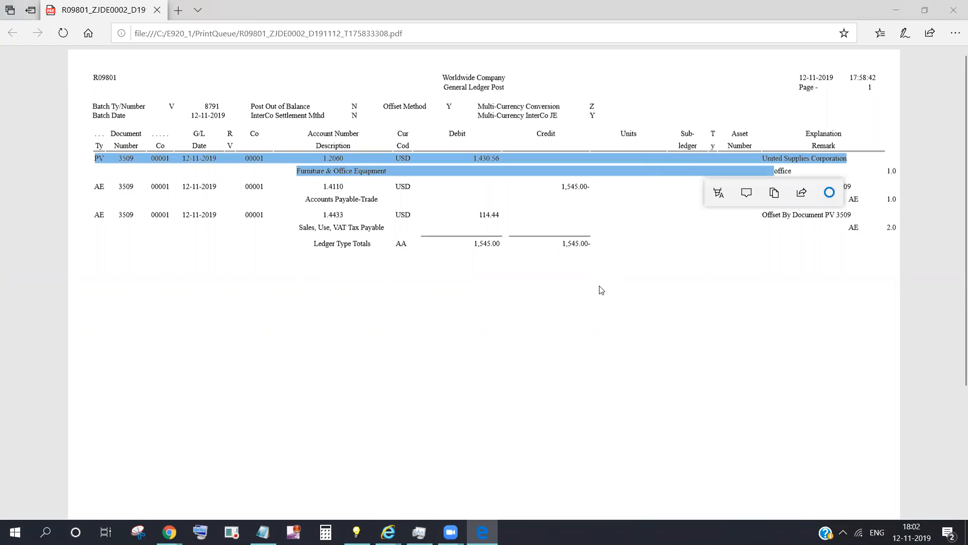
{"action": "left_click_drag", "start_coordinate": [91, 188], "coordinate": [646, 285]}
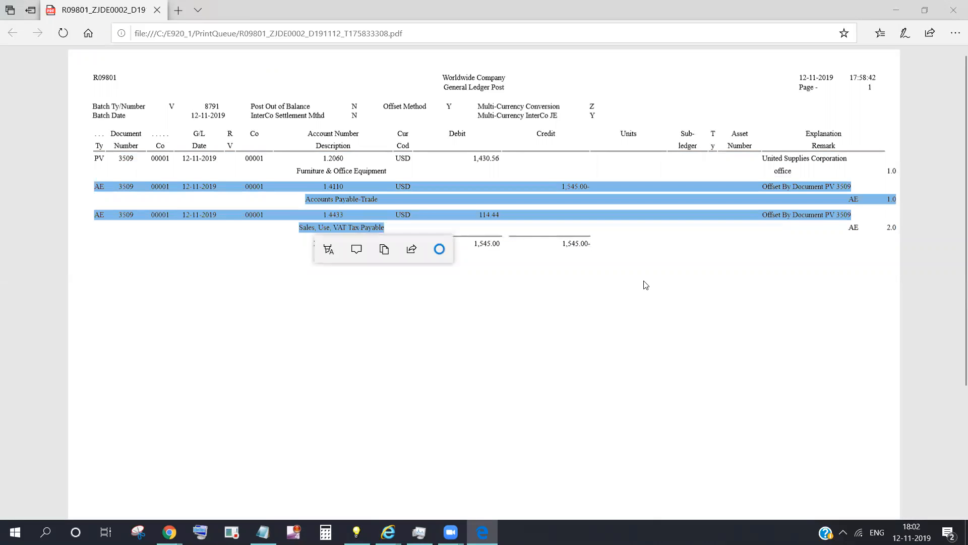
{"action": "left_click", "coordinate": [622, 255]}
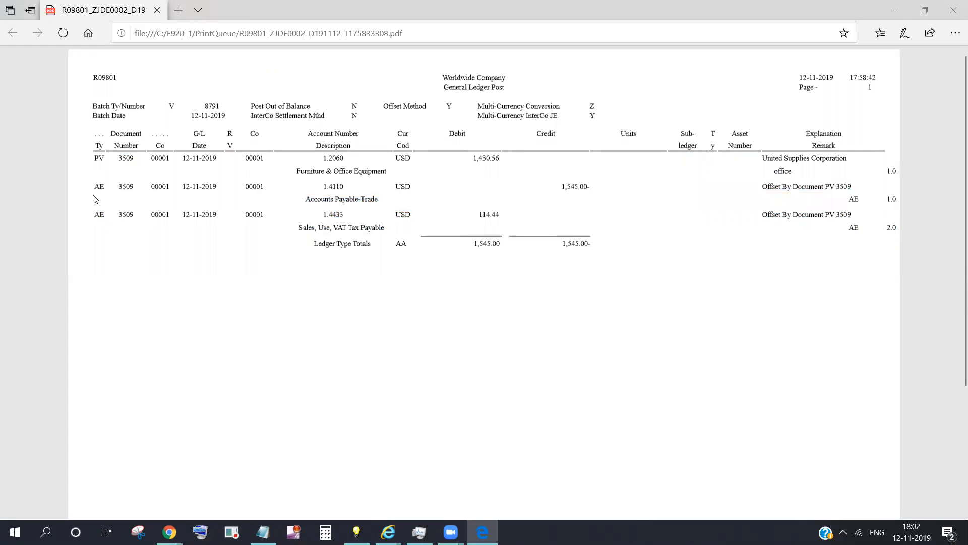
- Return to the F0911 data browser and select the two AE records
{"action": "key", "text": "alt+Tab"}
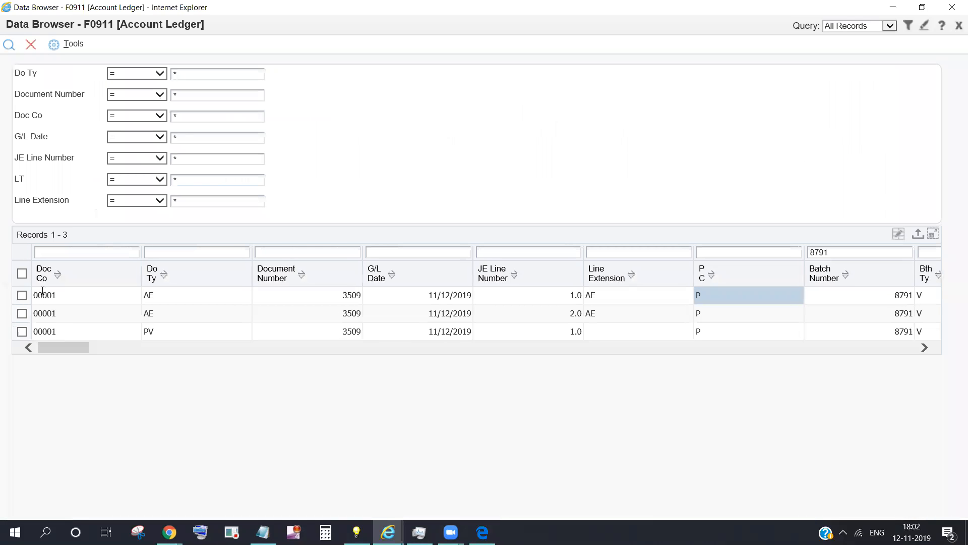
{"action": "left_click", "coordinate": [22, 295]}
{"action": "left_click", "coordinate": [21, 314]}
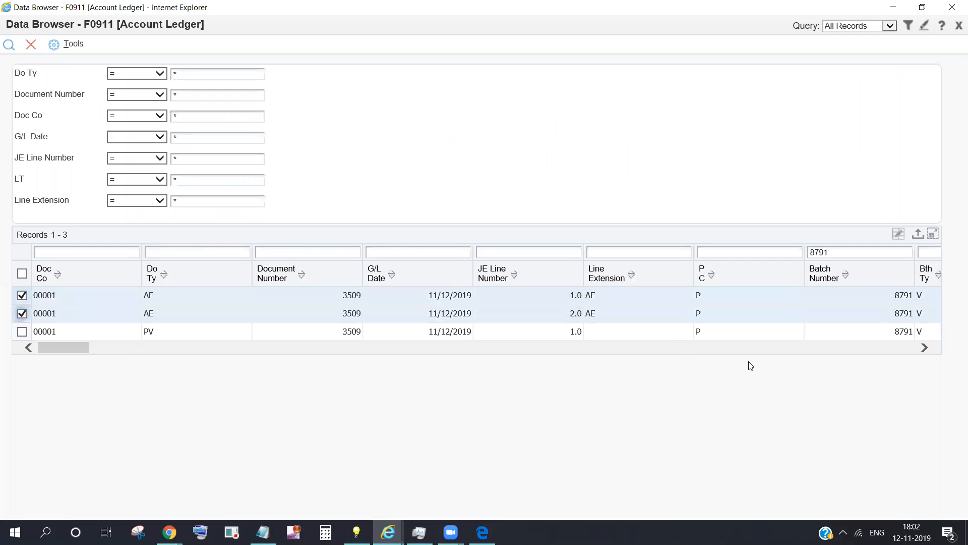
- Examine the object account, ledger type, period and amount columns of the batch's F0911 records
{"action": "left_click", "coordinate": [925, 348]}
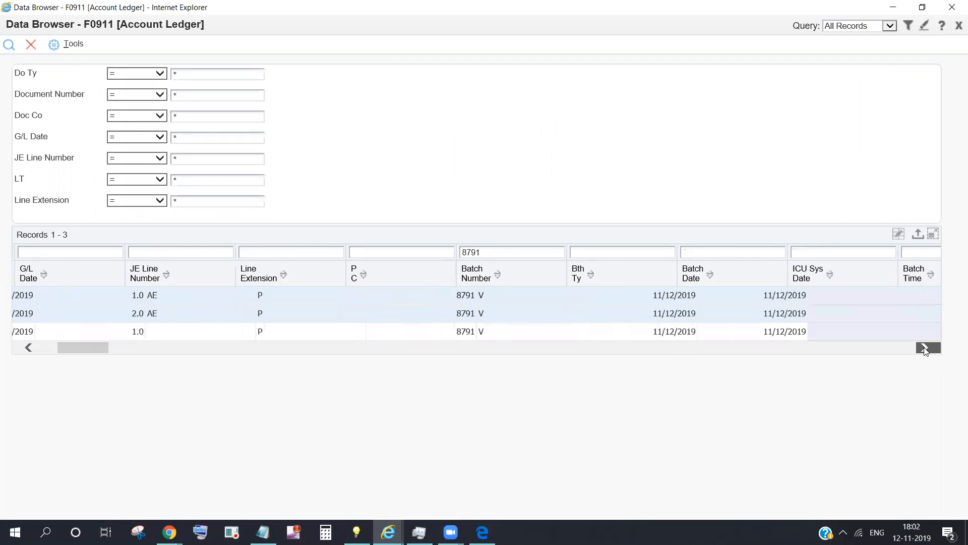
{"action": "left_click", "coordinate": [925, 348]}
{"action": "left_click", "coordinate": [925, 348]}
{"action": "left_click", "coordinate": [925, 349]}
{"action": "left_click", "coordinate": [925, 348]}
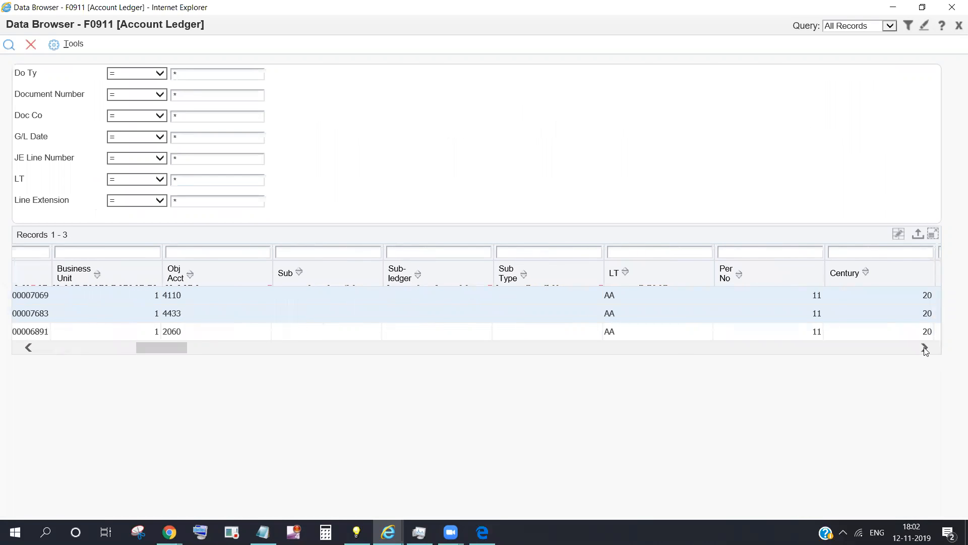
{"action": "left_click", "coordinate": [925, 349]}
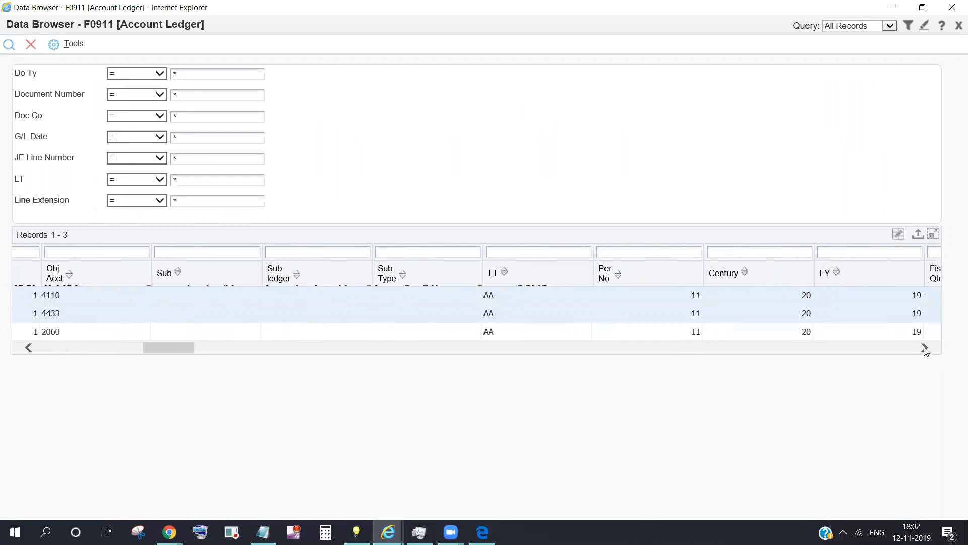
{"action": "left_click", "coordinate": [925, 348]}
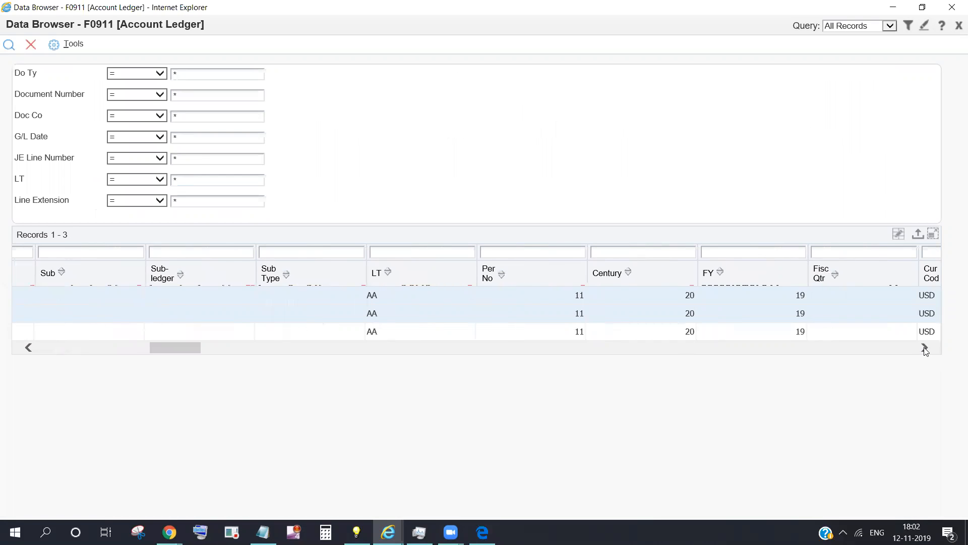
{"action": "left_click", "coordinate": [925, 349]}
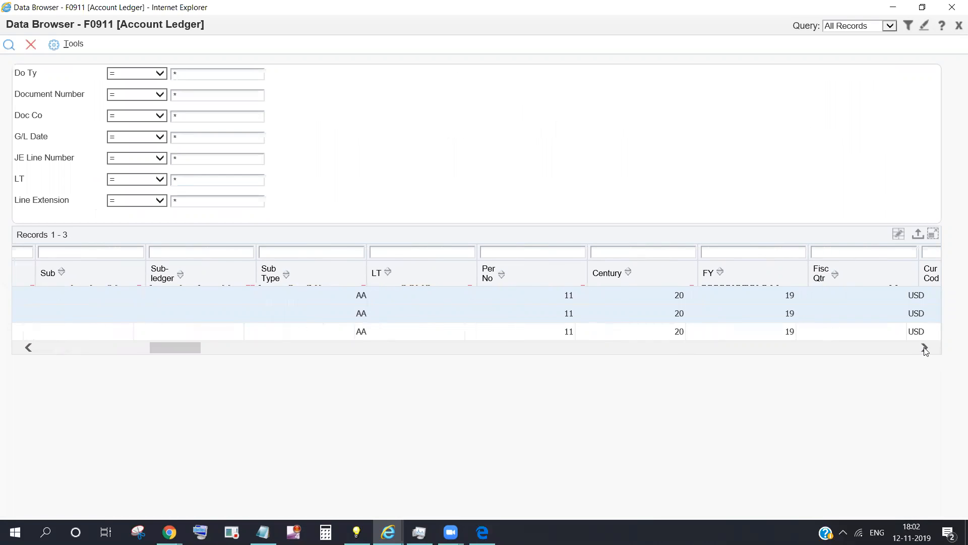
{"action": "left_click", "coordinate": [925, 349]}
{"action": "left_click", "coordinate": [925, 348]}
{"action": "left_click", "coordinate": [925, 349]}
{"action": "left_click", "coordinate": [925, 348]}
{"action": "left_click", "coordinate": [925, 349]}
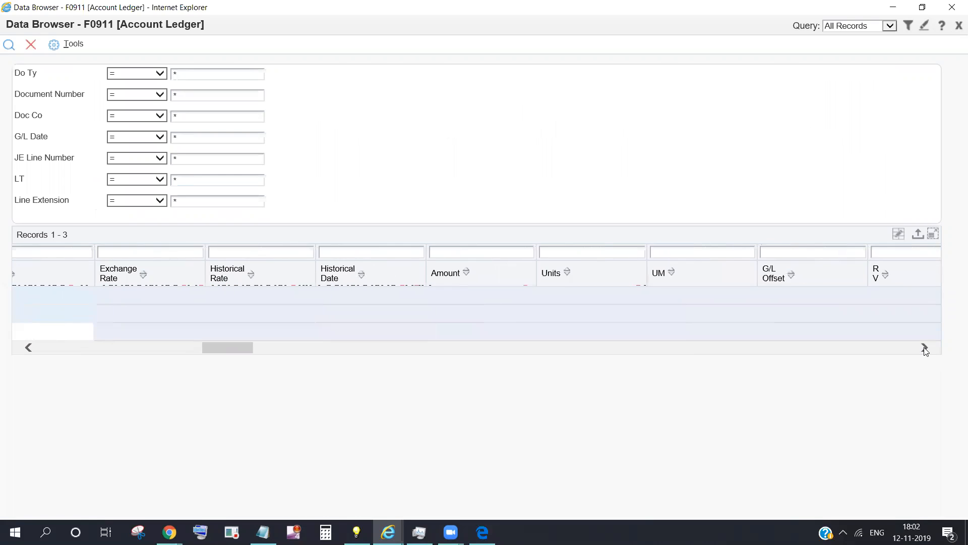
{"action": "left_click", "coordinate": [522, 312]}
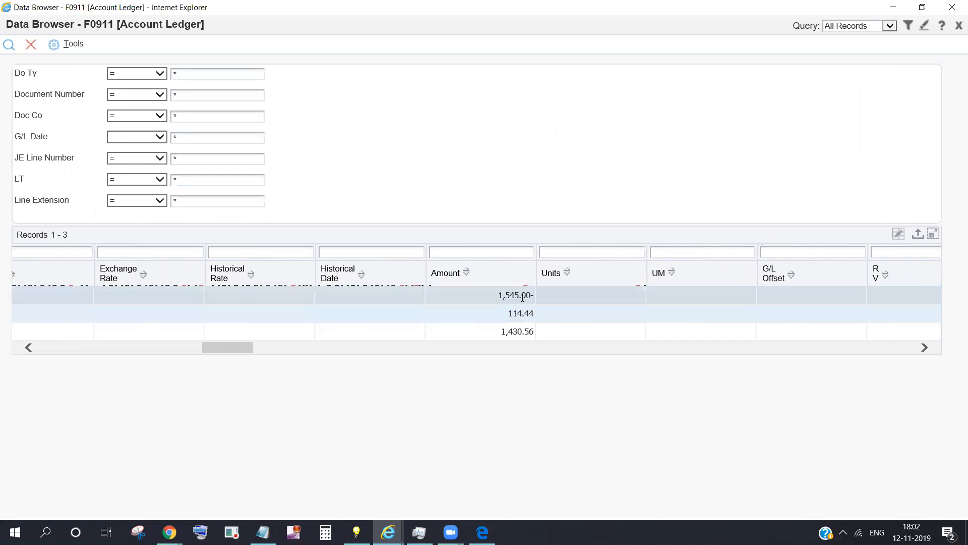
{"action": "left_click", "coordinate": [521, 296], "text": "ctrl"}
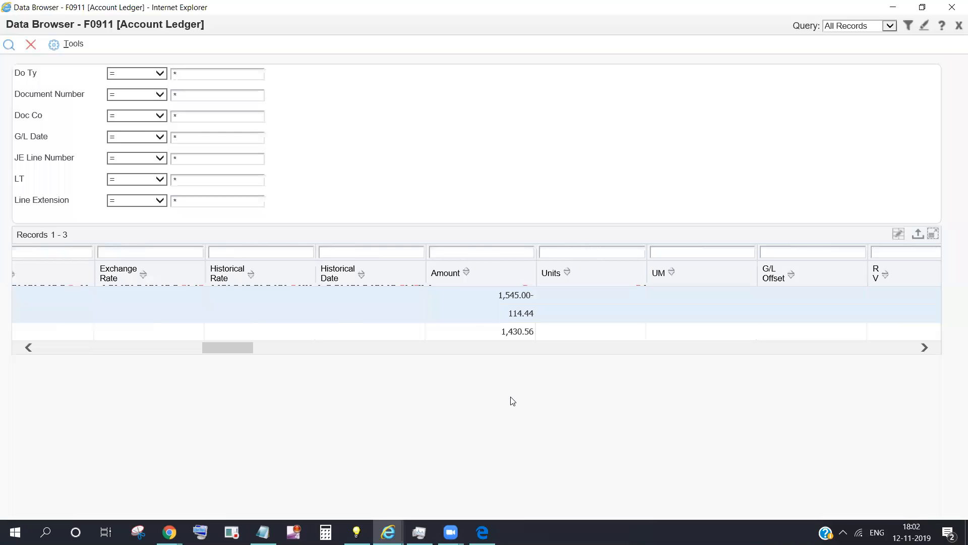
- Review the document type, line extension and post code columns of the AE and PV records again
{"action": "left_click_drag", "start_coordinate": [222, 348], "coordinate": [31, 371]}
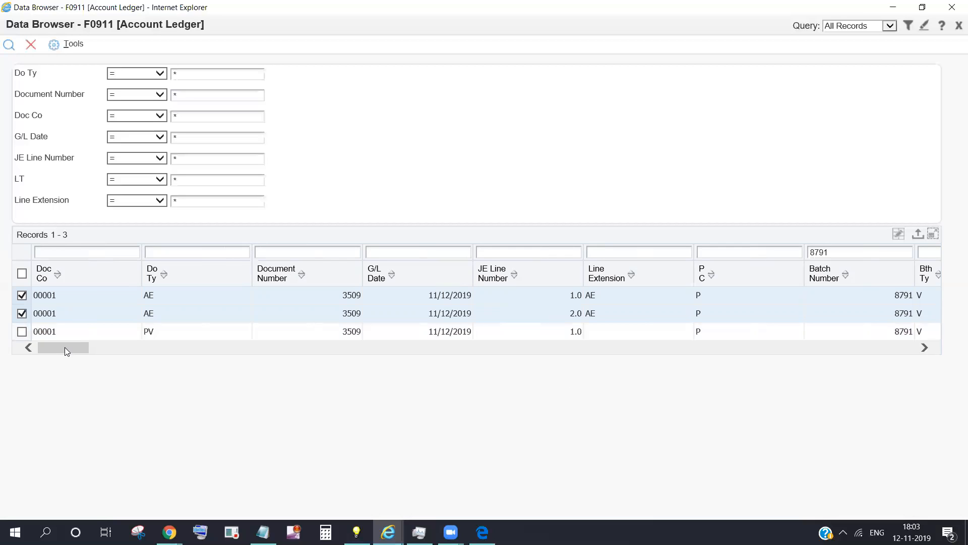
{"action": "left_click", "coordinate": [925, 347]}
{"action": "left_click", "coordinate": [925, 348]}
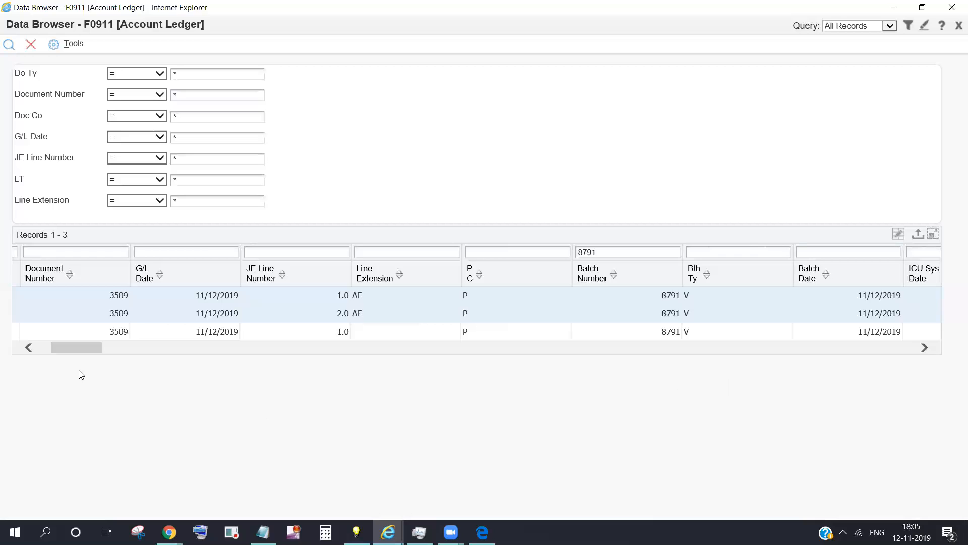
{"action": "left_click_drag", "start_coordinate": [79, 351], "coordinate": [51, 350]}
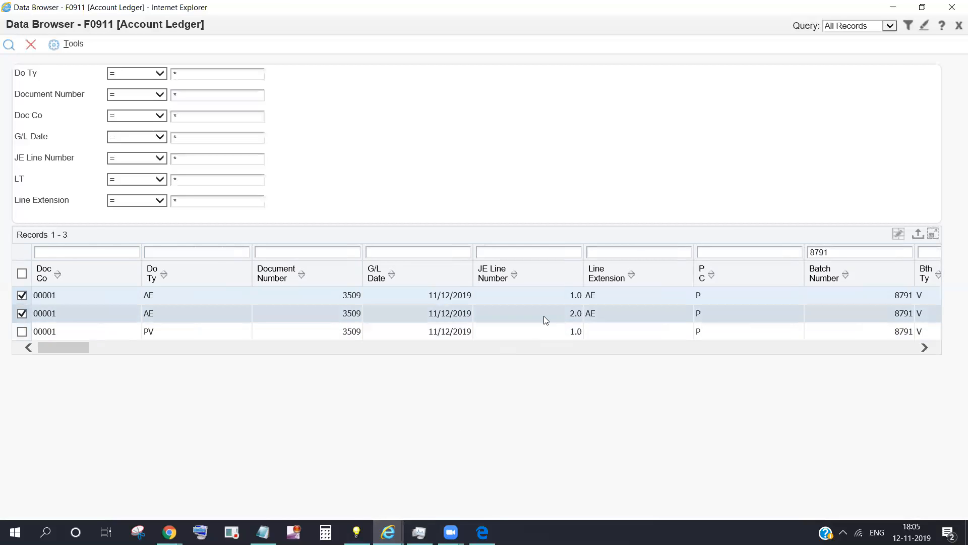
- Switch to the Supplier Ledger Inquiry and review the voucher line from its document number through the amount columns
{"action": "key", "text": "alt+Tab"}
{"action": "key", "text": "alt+Tab"}
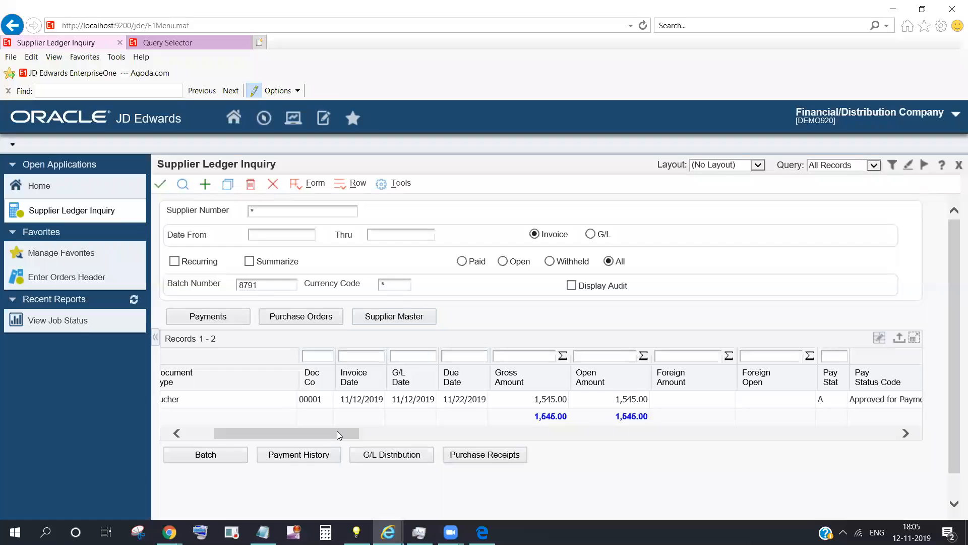
{"action": "left_click_drag", "start_coordinate": [336, 430], "coordinate": [261, 439]}
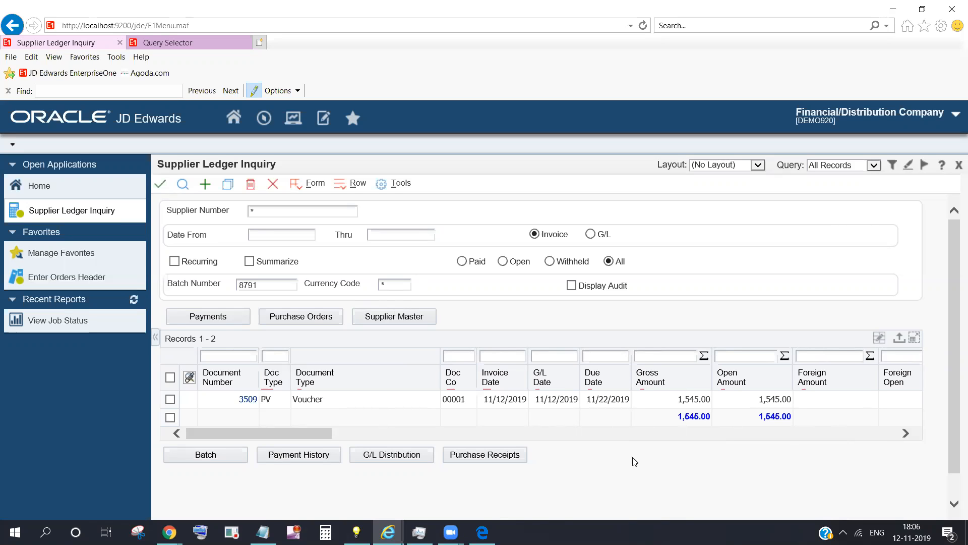
- Revisit the F0911, F0011 and F0411 data browsers and review the voucher's first columns in F0411
{"action": "key", "text": "alt+Tab"}
{"action": "key", "text": "alt+Tab"}
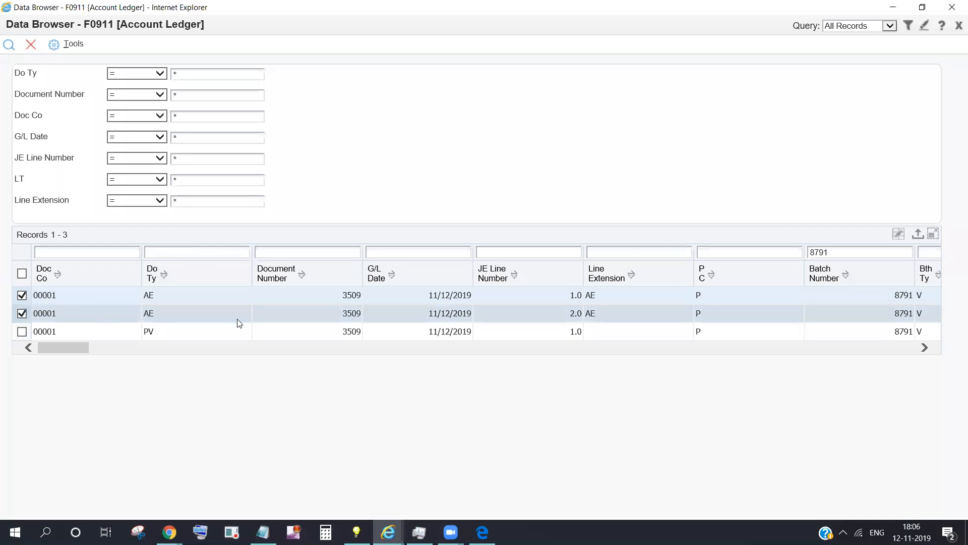
{"action": "key", "text": "alt+Tab"}
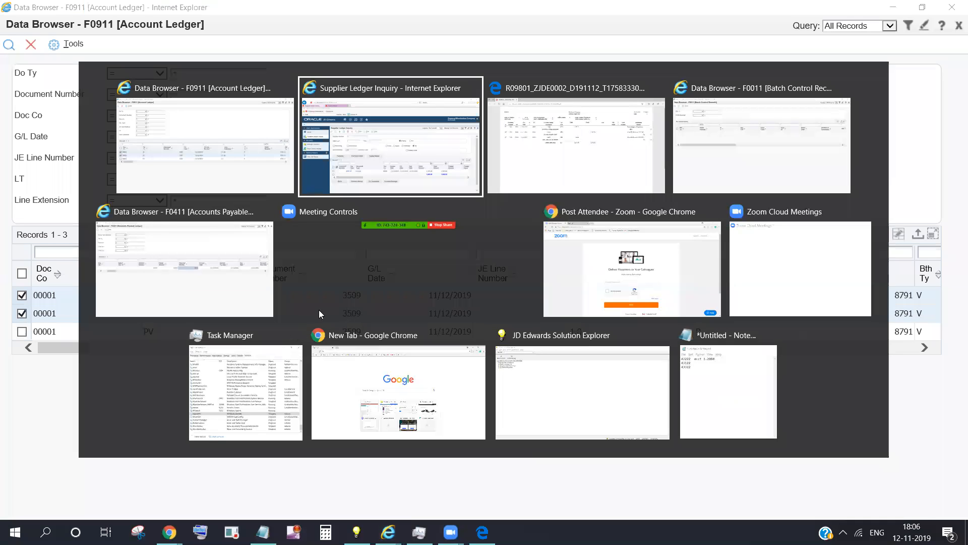
{"action": "left_click", "coordinate": [774, 151]}
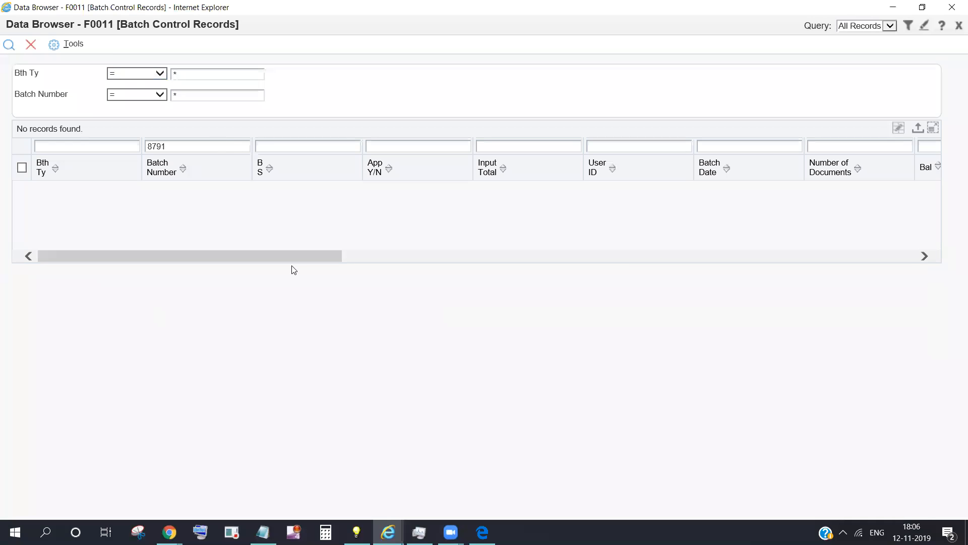
{"action": "key", "text": "alt+Tab"}
{"action": "left_click", "coordinate": [187, 281]}
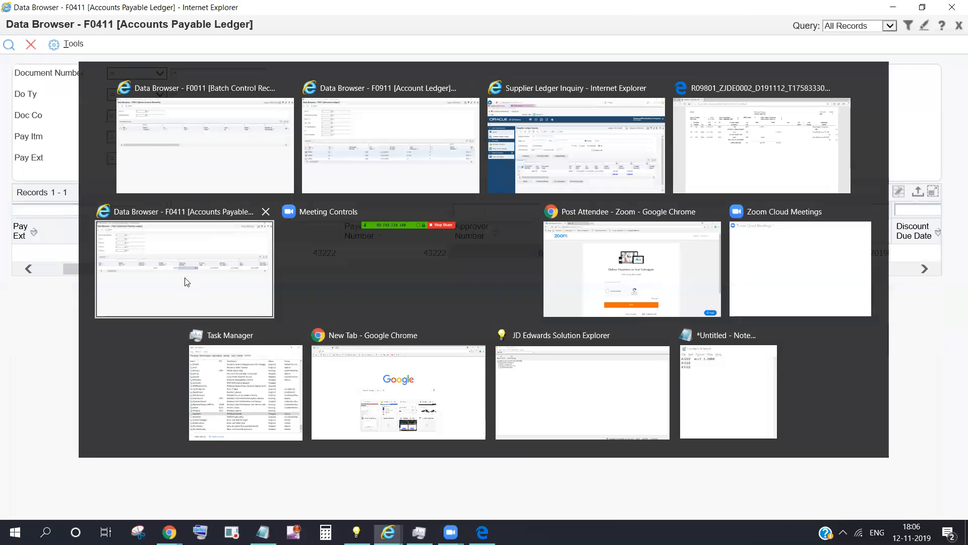
{"action": "left_click", "coordinate": [28, 268]}
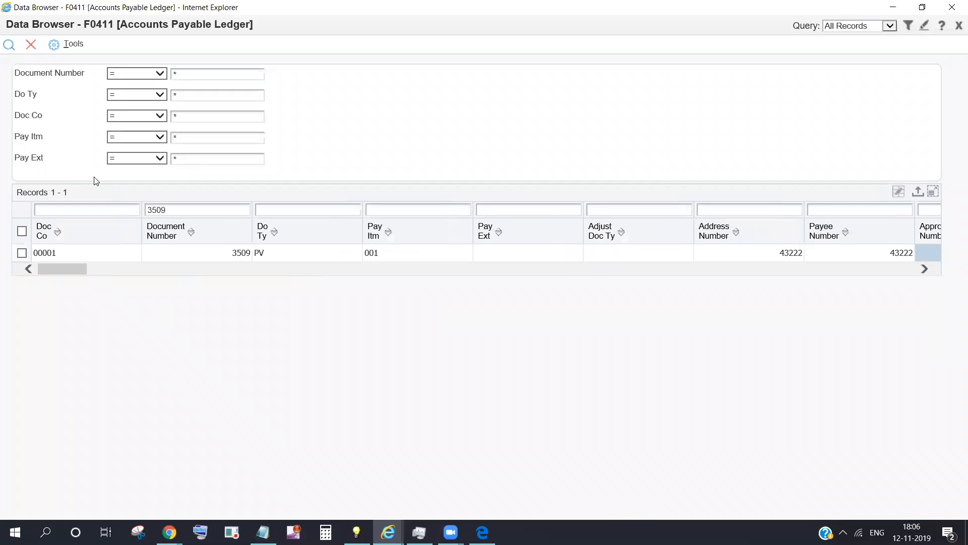
- Return to the Supplier Ledger Inquiry browser window and bring up the Query Selector
{"action": "key", "text": "alt+Tab"}
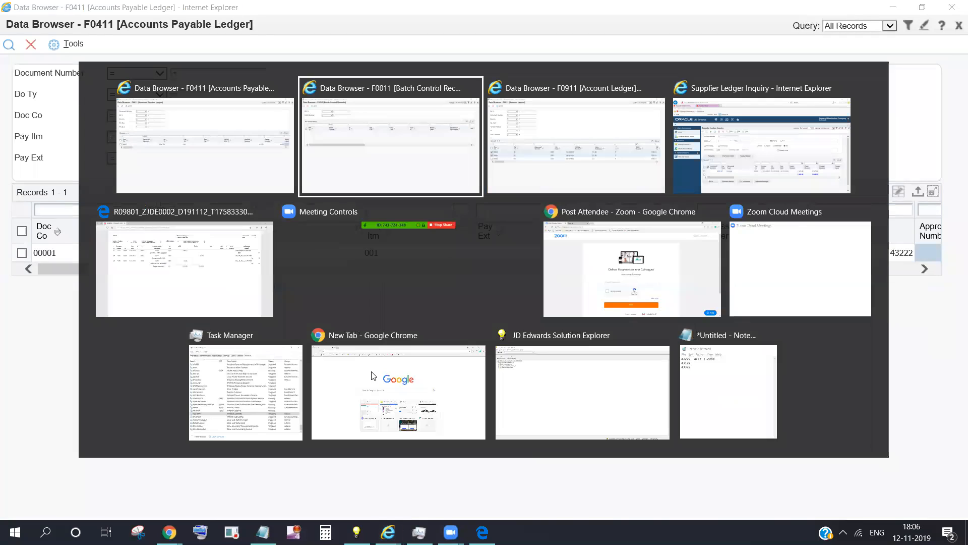
{"action": "key", "text": "alt+Tab"}
{"action": "key", "text": "alt+Tab"}
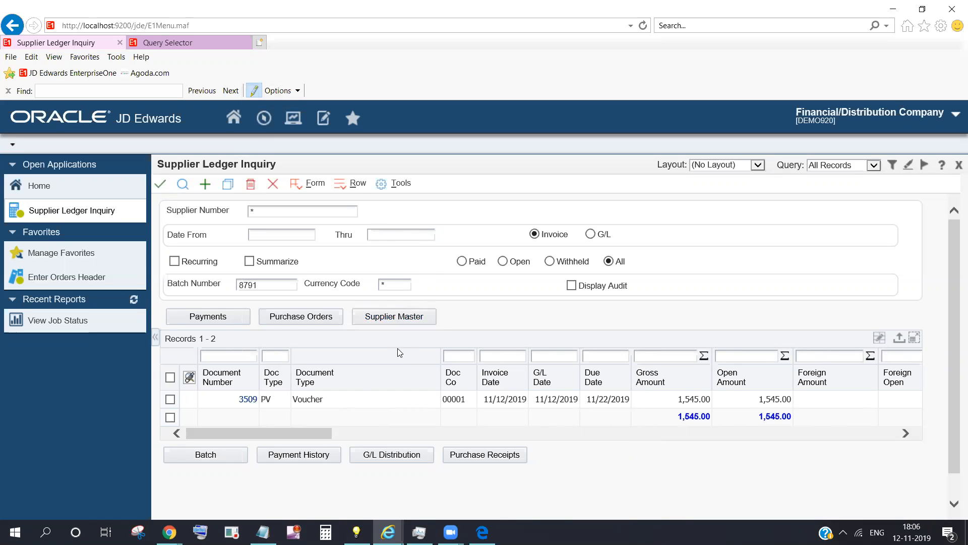
{"action": "key", "text": "alt+Tab"}
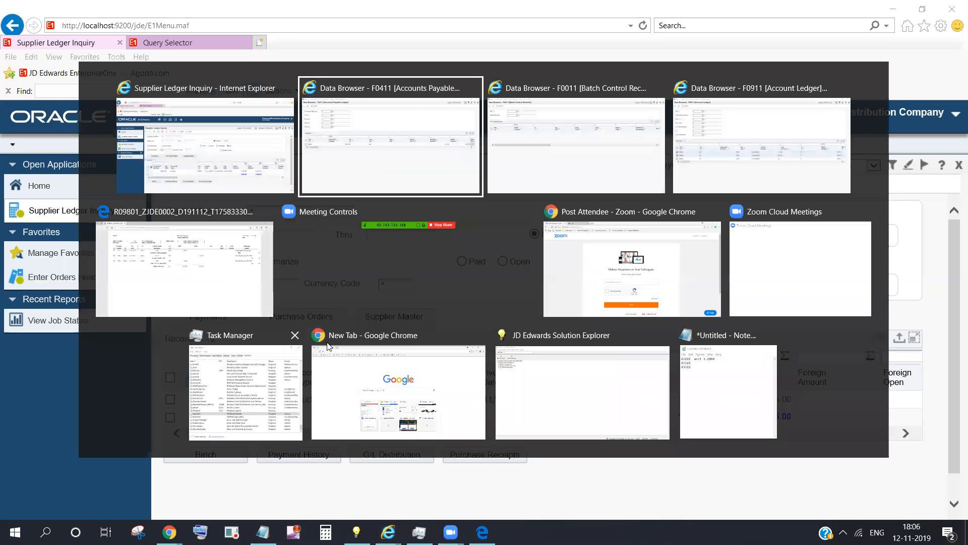
{"action": "left_click", "coordinate": [242, 172]}
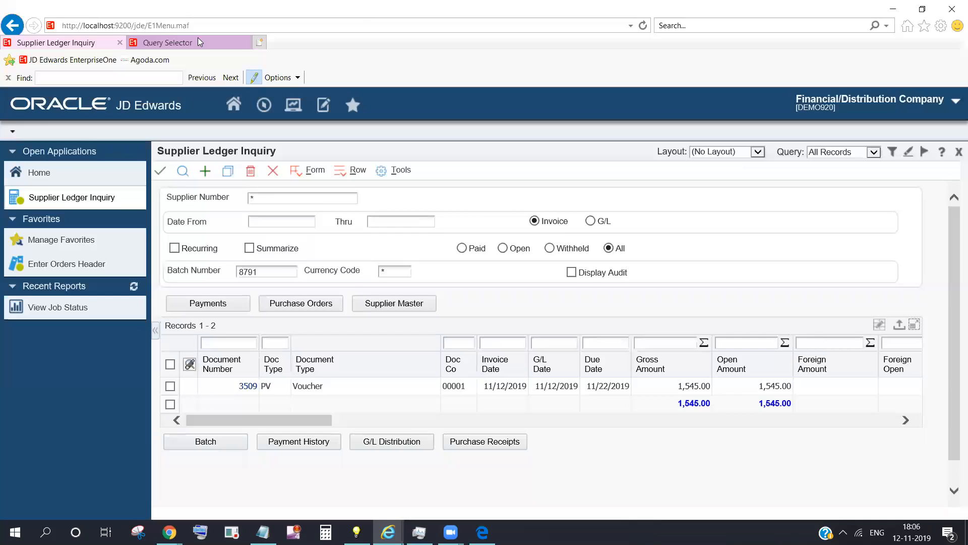
{"action": "left_click", "coordinate": [197, 37]}
- Open table F0902 from the Business Data Local data source in the data browser and maximize its window
{"action": "left_click", "coordinate": [139, 321]}
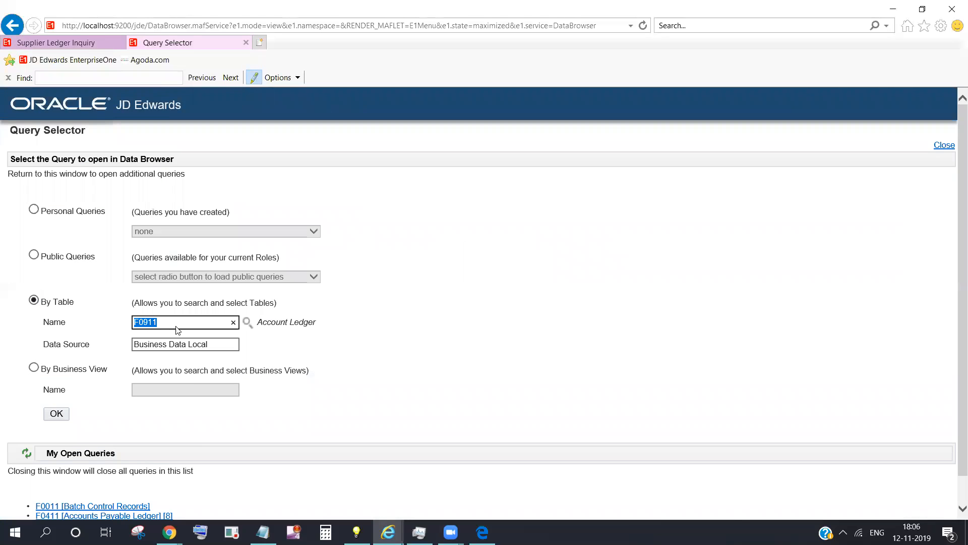
{"action": "key", "text": "BackSpace"}
{"action": "type", "text": "f"}
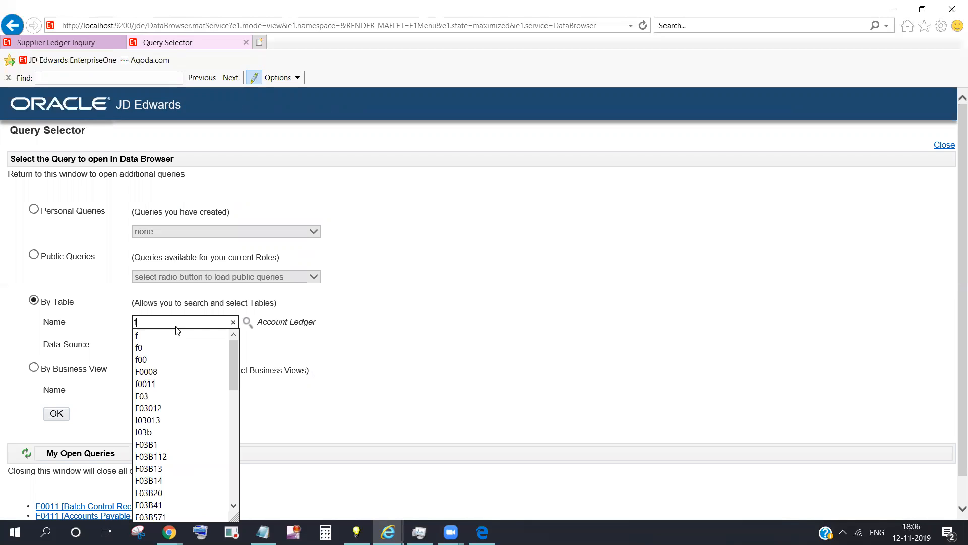
{"action": "type", "text": "0902"}
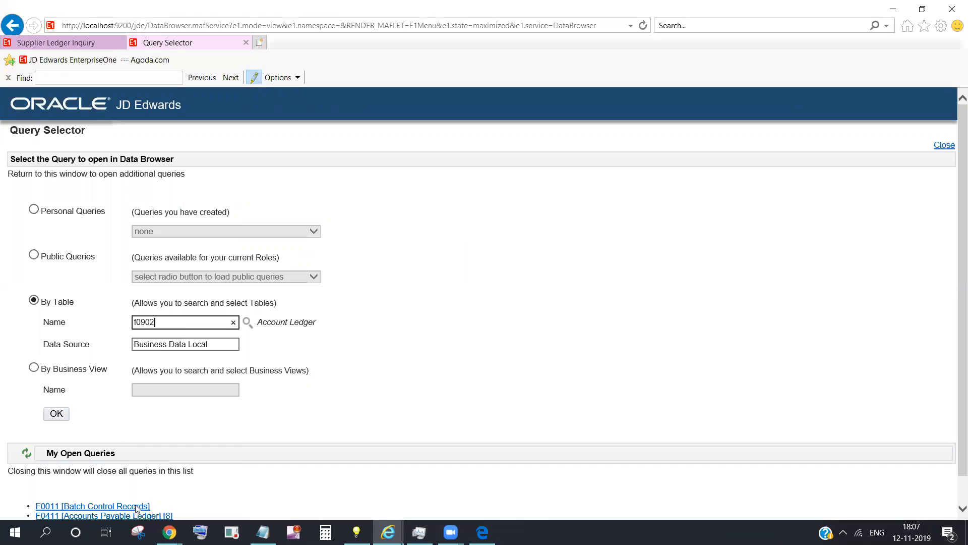
{"action": "key", "text": "Tab"}
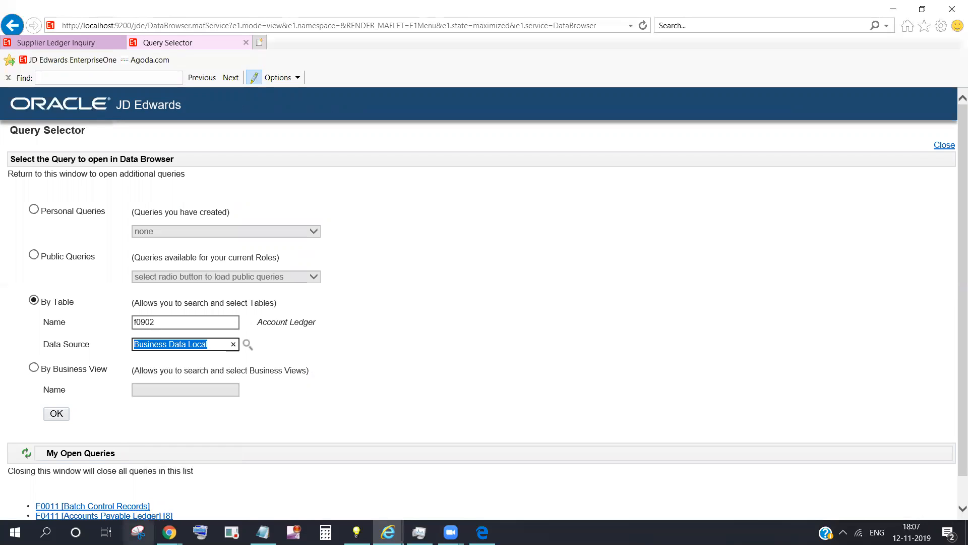
{"action": "left_click", "coordinate": [58, 415]}
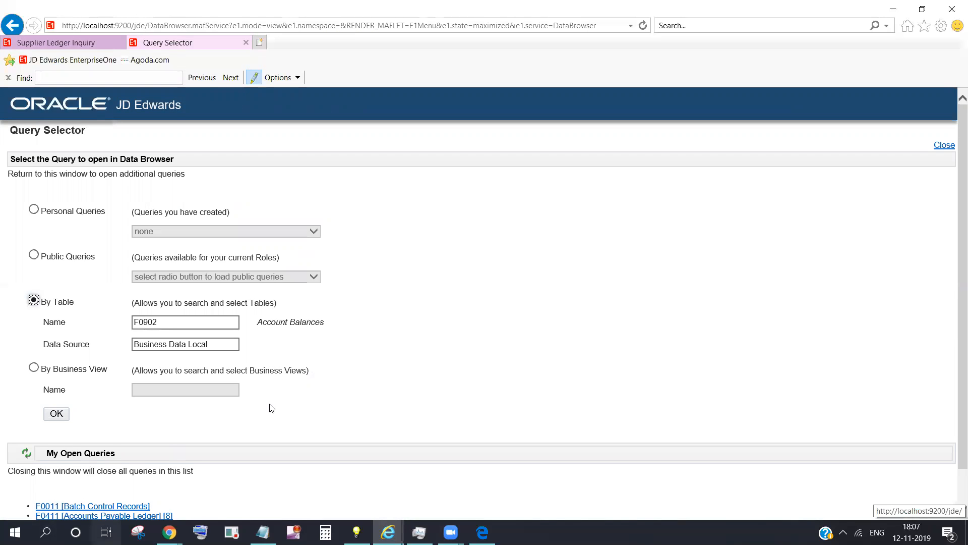
{"action": "scroll", "coordinate": [322, 447], "scroll_direction": "down", "scroll_amount": 2}
{"action": "left_click", "coordinate": [78, 477]}
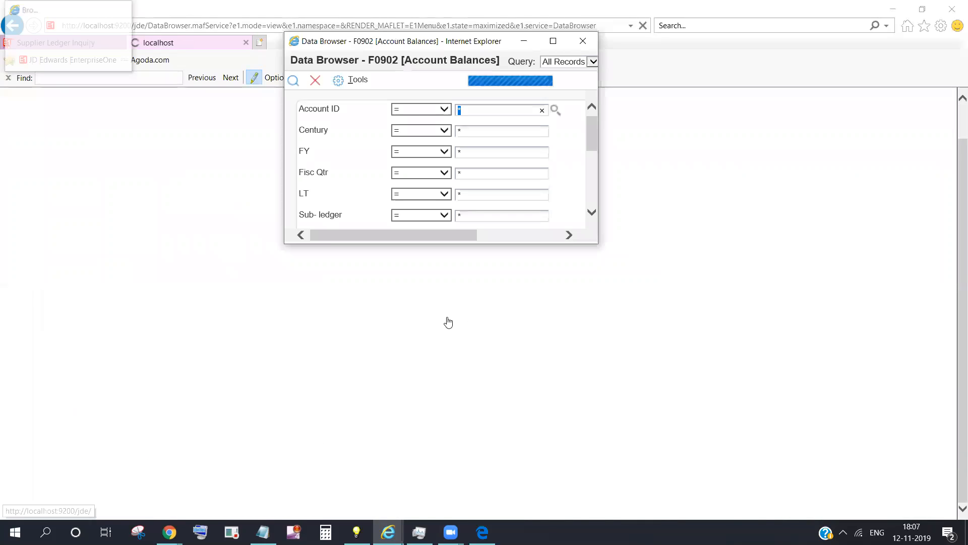
{"action": "key", "text": "alt+Tab"}
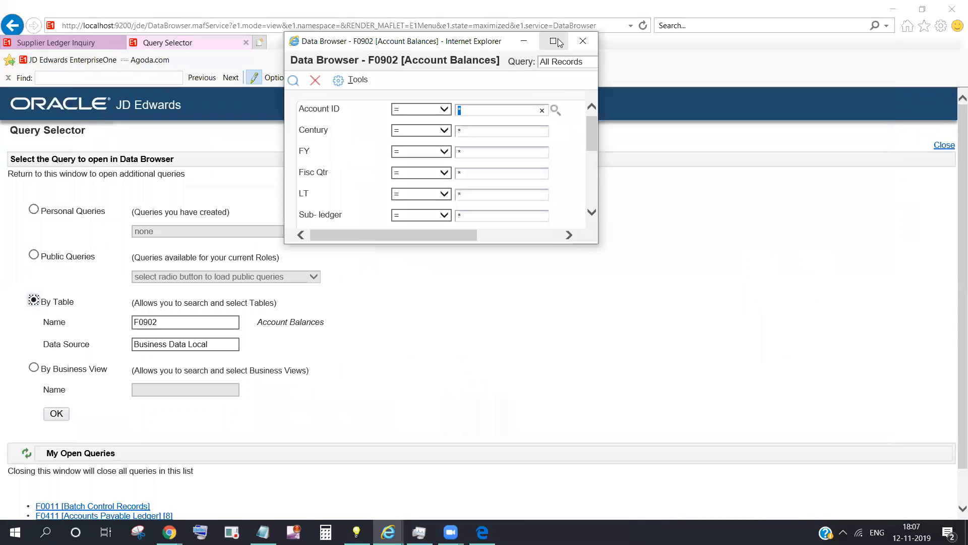
{"action": "left_click", "coordinate": [560, 41]}
- Examine the F0902 columns from account ID and fiscal year through the net posting periods and budget fields
{"action": "left_click_drag", "start_coordinate": [128, 384], "coordinate": [107, 384]}
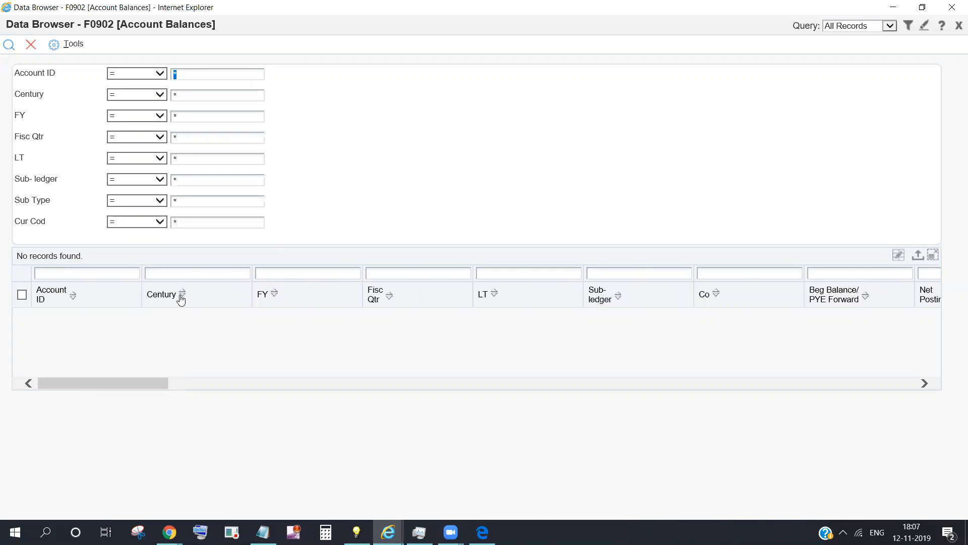
{"action": "left_click_drag", "start_coordinate": [116, 380], "coordinate": [153, 379]}
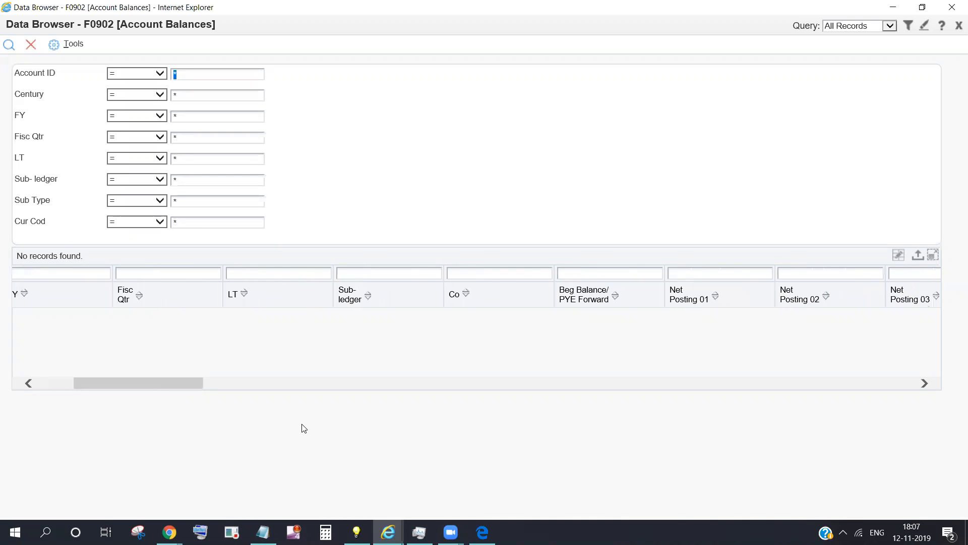
{"action": "left_click", "coordinate": [925, 383]}
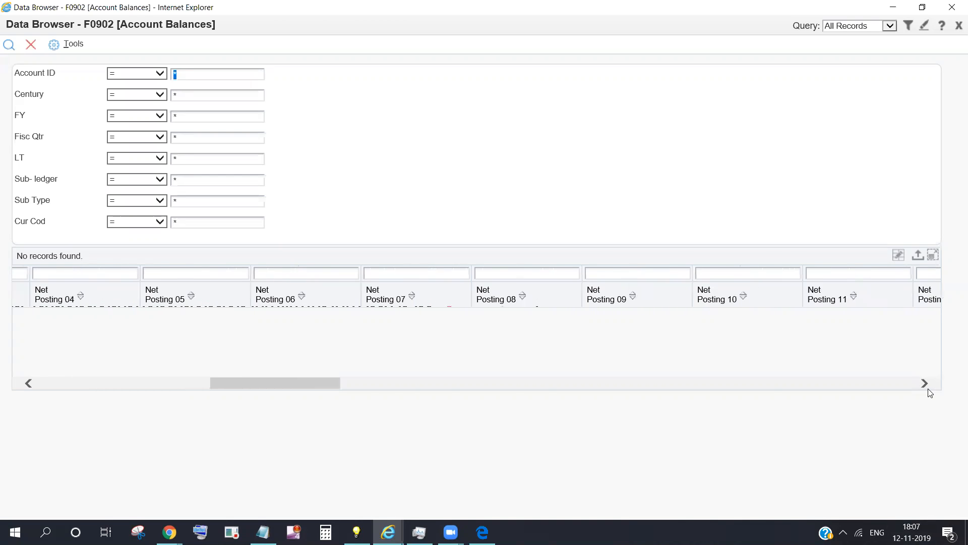
{"action": "left_click", "coordinate": [929, 389]}
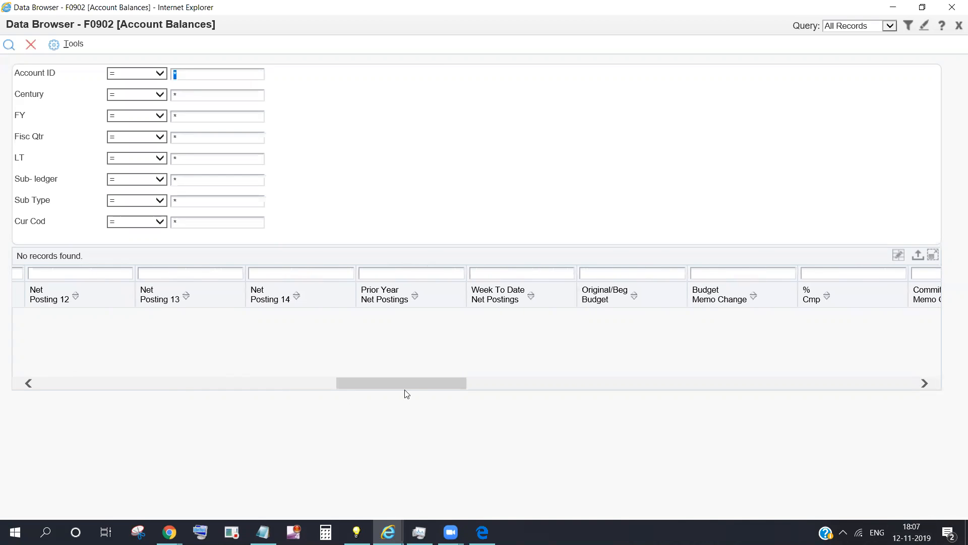
{"action": "left_click_drag", "start_coordinate": [411, 385], "coordinate": [34, 402]}
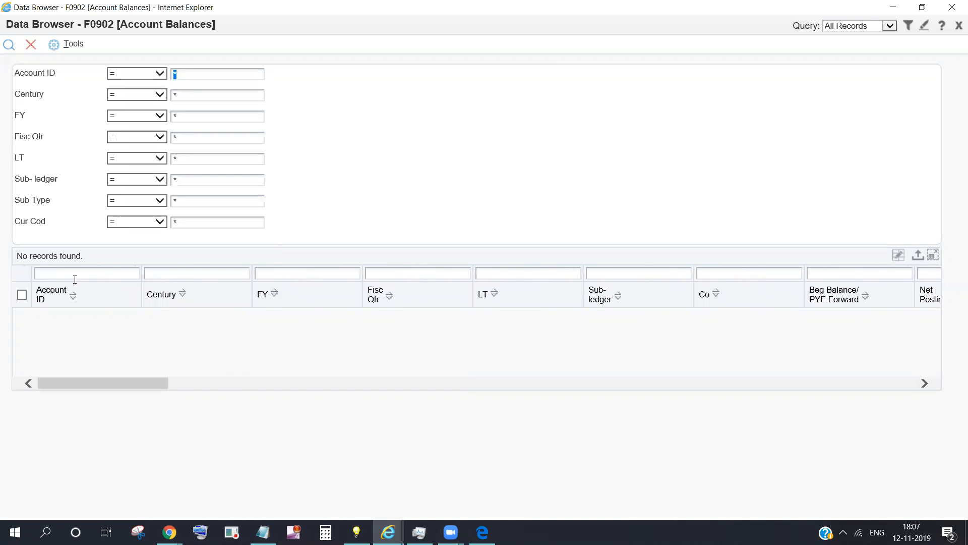
- Switch to the F0911 data browser and locate the account ID of the AE record for account 1.4110
{"action": "key", "text": "alt+Tab"}
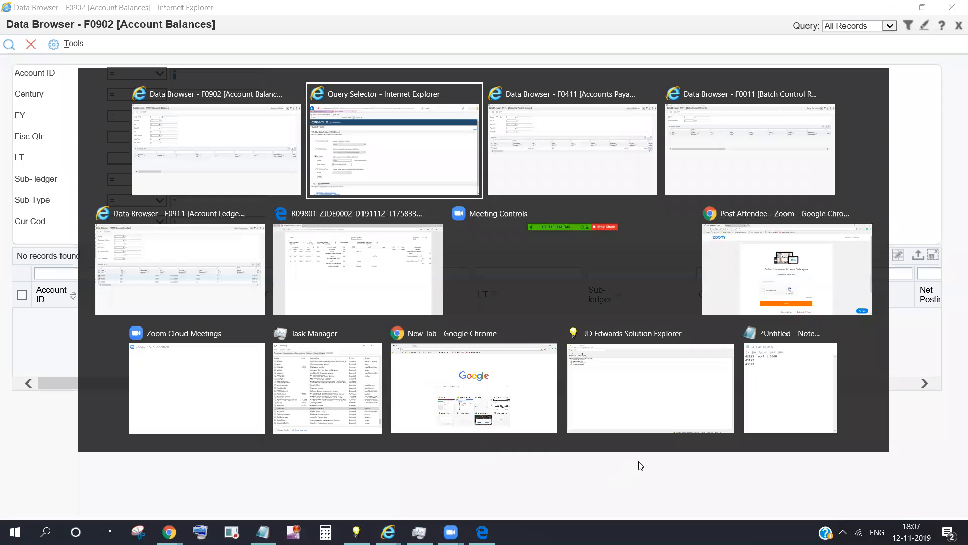
{"action": "key", "text": "alt+Tab"}
{"action": "key", "text": "alt+Tab"}
{"action": "key", "text": "alt+Tab"}
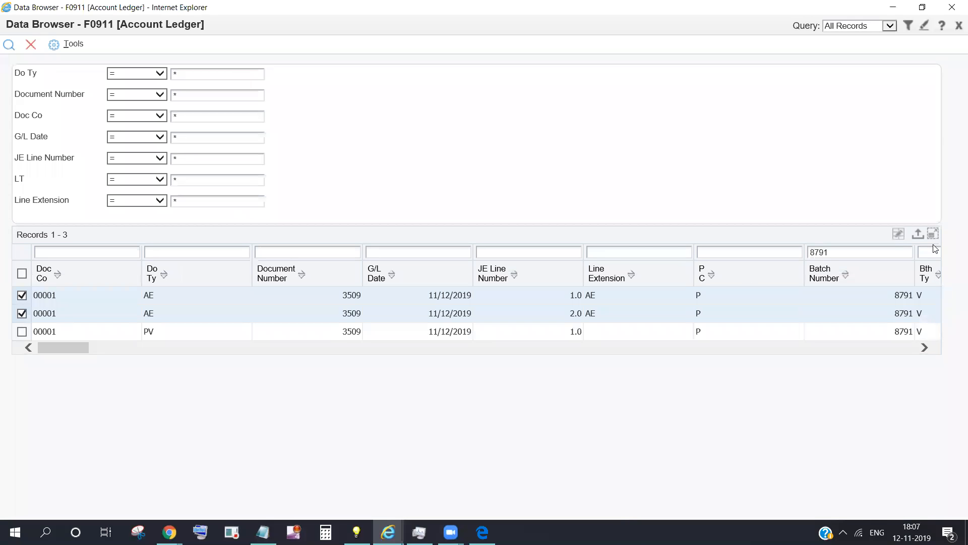
{"action": "left_click", "coordinate": [928, 348]}
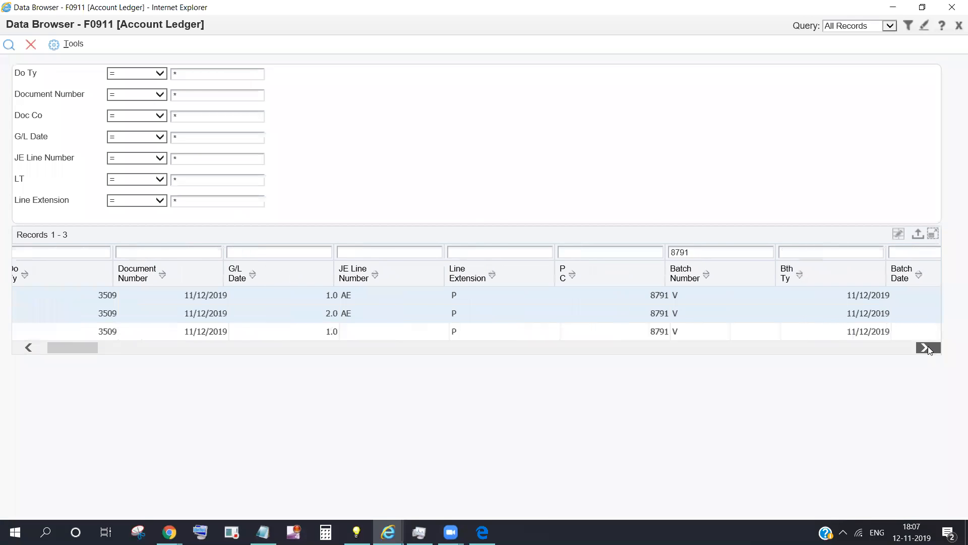
{"action": "left_click", "coordinate": [929, 348]}
{"action": "left_click", "coordinate": [929, 348]}
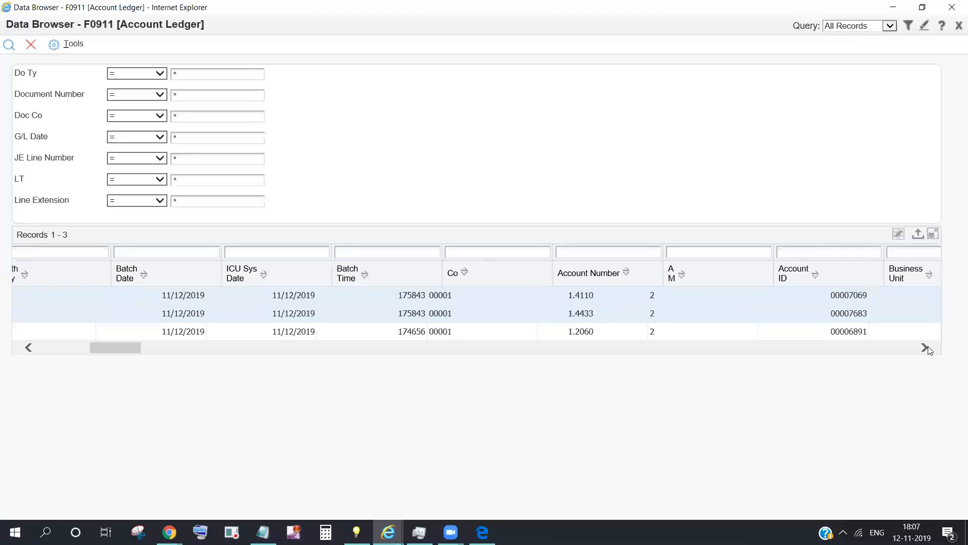
{"action": "left_click", "coordinate": [929, 348]}
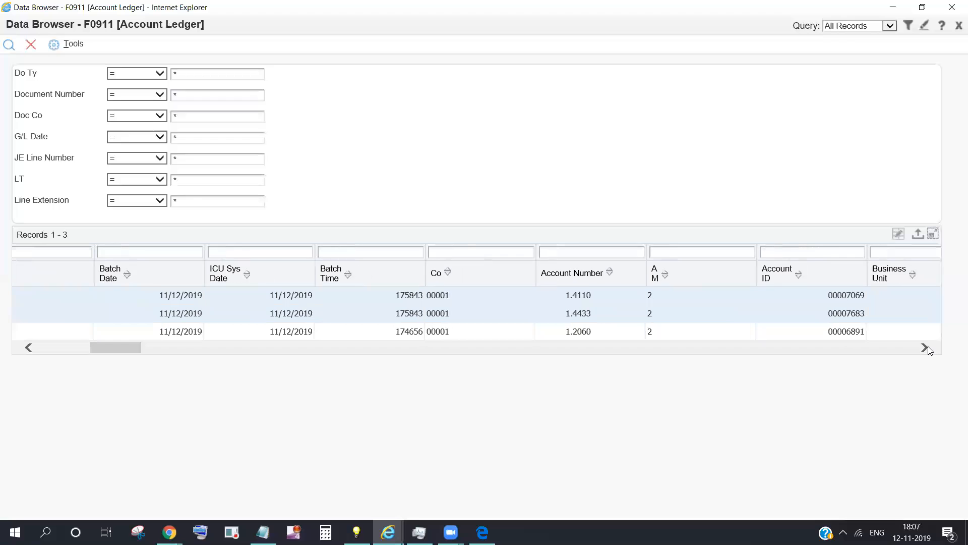
{"action": "left_click", "coordinate": [828, 297]}
{"action": "left_click", "coordinate": [818, 314]}
{"action": "left_click", "coordinate": [812, 295]}
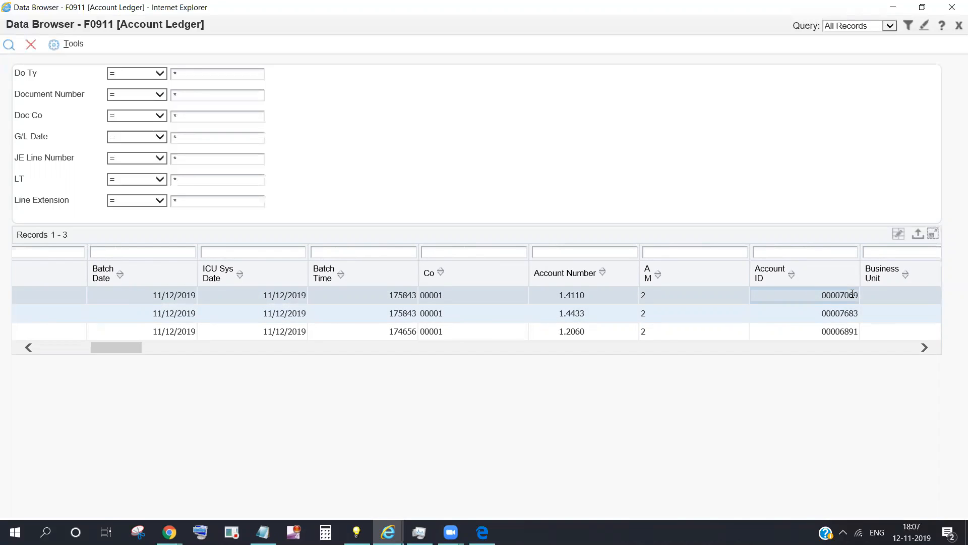
- Query the F0902 account balances for account ID 00007069 and company 00001
{"action": "key", "text": "alt+Tab"}
{"action": "left_click", "coordinate": [72, 272]}
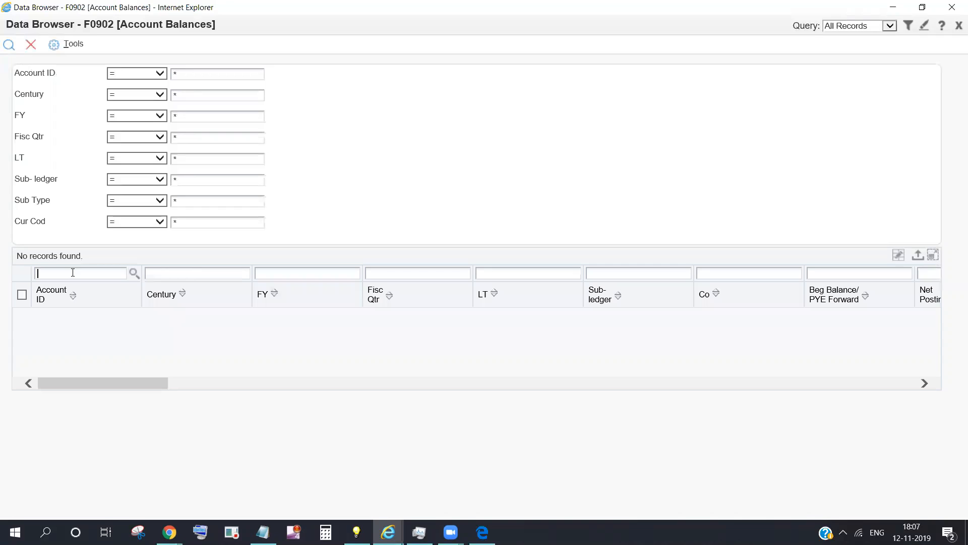
{"action": "type", "text": "00007069"}
{"action": "left_click", "coordinate": [10, 45]}
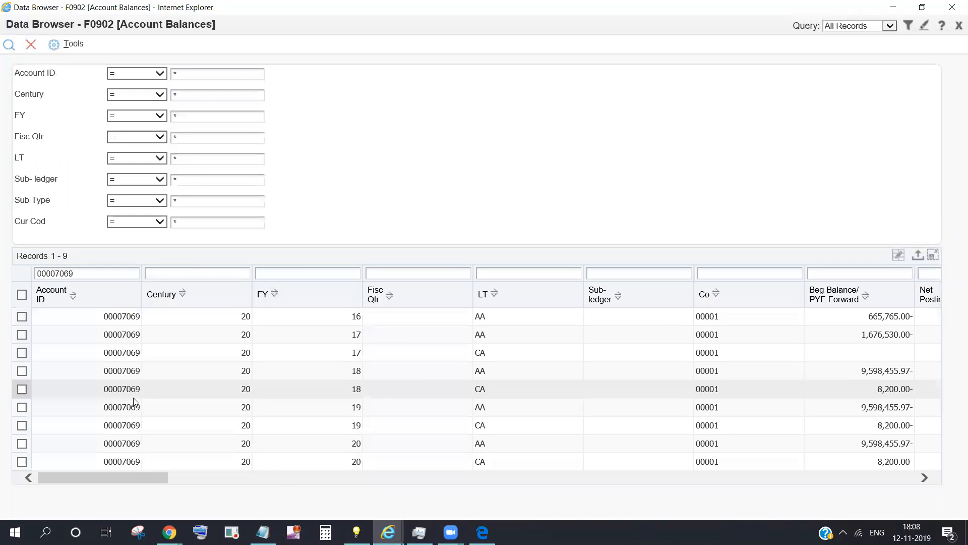
{"action": "left_click", "coordinate": [750, 273]}
{"action": "type", "text": "1"}
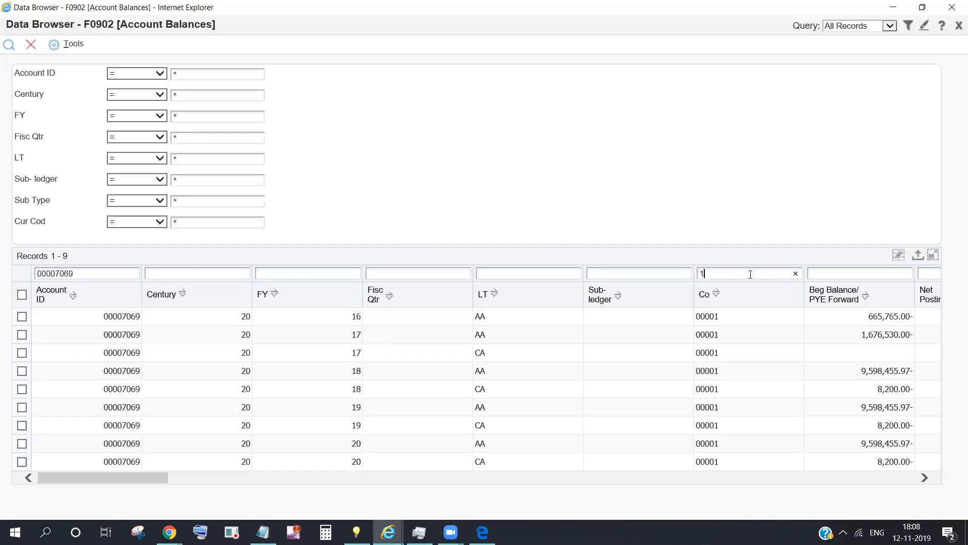
{"action": "left_click", "coordinate": [9, 44]}
- Examine the account's net posting columns in F0902 across the fiscal periods, up to Net Posting 11 for year 19
{"action": "left_click", "coordinate": [925, 478]}
{"action": "left_click", "coordinate": [925, 478]}
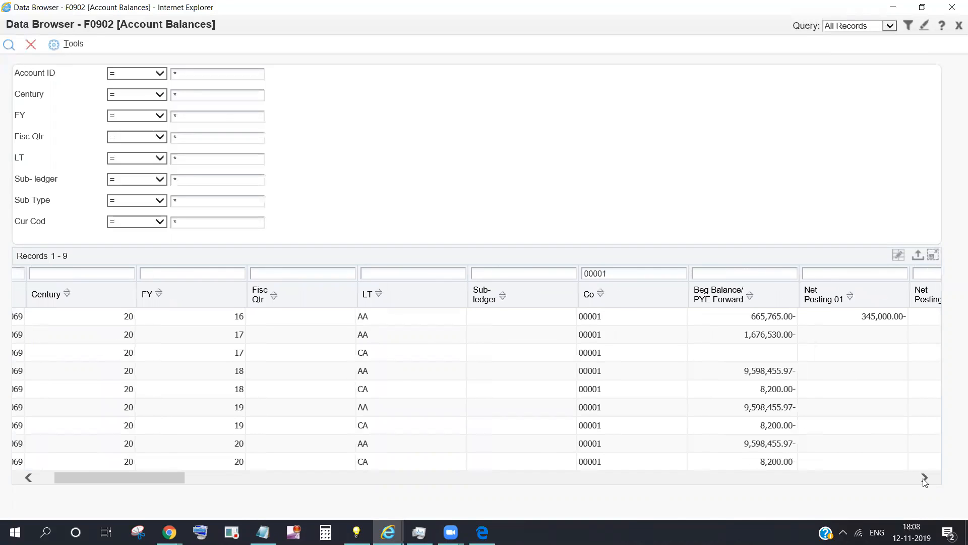
{"action": "left_click", "coordinate": [925, 478]}
{"action": "left_click", "coordinate": [925, 478]}
{"action": "left_click", "coordinate": [925, 478]}
{"action": "left_click", "coordinate": [925, 478]}
{"action": "left_click", "coordinate": [925, 477]}
{"action": "left_click", "coordinate": [925, 478]}
{"action": "left_click", "coordinate": [925, 478]}
{"action": "left_click", "coordinate": [925, 478]}
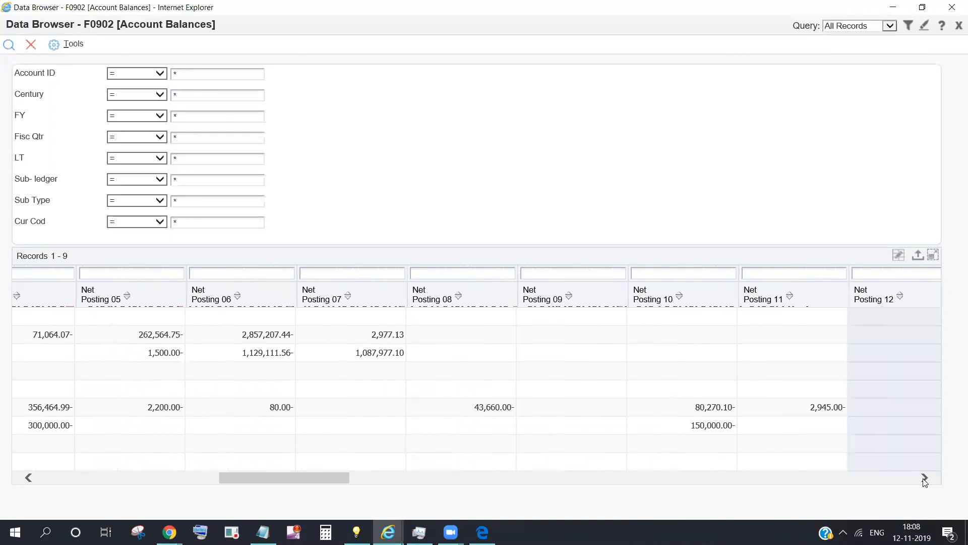
{"action": "left_click", "coordinate": [925, 478]}
{"action": "left_click", "coordinate": [925, 477]}
{"action": "left_click", "coordinate": [925, 478]}
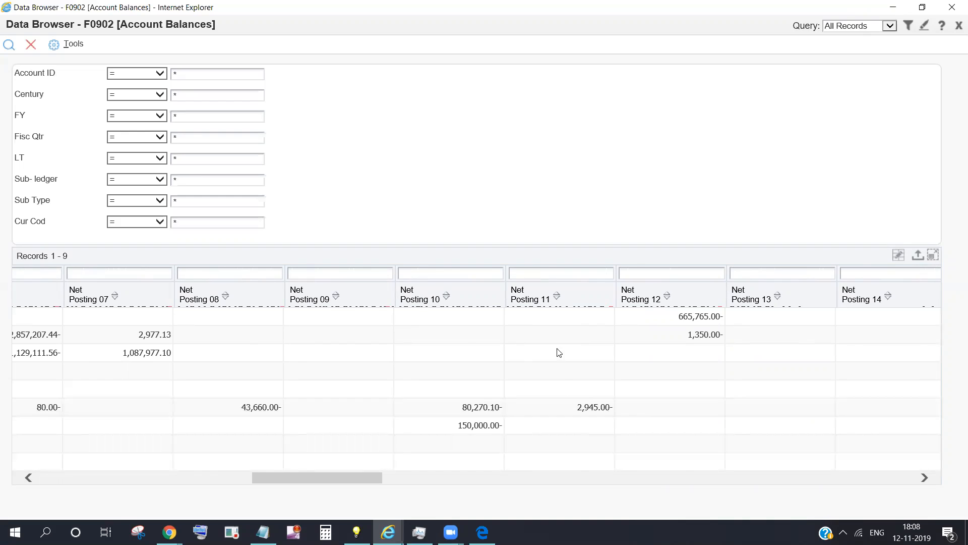
- Examine the account's F0902 columns from Net Posting 11 through prior-year postings and budgets to the user, program and update-date fields
{"action": "left_click", "coordinate": [566, 411]}
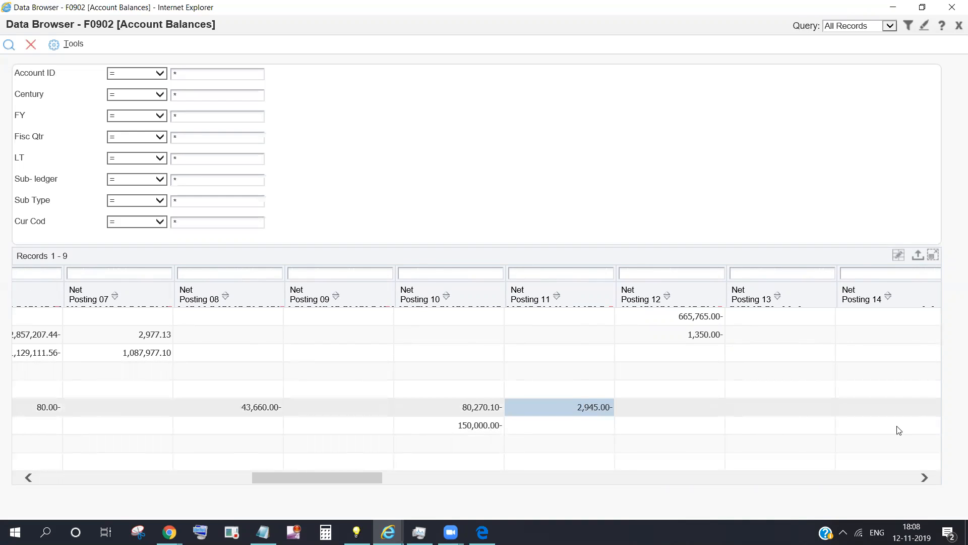
{"action": "left_click", "coordinate": [923, 480]}
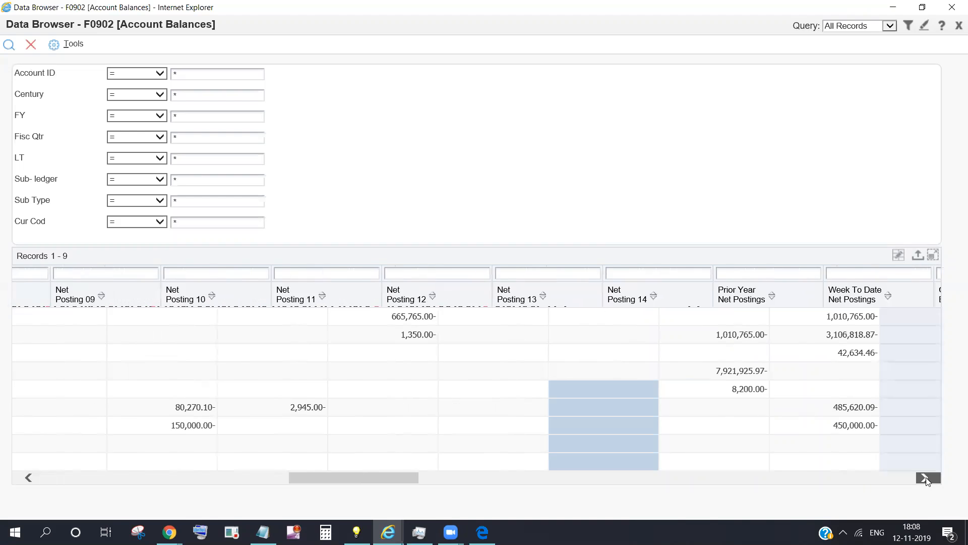
{"action": "left_click", "coordinate": [926, 478]}
{"action": "left_click", "coordinate": [925, 478]}
{"action": "left_click", "coordinate": [924, 477]}
{"action": "left_click", "coordinate": [763, 392]}
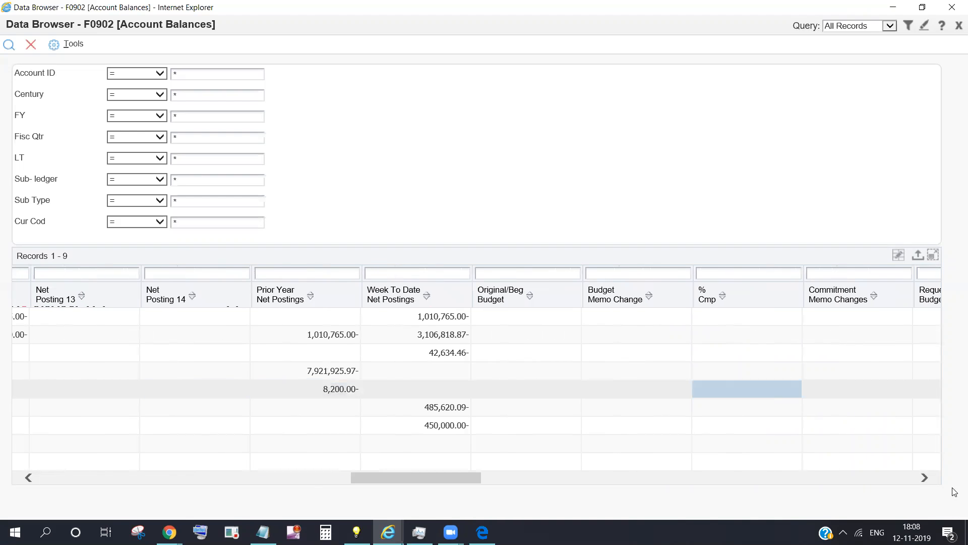
{"action": "left_click", "coordinate": [919, 474]}
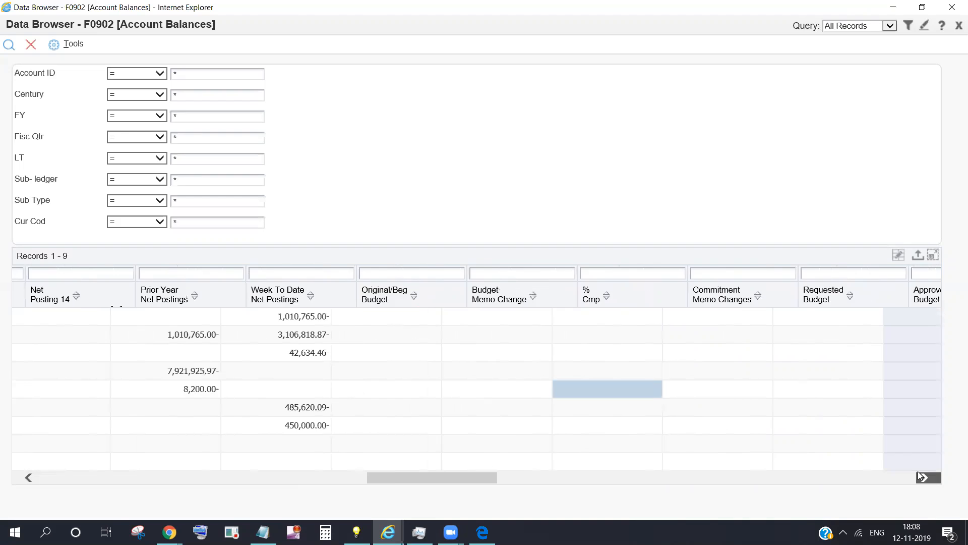
{"action": "left_click", "coordinate": [919, 474]}
{"action": "left_click", "coordinate": [919, 473]}
{"action": "left_click", "coordinate": [919, 473]}
{"action": "left_click", "coordinate": [919, 473]}
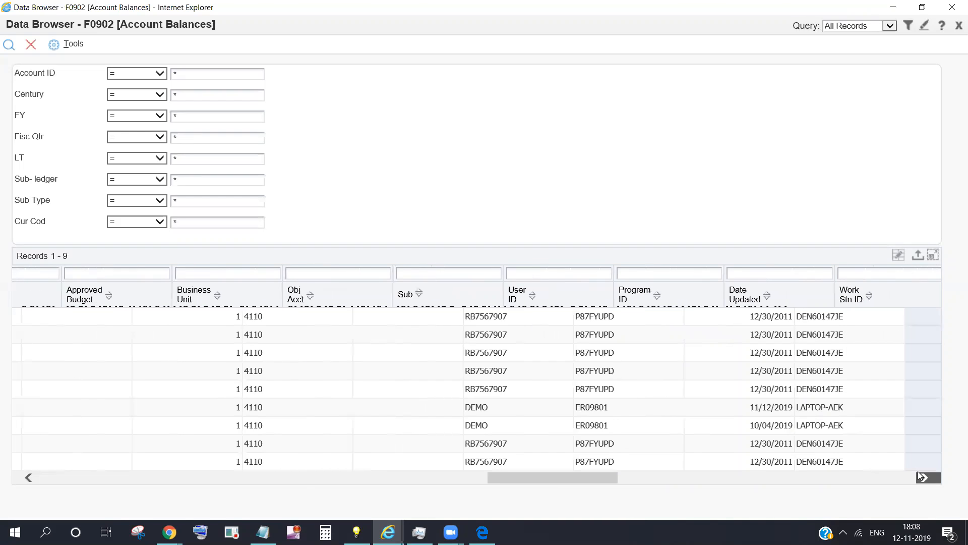
{"action": "left_click", "coordinate": [919, 473]}
{"action": "left_click", "coordinate": [919, 474]}
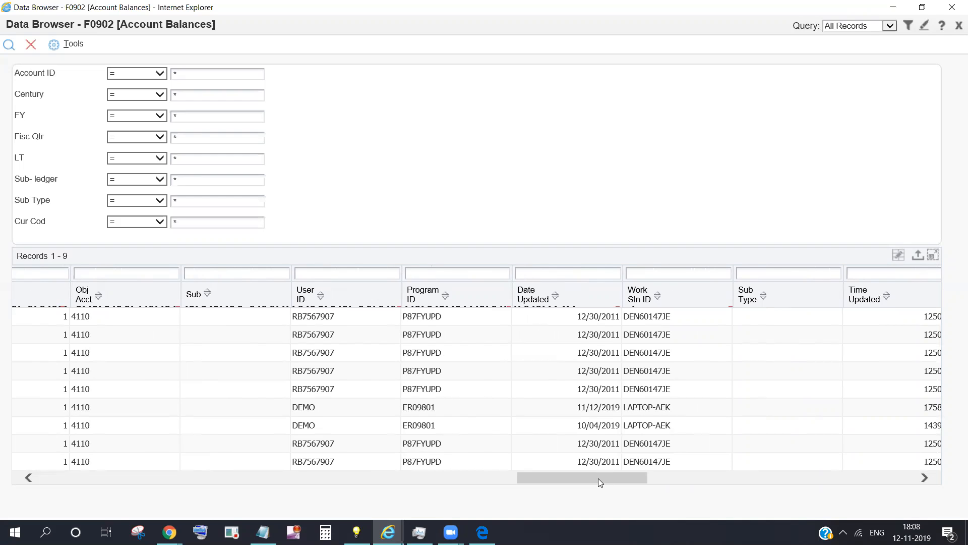
{"action": "left_click_drag", "start_coordinate": [599, 478], "coordinate": [76, 468]}
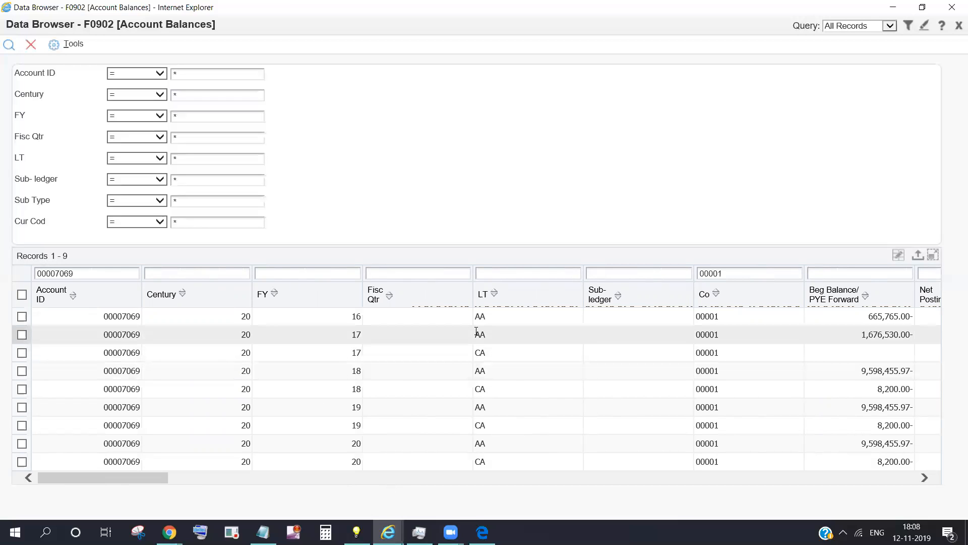
- Switch to the F0911 data browser and review the document, G/L date and batch columns of the batch 8791 records
{"action": "key", "text": "alt+Tab"}
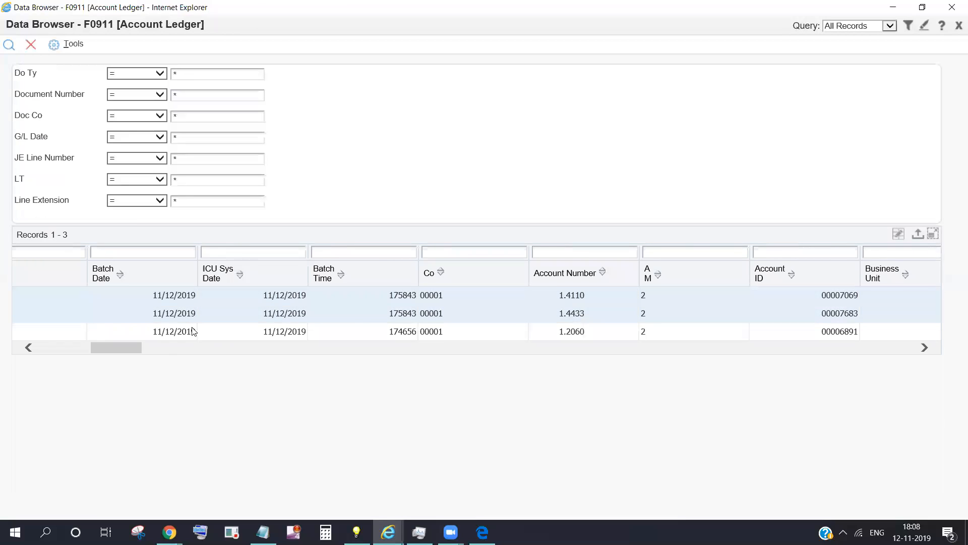
{"action": "left_click_drag", "start_coordinate": [132, 346], "coordinate": [31, 375]}
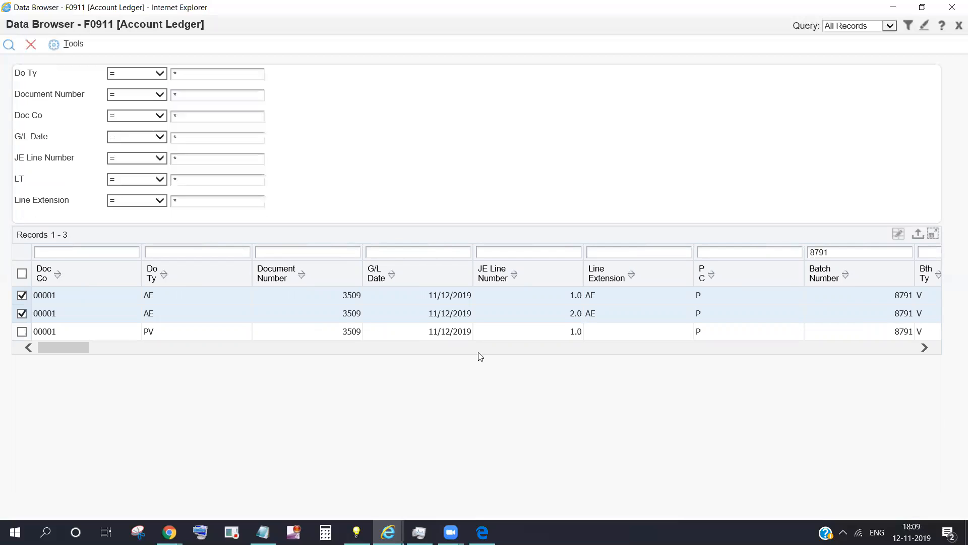
{"action": "left_click", "coordinate": [925, 347]}
{"action": "left_click", "coordinate": [924, 348]}
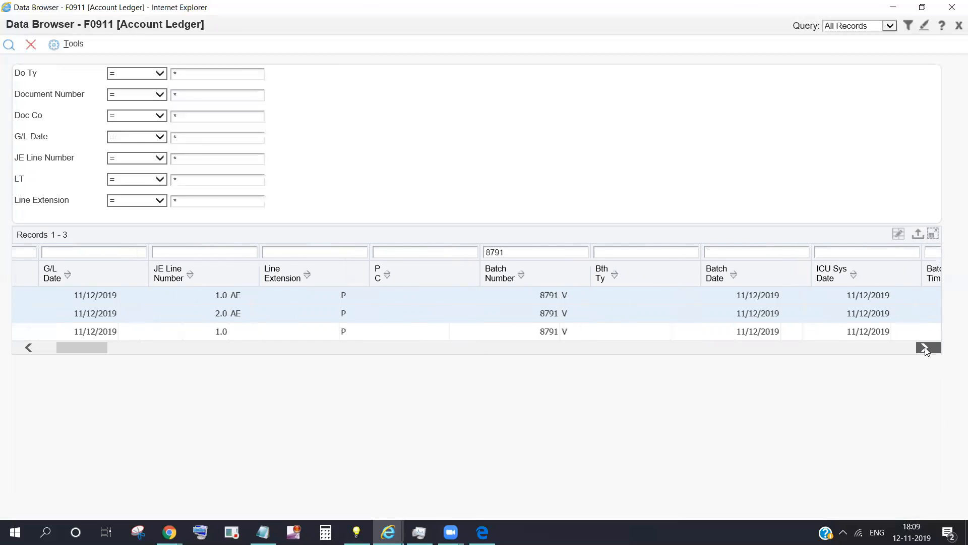
{"action": "left_click", "coordinate": [924, 348]}
- Bring up the Supplier Ledger Inquiry for batch 8791 in the main JD Edwards window
{"action": "key", "text": "alt+Tab"}
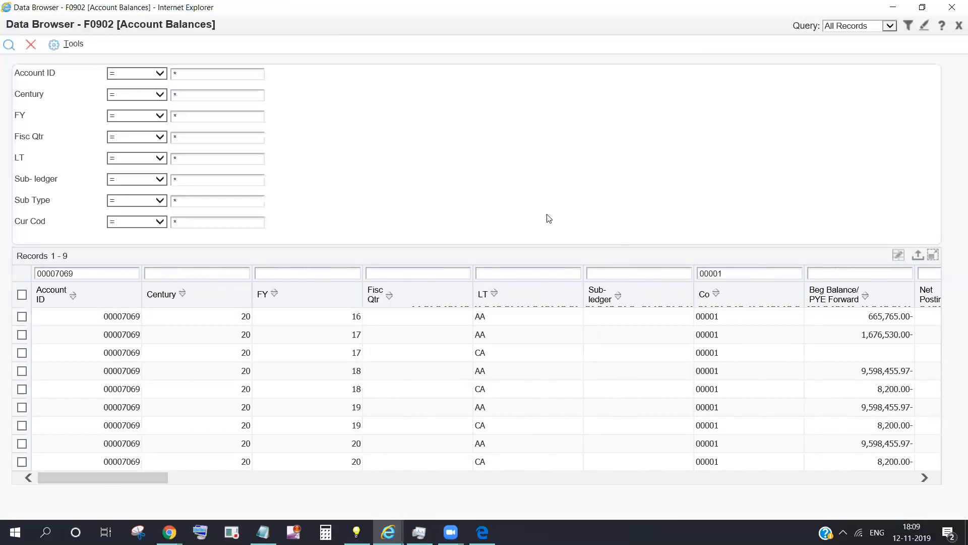
{"action": "key", "text": "alt+Tab"}
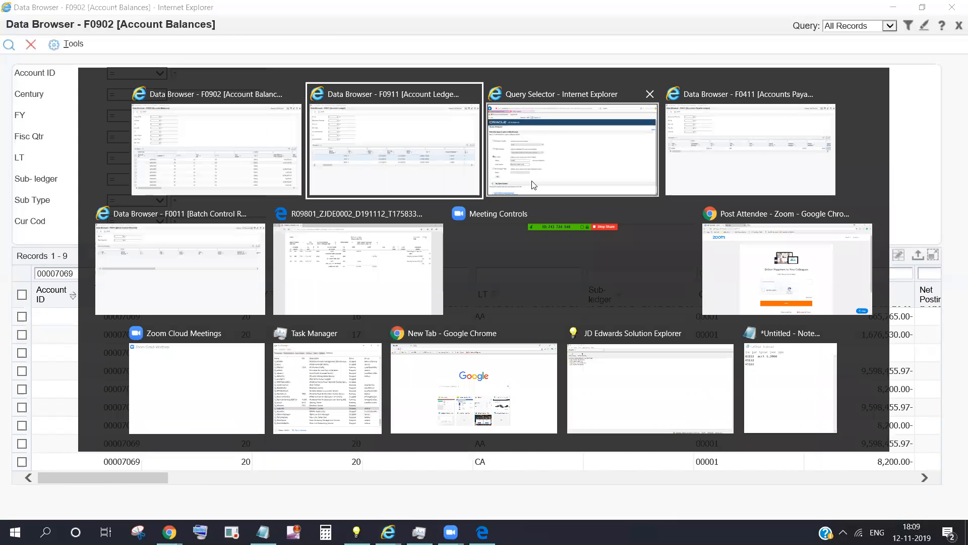
{"action": "left_click", "coordinate": [567, 166]}
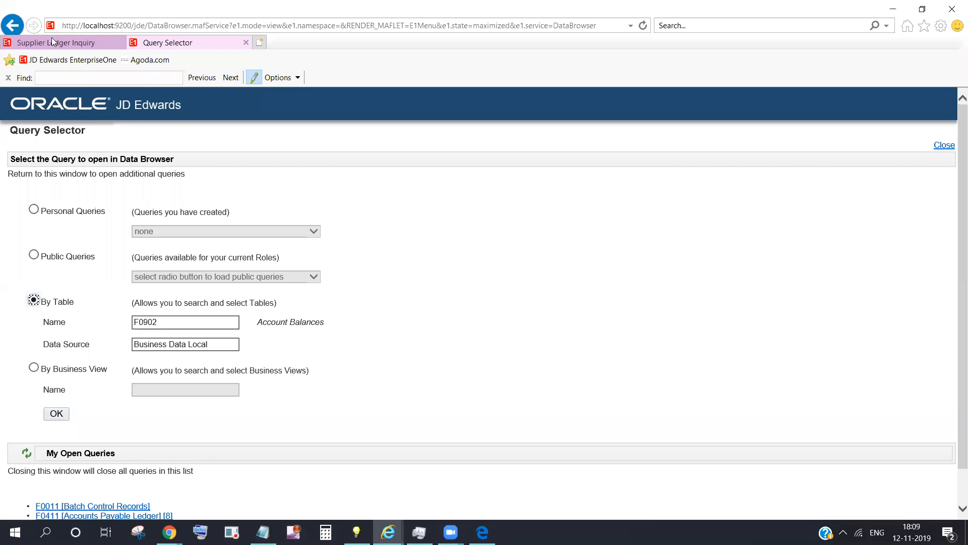
{"action": "left_click", "coordinate": [73, 40]}
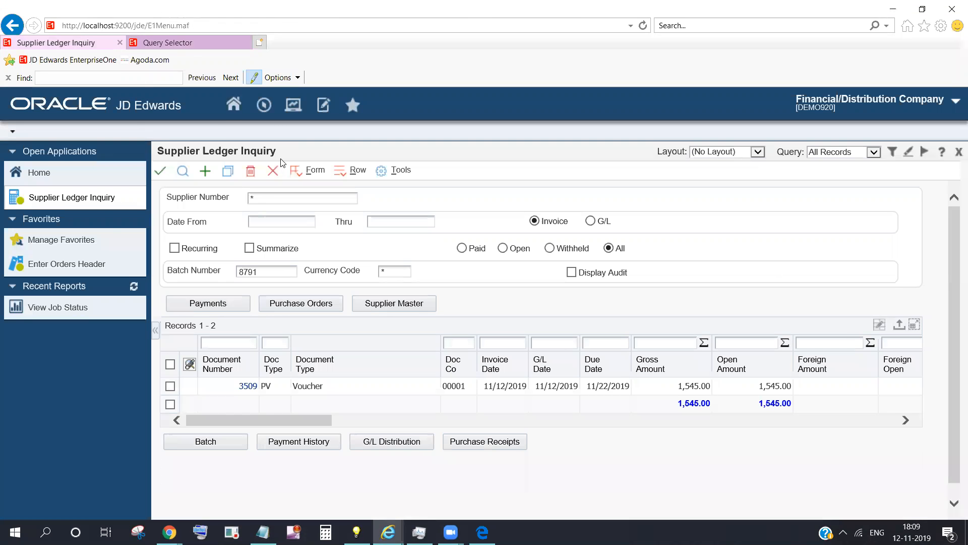
- Return to the F0902 data browser and filter the account balances by user ID DEMO
{"action": "key", "text": "alt+Tab"}
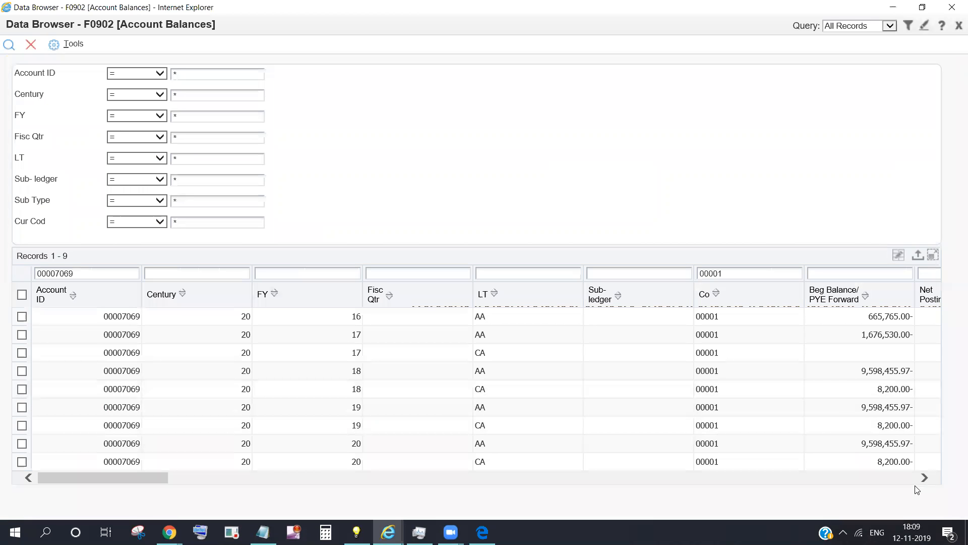
{"action": "left_click_drag", "start_coordinate": [931, 482], "coordinate": [929, 482]}
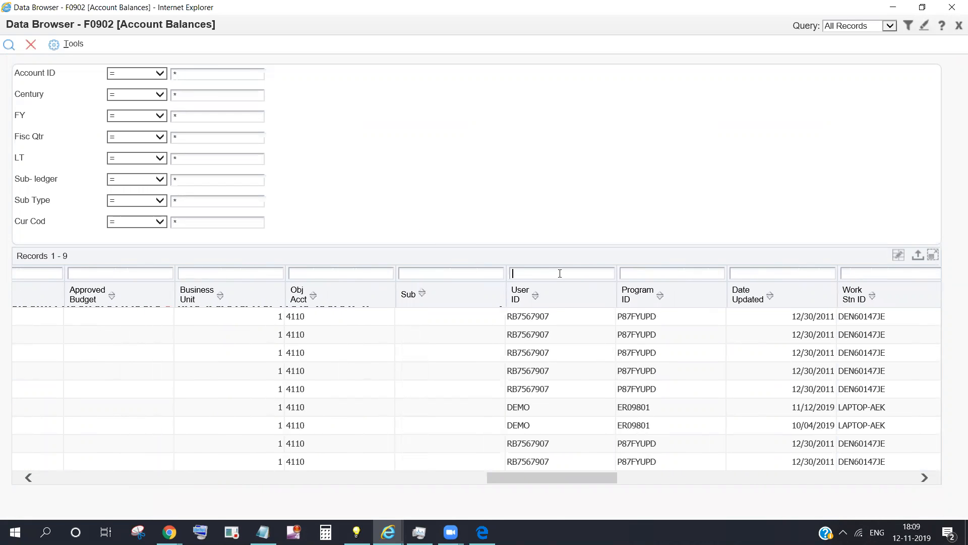
{"action": "type", "text": "demo"}
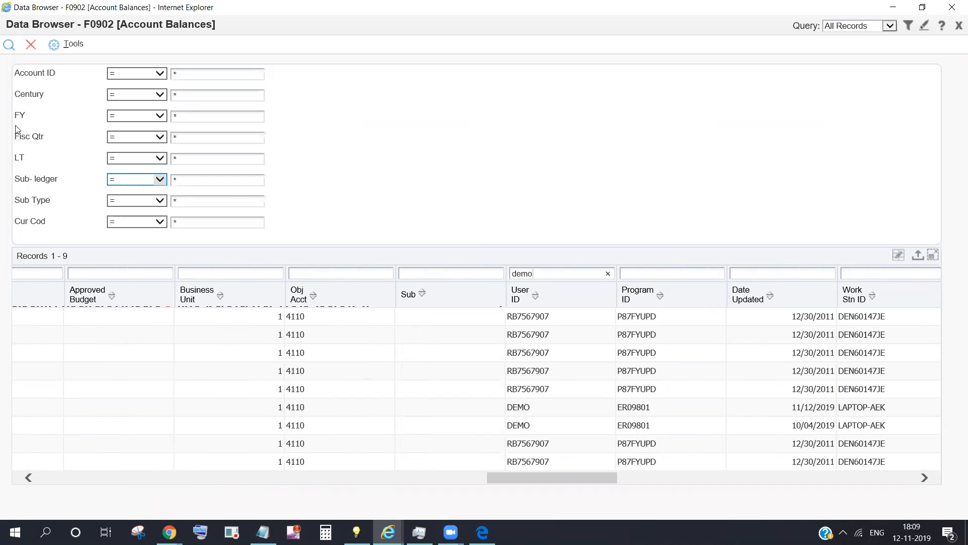
{"action": "left_click", "coordinate": [8, 44]}
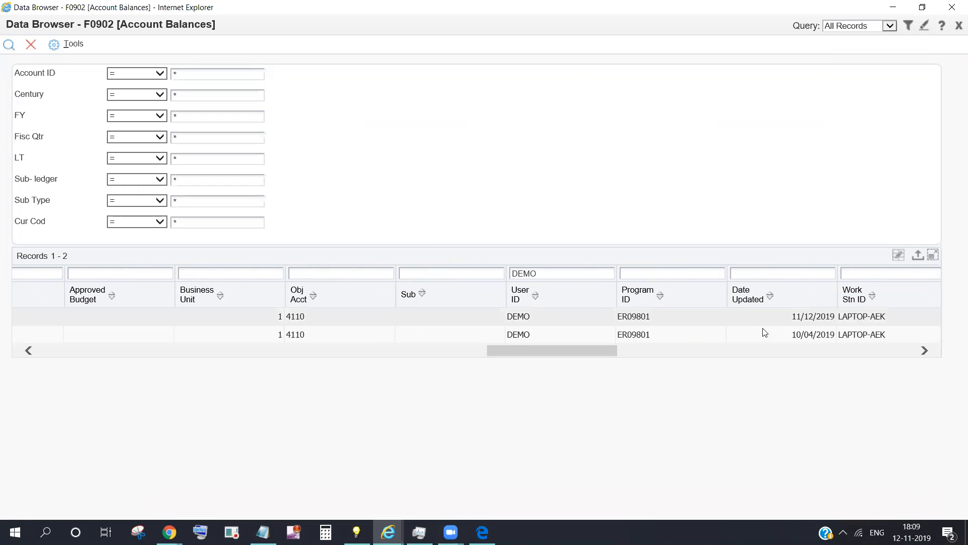
- Examine the filtered F0902 records' update date, object account, Net Posting 11, business unit, account ID and fiscal year
{"action": "left_click", "coordinate": [785, 314]}
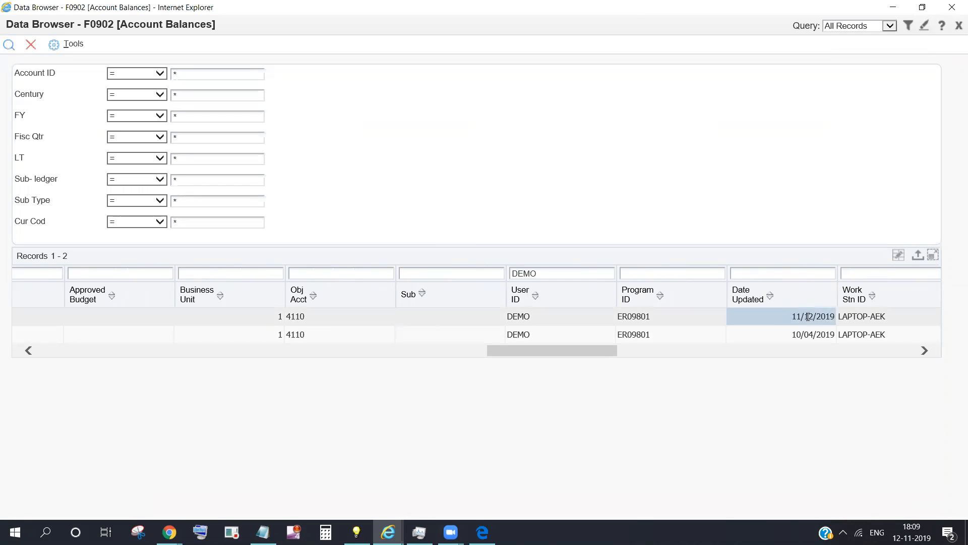
{"action": "left_click", "coordinate": [322, 318]}
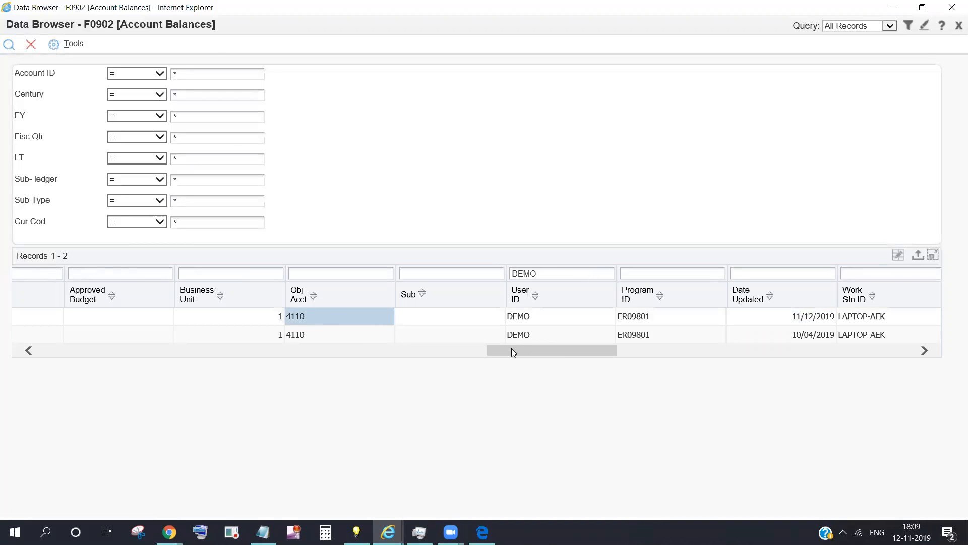
{"action": "left_click_drag", "start_coordinate": [521, 350], "coordinate": [329, 375]}
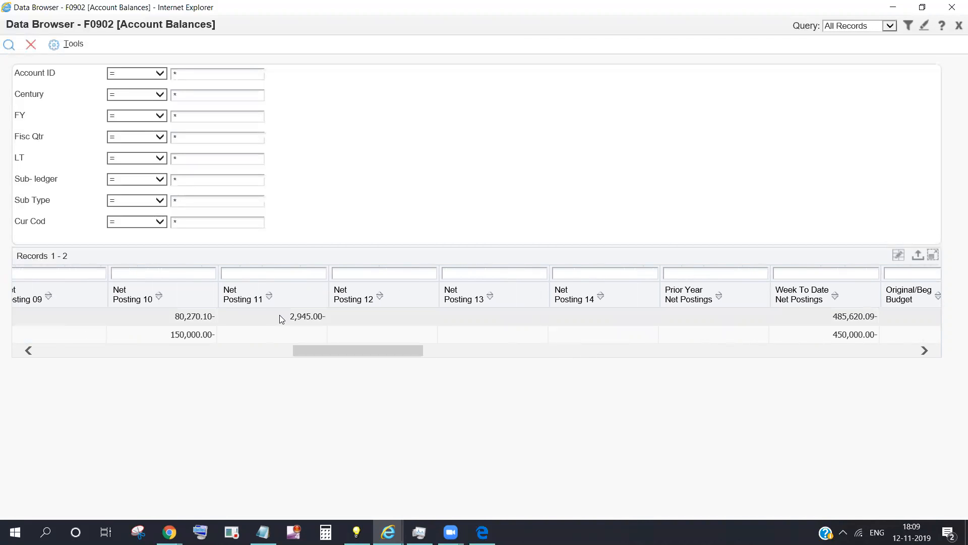
{"action": "left_click", "coordinate": [280, 316]}
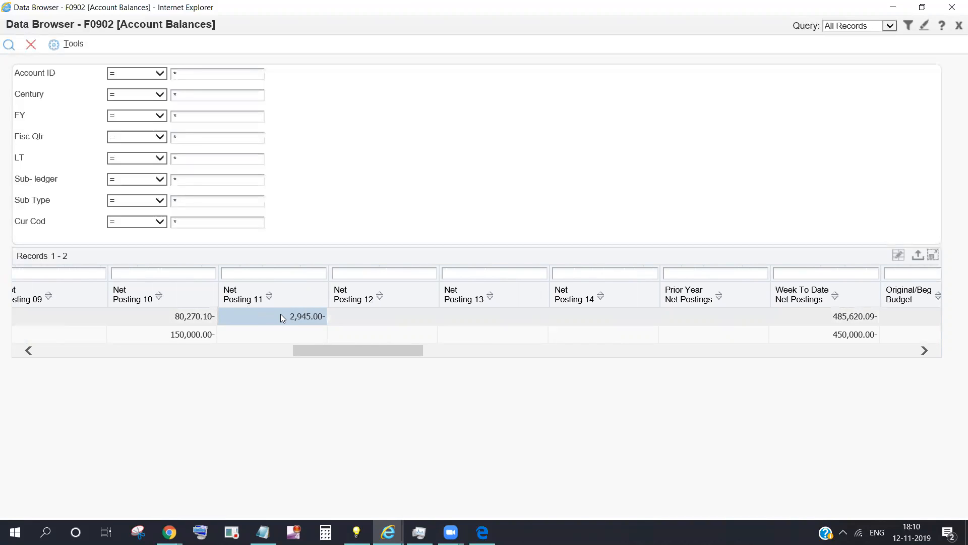
{"action": "left_click", "coordinate": [926, 351]}
{"action": "left_click", "coordinate": [925, 351]}
{"action": "left_click", "coordinate": [925, 350]}
{"action": "left_click", "coordinate": [926, 350]}
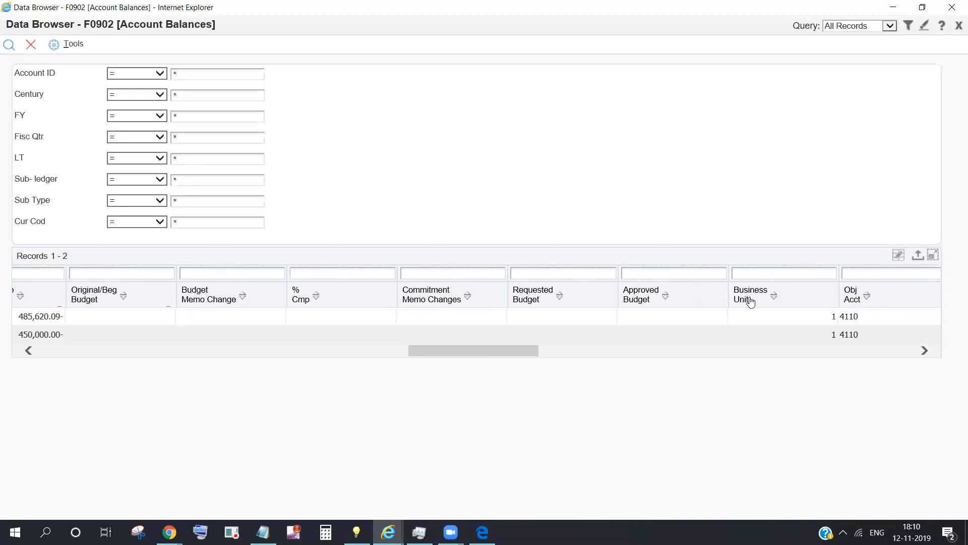
{"action": "left_click", "coordinate": [856, 316]}
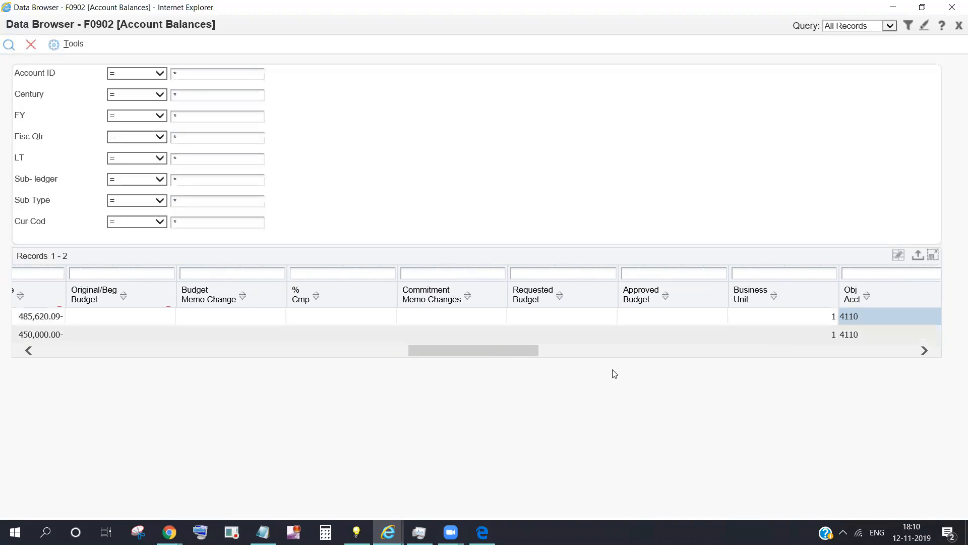
{"action": "left_click_drag", "start_coordinate": [487, 350], "coordinate": [7, 408]}
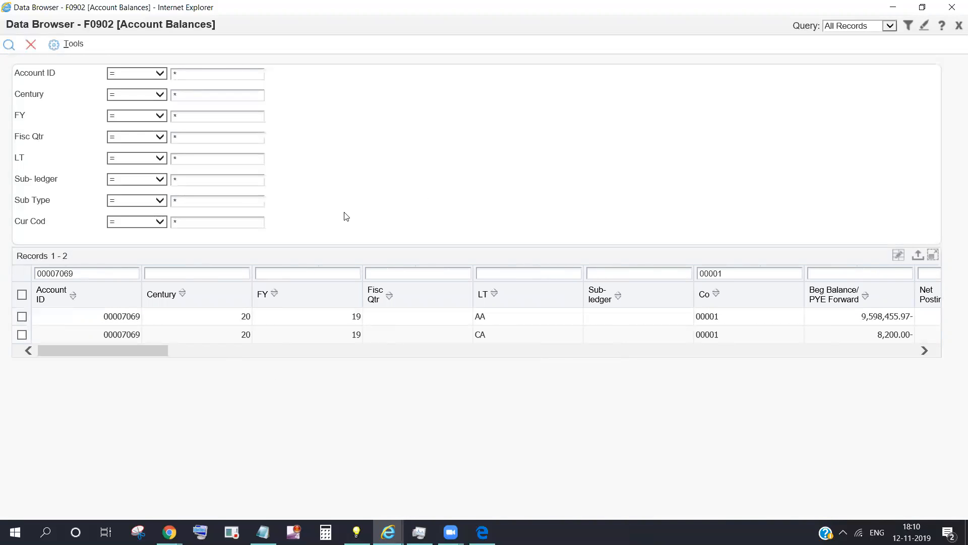
- Return to the main JD Edwards window and launch the Automatic Accounting Instructions application with P0012
{"action": "key", "text": "alt+Tab"}
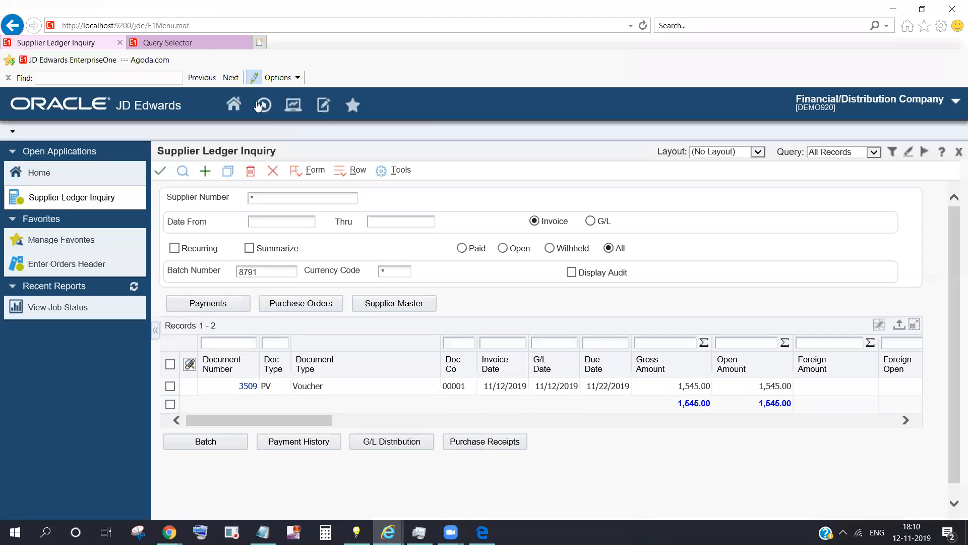
{"action": "left_click", "coordinate": [264, 105]}
{"action": "key", "text": "BackSpace"}
{"action": "type", "text": "p"}
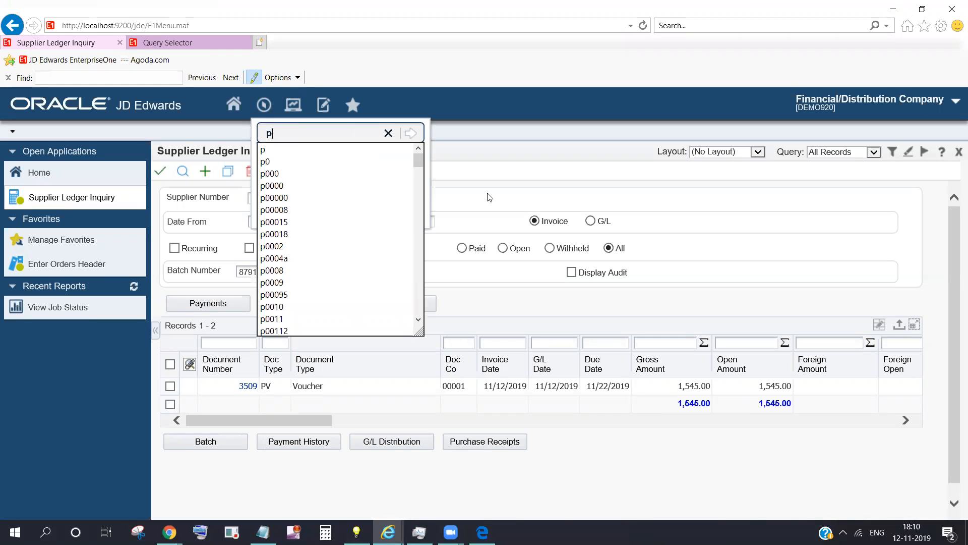
{"action": "type", "text": "0012"}
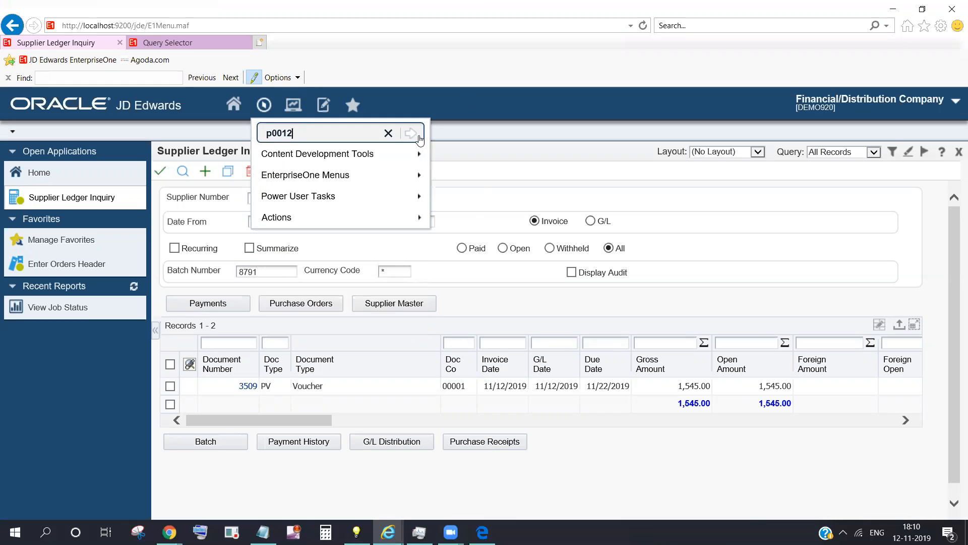
{"action": "key", "text": "Return"}
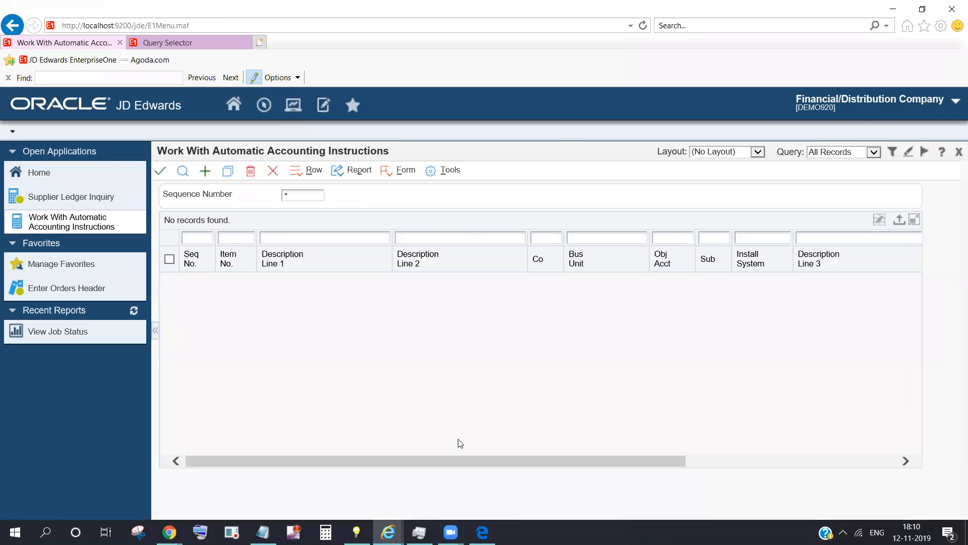
{"action": "mouse_move", "coordinate": [451, 462]}
{"action": "left_mouse_down"}
{"action": "mouse_move", "coordinate": [514, 472]}
{"action": "mouse_move", "coordinate": [450, 462]}
{"action": "left_mouse_up"}
- Check the account numbers of both AE lines in the R09801 posting report, then return to Work With Automatic Accounting Instructions
{"action": "key", "text": "alt+Tab"}
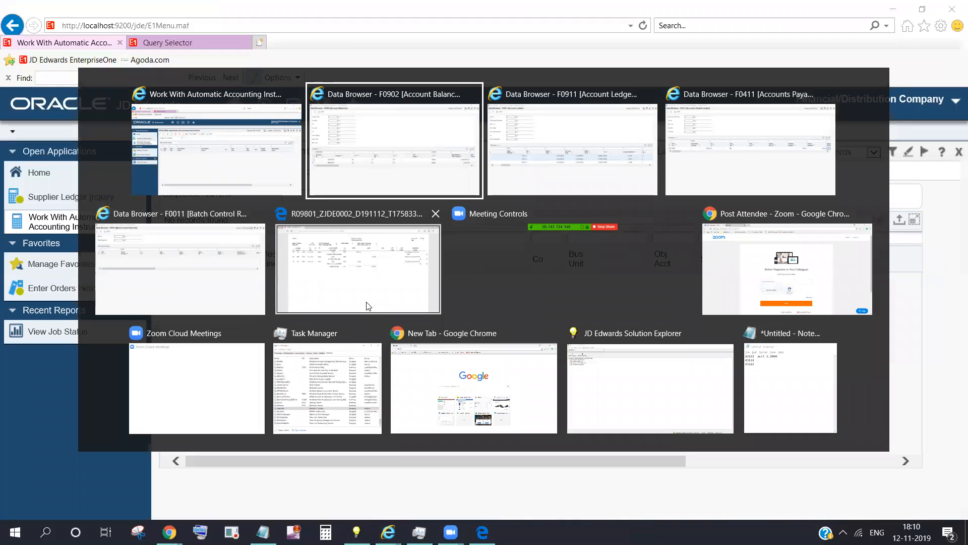
{"action": "left_click", "coordinate": [290, 291]}
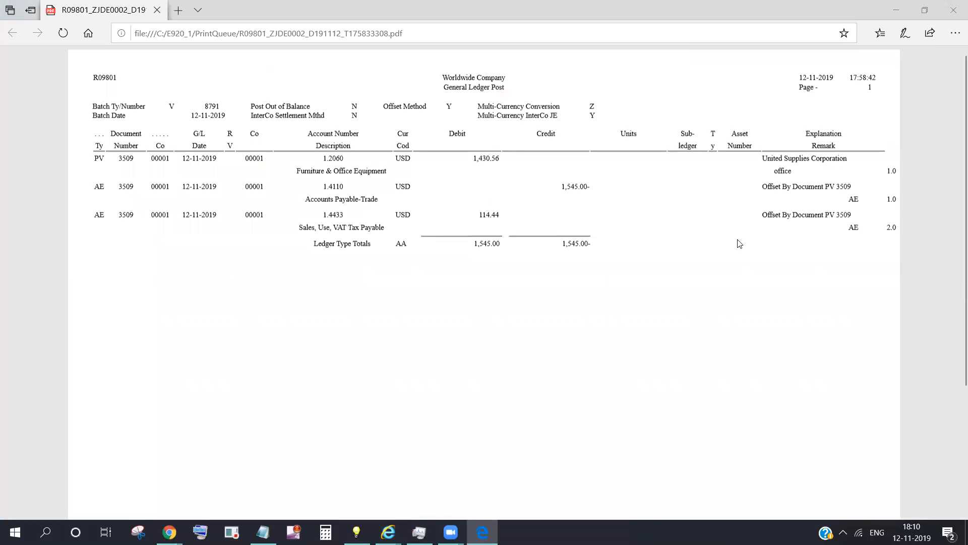
{"action": "left_click_drag", "start_coordinate": [347, 214], "coordinate": [325, 212]}
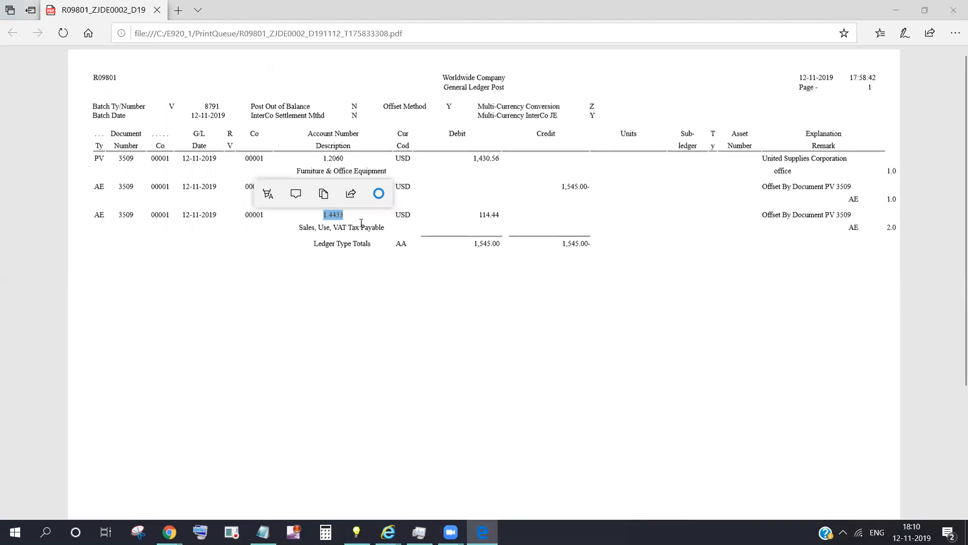
{"action": "left_click", "coordinate": [318, 221]}
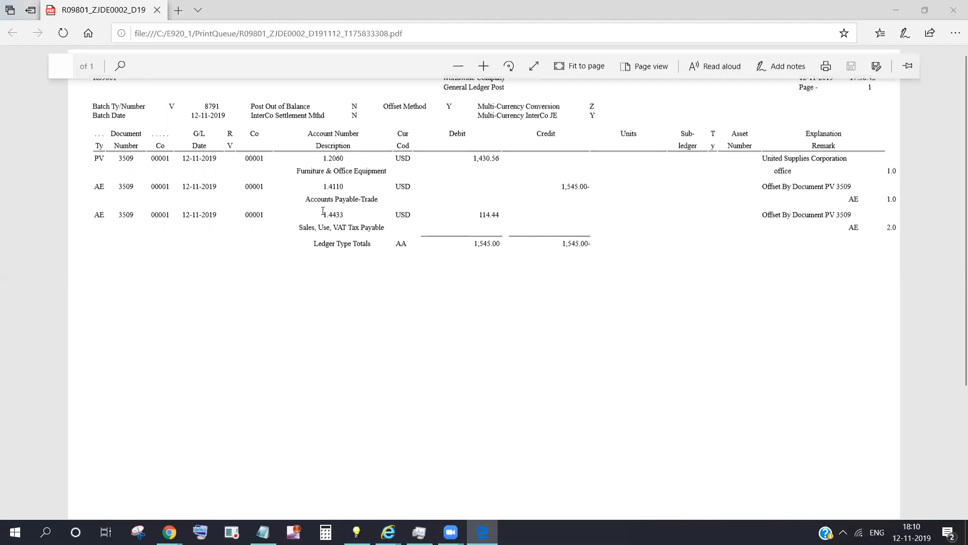
{"action": "double_click", "coordinate": [320, 187]}
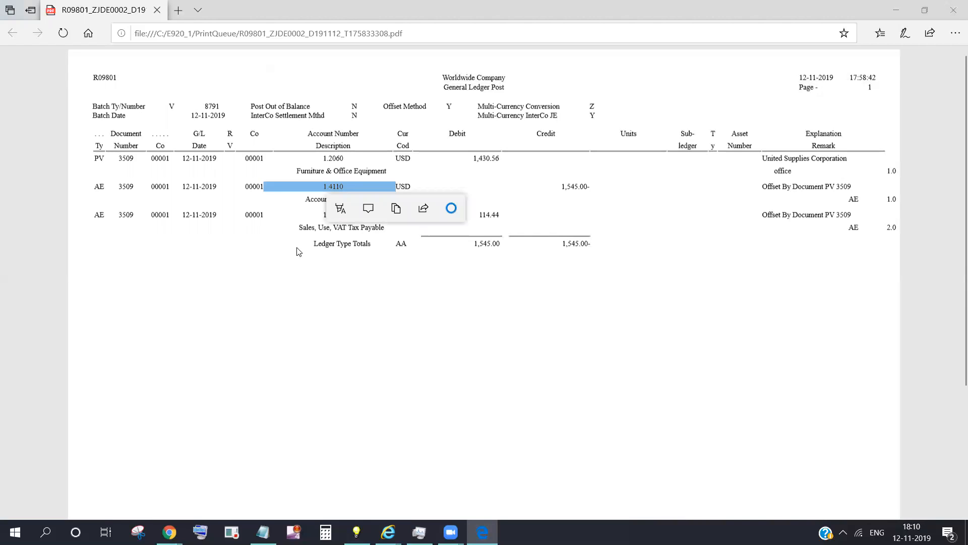
{"action": "key", "text": "alt+Tab"}
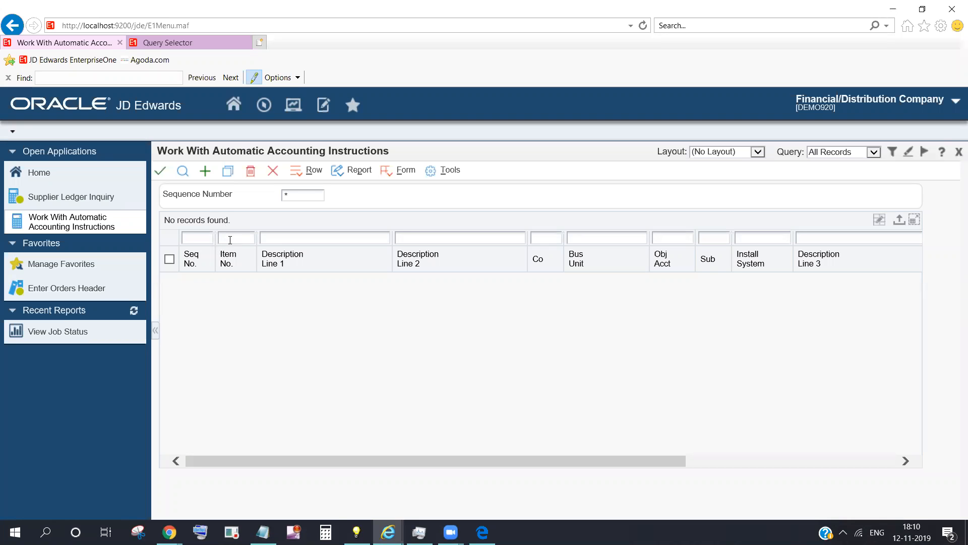
- Try to find the automatic accounting instructions with sequence number 1 and item number 4110
{"action": "key", "text": "alt+Tab"}
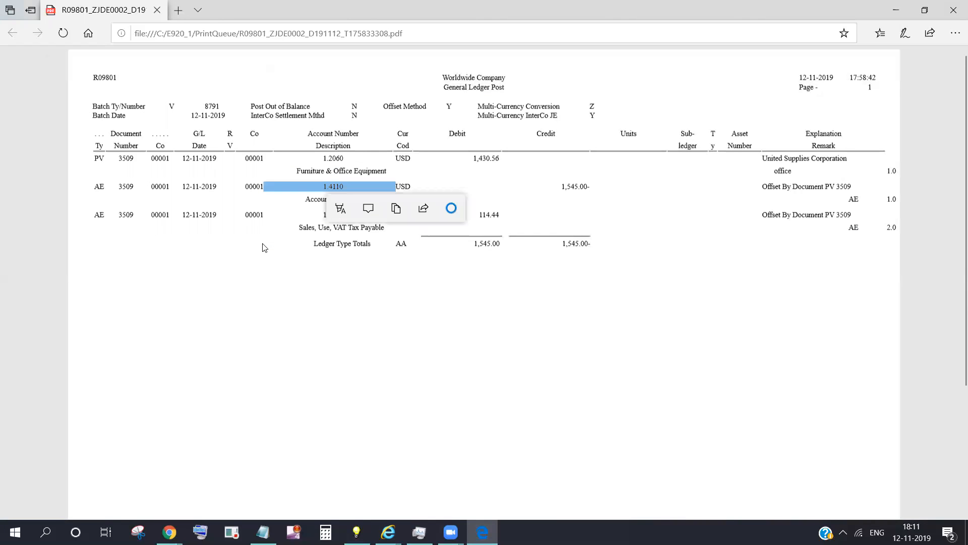
{"action": "key", "text": "alt+Tab"}
{"action": "type", "text": "411"}
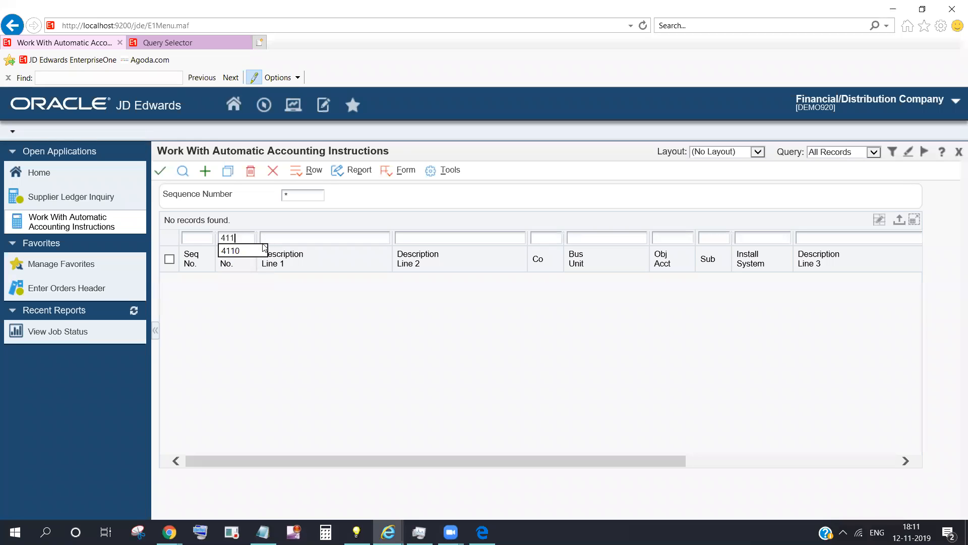
{"action": "left_click", "coordinate": [262, 248]}
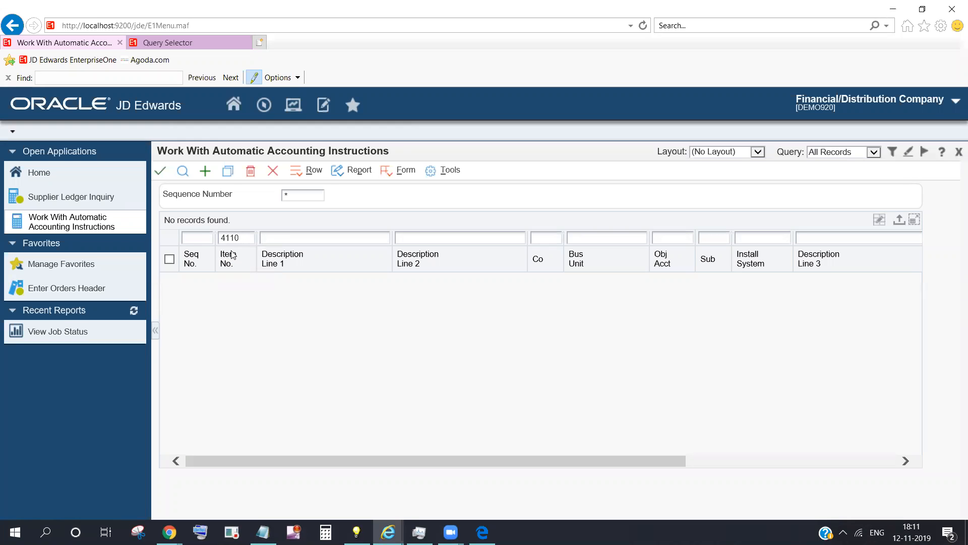
{"action": "type", "text": "1"}
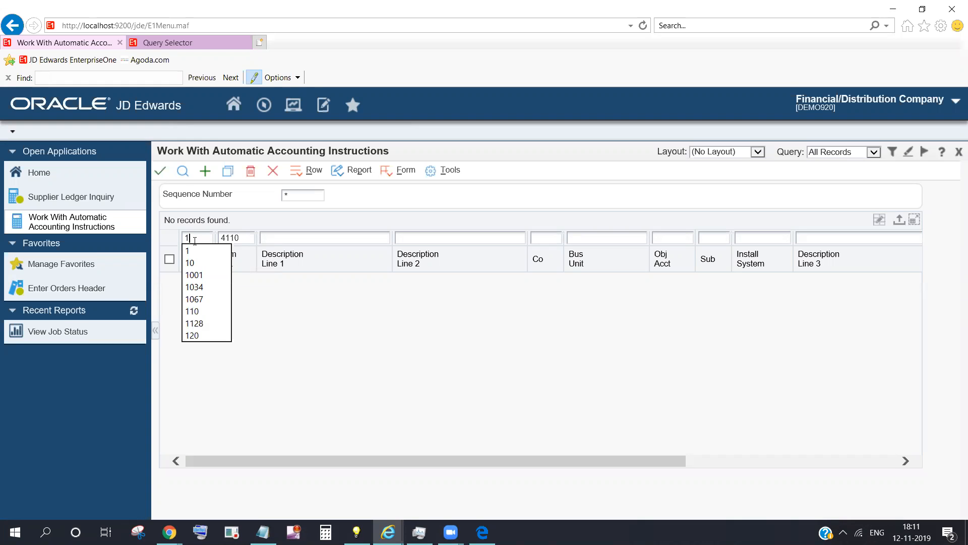
{"action": "left_click", "coordinate": [182, 173]}
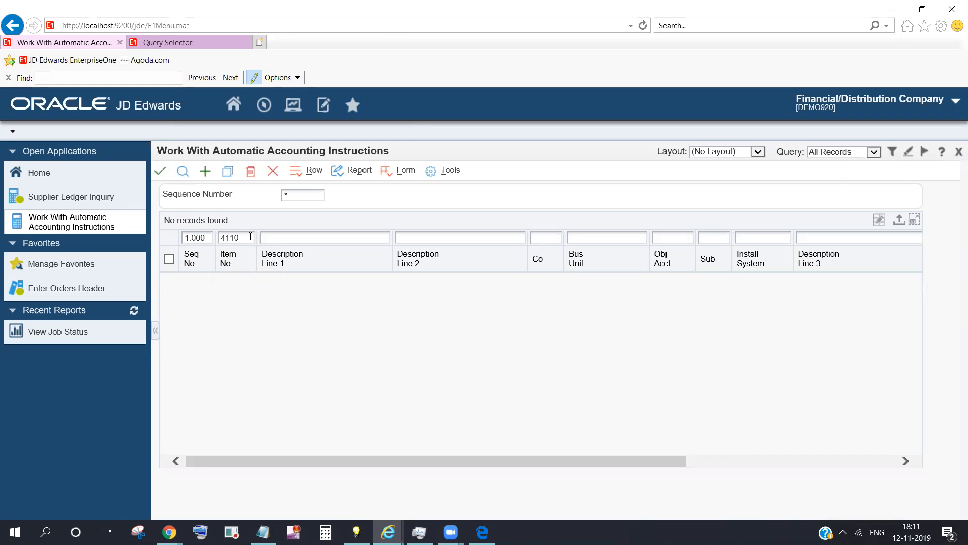
- Recheck the AE account numbers in the R09801 posting report, then return to Work With Automatic Accounting Instructions
{"action": "key", "text": "alt+Tab"}
{"action": "left_click", "coordinate": [394, 215]}
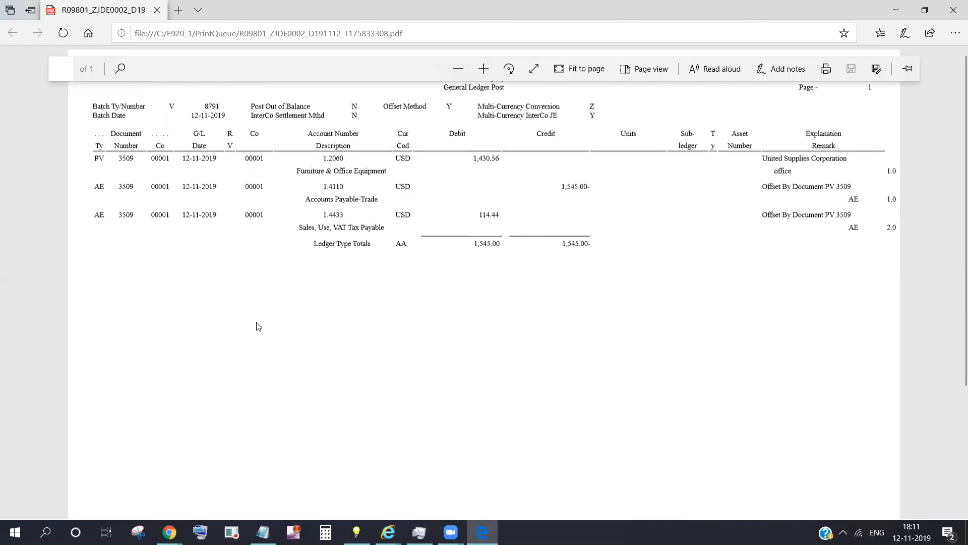
{"action": "key", "text": "alt+Tab"}
{"action": "key", "text": "alt+Tab"}
{"action": "key", "text": "alt+Tab"}
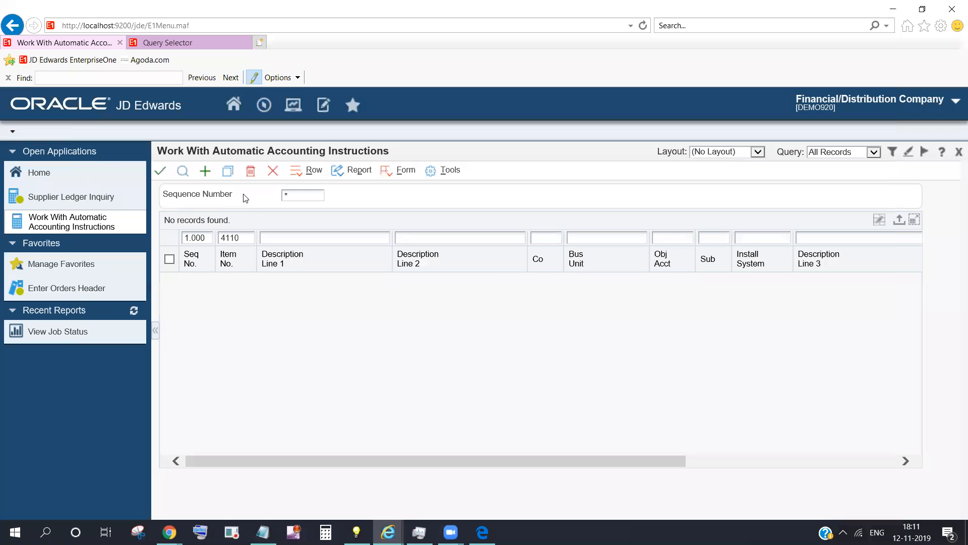
- Clear the sequence and item number filters and search the automatic accounting instructions for object account 4110
{"action": "left_click", "coordinate": [206, 235]}
{"action": "key", "text": "BackSpace"}
{"action": "key", "text": "BackSpace"}
{"action": "key", "text": "BackSpace"}
{"action": "key", "text": "BackSpace"}
{"action": "key", "text": "BackSpace"}
{"action": "key", "text": "BackSpace"}
{"action": "key", "text": "BackSpace"}
{"action": "key", "text": "BackSpace"}
{"action": "left_click", "coordinate": [663, 239]}
{"action": "type", "text": "4110"}
{"action": "left_click", "coordinate": [183, 172]}
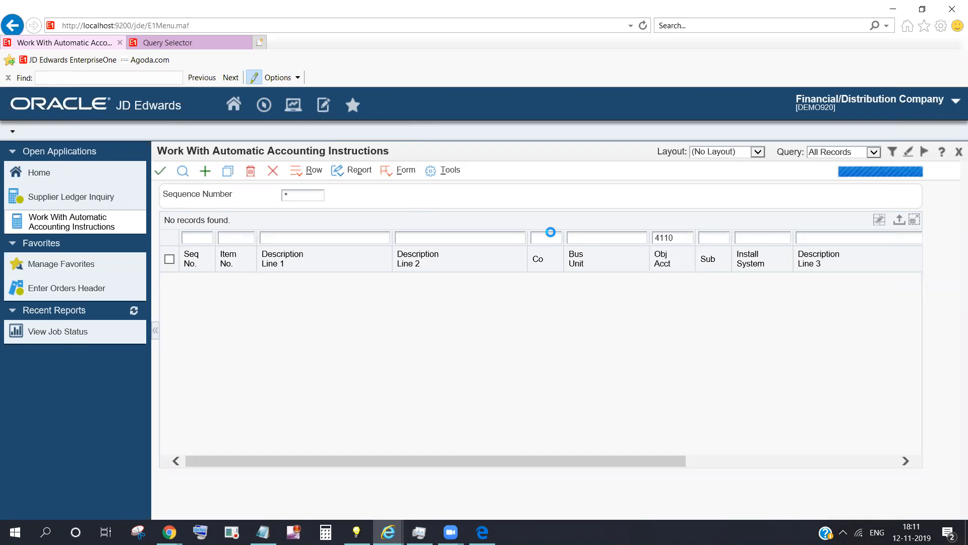
- Narrow the records to business unit 1 and select the PC record for company 00001
{"action": "left_click", "coordinate": [622, 238]}
{"action": "type", "text": "1"}
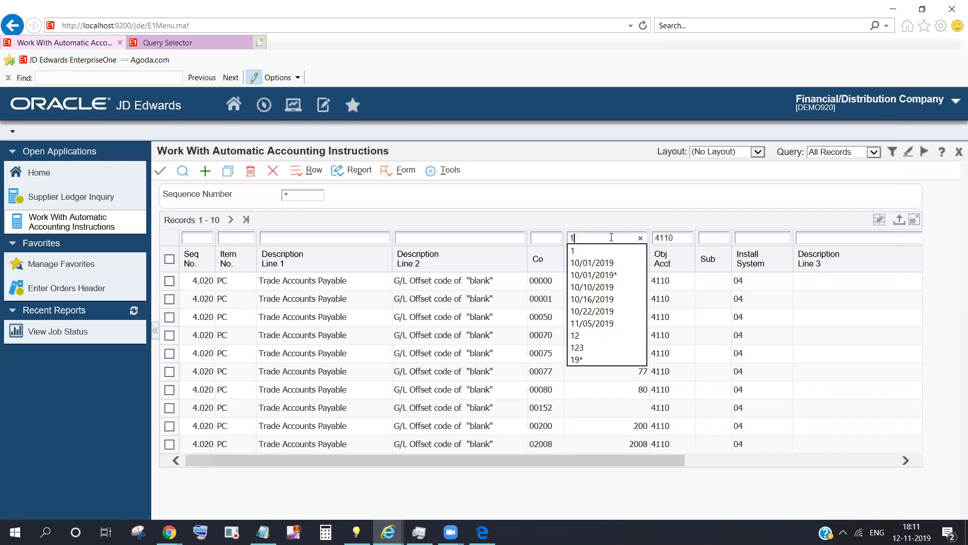
{"action": "left_click", "coordinate": [183, 173]}
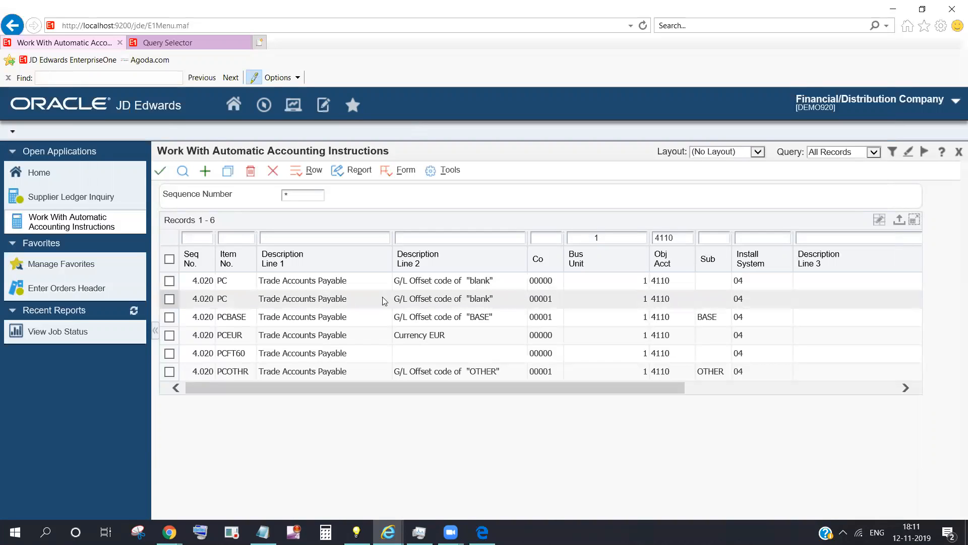
{"action": "double_click", "coordinate": [684, 239]}
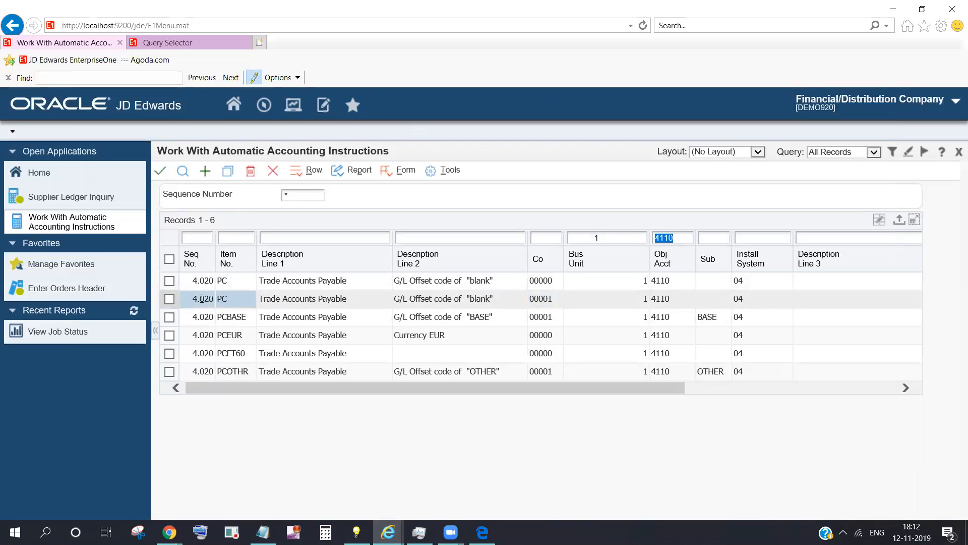
{"action": "left_click", "coordinate": [170, 299]}
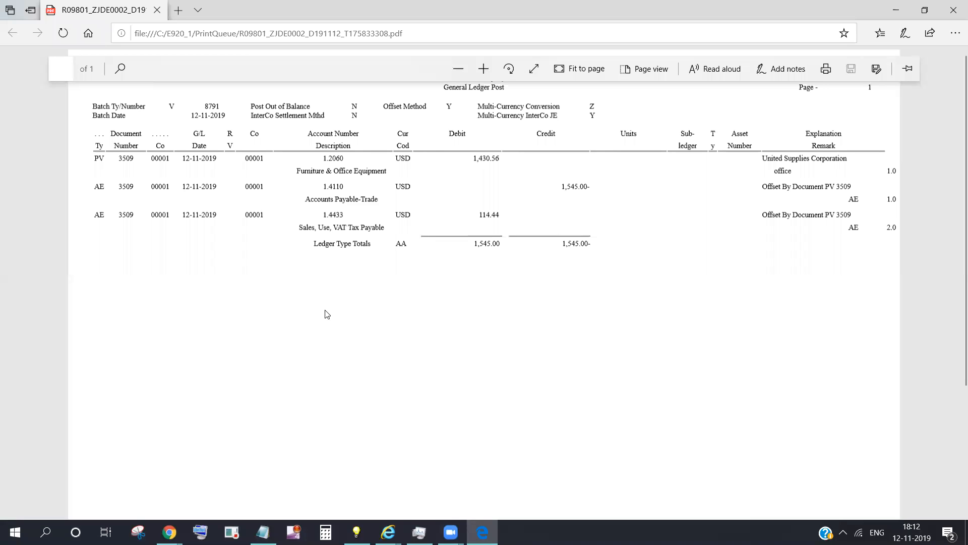
- Compare the selected PC record with the AE lines in the R09801 report and close Work With Automatic Accounting Instructions
{"action": "key", "text": "alt+Tab"}
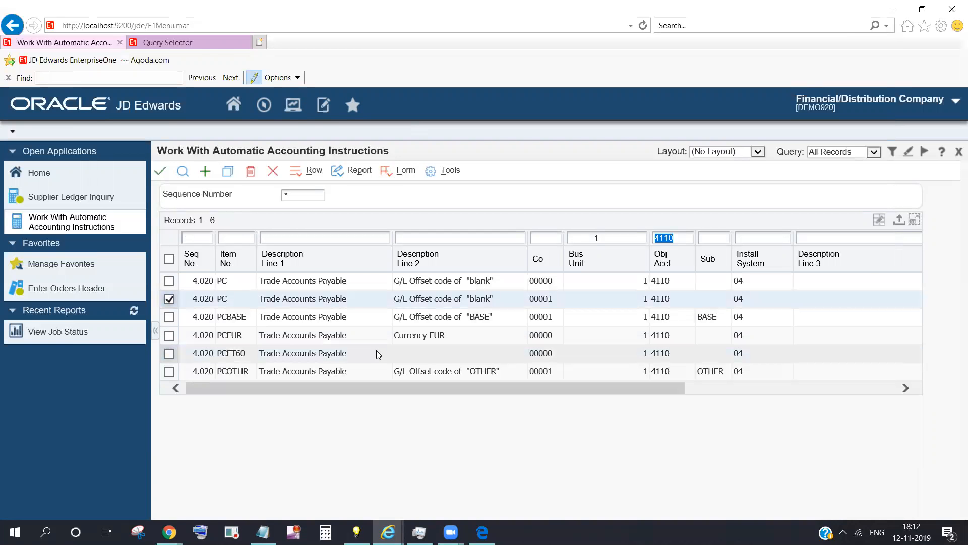
{"action": "key", "text": "alt+Tab"}
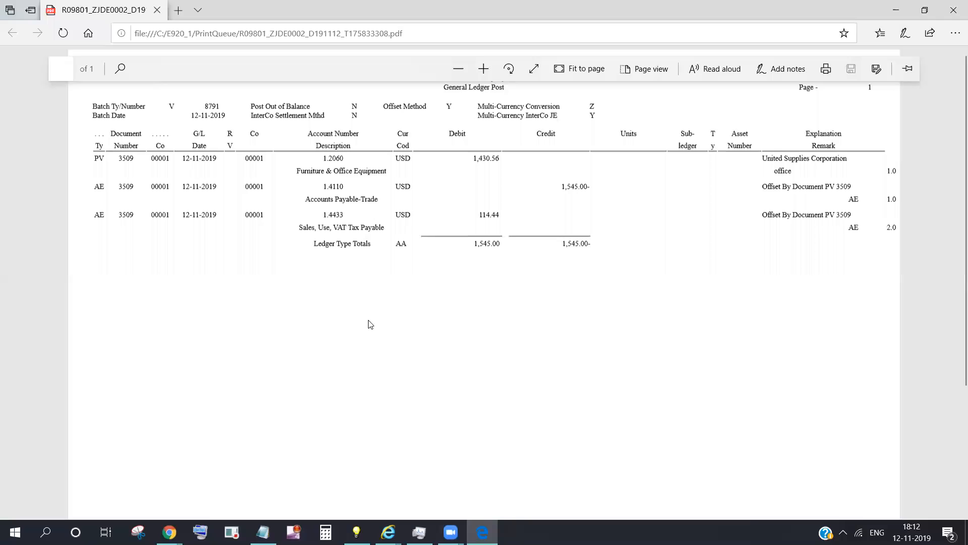
{"action": "key", "text": "alt+Tab"}
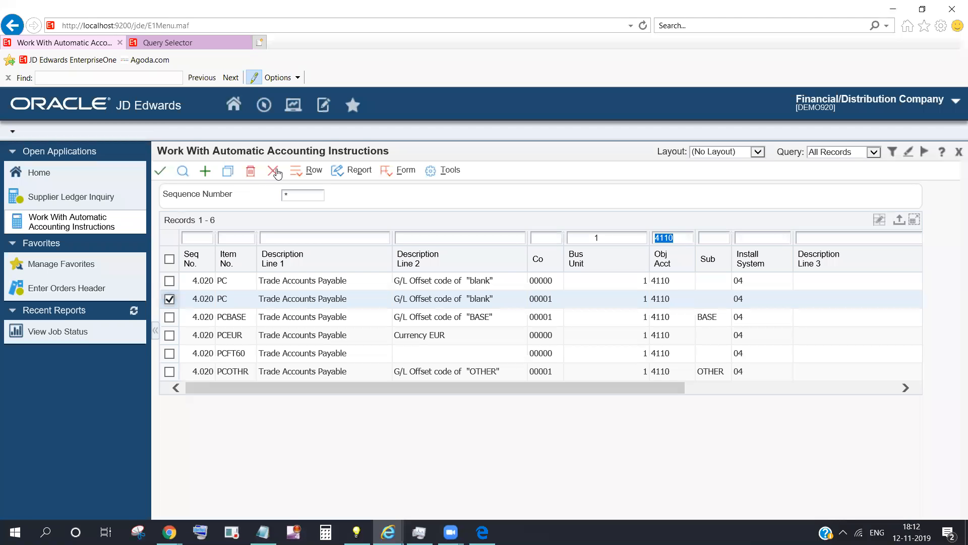
{"action": "left_click", "coordinate": [275, 172]}
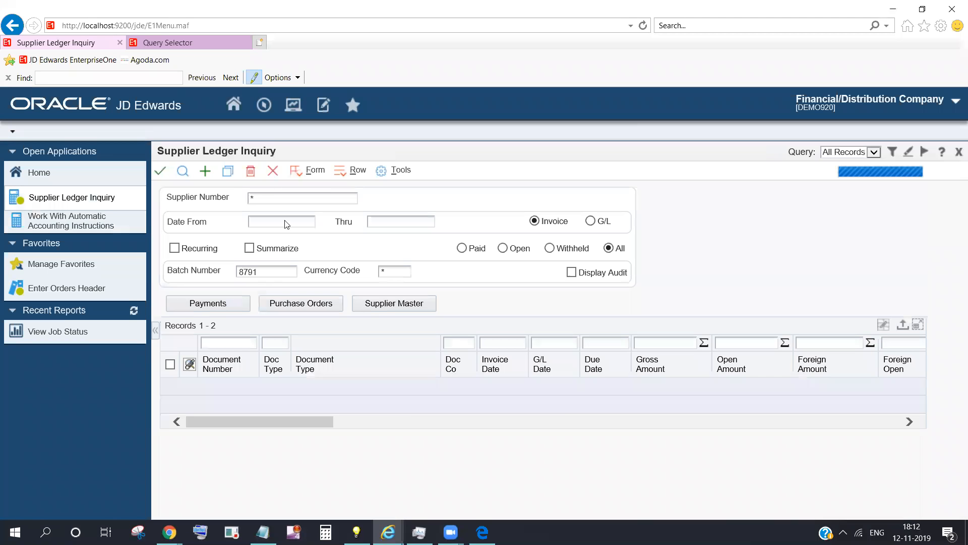
{"action": "key", "text": "alt+Tab"}
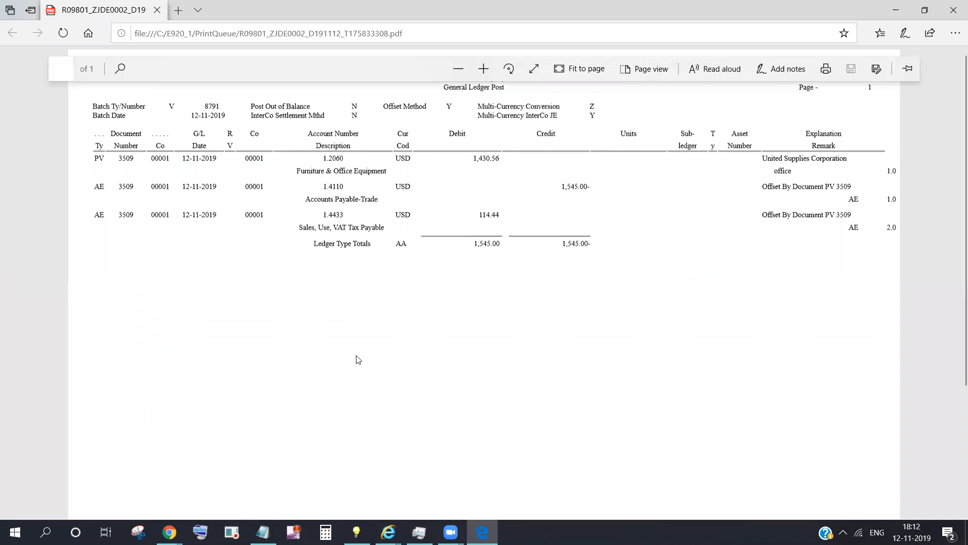
{"action": "key", "text": "alt+Tab"}
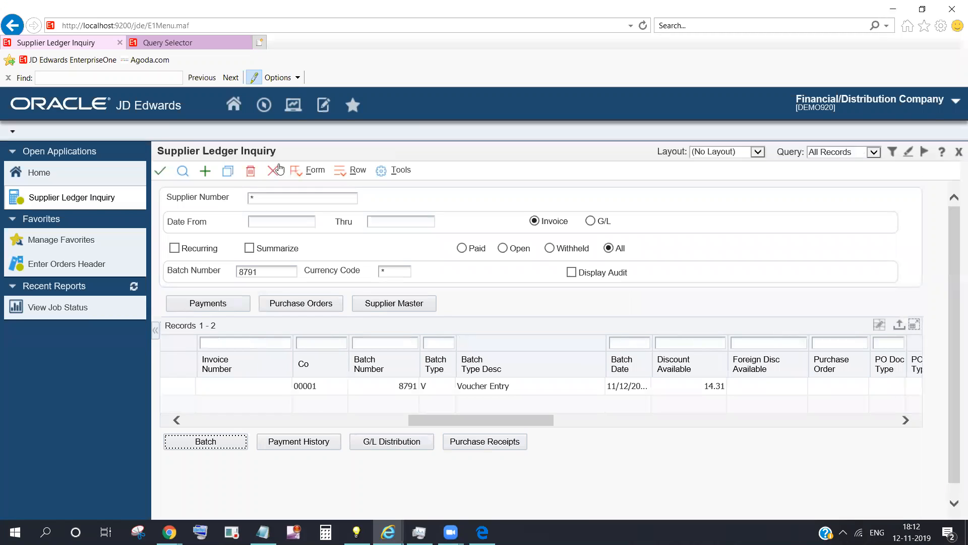
- Start a new voucher in company 00001 for supplier SPD Freight Company with invoice number VCHAG
{"action": "left_click", "coordinate": [204, 171]}
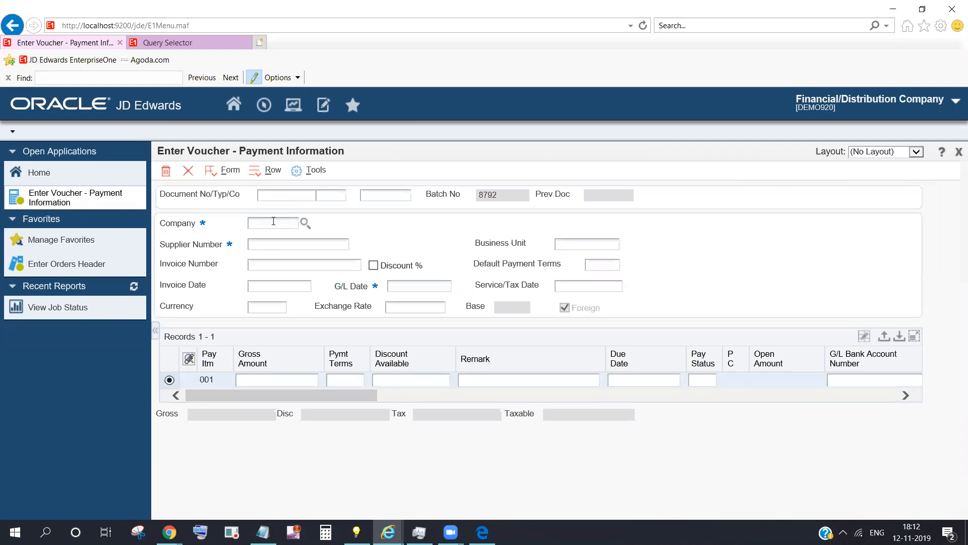
{"action": "key", "text": "Tab"}
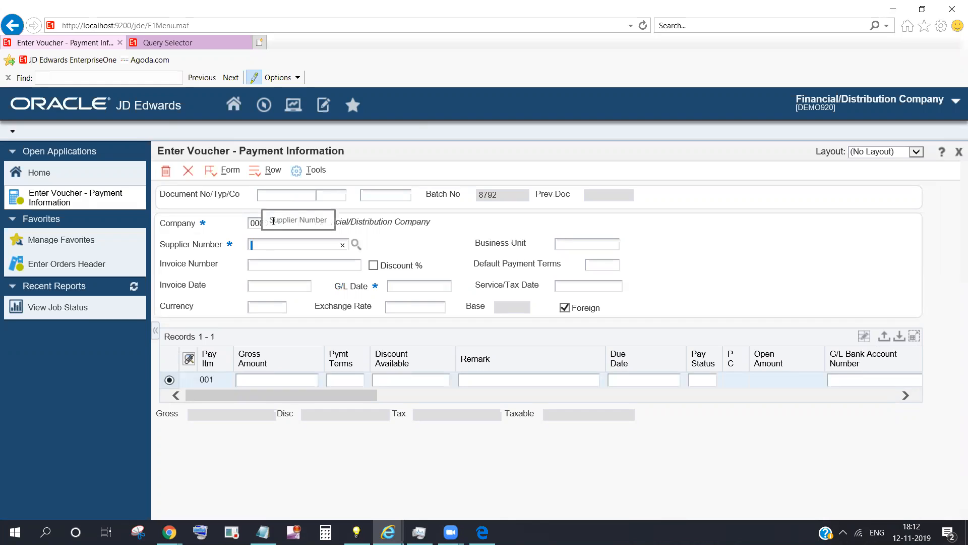
{"action": "type", "text": "4342"}
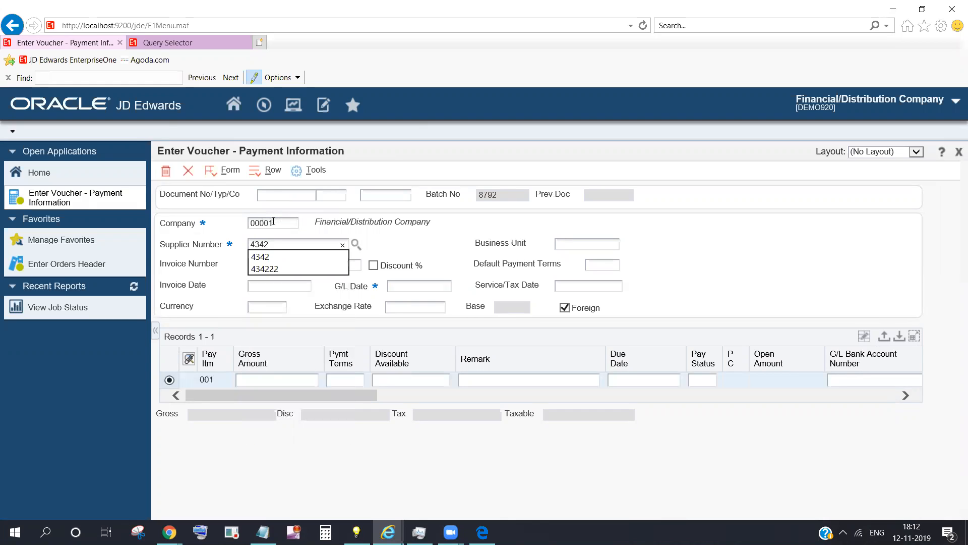
{"action": "key", "text": "Tab"}
{"action": "type", "text": "vchag"}
- Set the voucher's invoice date and G/L date to 11/12/2019 and its default payment terms to 001
{"action": "left_click", "coordinate": [289, 287]}
{"action": "left_click", "coordinate": [319, 286]}
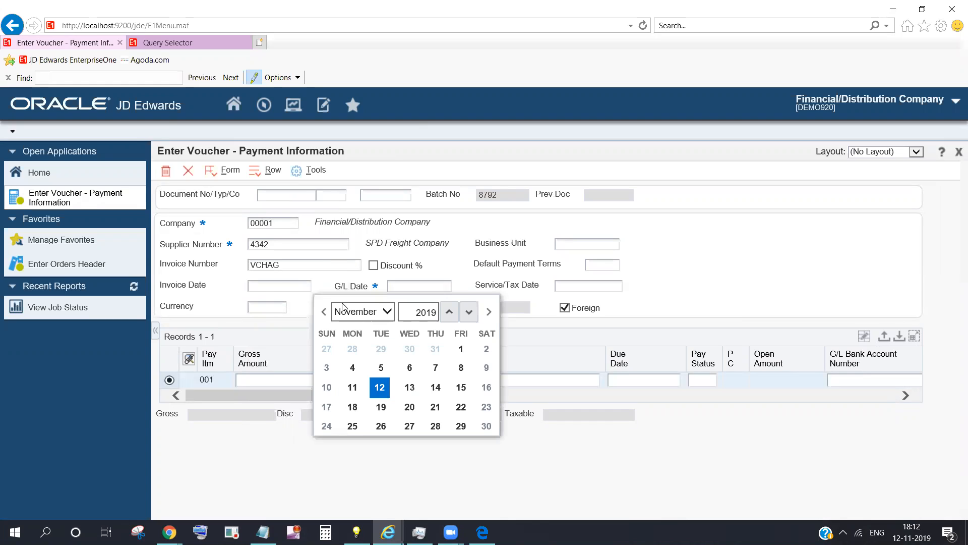
{"action": "left_click", "coordinate": [381, 387]}
{"action": "left_click", "coordinate": [458, 286]}
{"action": "left_click", "coordinate": [515, 391]}
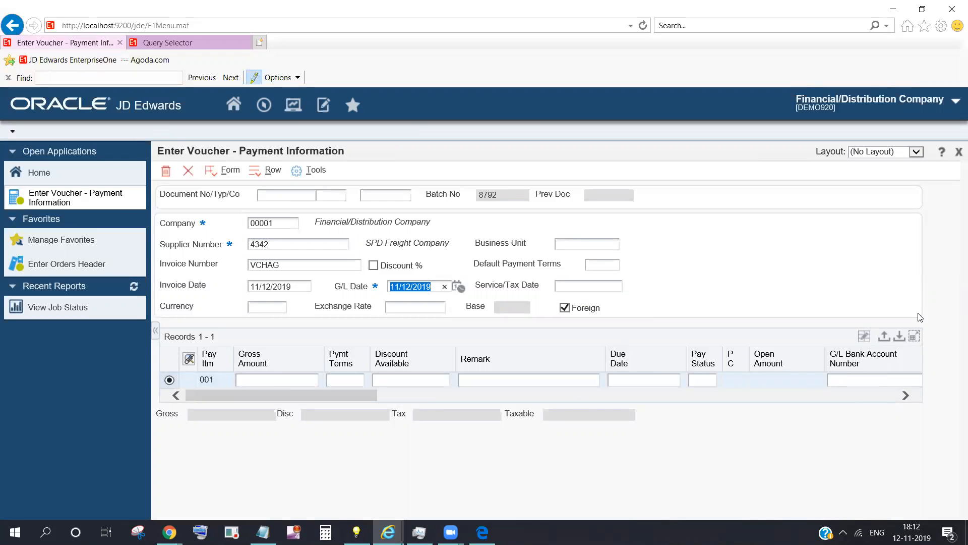
{"action": "left_click", "coordinate": [608, 260]}
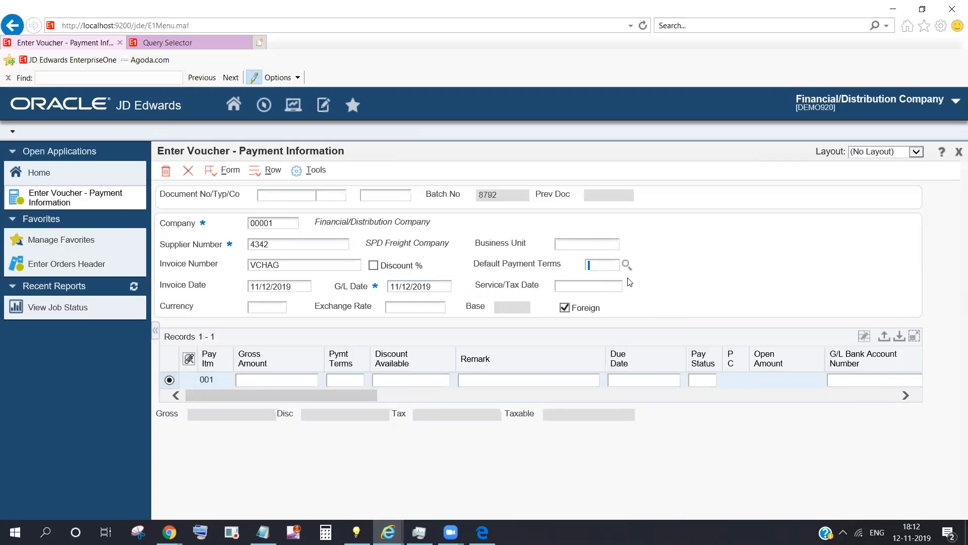
{"action": "type", "text": "001"}
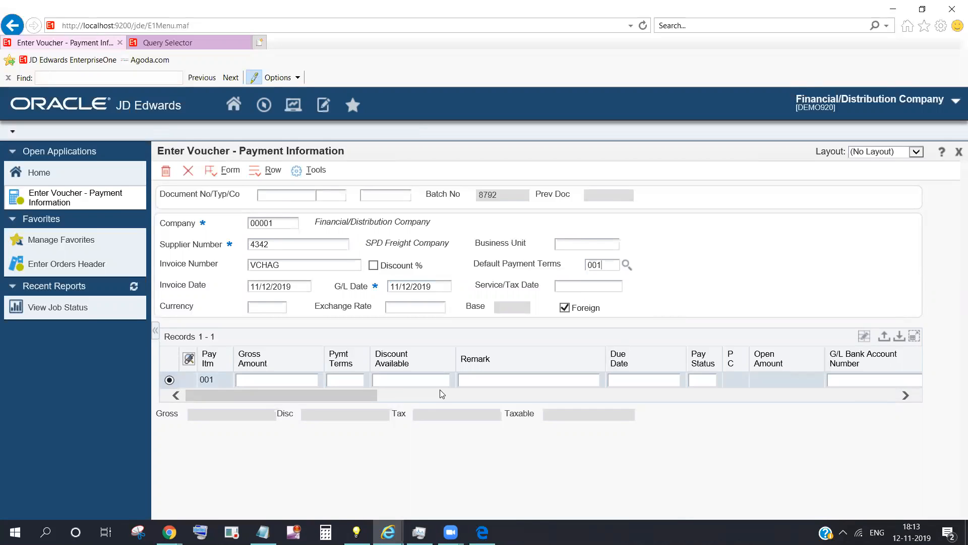
- Enter a gross amount of 110 on the voucher's pay item 001 and move on to the second pay item line
{"action": "left_click", "coordinate": [287, 380]}
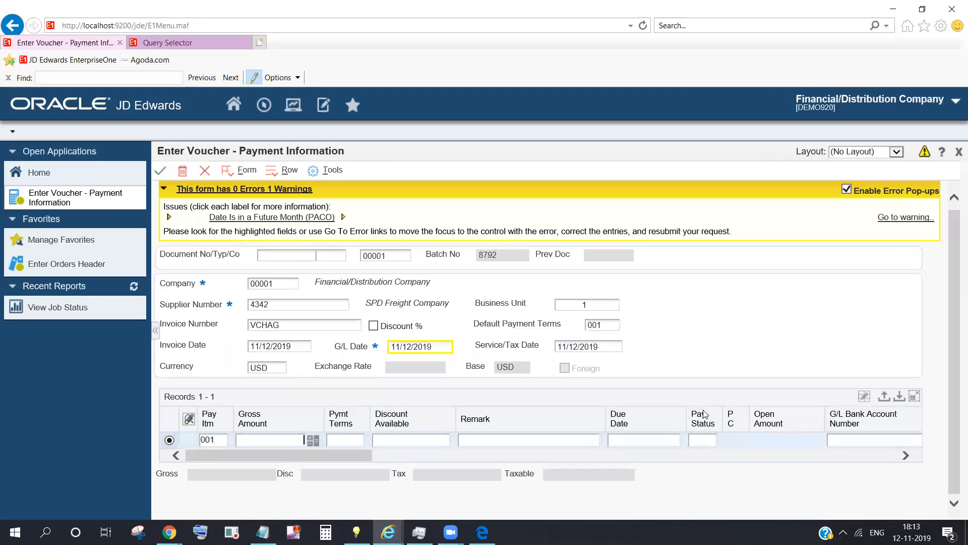
{"action": "type", "text": "110"}
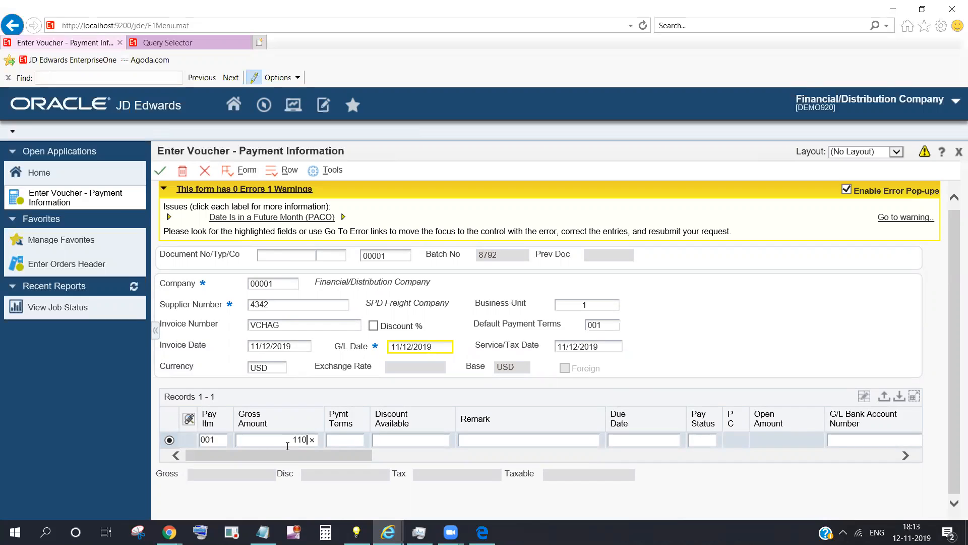
{"action": "key", "text": "Tab"}
{"action": "left_click", "coordinate": [304, 460]}
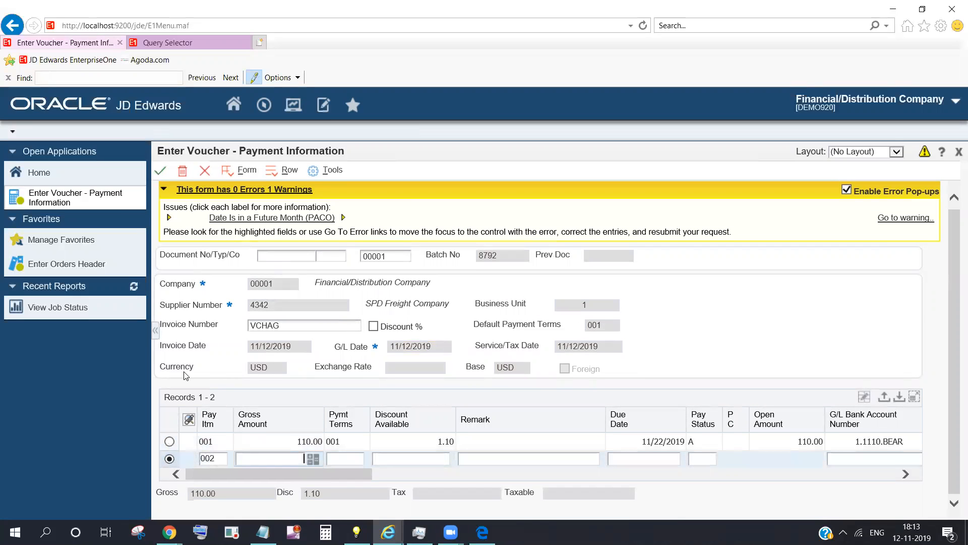
- Examine the voucher's header currency, G/L date and default payment terms together with the pay item's terms and available discount
{"action": "left_click_drag", "start_coordinate": [276, 364], "coordinate": [255, 369]}
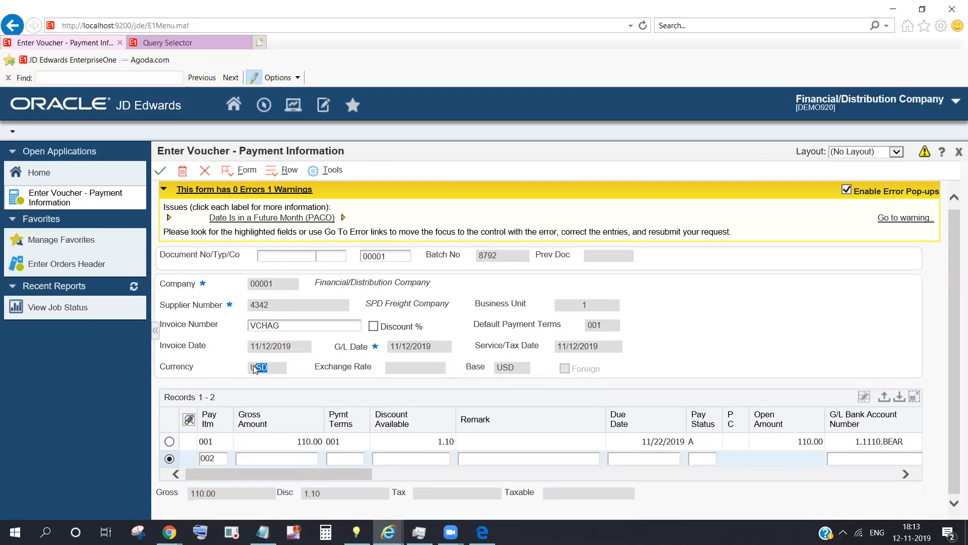
{"action": "left_click", "coordinate": [279, 362]}
{"action": "left_click", "coordinate": [440, 351]}
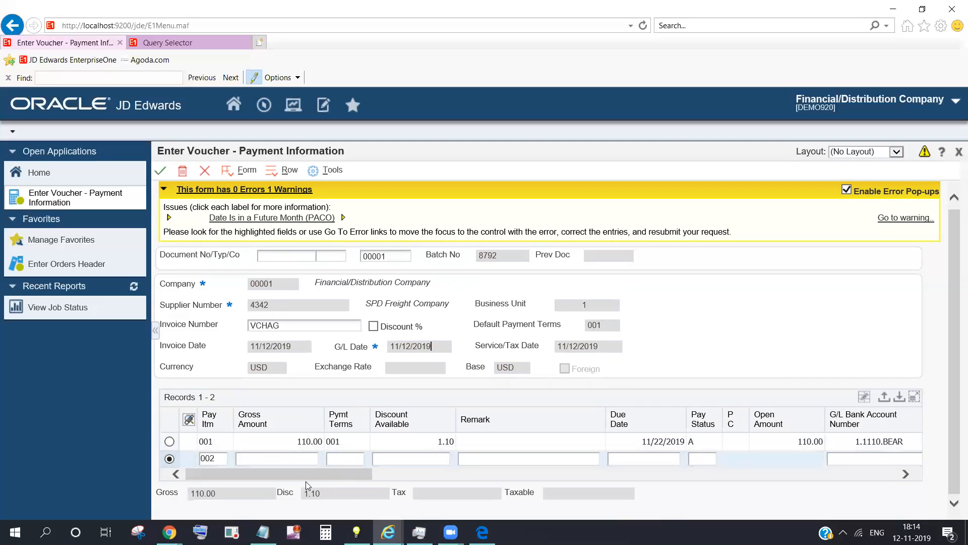
{"action": "left_click_drag", "start_coordinate": [312, 475], "coordinate": [353, 461]}
{"action": "left_click_drag", "start_coordinate": [188, 441], "coordinate": [174, 427]}
{"action": "double_click", "coordinate": [606, 327]}
{"action": "left_click_drag", "start_coordinate": [341, 472], "coordinate": [350, 471]}
{"action": "left_click", "coordinate": [378, 442]}
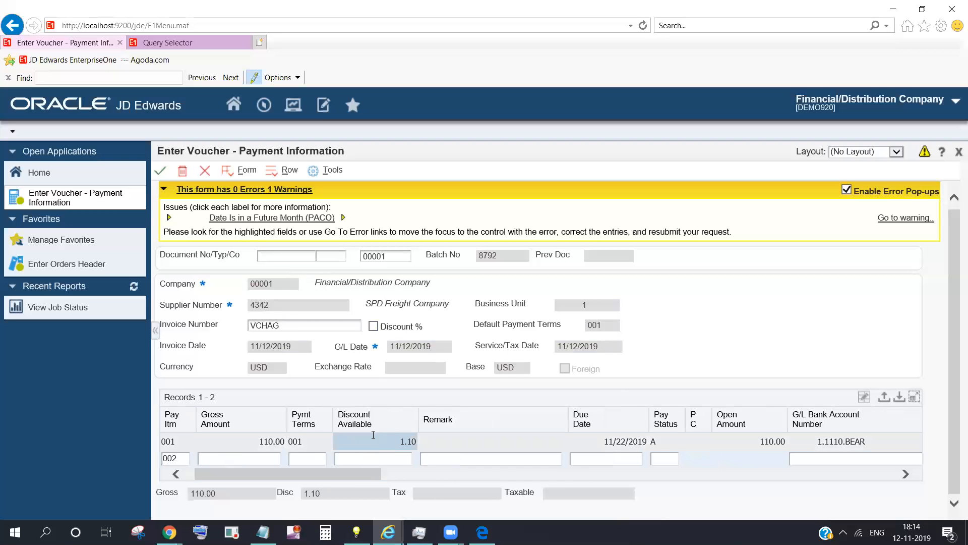
{"action": "left_click", "coordinate": [603, 326]}
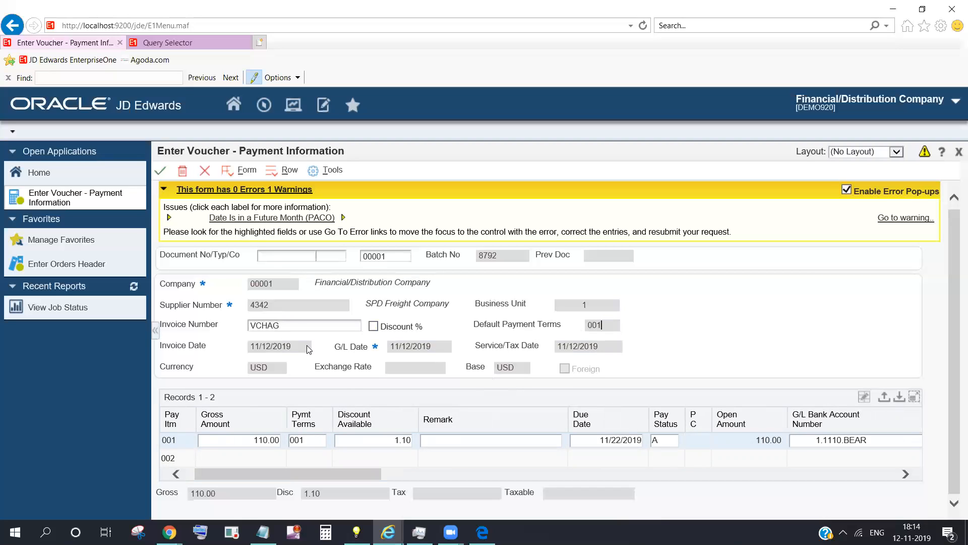
{"action": "left_click", "coordinate": [276, 460]}
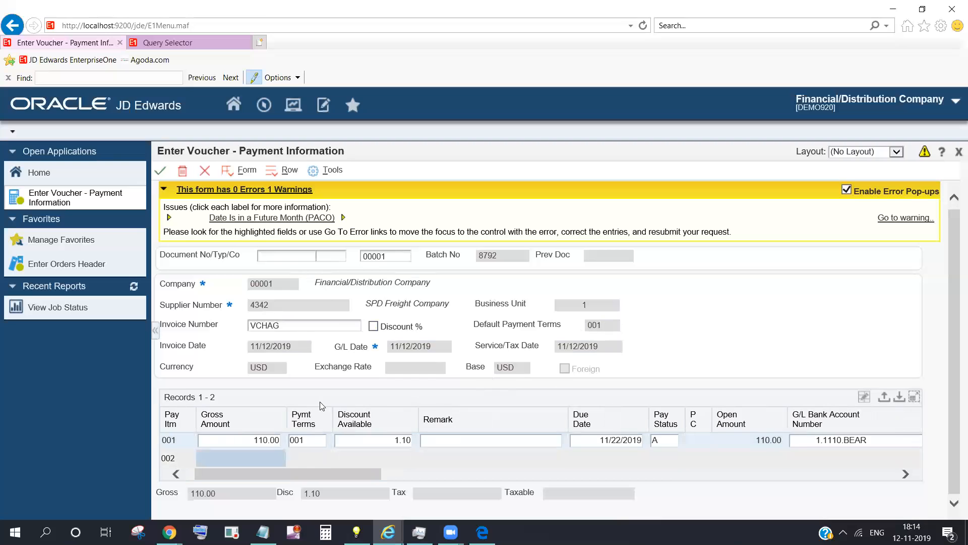
{"action": "left_click_drag", "start_coordinate": [286, 273], "coordinate": [522, 344]}
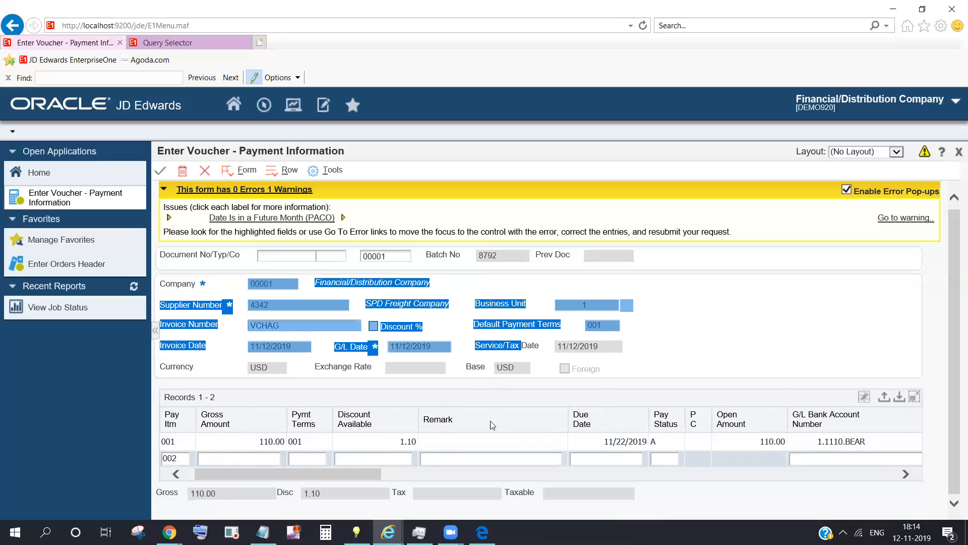
{"action": "left_click", "coordinate": [354, 459]}
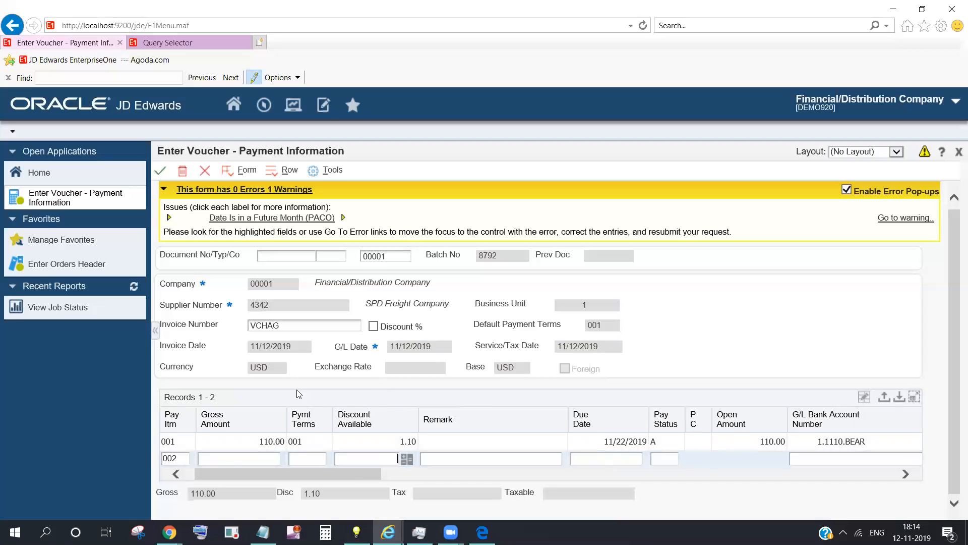
- Cancel the unsaved voucher entry and return to the supplier ledger inquiry, showing its voucher record from the document number column
{"action": "left_click", "coordinate": [207, 472]}
{"action": "left_click_drag", "start_coordinate": [248, 474], "coordinate": [226, 477]}
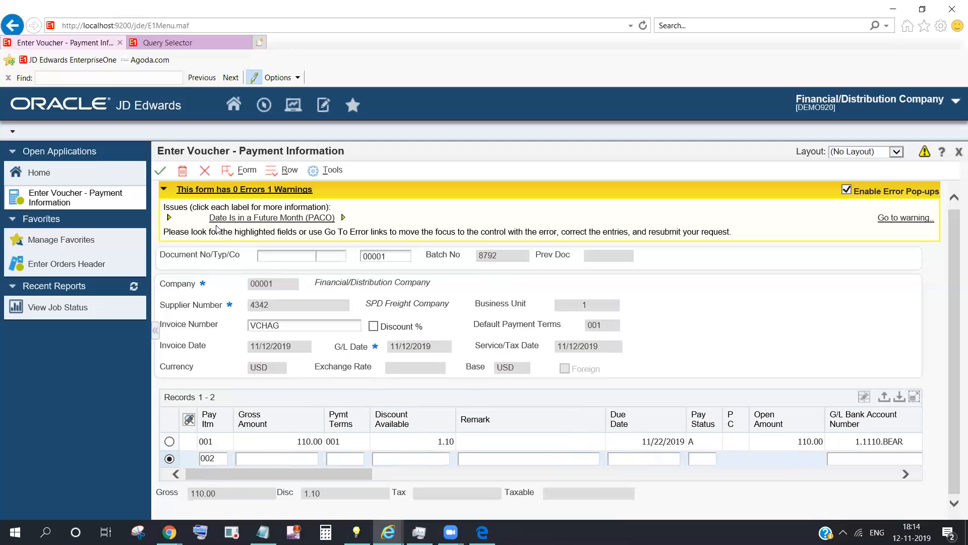
{"action": "left_click", "coordinate": [205, 172]}
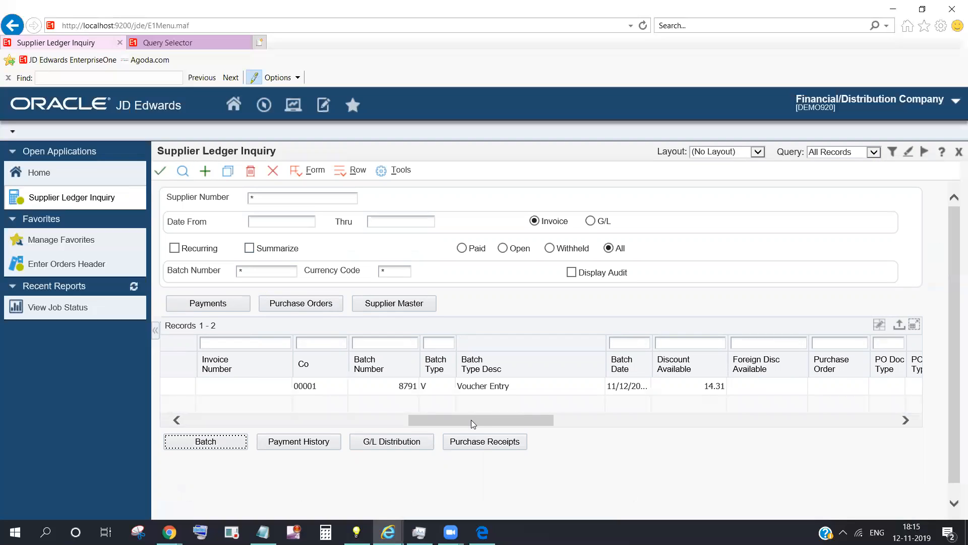
{"action": "left_click_drag", "start_coordinate": [471, 420], "coordinate": [237, 410]}
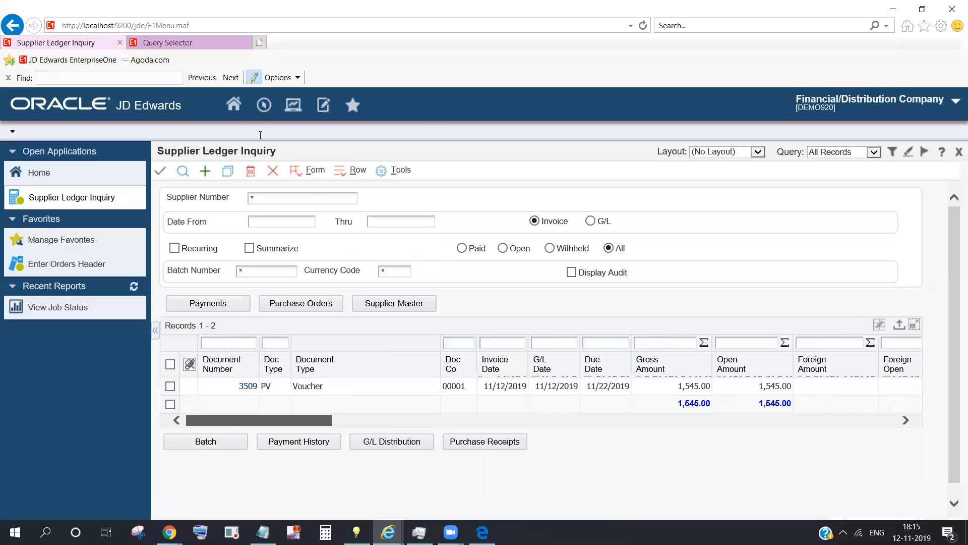
{"action": "left_click", "coordinate": [266, 107]}
{"action": "key", "text": "BackSpace"}
{"action": "type", "text": "p.000"}
{"action": "key", "text": "BackSpace"}
{"action": "key", "text": "BackSpace"}
{"action": "key", "text": "BackSpace"}
{"action": "key", "text": "BackSpace"}
{"action": "key", "text": "BackSpace"}
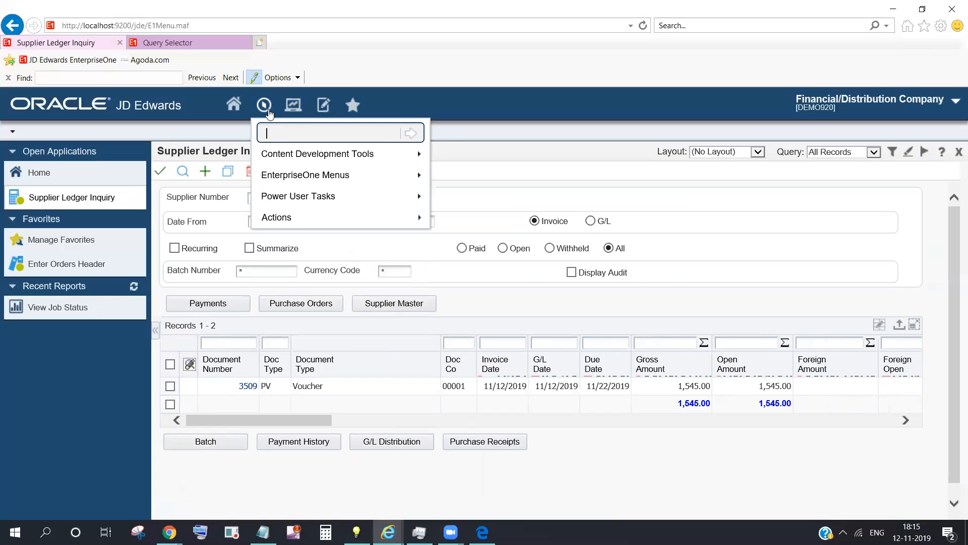
{"action": "type", "text": "p000"}
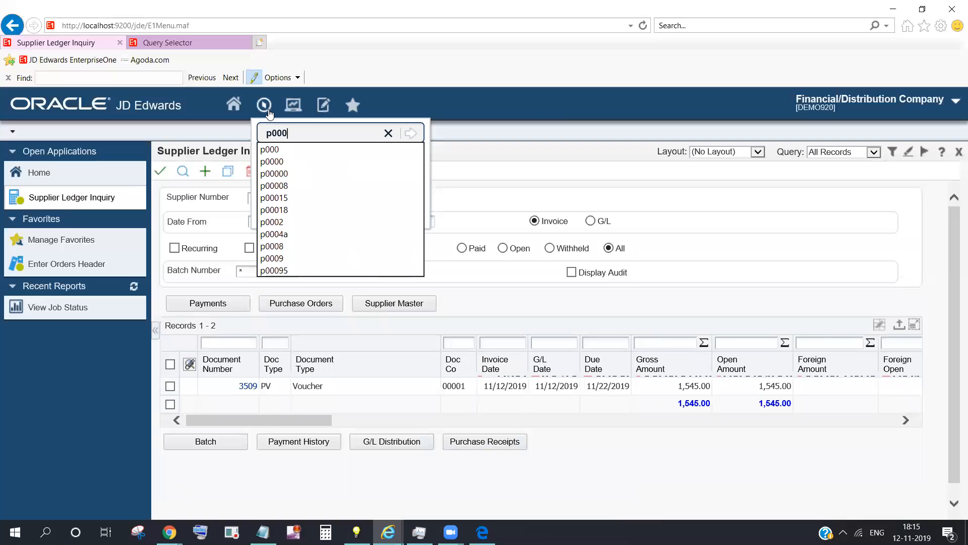
{"action": "type", "text": "8"}
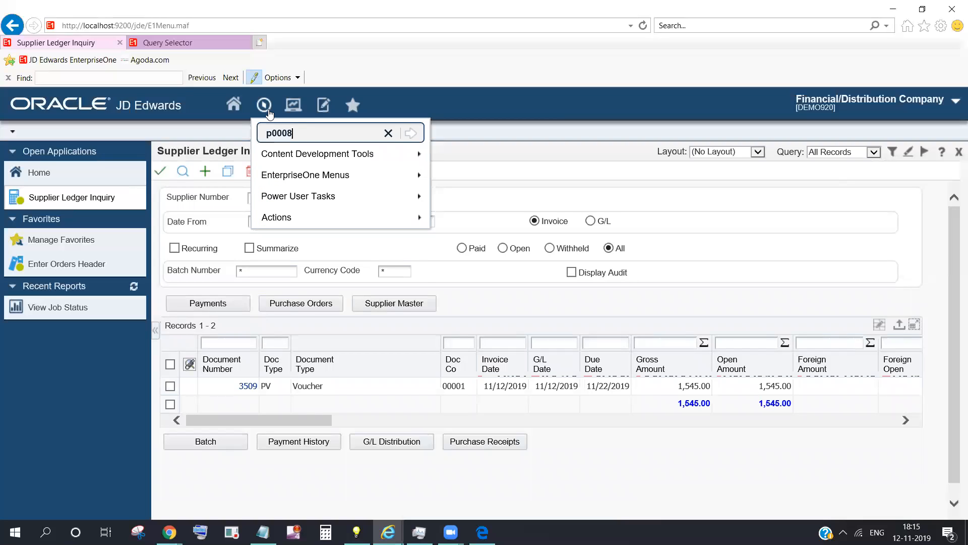
{"action": "left_click", "coordinate": [412, 134]}
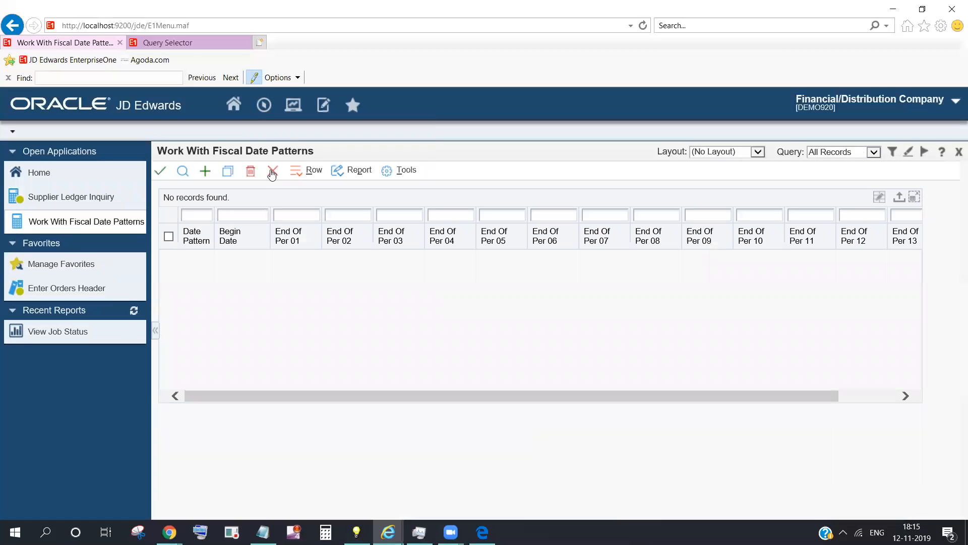
{"action": "left_click", "coordinate": [274, 172]}
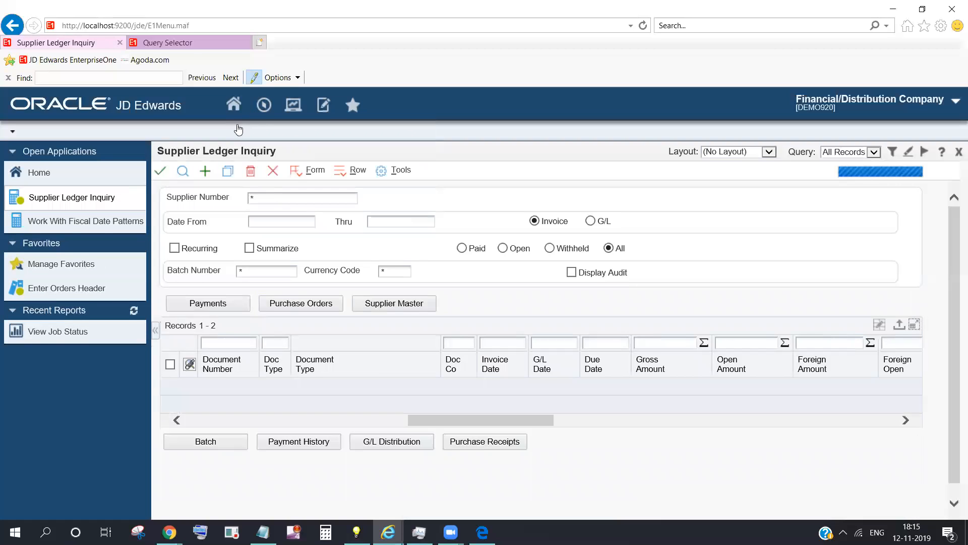
- Open the Work With Tax File application using fast path code p0018 and list all tax records
{"action": "left_click", "coordinate": [263, 107]}
{"action": "key", "text": "BackSpace"}
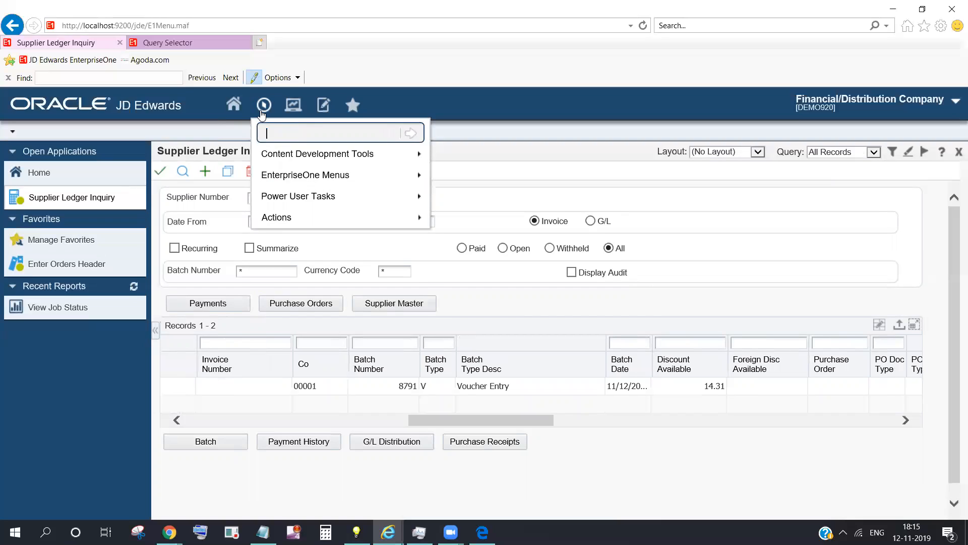
{"action": "type", "text": "p00"}
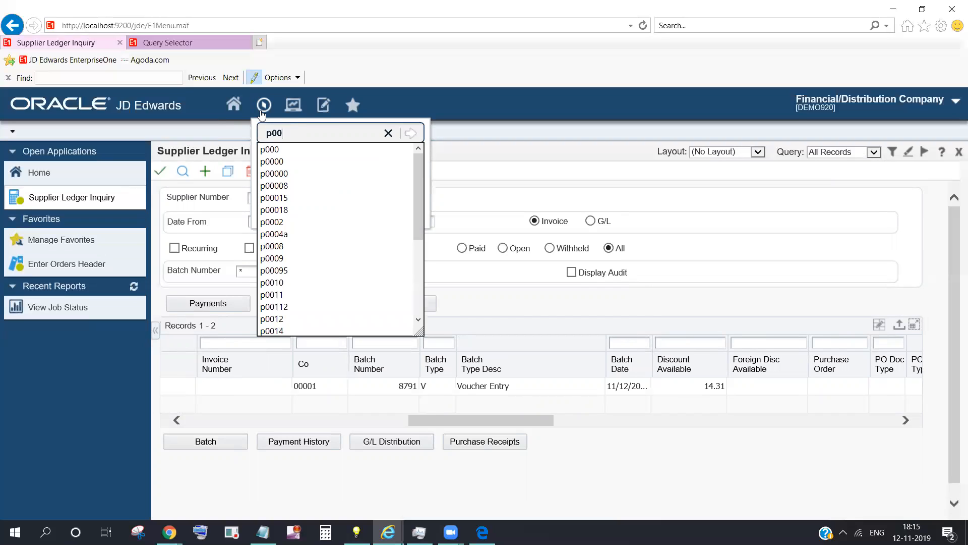
{"action": "type", "text": "18"}
{"action": "left_click", "coordinate": [410, 133]}
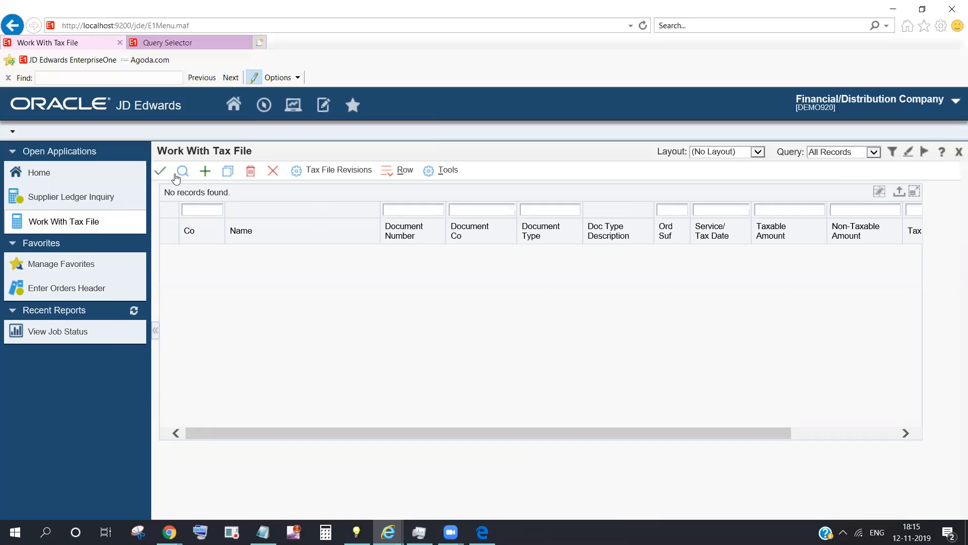
{"action": "left_click", "coordinate": [182, 172]}
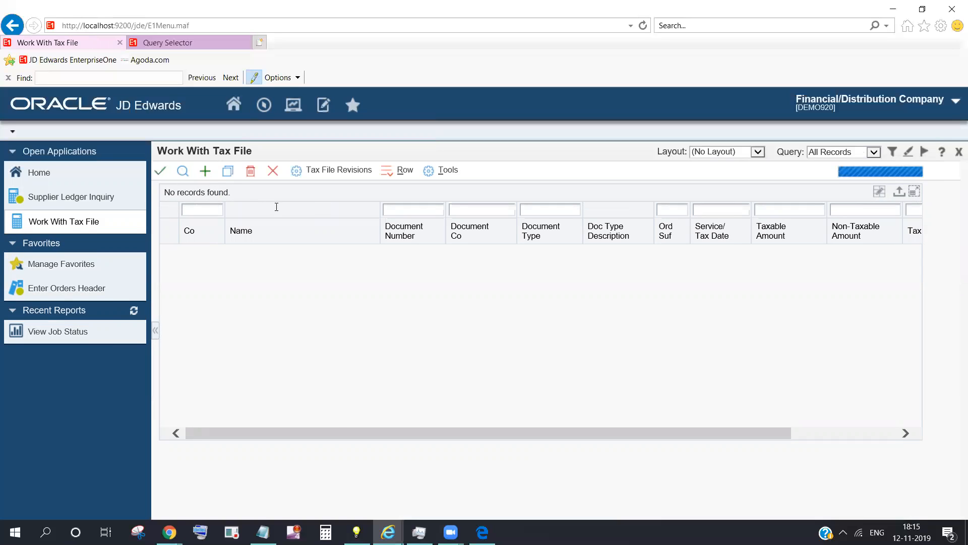
- Open the Work With Addresses application using fast path code p01012
{"action": "left_click", "coordinate": [264, 108]}
{"action": "key", "text": "BackSpace"}
{"action": "type", "text": "p"}
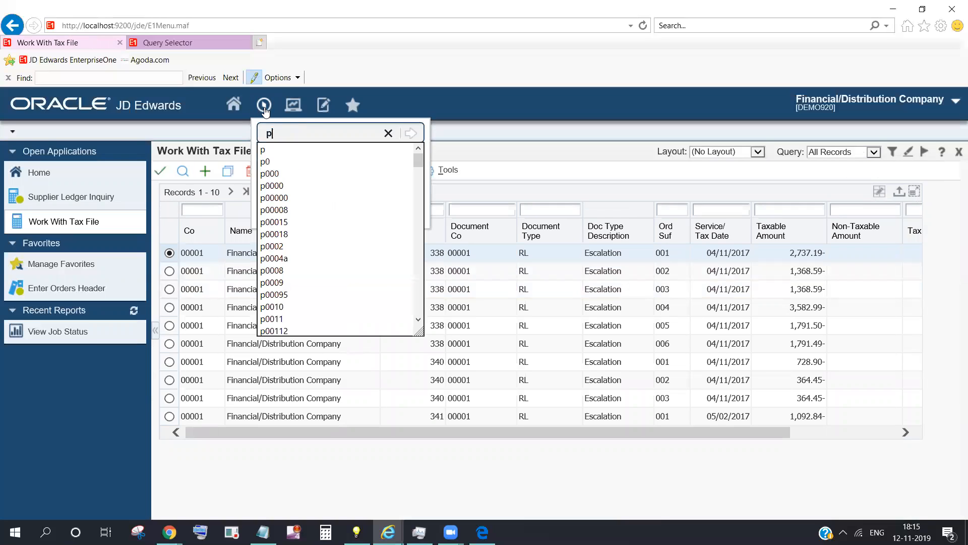
{"action": "type", "text": "04"}
{"action": "key", "text": "BackSpace"}
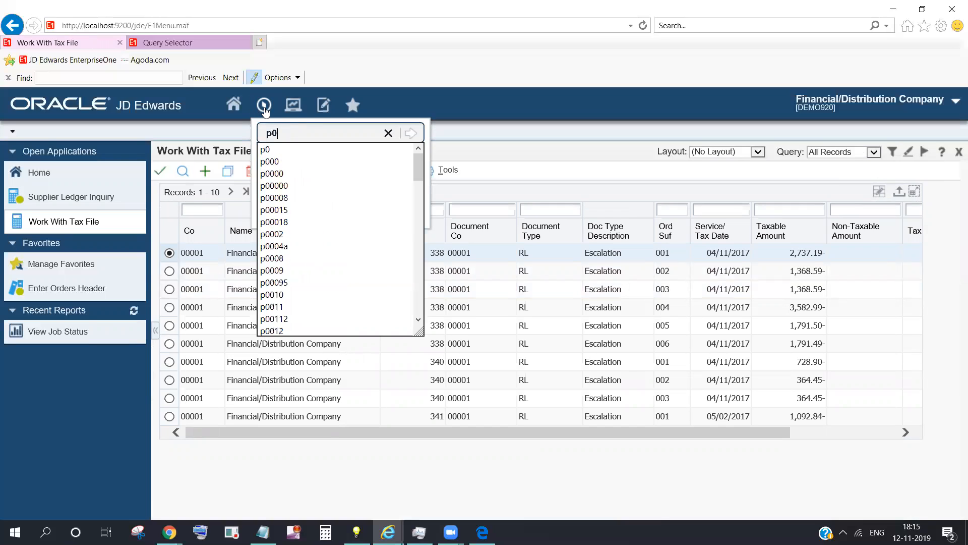
{"action": "type", "text": "1012"}
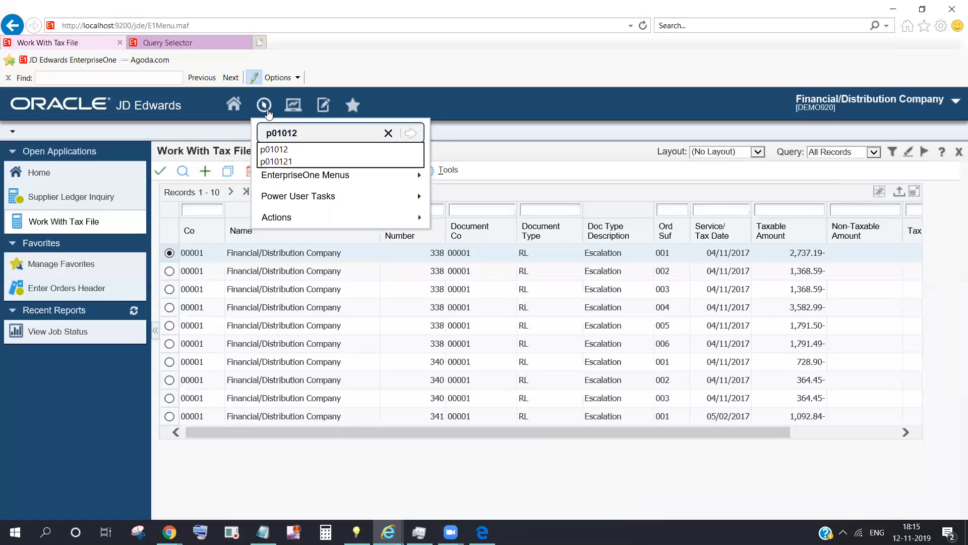
{"action": "left_click", "coordinate": [402, 135]}
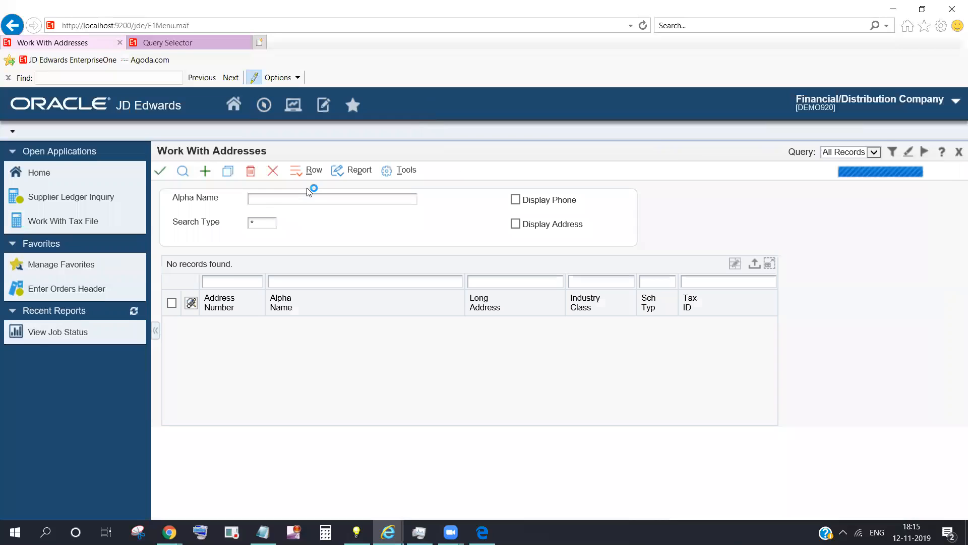
- Find SPD Freight Company by its address number and open its Address Book Revision record
{"action": "left_click", "coordinate": [235, 283]}
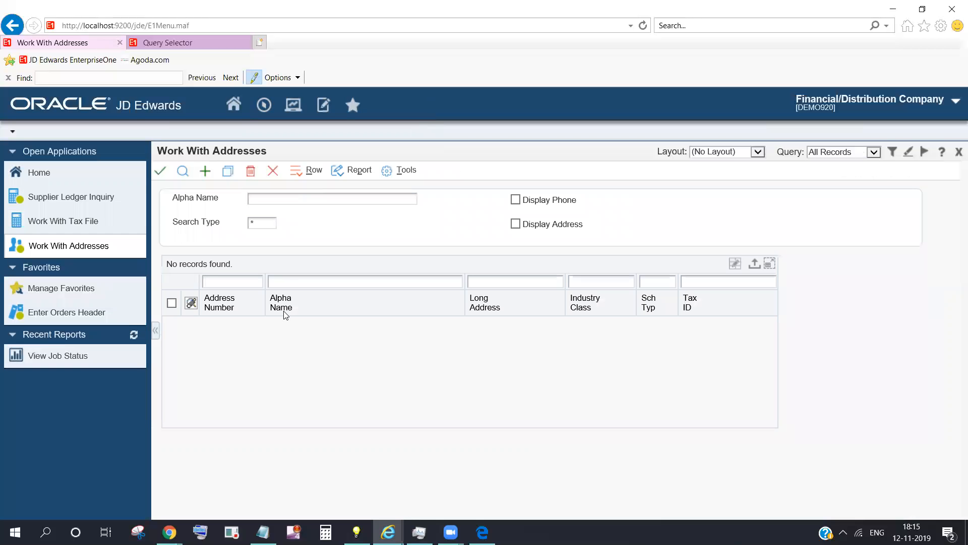
{"action": "type", "text": "4342"}
{"action": "left_click", "coordinate": [182, 171]}
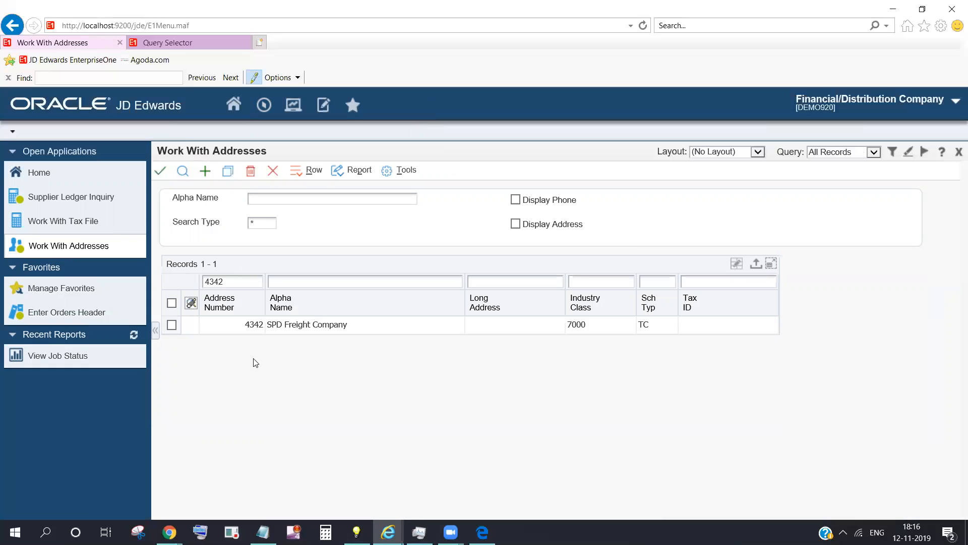
{"action": "left_click", "coordinate": [171, 324]}
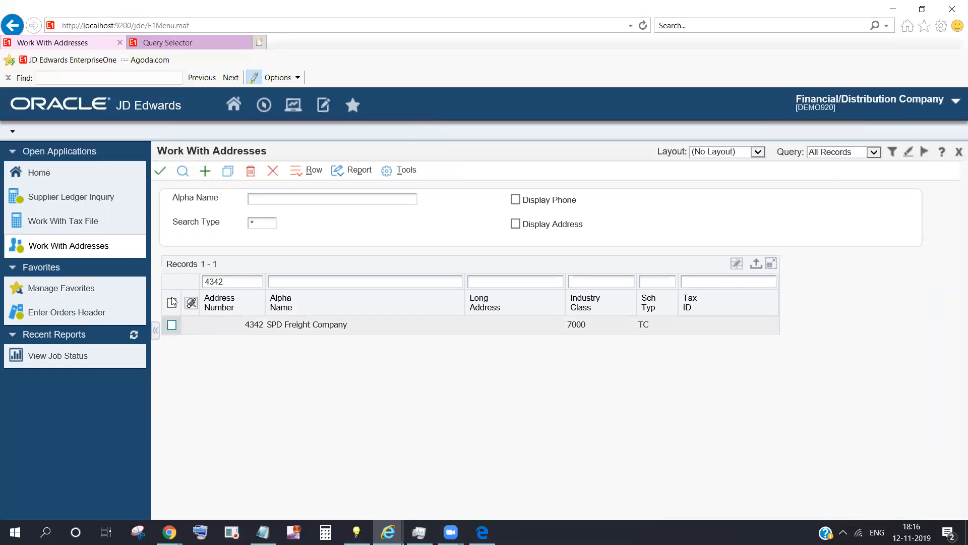
{"action": "left_click", "coordinate": [160, 170]}
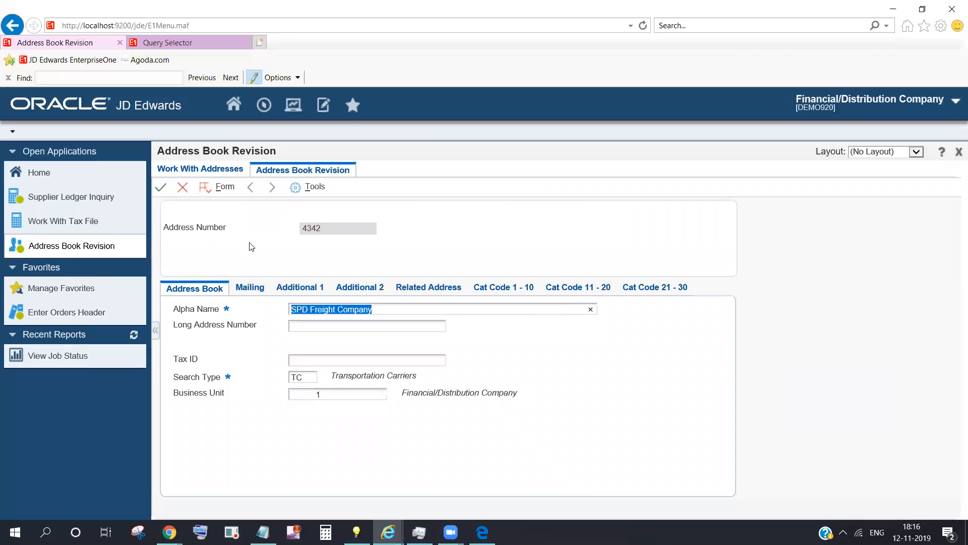
- Examine the supplier's Tax ID field, and close the address book record and the address list without saving
{"action": "left_click", "coordinate": [315, 362]}
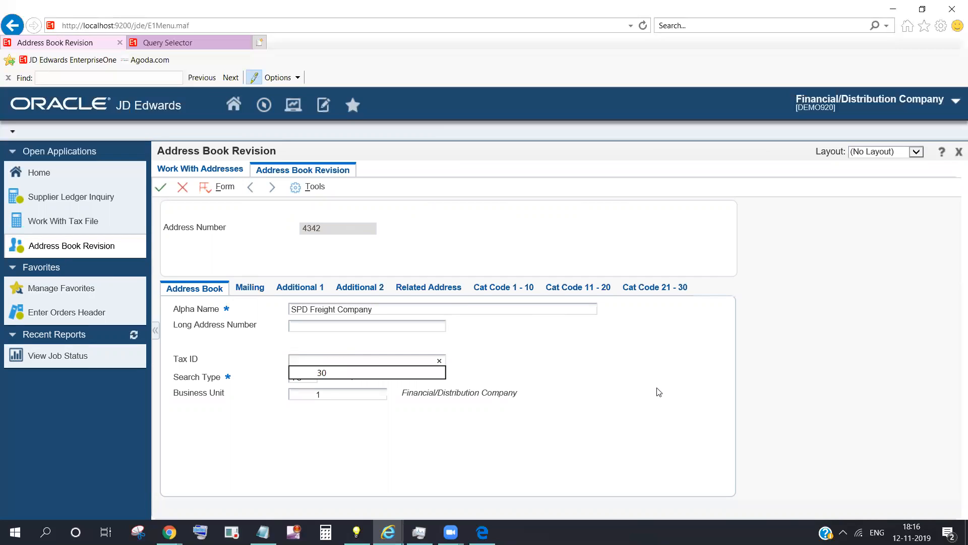
{"action": "left_click", "coordinate": [183, 190]}
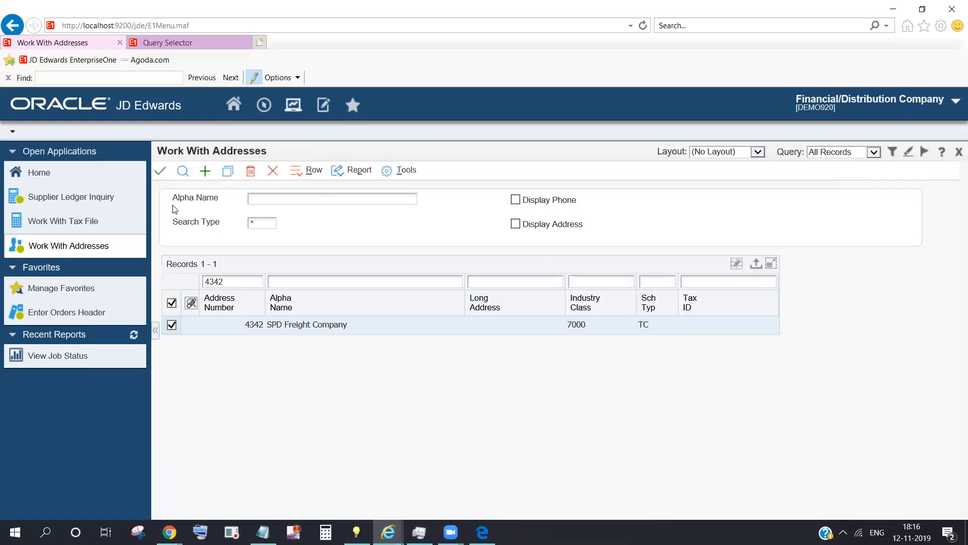
{"action": "left_click", "coordinate": [275, 174]}
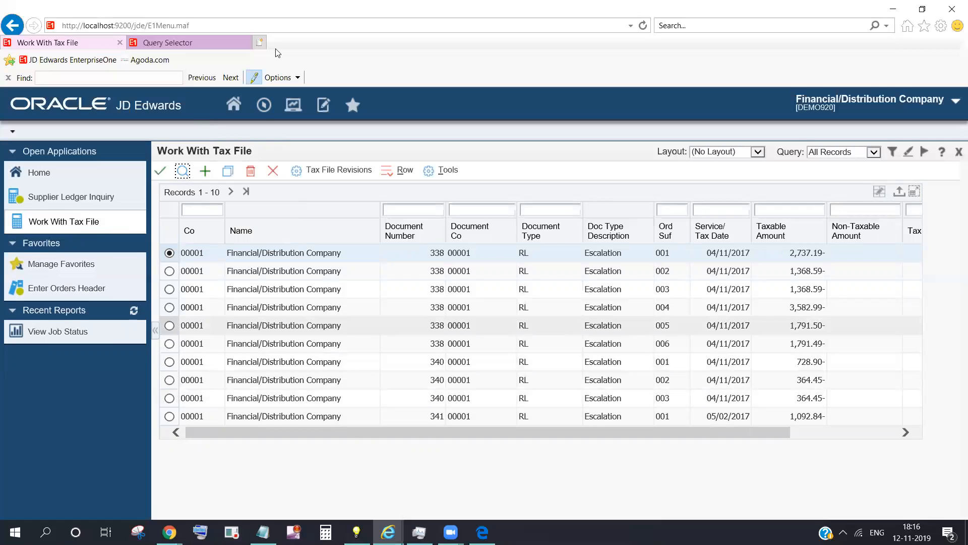
- Open Work With Interactive Versions using the fast path code iv
{"action": "left_click", "coordinate": [264, 105]}
{"action": "type", "text": "iv"}
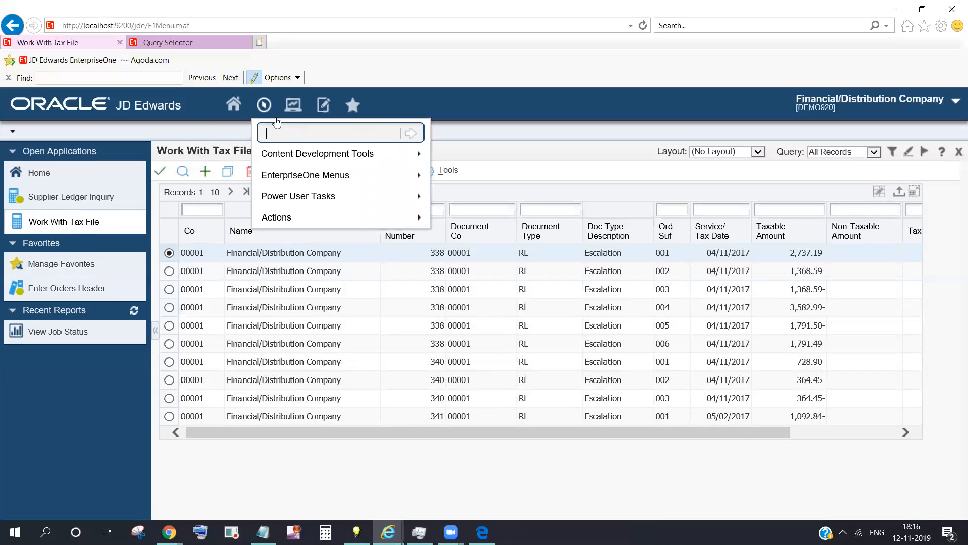
{"action": "key", "text": "Return"}
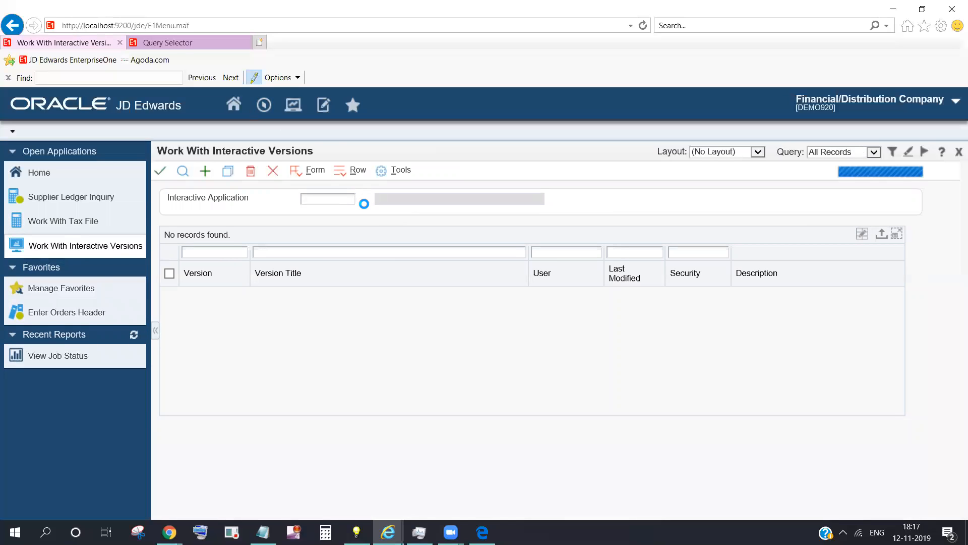
- Search the interactive applications for member descriptions matching Tax*
{"action": "left_click", "coordinate": [363, 202]}
{"action": "left_click", "coordinate": [470, 268]}
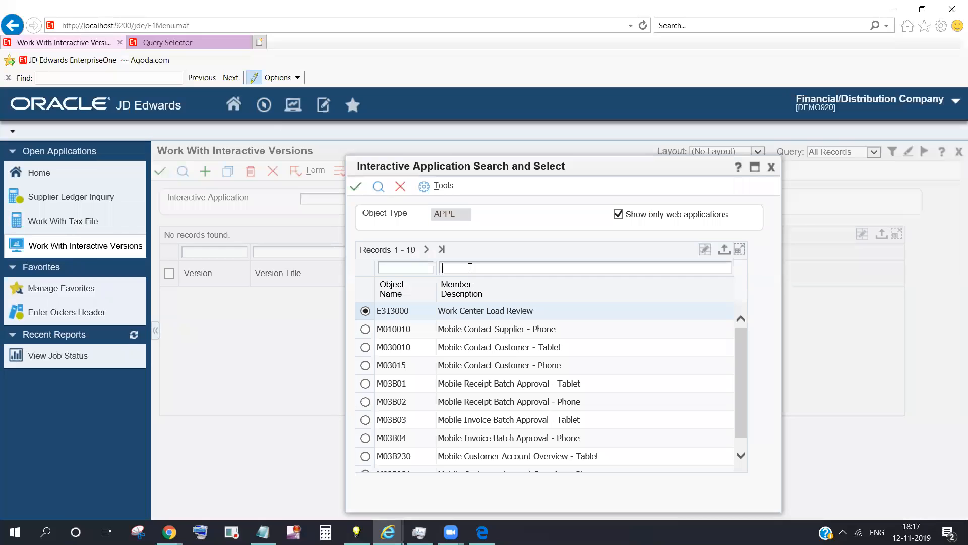
{"action": "type", "text": "Tax*"}
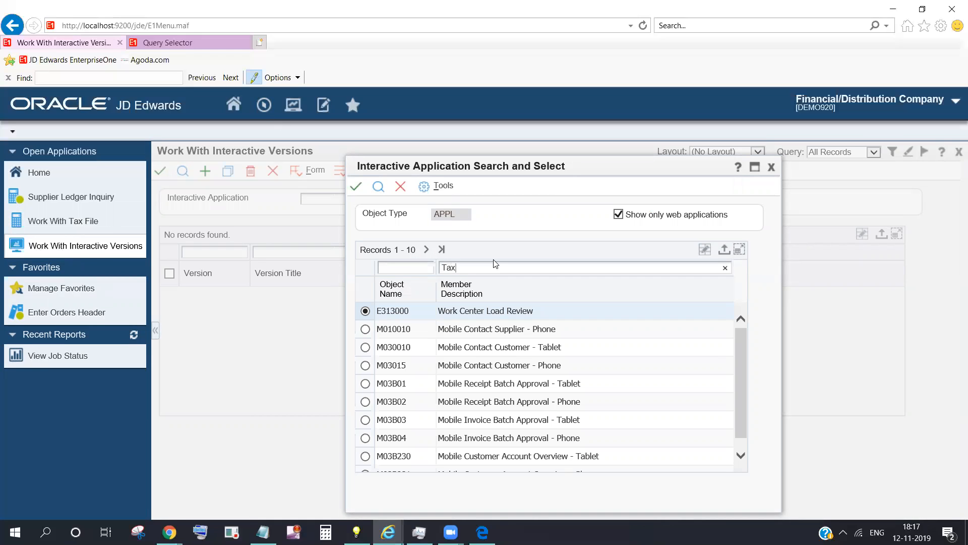
{"action": "left_click", "coordinate": [382, 190]}
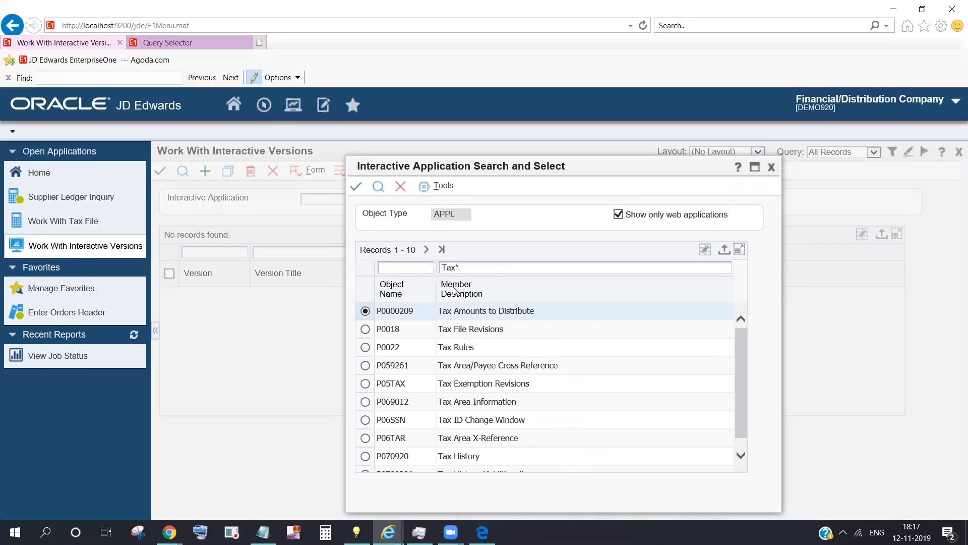
- Check the P0018 Tax File Revisions and P0022 Tax Rules entries, and leave the application search without selecting one
{"action": "left_click", "coordinate": [410, 348]}
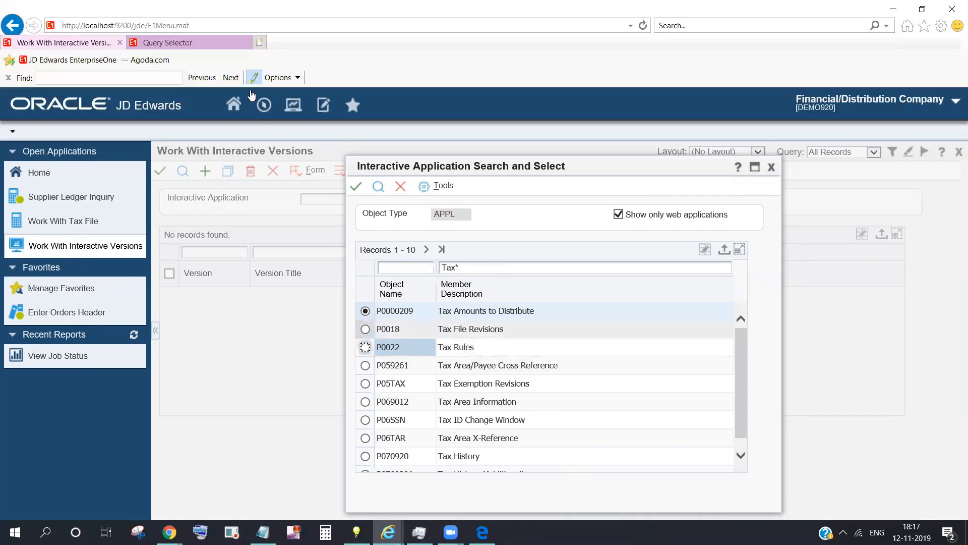
{"action": "left_click", "coordinate": [513, 337]}
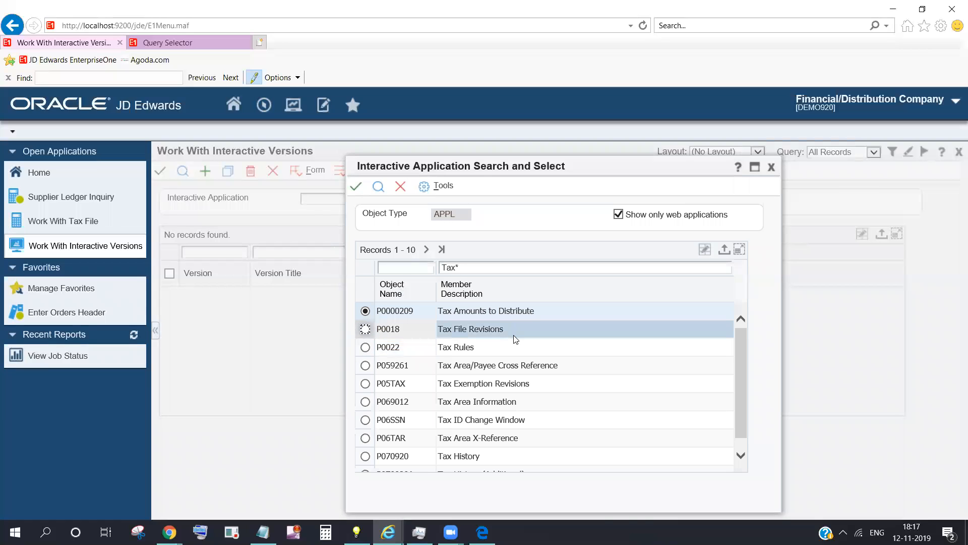
{"action": "left_click", "coordinate": [425, 348]}
{"action": "left_click", "coordinate": [422, 330]}
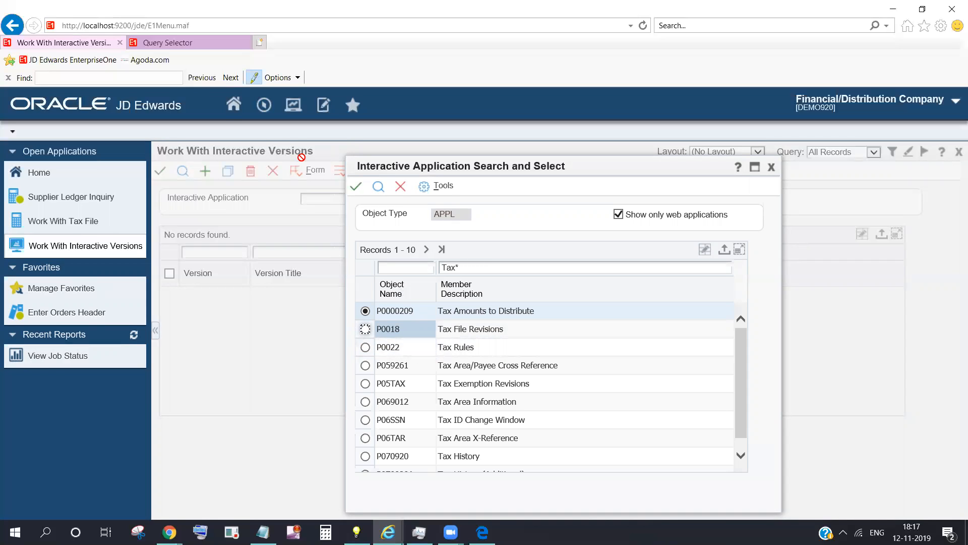
{"action": "left_click", "coordinate": [400, 187]}
- Open the Work With Tax Rules application using fast path code p0022
{"action": "left_click", "coordinate": [286, 115]}
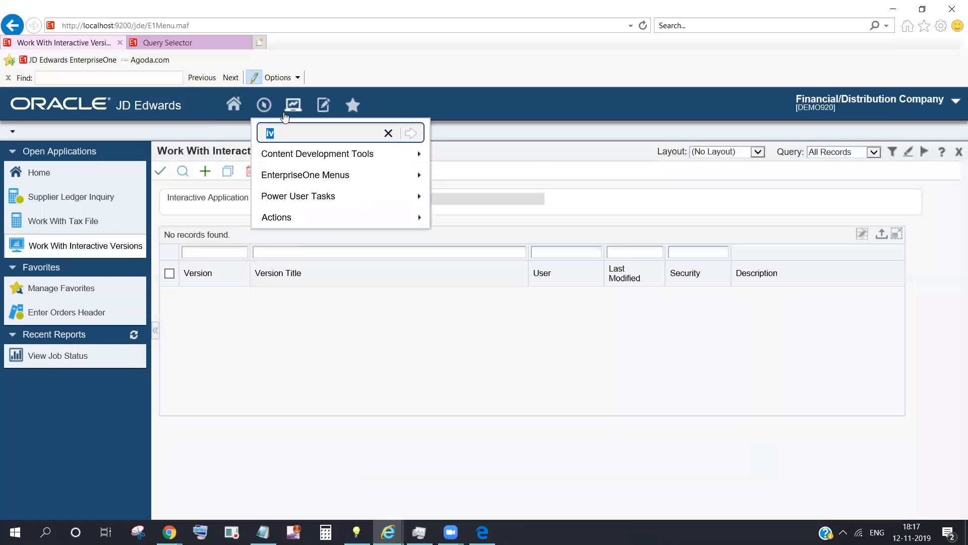
{"action": "key", "text": "BackSpace"}
{"action": "type", "text": "p0022"}
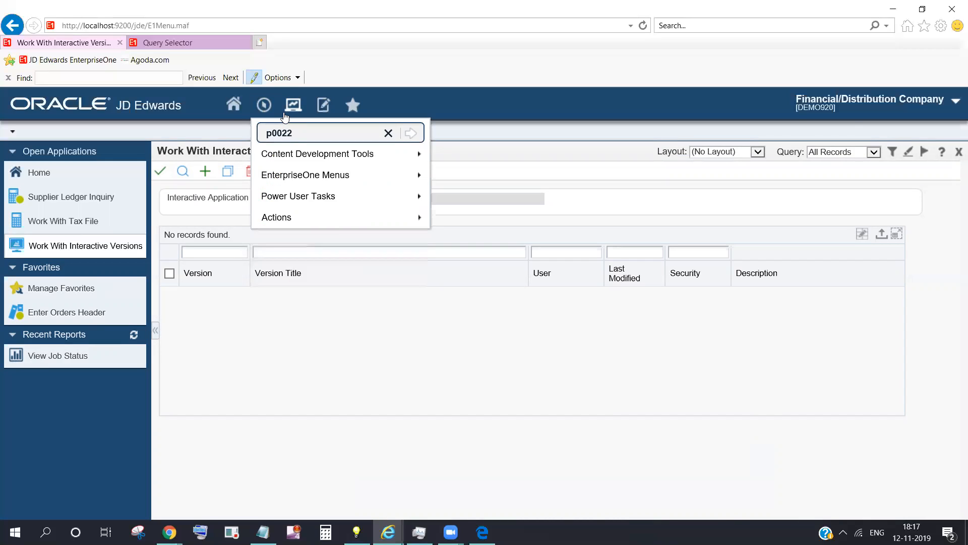
{"action": "key", "text": "Return"}
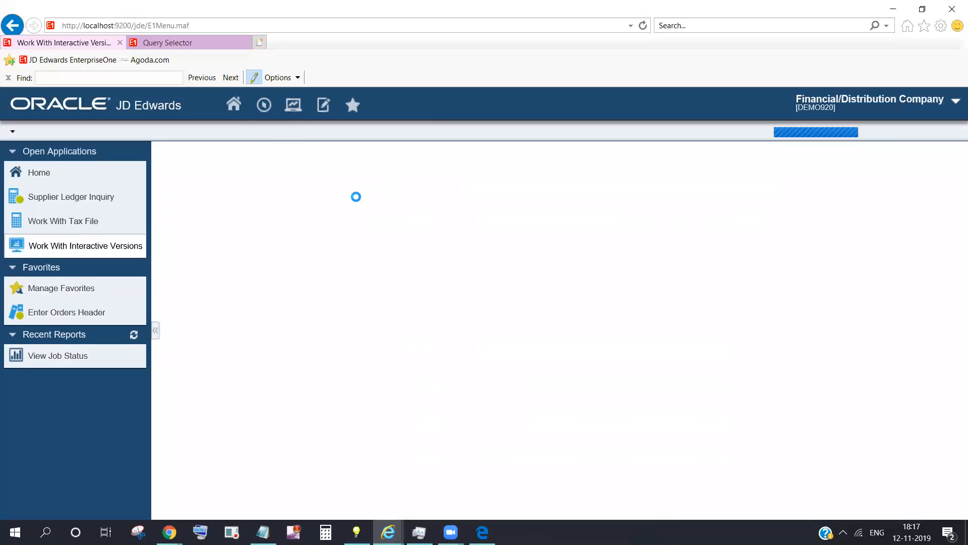
- List all tax rules and open the A/R rule of company 00001 to review its tolerance and calculation settings
{"action": "left_click", "coordinate": [188, 173]}
{"action": "left_click", "coordinate": [170, 252]}
{"action": "left_click", "coordinate": [160, 170]}
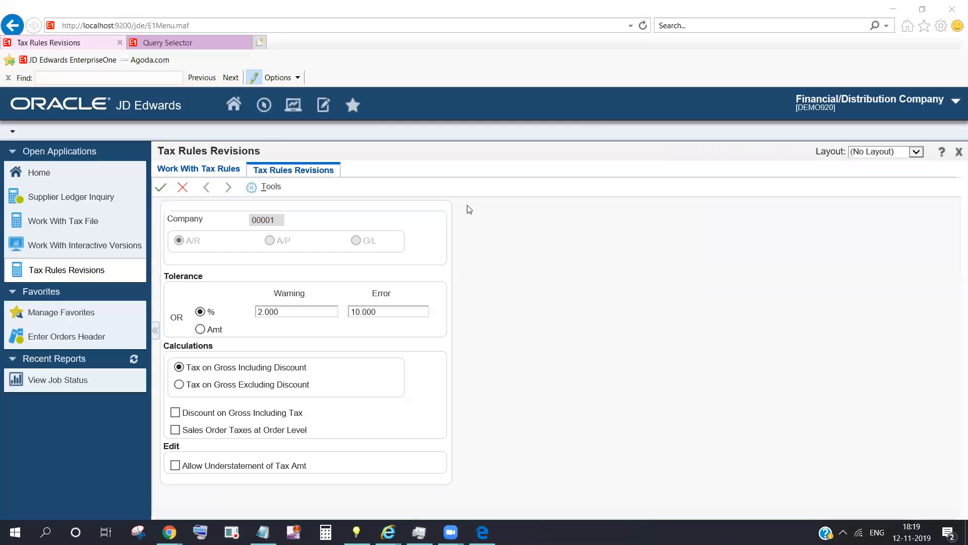
- Close the Tax Rules Revisions form without saving and return to the tax rules list
{"action": "right_click", "coordinate": [210, 185]}
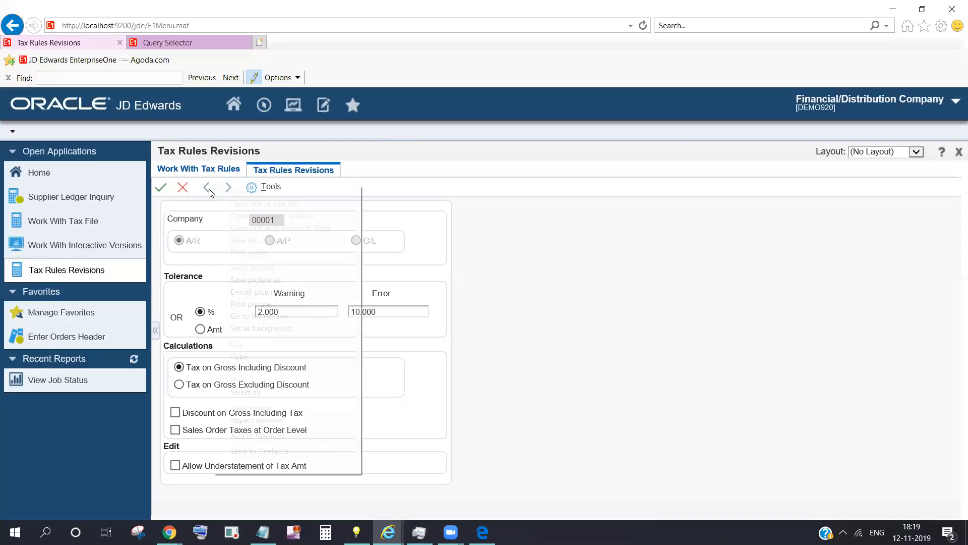
{"action": "left_click", "coordinate": [618, 283]}
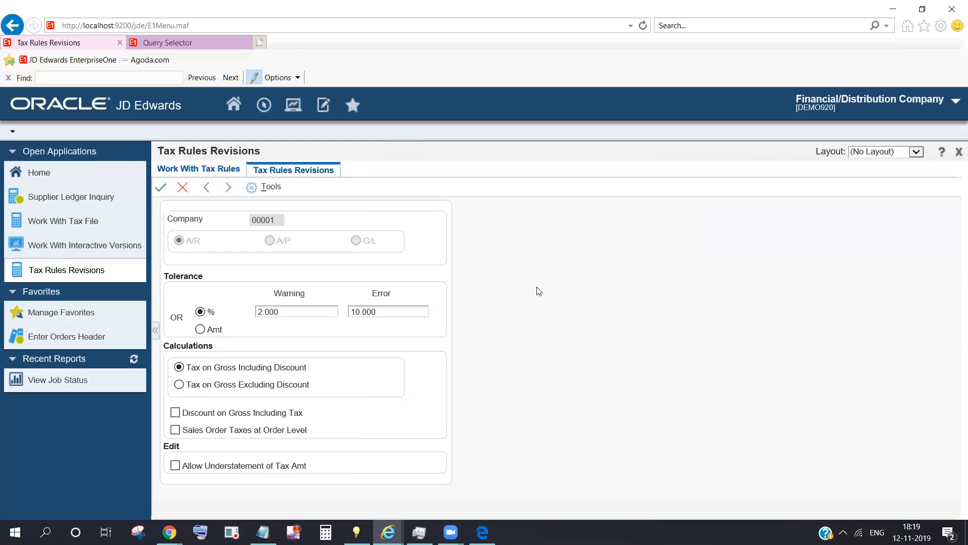
{"action": "left_click", "coordinate": [183, 189]}
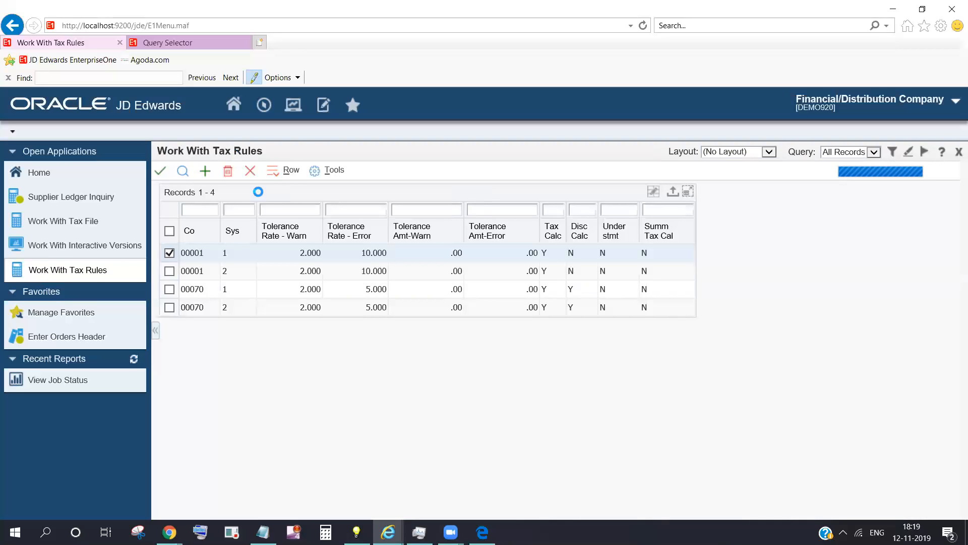
- Open the Work With Tax Rate/Areas application using fast path code p4008
{"action": "left_click", "coordinate": [264, 106]}
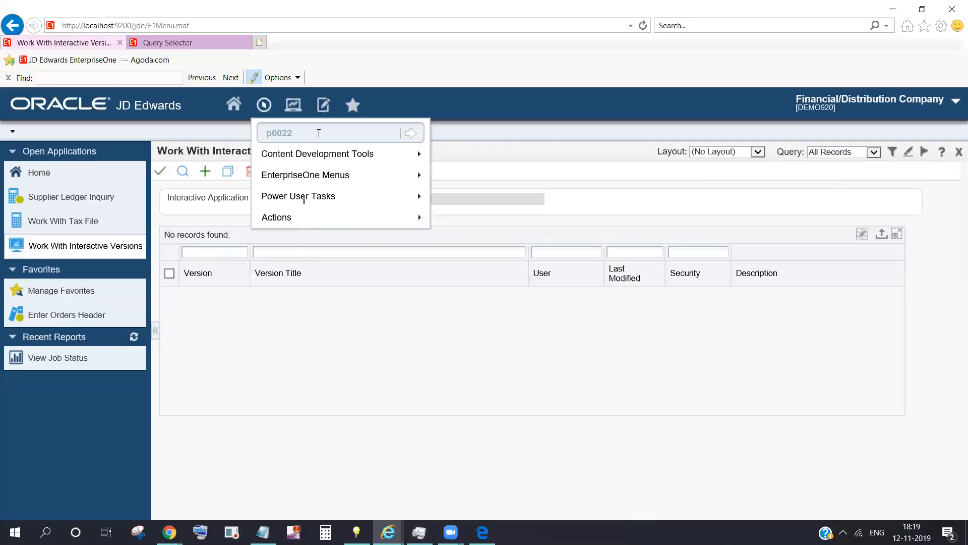
{"action": "type", "text": "p431"}
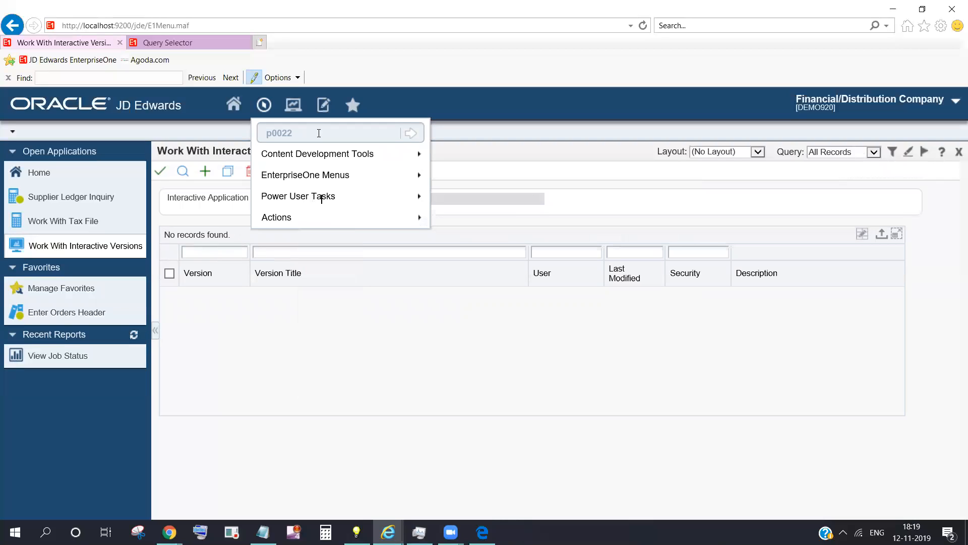
{"action": "key", "text": "Return"}
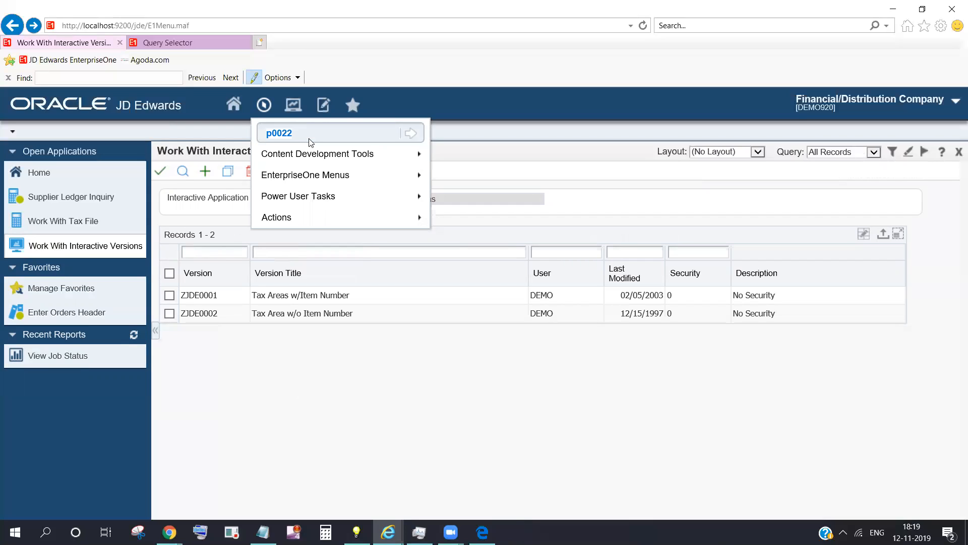
{"action": "left_click", "coordinate": [304, 132]}
{"action": "key", "text": "BackSpace"}
{"action": "type", "text": "p4008"}
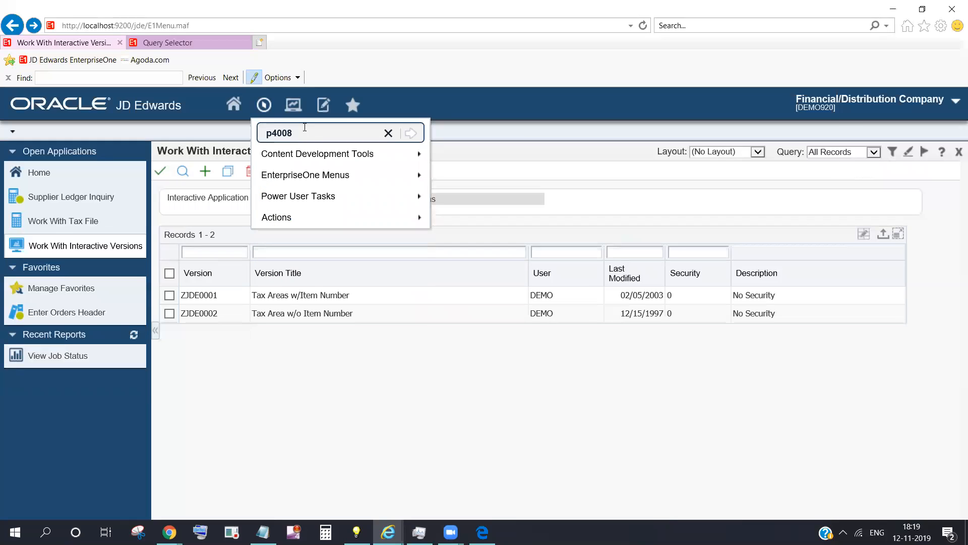
{"action": "key", "text": "Return"}
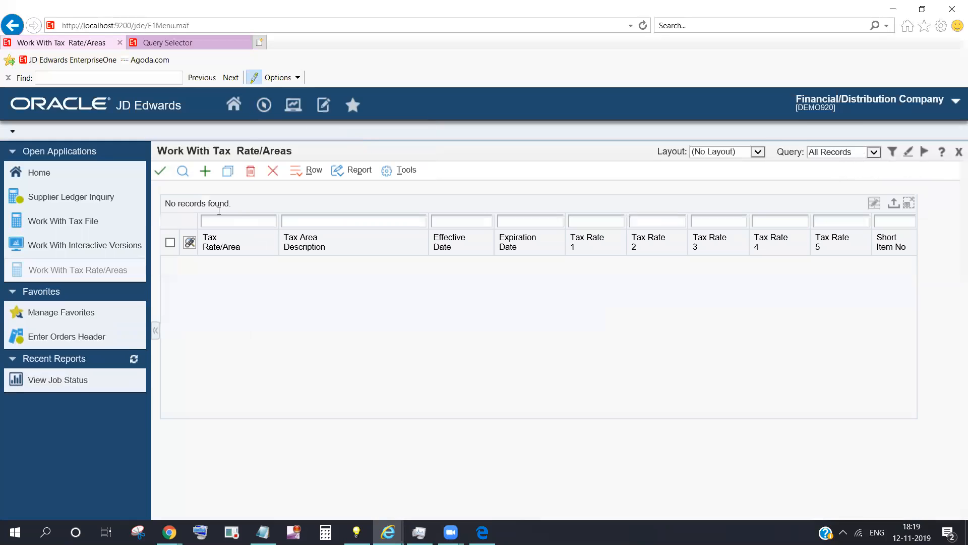
- List all tax rate/areas and open the GLDNJD record
{"action": "left_click", "coordinate": [183, 172]}
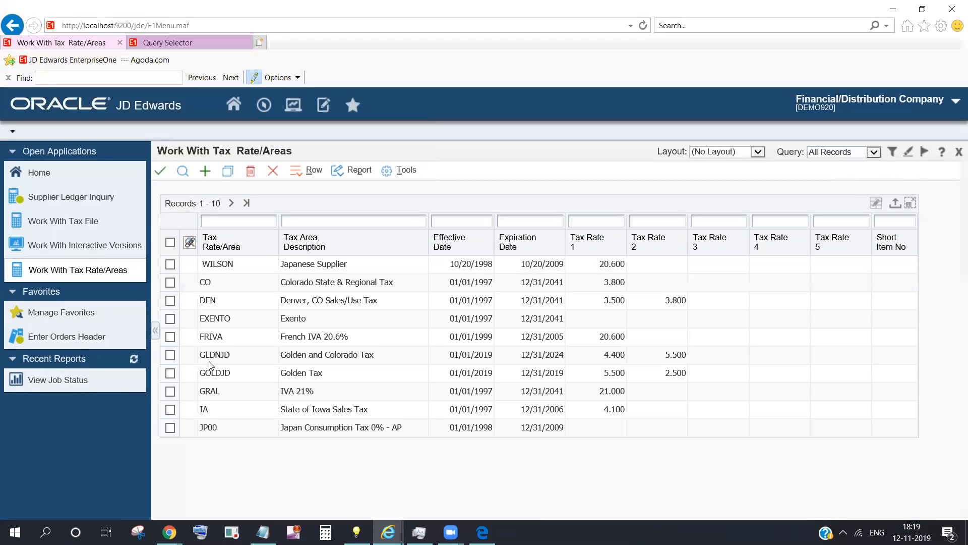
{"action": "left_click", "coordinate": [170, 355]}
{"action": "left_click", "coordinate": [162, 174]}
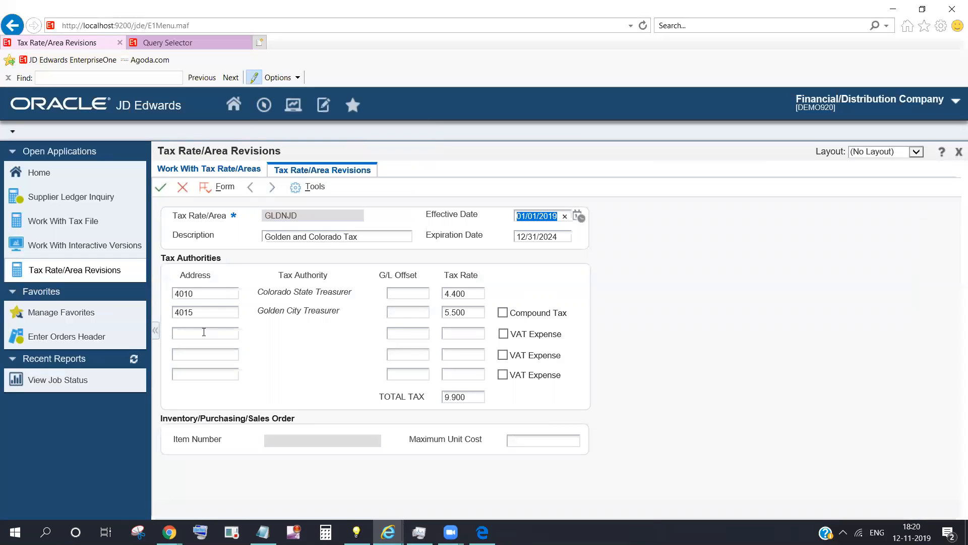
- Examine the Colorado State and Golden City tax authorities of GLDNJD, their tax rates and the first VAT Expense option
{"action": "left_click", "coordinate": [207, 294]}
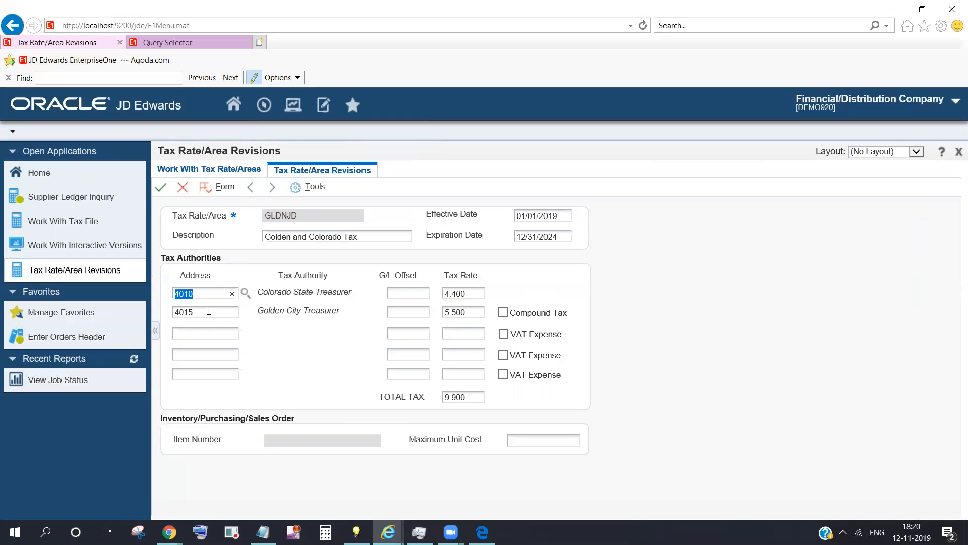
{"action": "left_click", "coordinate": [209, 313]}
{"action": "left_click", "coordinate": [467, 293]}
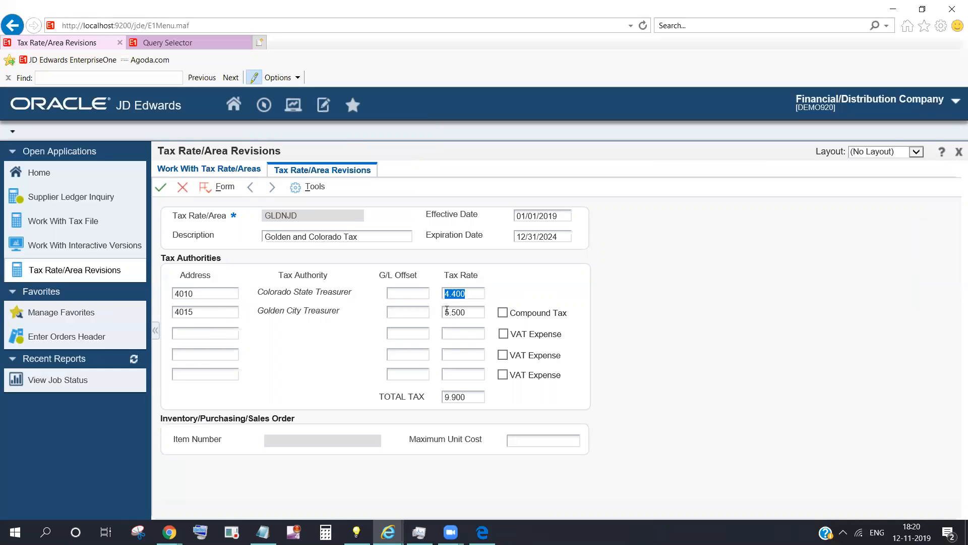
{"action": "left_click", "coordinate": [466, 313]}
{"action": "left_click", "coordinate": [504, 334]}
{"action": "left_click", "coordinate": [504, 335]}
{"action": "left_click", "coordinate": [504, 335]}
{"action": "left_click", "coordinate": [504, 335]}
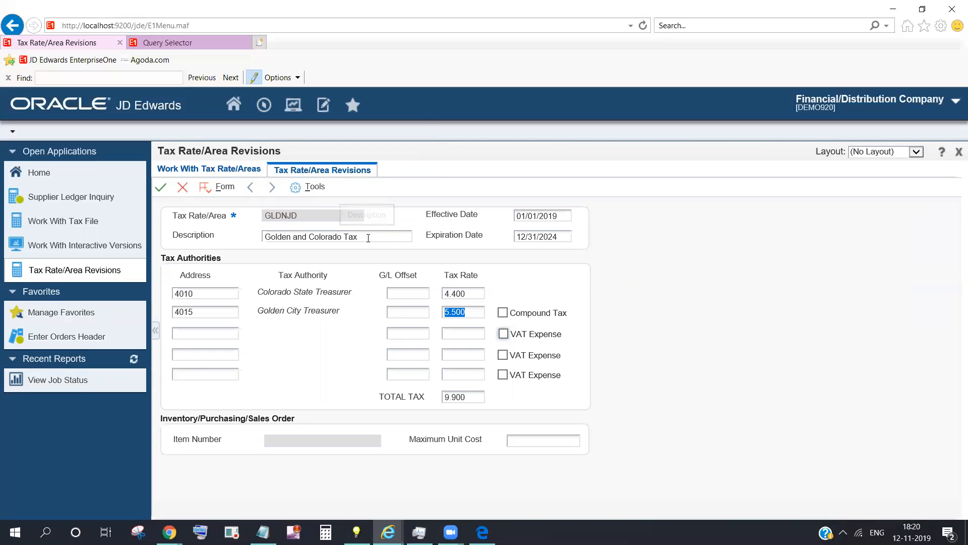
- Compare the two filled tax authority lines of GLDNJD with the blank third line and its VAT Expense option
{"action": "left_click", "coordinate": [212, 296]}
{"action": "left_click", "coordinate": [212, 314]}
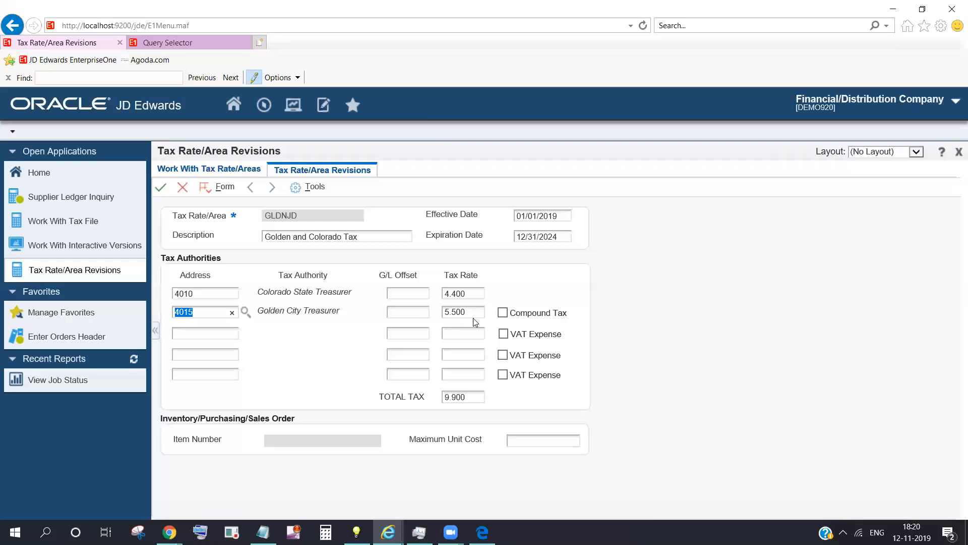
{"action": "left_click", "coordinate": [504, 334]}
{"action": "left_click", "coordinate": [200, 334]}
{"action": "left_click", "coordinate": [194, 334]}
{"action": "left_click", "coordinate": [285, 343]}
{"action": "left_click", "coordinate": [504, 334]}
{"action": "double_click", "coordinate": [456, 297]}
{"action": "double_click", "coordinate": [474, 317]}
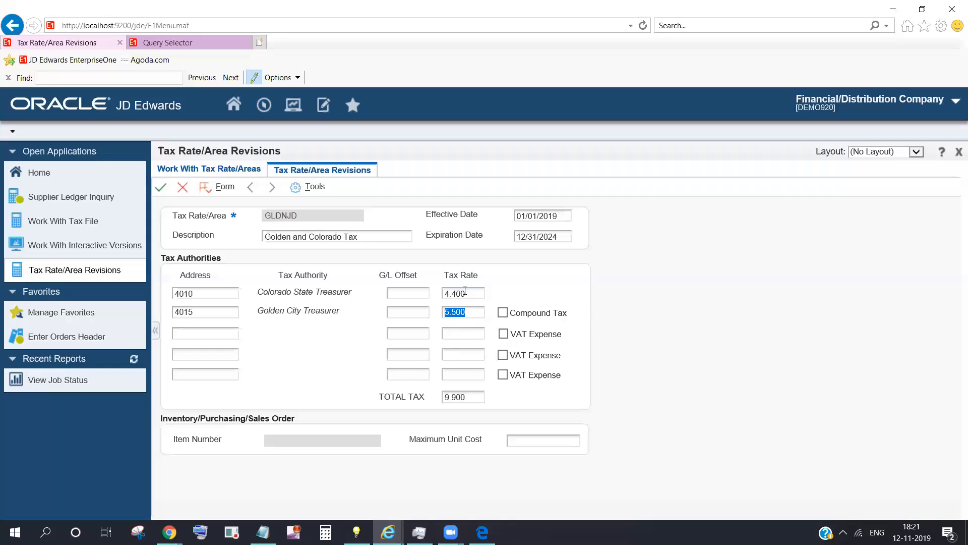
- Review which tax rate applies to each of the two tax authority addresses in GLDNJD
{"action": "double_click", "coordinate": [466, 293]}
{"action": "double_click", "coordinate": [474, 312]}
{"action": "left_click", "coordinate": [561, 285]}
{"action": "double_click", "coordinate": [205, 294]}
{"action": "double_click", "coordinate": [207, 314]}
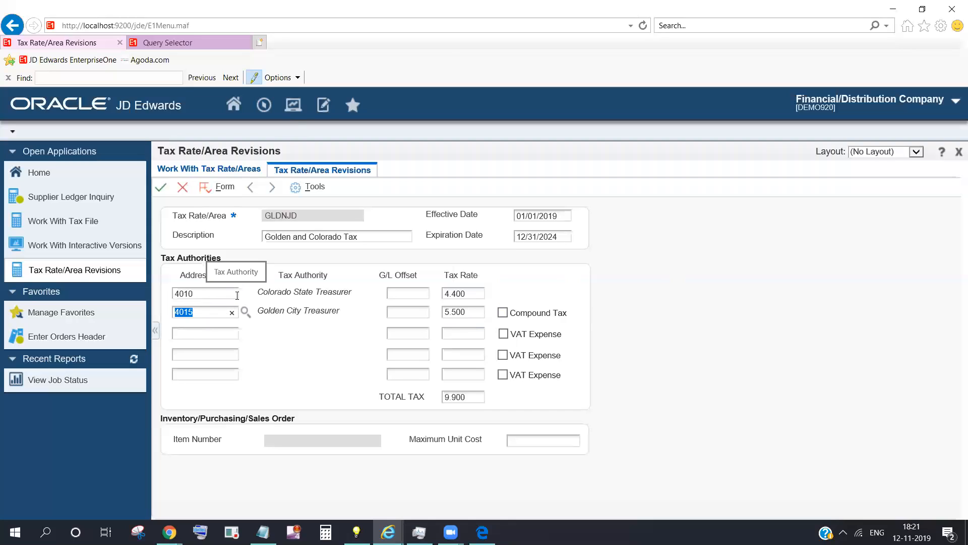
{"action": "double_click", "coordinate": [206, 293]}
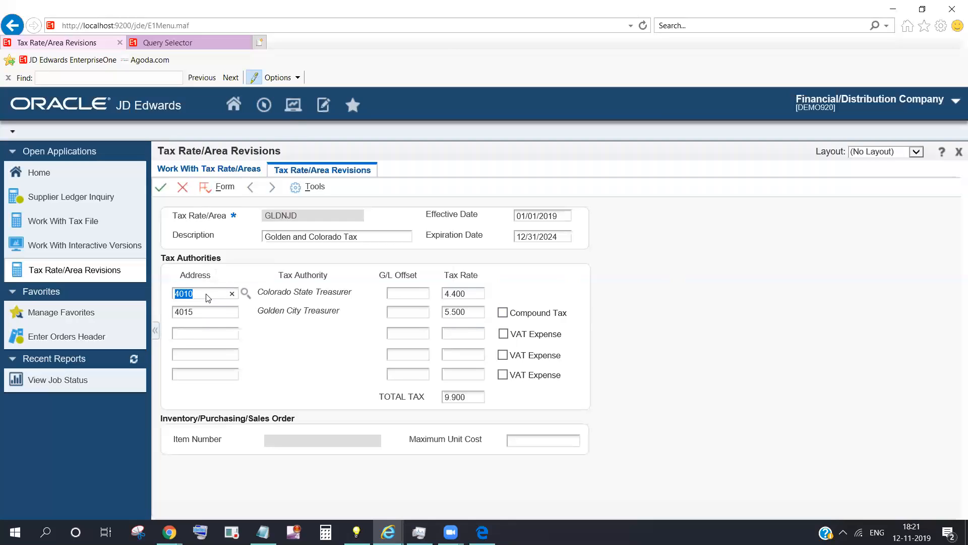
{"action": "double_click", "coordinate": [212, 316]}
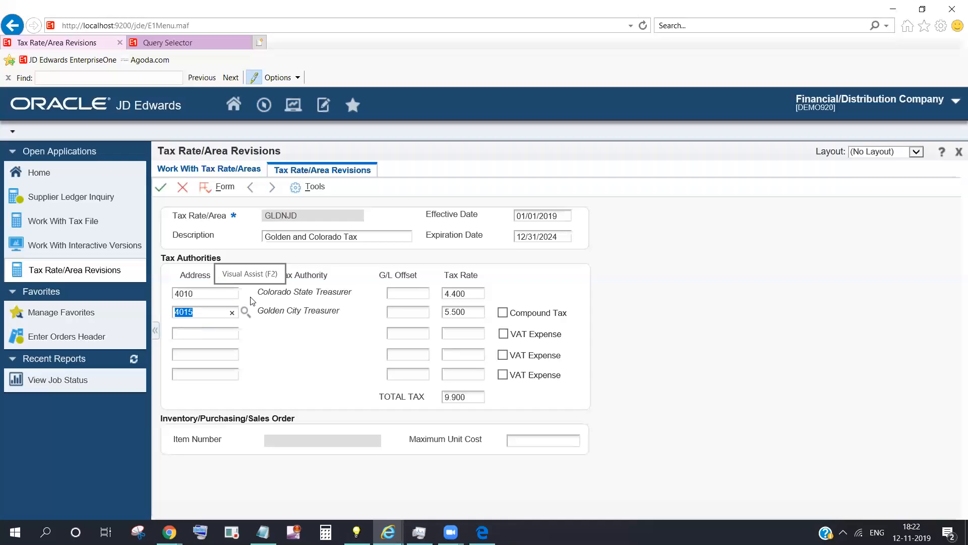
{"action": "left_click", "coordinate": [207, 293]}
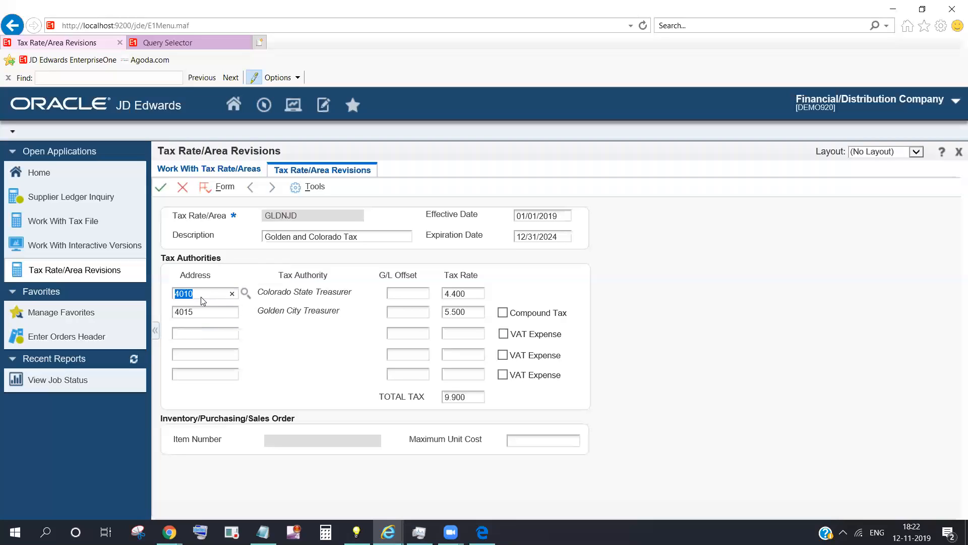
{"action": "left_click_drag", "start_coordinate": [205, 293], "coordinate": [176, 294]}
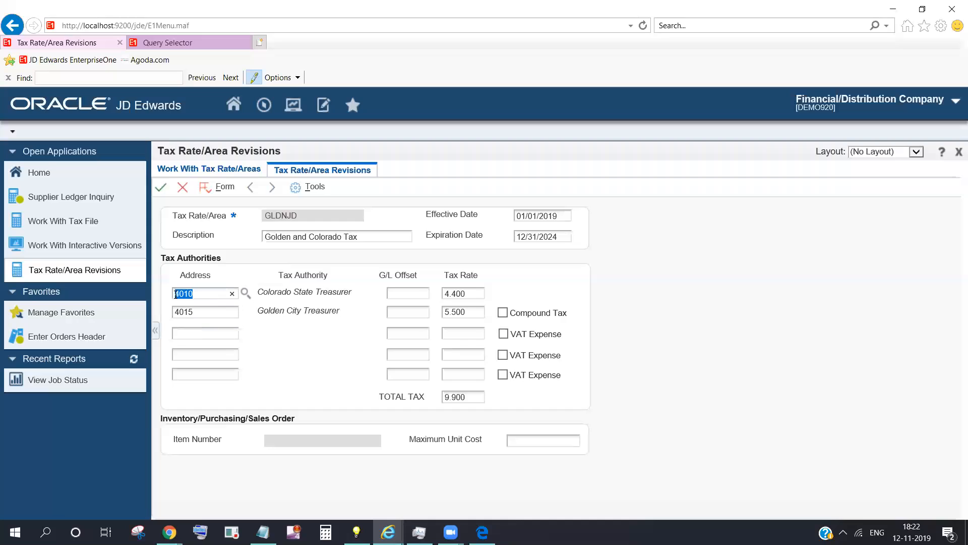
{"action": "double_click", "coordinate": [476, 297]}
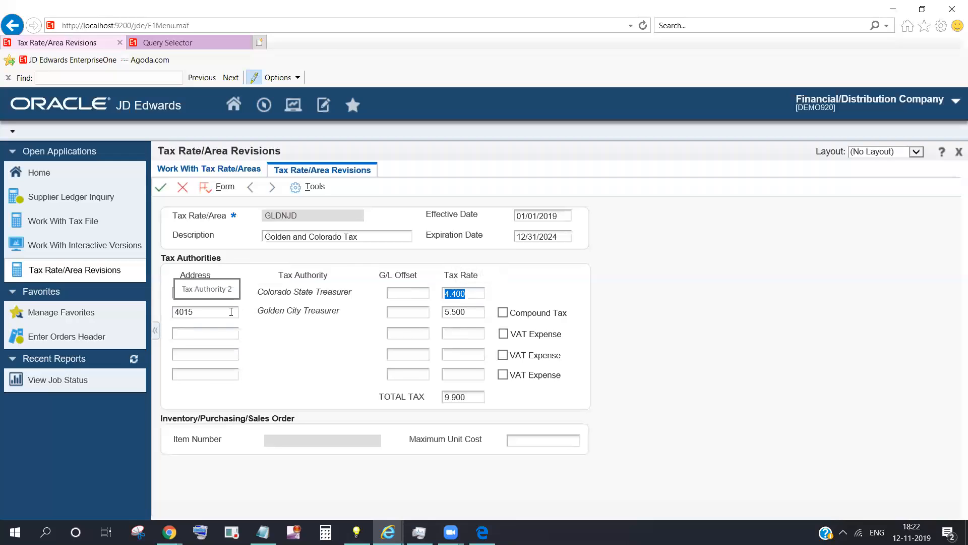
- Check the effective and expiration dates of the GLDNJD tax rate/area
{"action": "left_click", "coordinate": [526, 217]}
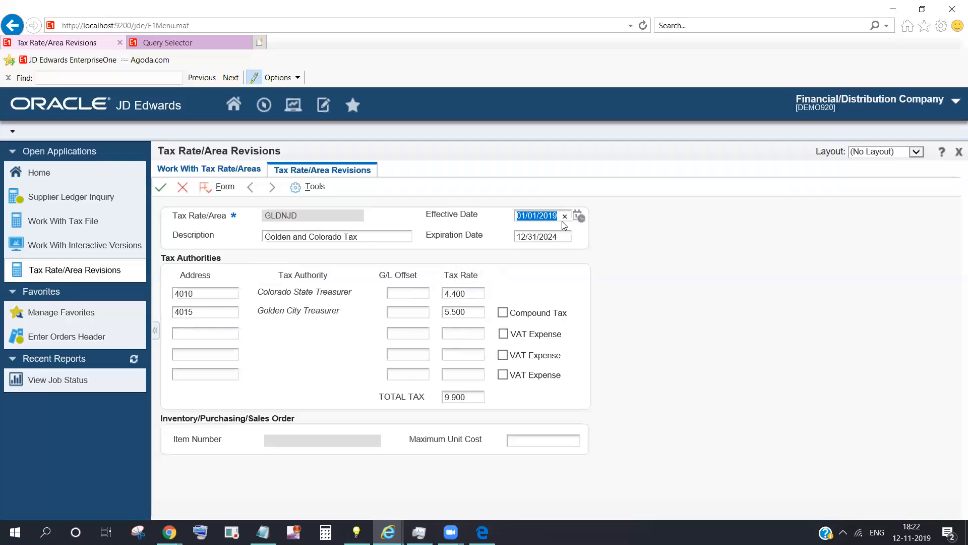
{"action": "left_click", "coordinate": [560, 245]}
{"action": "left_click", "coordinate": [559, 235]}
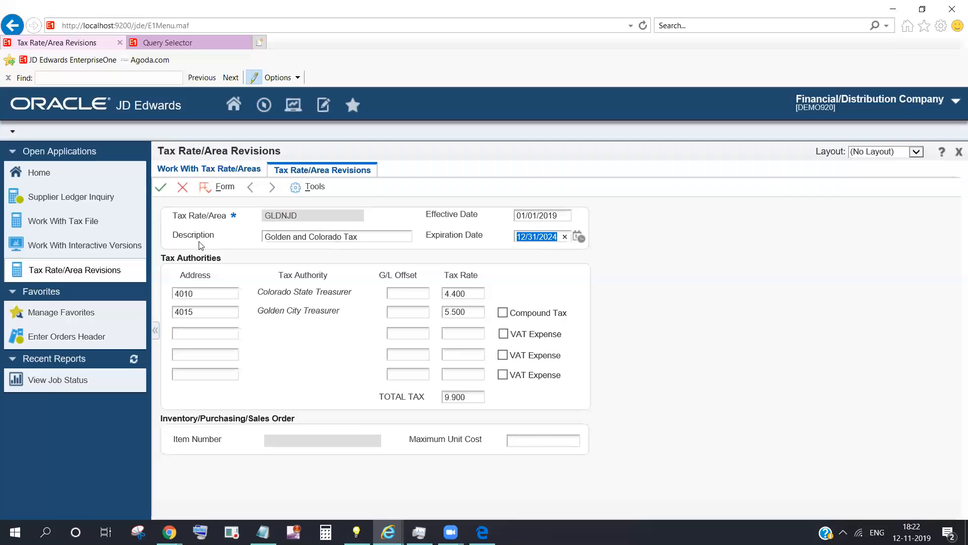
- Close the tax rate/area, interactive versions and tax file forms without saving to return to the Supplier Ledger Inquiry
{"action": "left_click", "coordinate": [183, 189]}
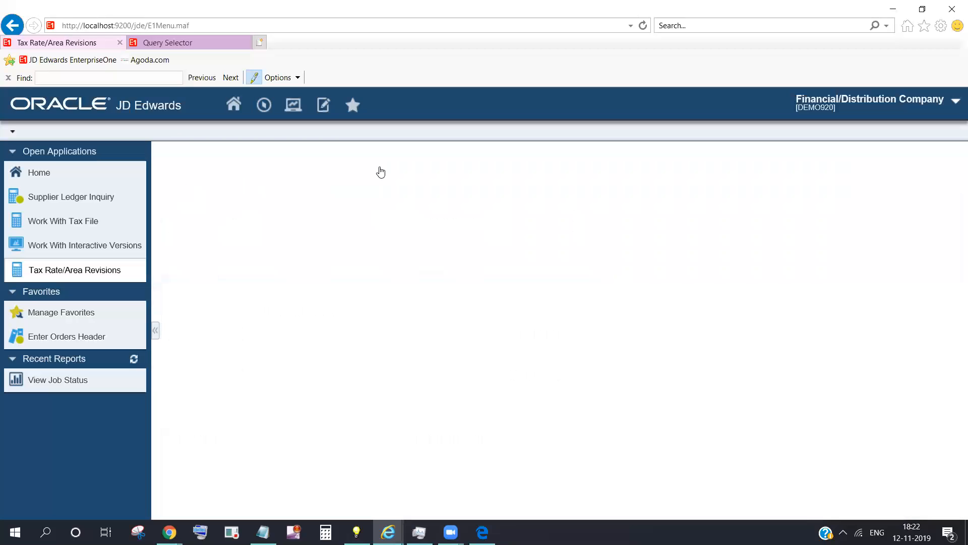
{"action": "left_click", "coordinate": [273, 174]}
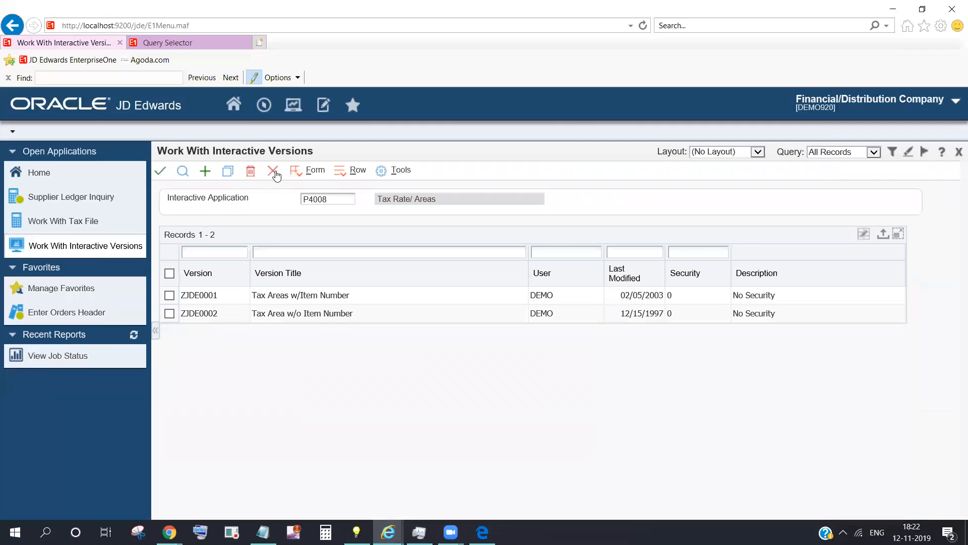
{"action": "left_click", "coordinate": [274, 174]}
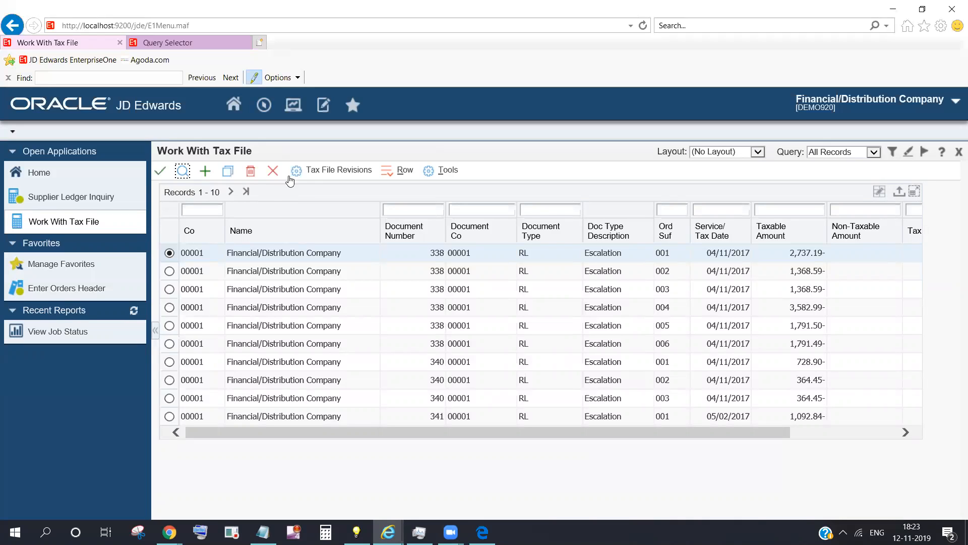
{"action": "left_click", "coordinate": [272, 173]}
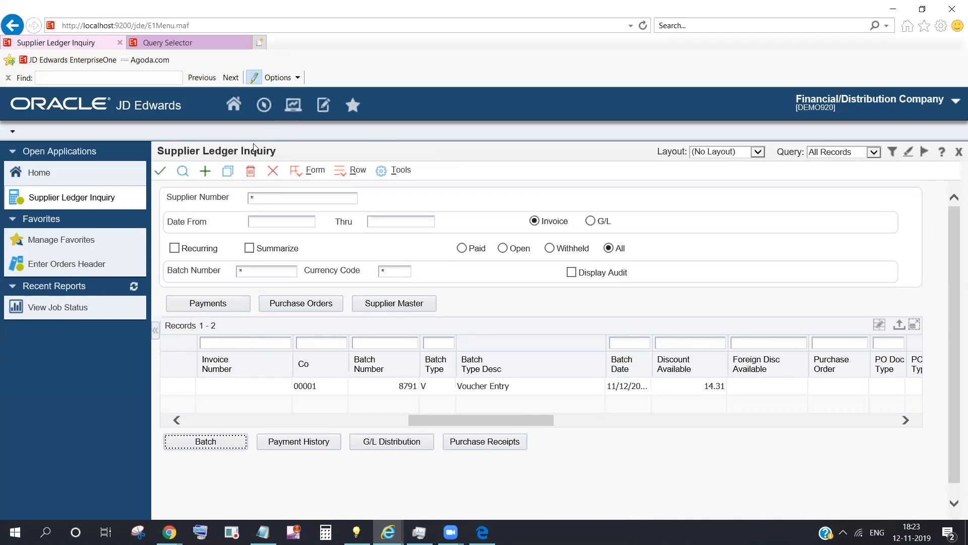
- Open the Work With Interactive Versions application using fast path code iv
{"action": "left_click", "coordinate": [267, 108]}
{"action": "left_click", "coordinate": [305, 134]}
{"action": "key", "text": "BackSpace"}
{"action": "key", "text": "BackSpace"}
{"action": "key", "text": "BackSpace"}
{"action": "key", "text": "BackSpace"}
{"action": "key", "text": "BackSpace"}
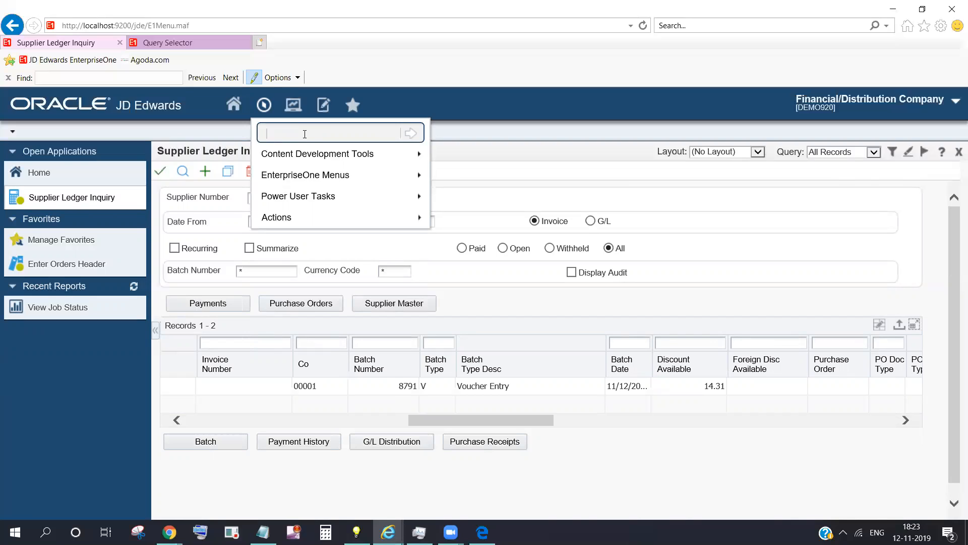
{"action": "type", "text": "iv"}
{"action": "key", "text": "Return"}
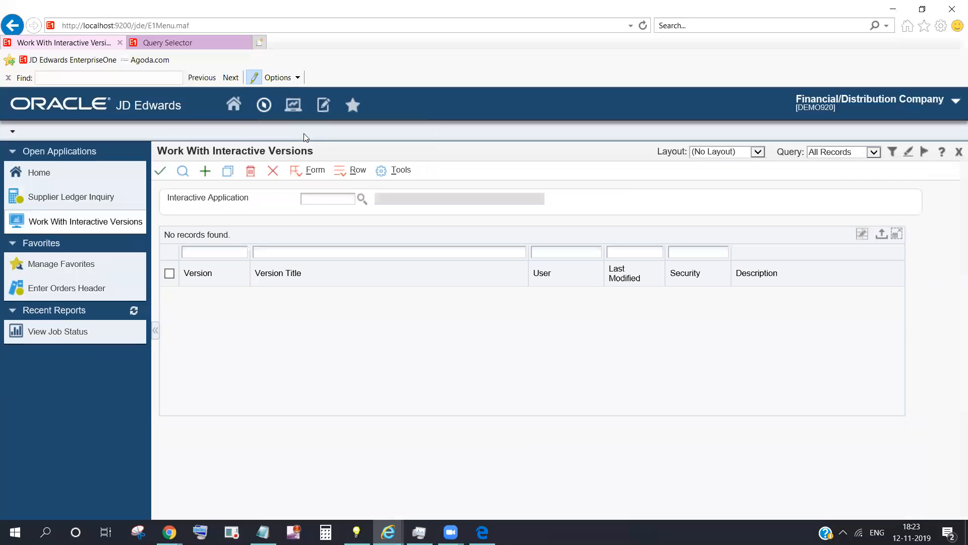
- List the interactive versions of application P0400047
{"action": "left_click", "coordinate": [328, 200]}
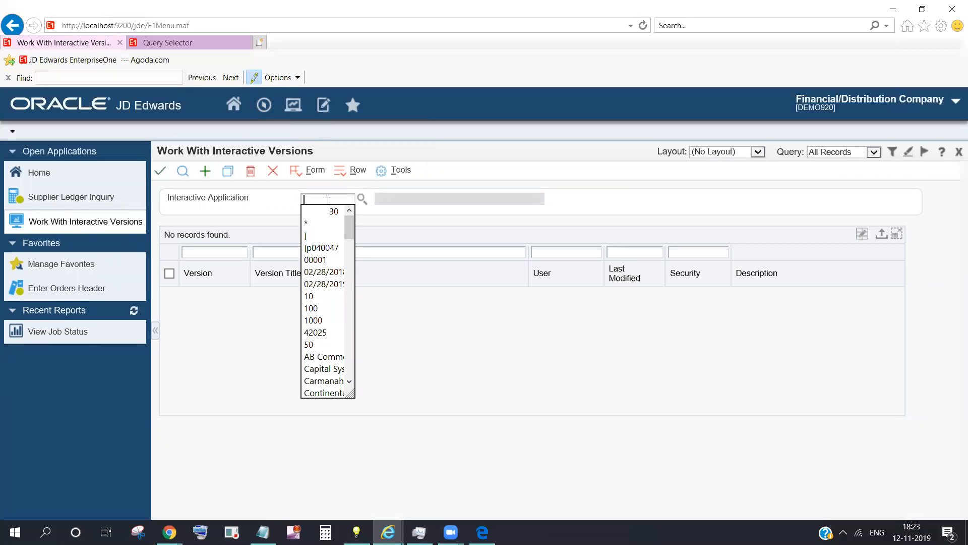
{"action": "type", "text": "p04"}
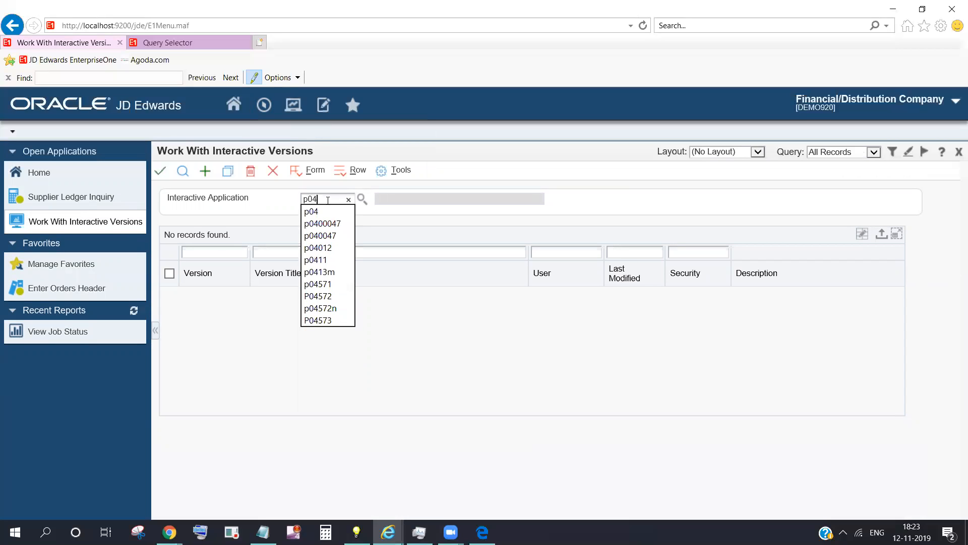
{"action": "type", "text": "0007"}
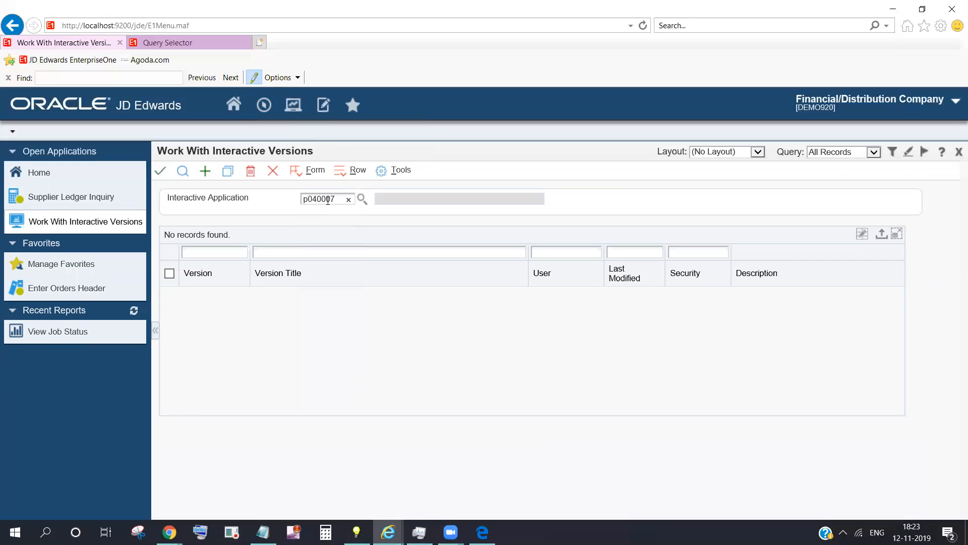
{"action": "key", "text": "BackSpace"}
{"action": "left_click", "coordinate": [326, 211]}
{"action": "left_click", "coordinate": [182, 171]}
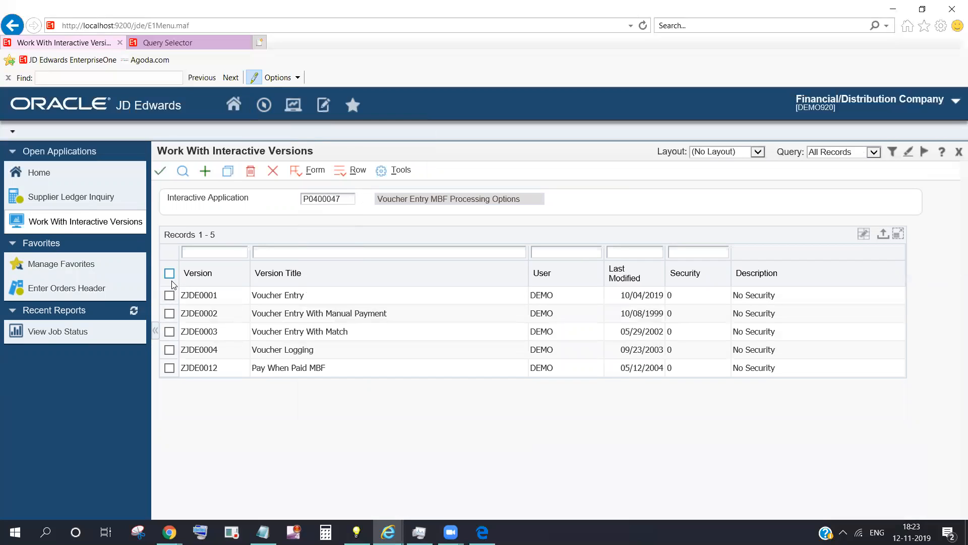
- Review the Debit Memo Document Type in the processing options of version ZJDE0001, and return to the Supplier Ledger Inquiry without saving
{"action": "left_click", "coordinate": [169, 295]}
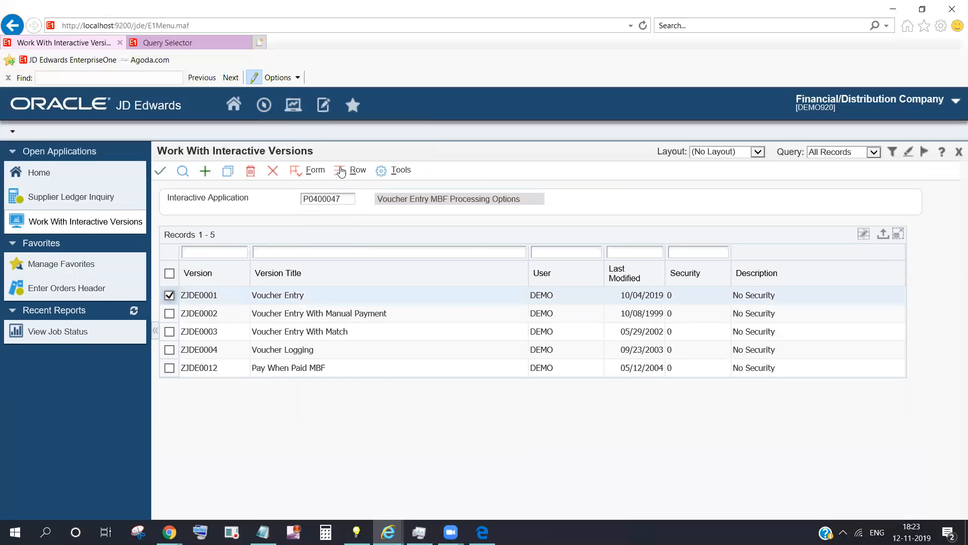
{"action": "left_click", "coordinate": [341, 172]}
{"action": "left_click", "coordinate": [394, 241]}
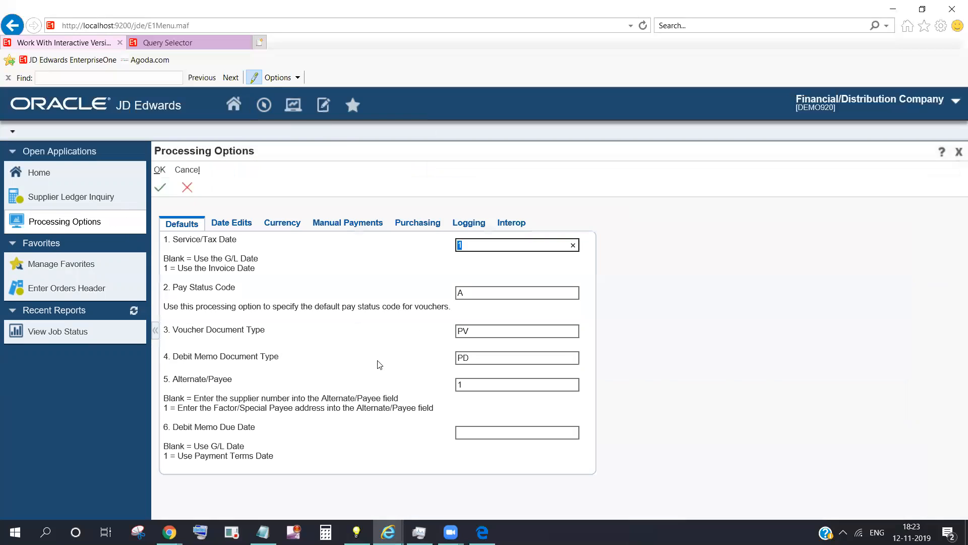
{"action": "left_click", "coordinate": [464, 359]}
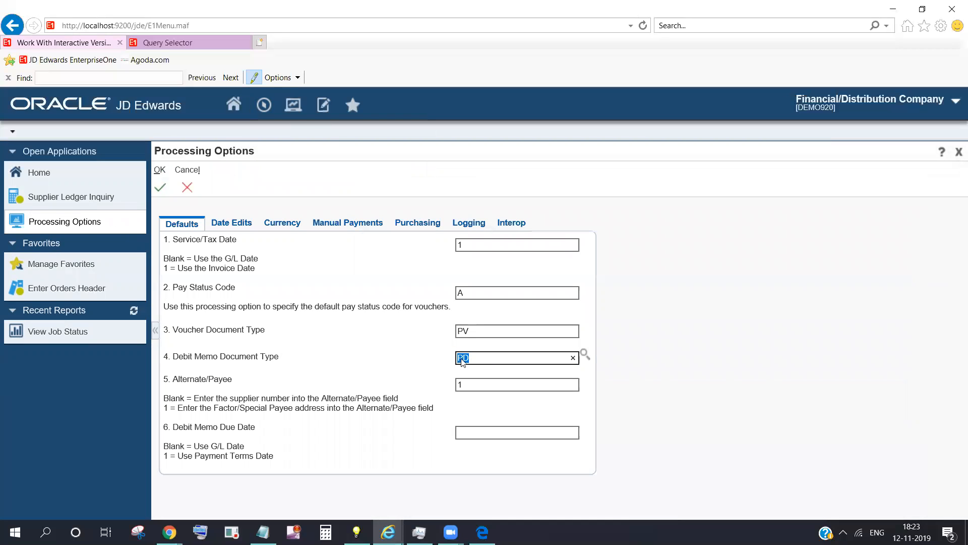
{"action": "left_click", "coordinate": [496, 357]}
{"action": "left_click", "coordinate": [186, 190]}
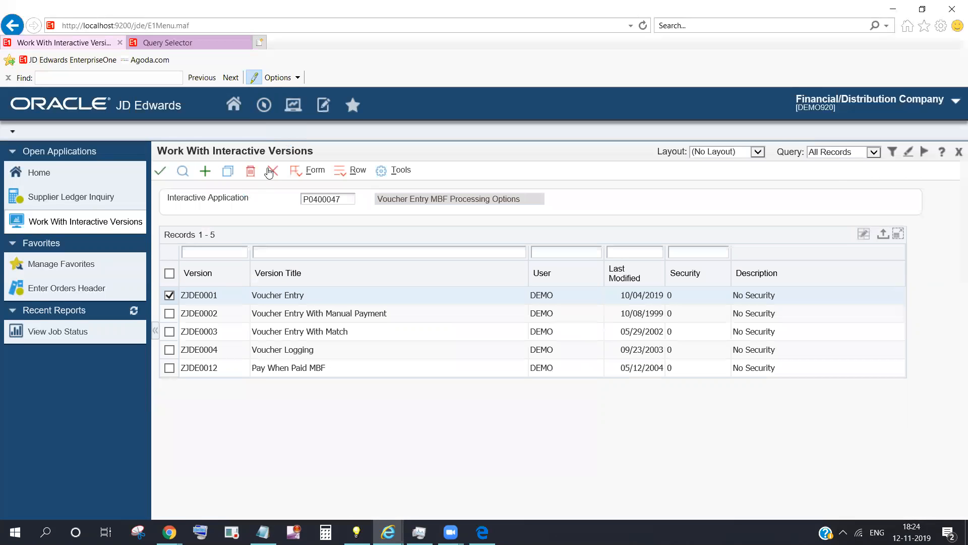
{"action": "left_click", "coordinate": [268, 172]}
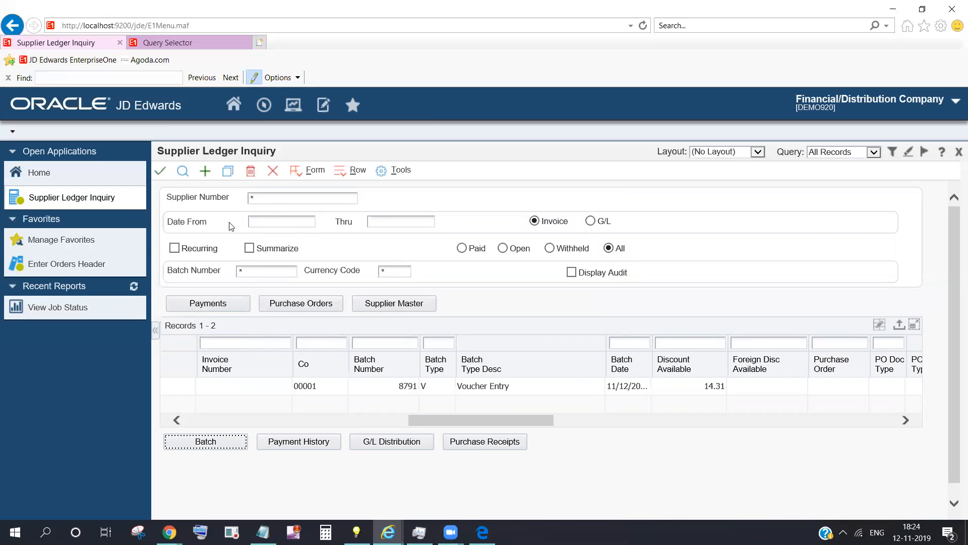
- Start a new voucher from the Supplier Ledger Inquiry and bring up the untitled Notepad notes beside it
{"action": "left_click_drag", "start_coordinate": [445, 422], "coordinate": [156, 374]}
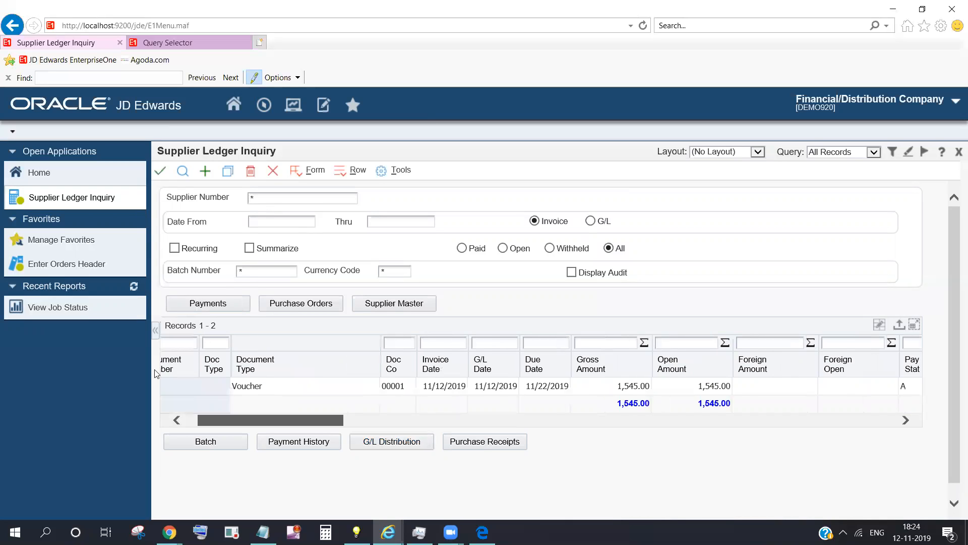
{"action": "left_click", "coordinate": [206, 172]}
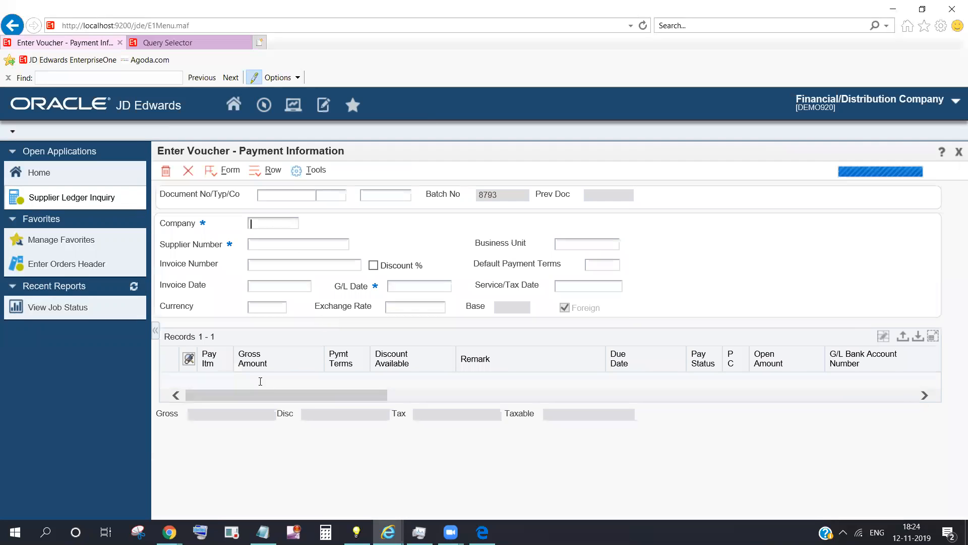
{"action": "left_click", "coordinate": [266, 222]}
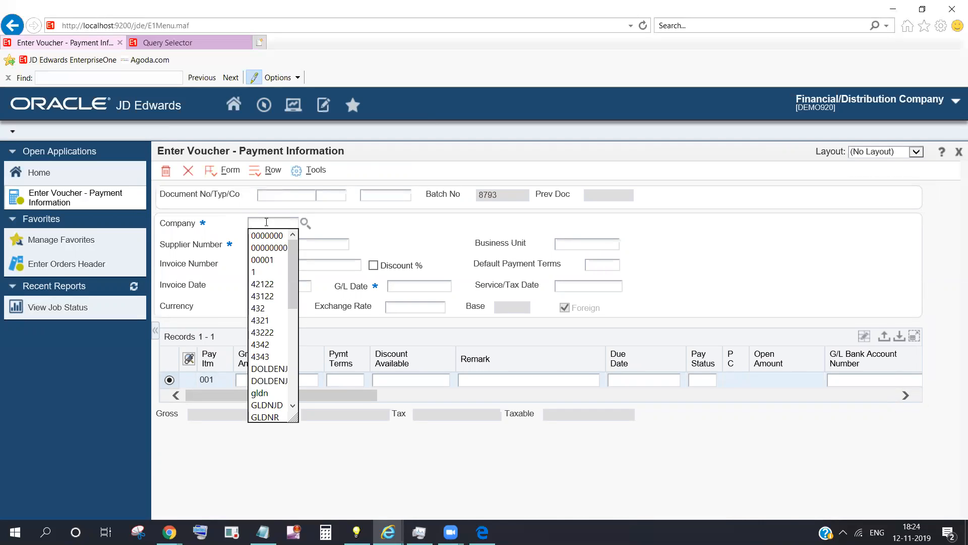
{"action": "key", "text": "alt+Tab"}
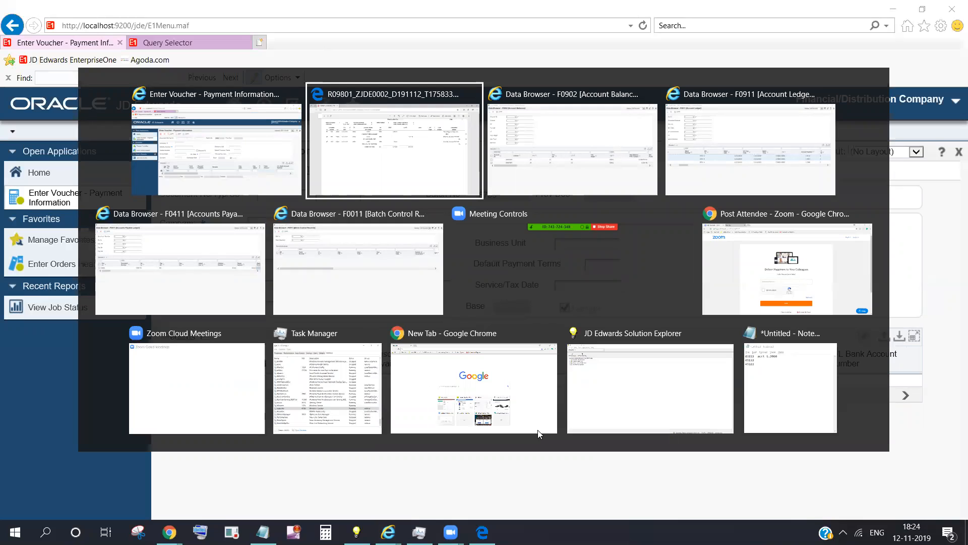
{"action": "left_click", "coordinate": [825, 407]}
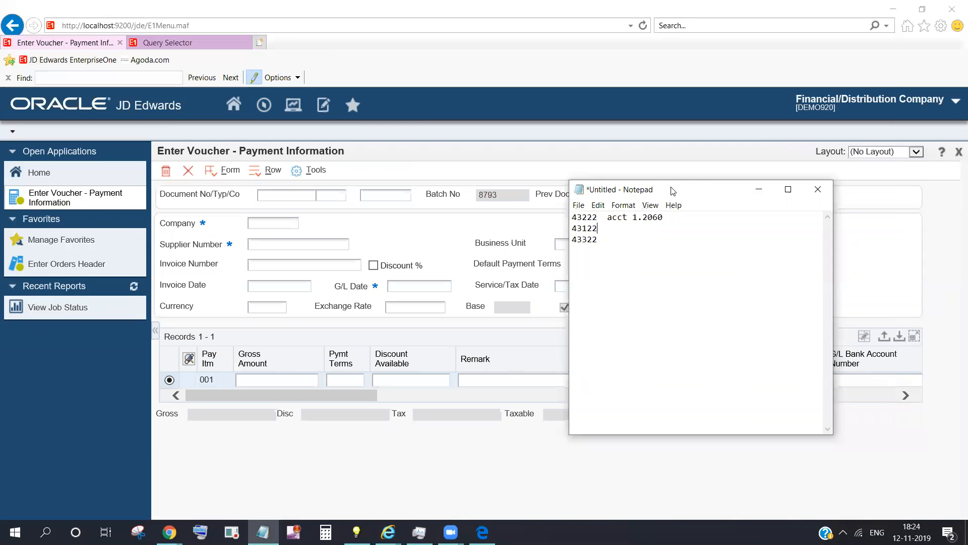
- Move the notes clear of the voucher form, and enter company 1 and the supplier number from the second line of the notes
{"action": "left_click_drag", "start_coordinate": [673, 191], "coordinate": [793, 191]}
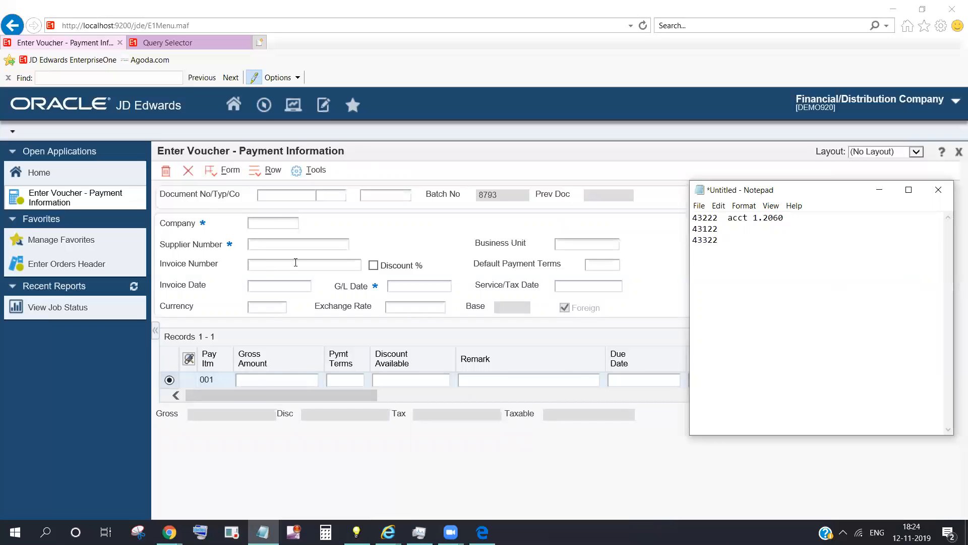
{"action": "left_click", "coordinate": [279, 220]}
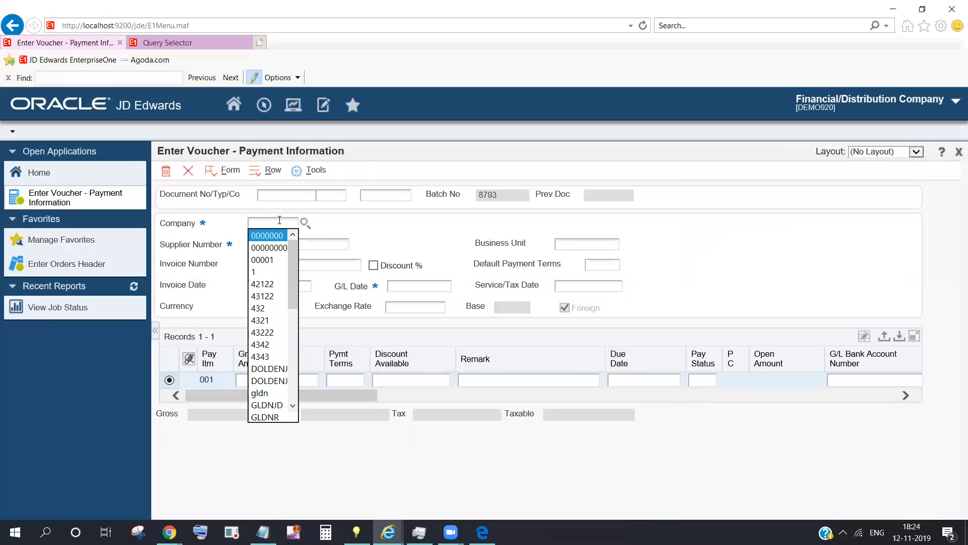
{"action": "type", "text": "1"}
{"action": "left_click", "coordinate": [263, 245]}
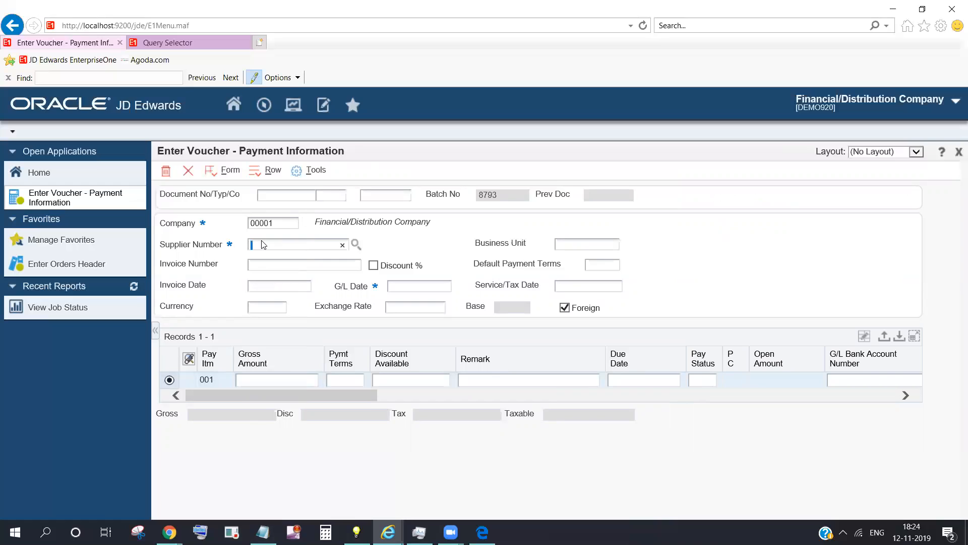
{"action": "type", "text": "43122"}
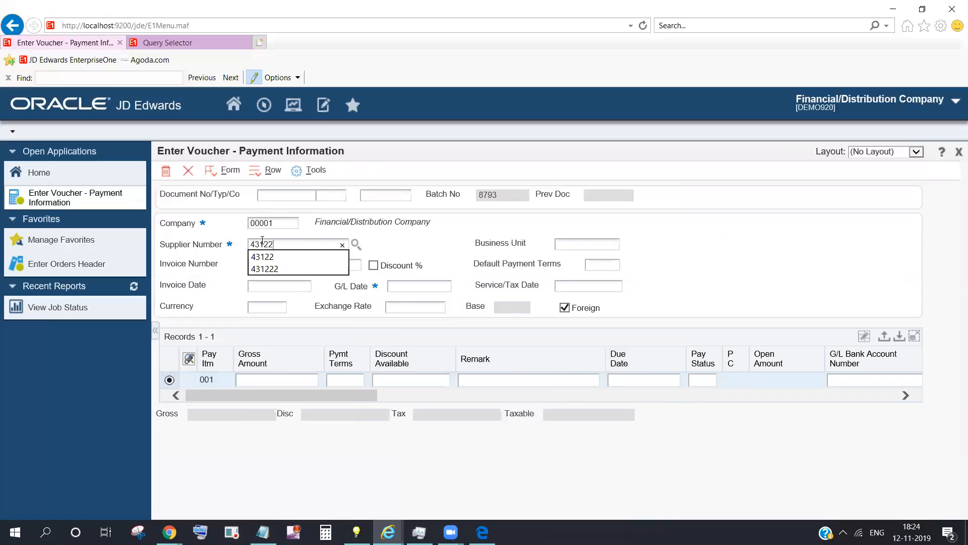
{"action": "left_click", "coordinate": [291, 303]}
{"action": "left_click", "coordinate": [285, 265]}
- Set the voucher's invoice date and G/L date to 11/12/2019 and let the remaining header defaults fill in
{"action": "left_click", "coordinate": [279, 285]}
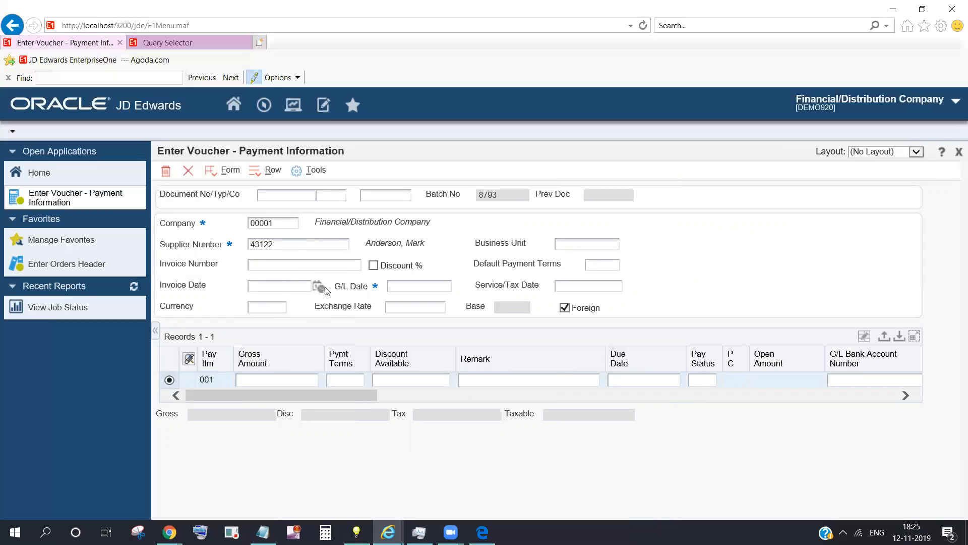
{"action": "left_click", "coordinate": [303, 286]}
{"action": "left_click", "coordinate": [318, 287]}
{"action": "left_click", "coordinate": [381, 388]}
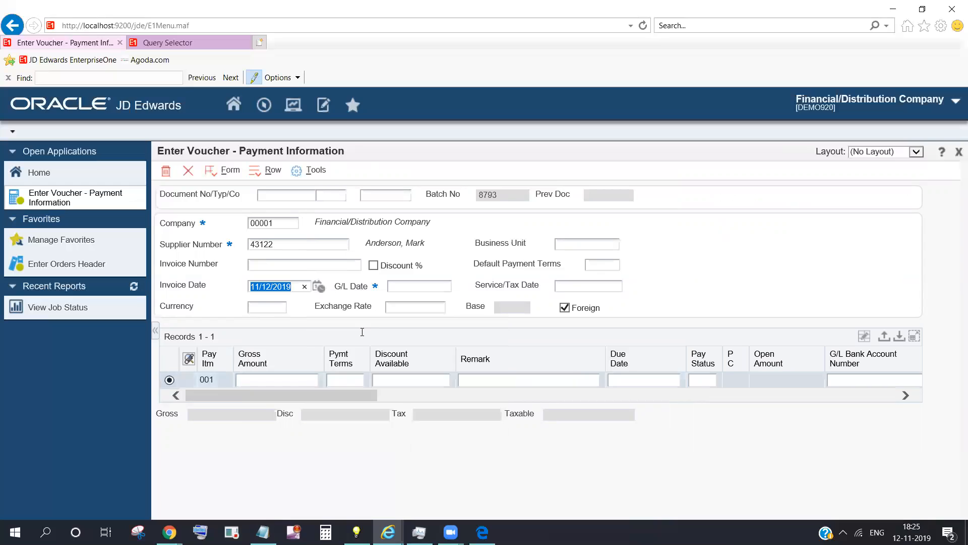
{"action": "left_click", "coordinate": [249, 263]}
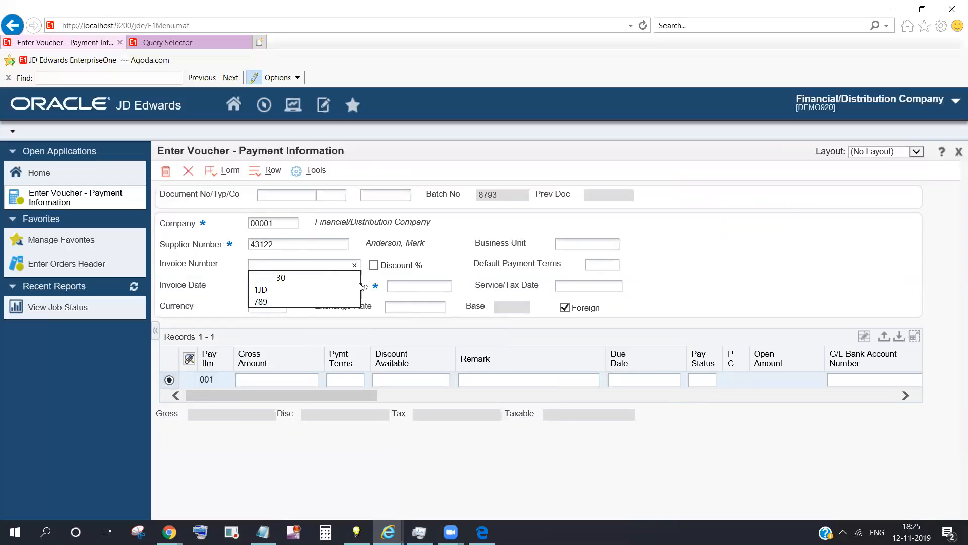
{"action": "left_click", "coordinate": [425, 288]}
{"action": "left_click", "coordinate": [458, 286]}
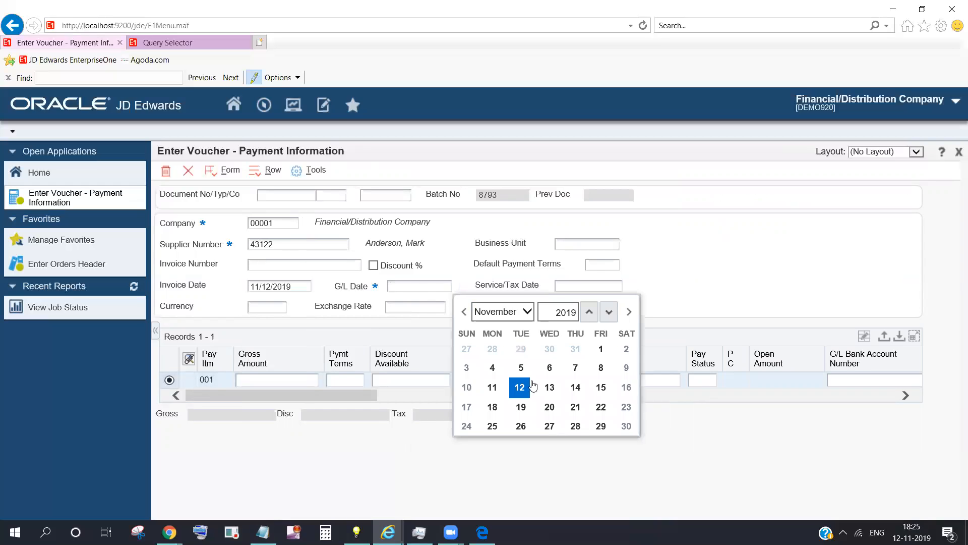
{"action": "left_click", "coordinate": [519, 384]}
{"action": "left_click", "coordinate": [280, 381]}
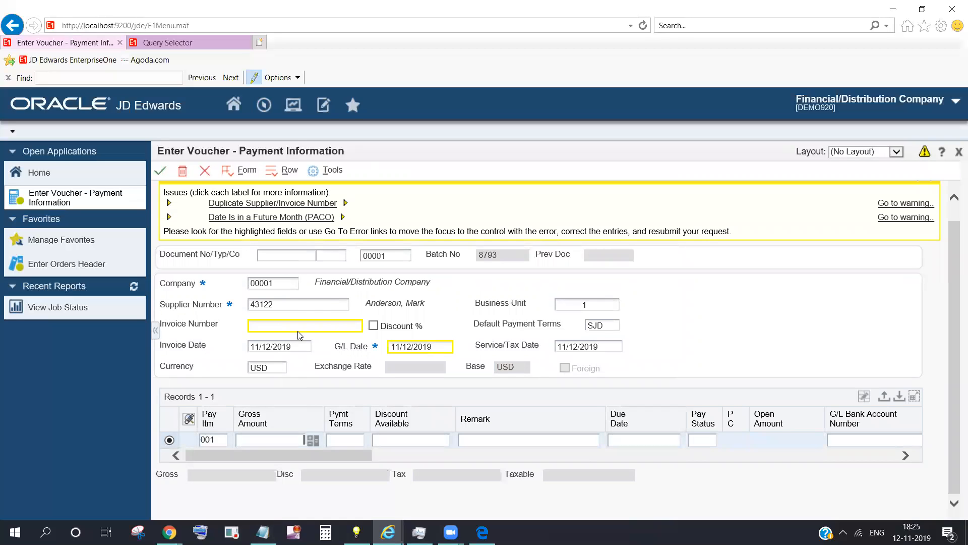
- Enter IMCA as the voucher's invoice number
{"action": "left_click", "coordinate": [300, 328]}
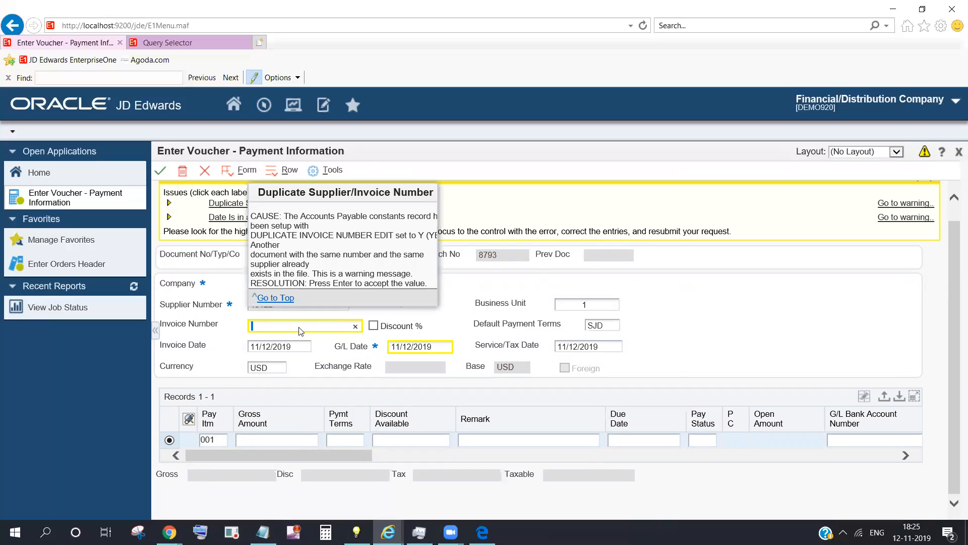
{"action": "type", "text": "imca"}
{"action": "left_click", "coordinate": [318, 367]}
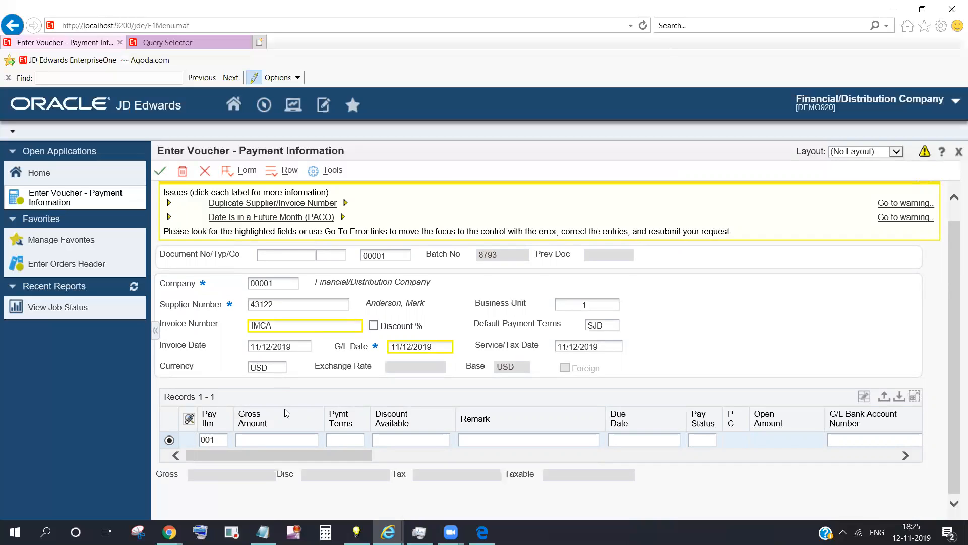
{"action": "left_click", "coordinate": [279, 441]}
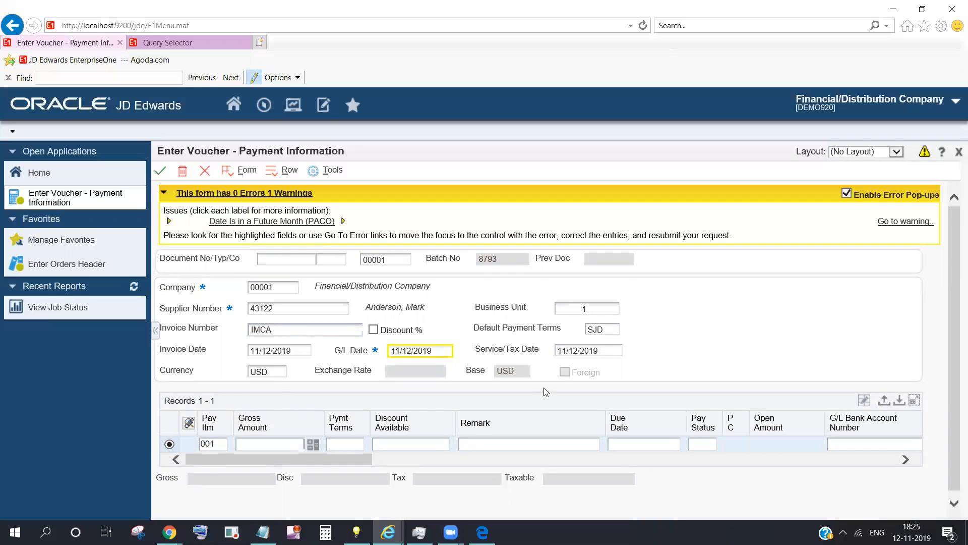
- Examine the voucher's currency settings and the list of available currency codes, closing the currency search without choosing one
{"action": "left_click", "coordinate": [265, 373]}
{"action": "left_click", "coordinate": [518, 373]}
{"action": "double_click", "coordinate": [282, 311]}
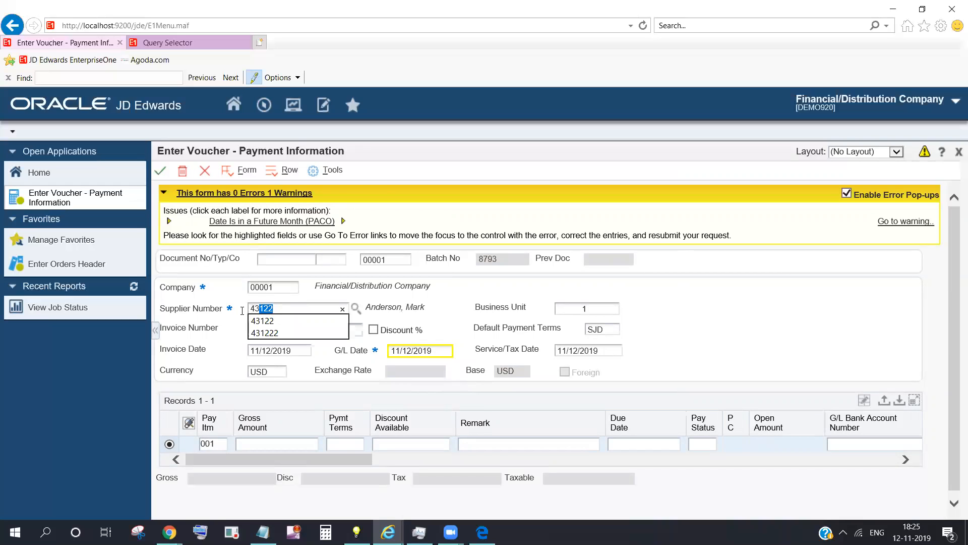
{"action": "left_click", "coordinate": [272, 374]}
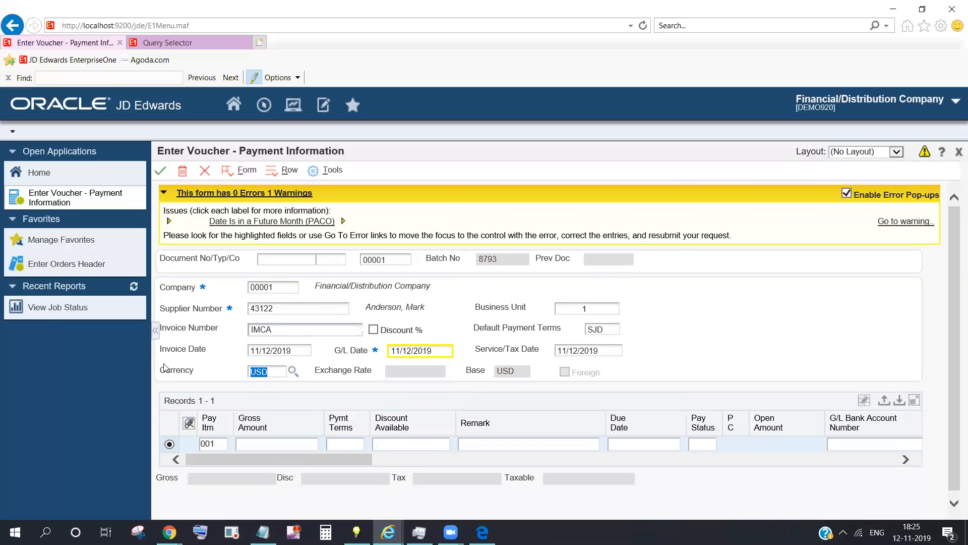
{"action": "left_click", "coordinate": [293, 373]}
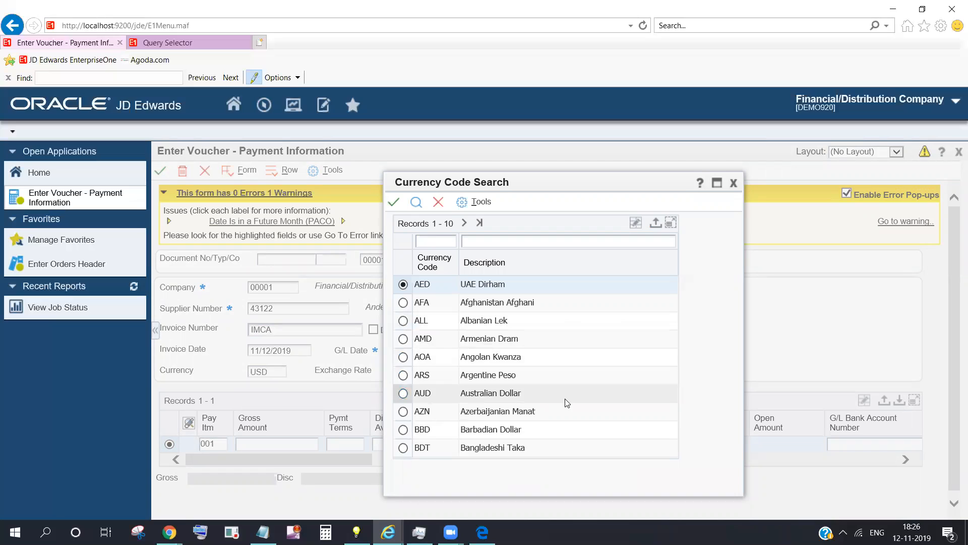
{"action": "left_click", "coordinate": [439, 209]}
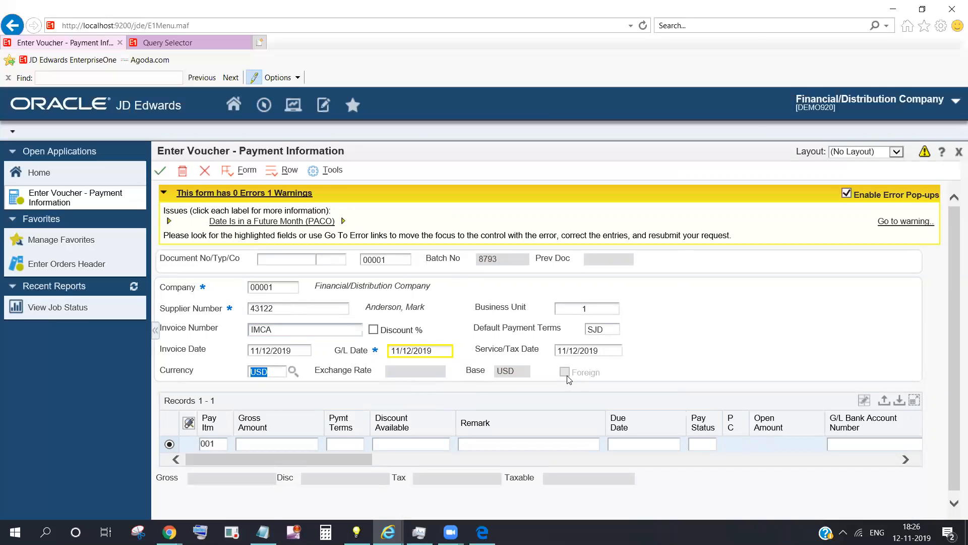
{"action": "left_click", "coordinate": [568, 380]}
{"action": "left_click", "coordinate": [459, 376]}
{"action": "left_click", "coordinate": [274, 446]}
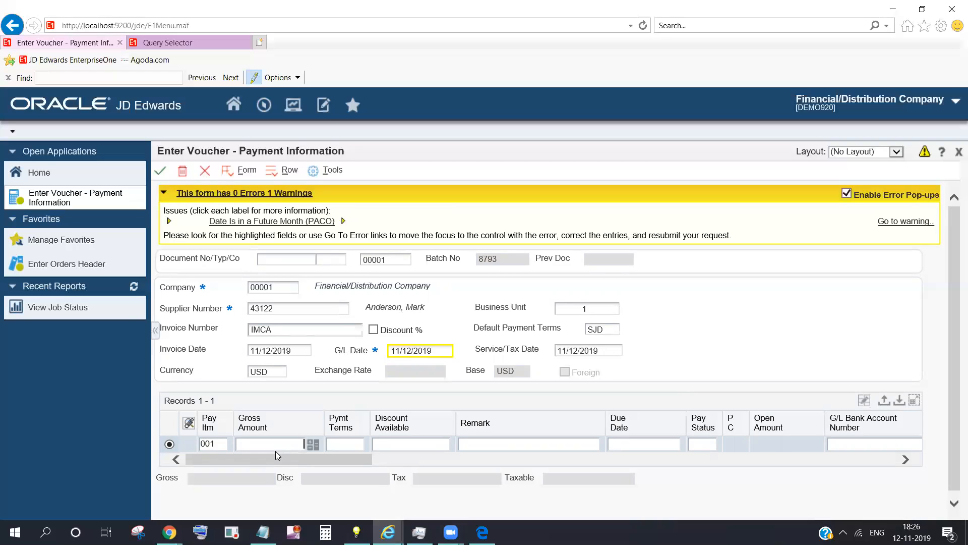
- Compare the voucher's transaction currency with the company's base currency, keeping USD as the transaction currency
{"action": "double_click", "coordinate": [279, 373]}
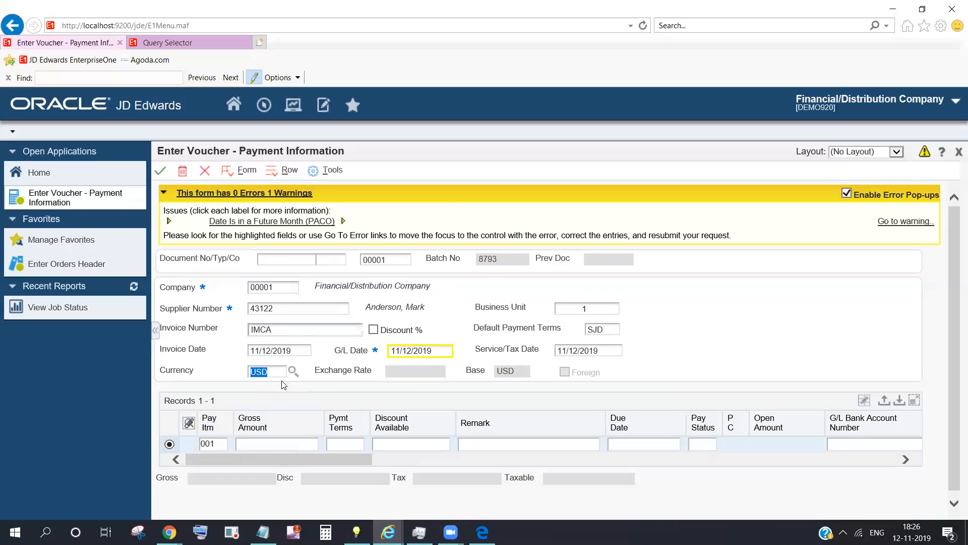
{"action": "left_click", "coordinate": [293, 450]}
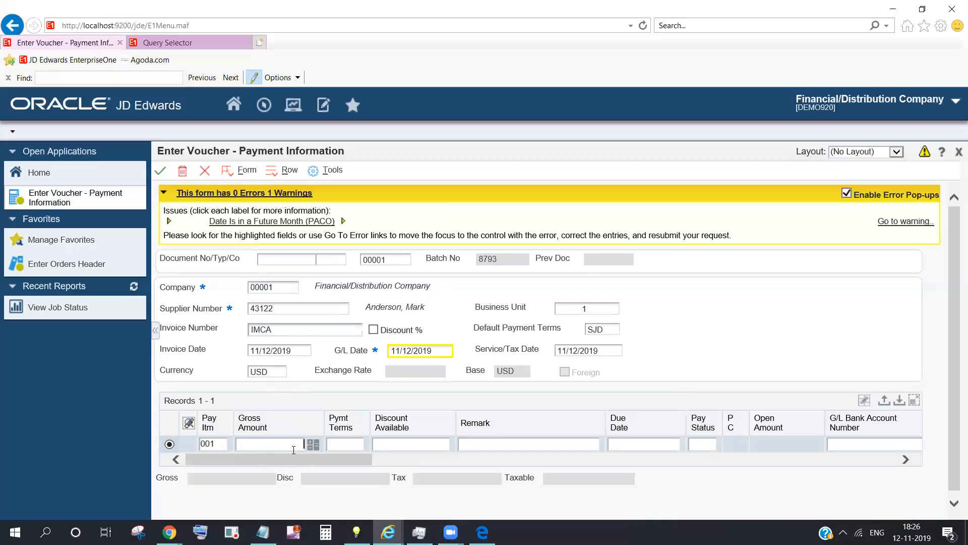
{"action": "left_click", "coordinate": [515, 372]}
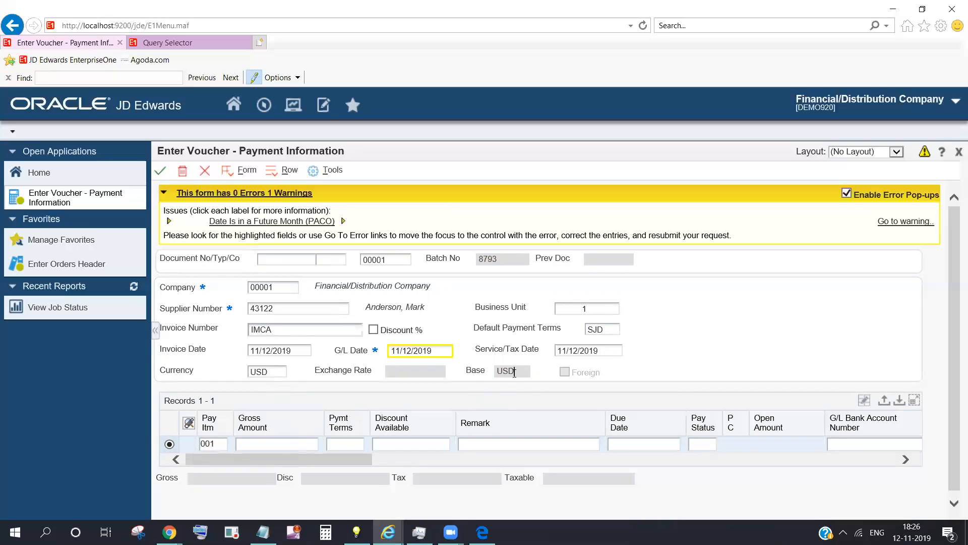
{"action": "left_click", "coordinate": [275, 374]}
{"action": "left_click", "coordinate": [294, 447]}
{"action": "left_click_drag", "start_coordinate": [513, 374], "coordinate": [502, 378]}
{"action": "double_click", "coordinate": [502, 377]}
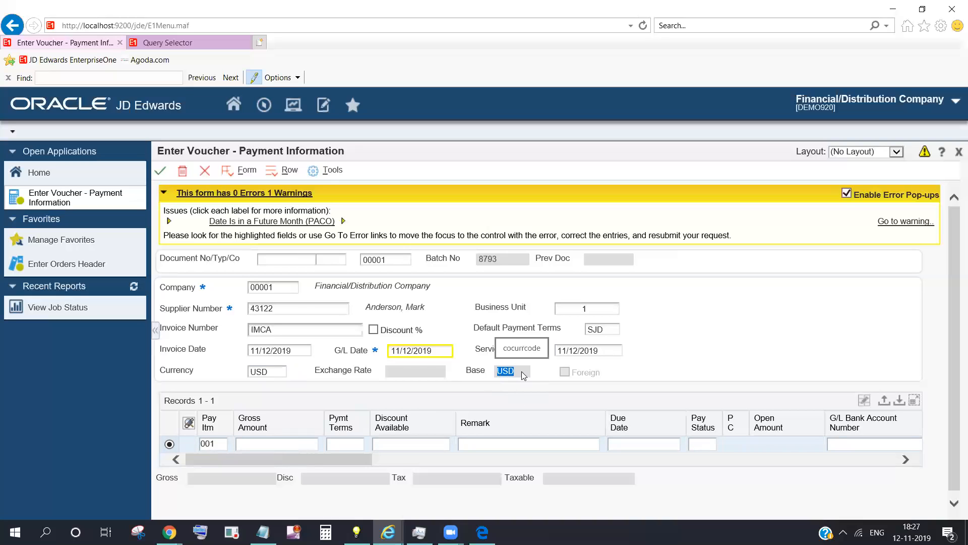
{"action": "left_click", "coordinate": [523, 374]}
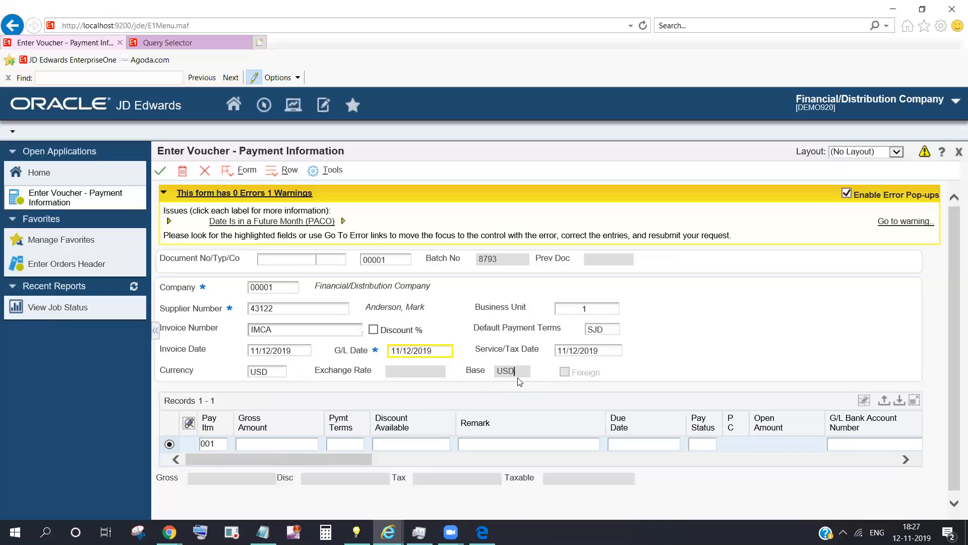
{"action": "left_click_drag", "start_coordinate": [518, 373], "coordinate": [491, 375]}
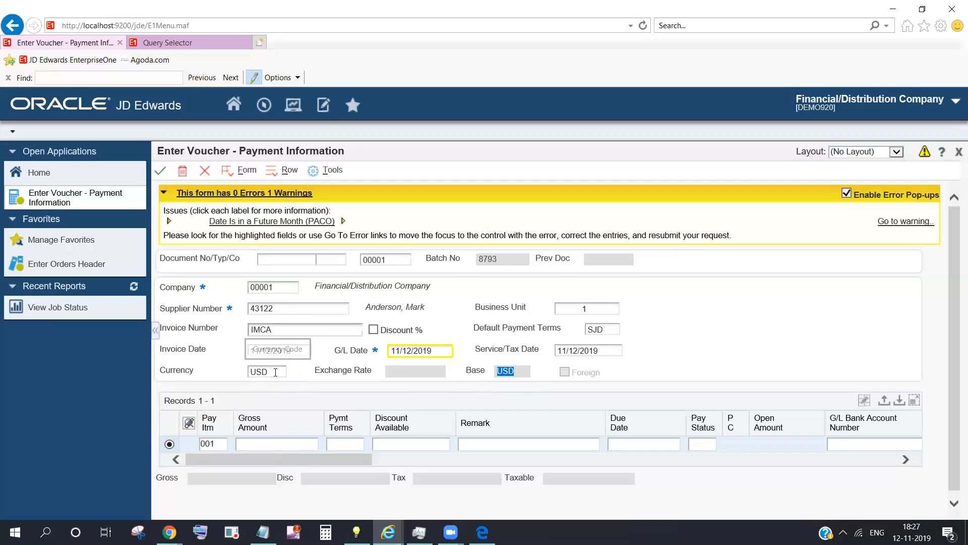
{"action": "left_click_drag", "start_coordinate": [268, 372], "coordinate": [251, 374]}
{"action": "type", "text": "USD"}
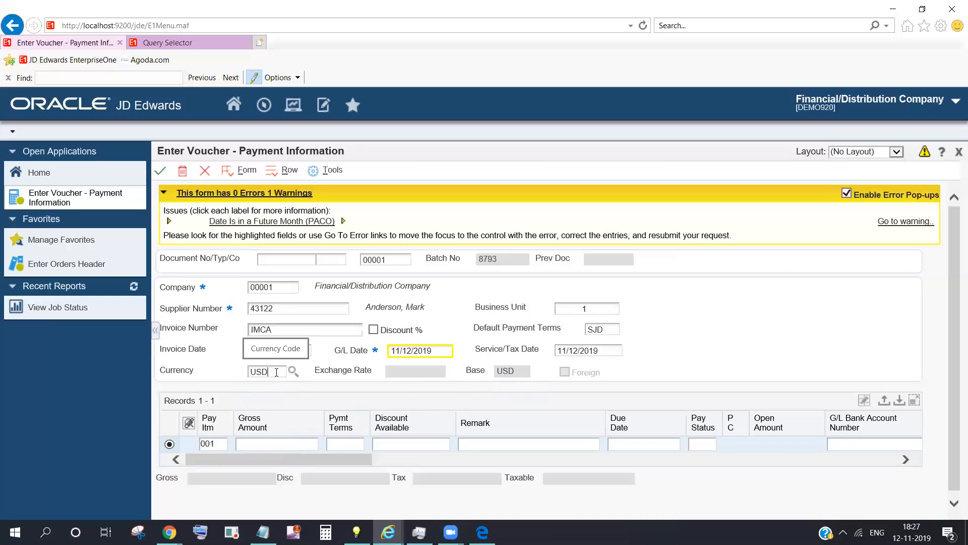
- Enter a gross amount of -100 and the remark "lap" on pay item 001
{"action": "left_click", "coordinate": [290, 441]}
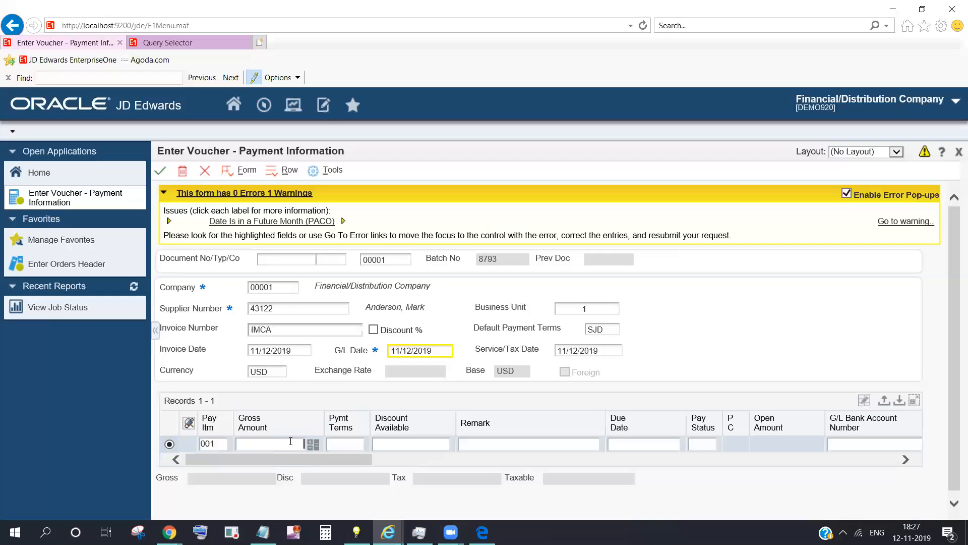
{"action": "type", "text": "-100"}
{"action": "left_click", "coordinate": [515, 445]}
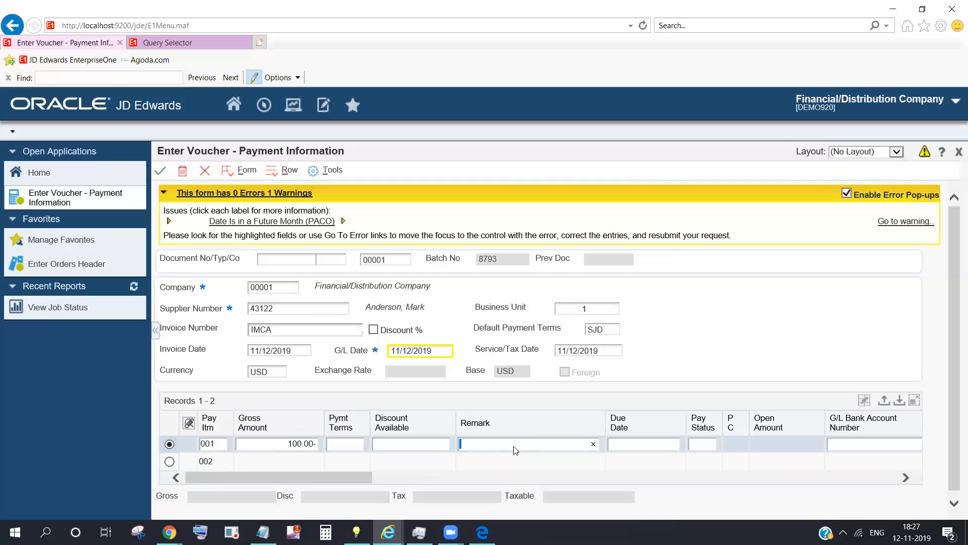
{"action": "type", "text": "lapt"}
{"action": "left_click", "coordinate": [353, 462]}
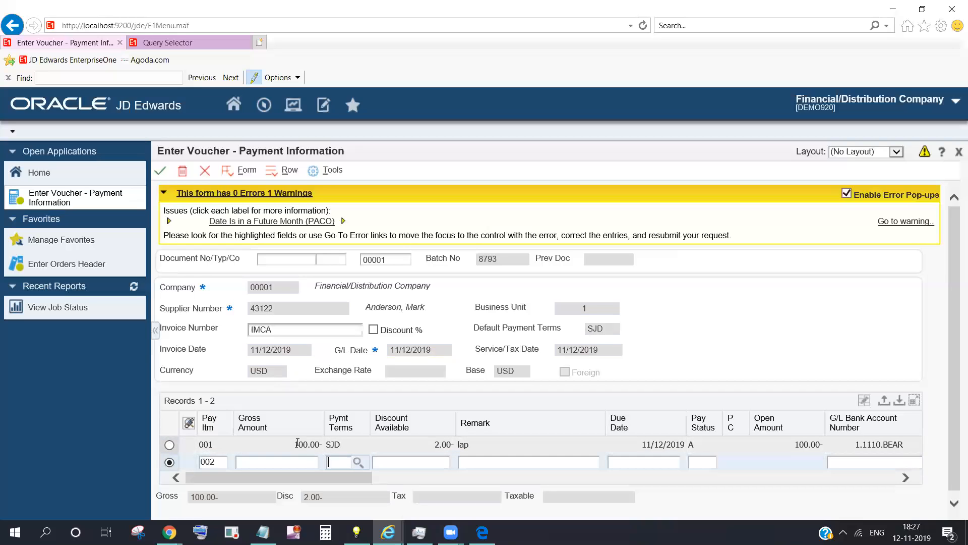
- Try to clear the available discount on pay item 001
{"action": "left_click", "coordinate": [432, 448]}
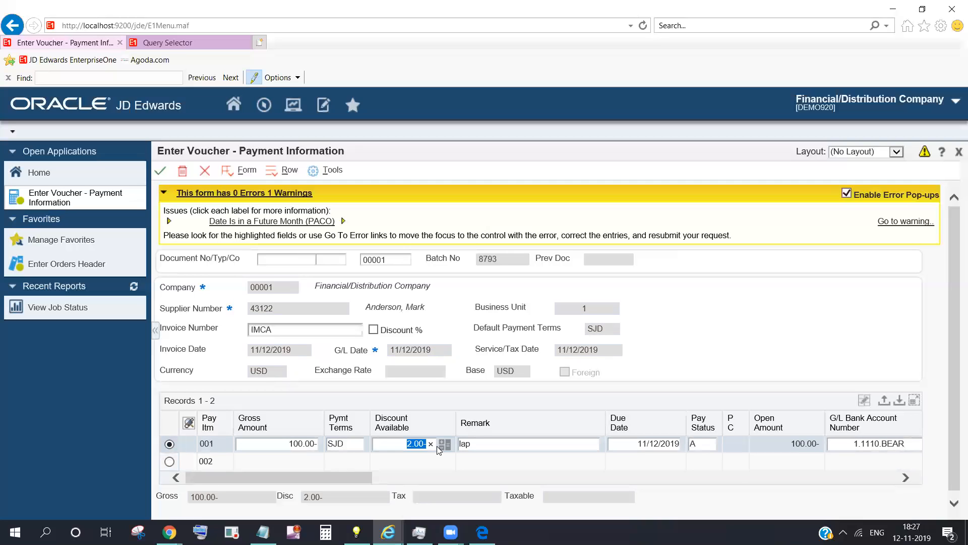
{"action": "left_click", "coordinate": [428, 459]}
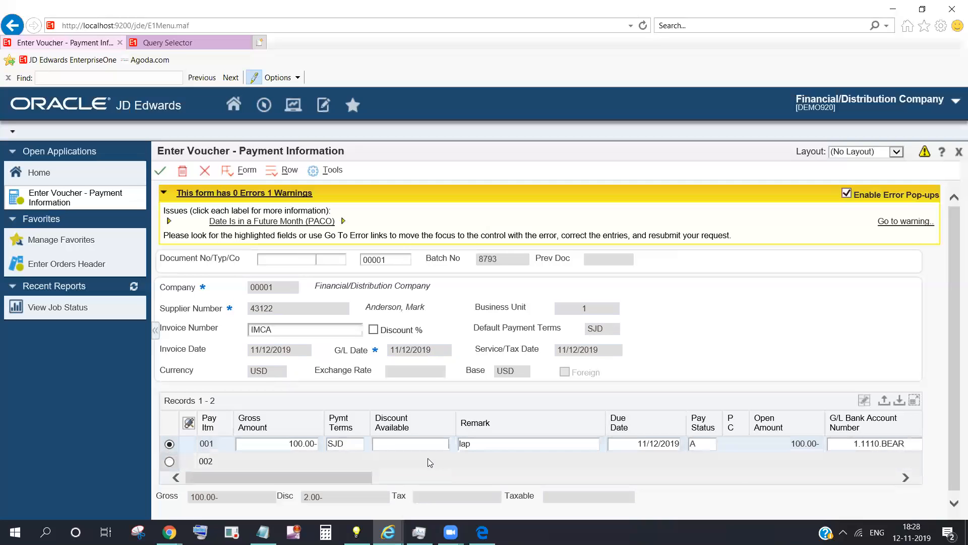
{"action": "left_click_drag", "start_coordinate": [346, 479], "coordinate": [289, 473]}
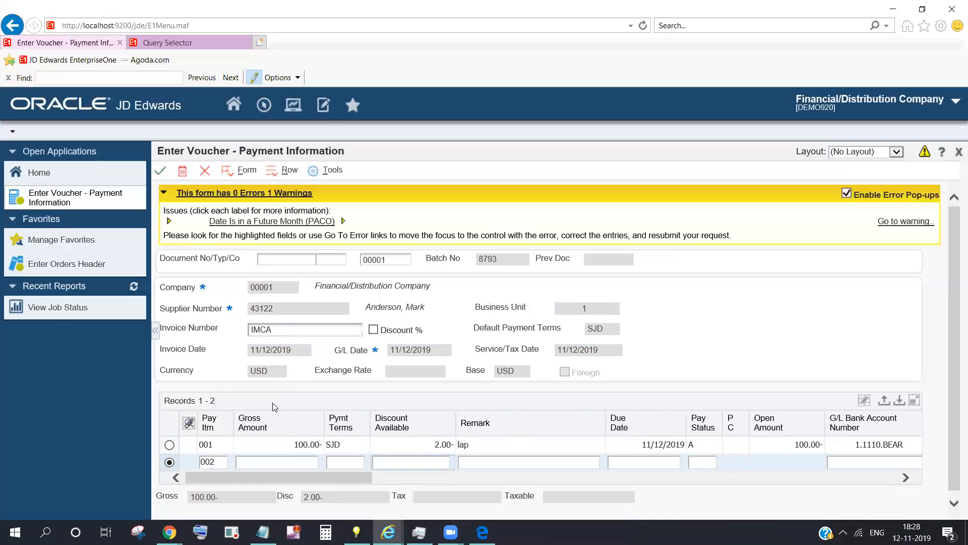
- Submit the payment information and check the voucher's document type in the G/L Distribution
{"action": "left_click", "coordinate": [160, 173]}
{"action": "left_click", "coordinate": [159, 174]}
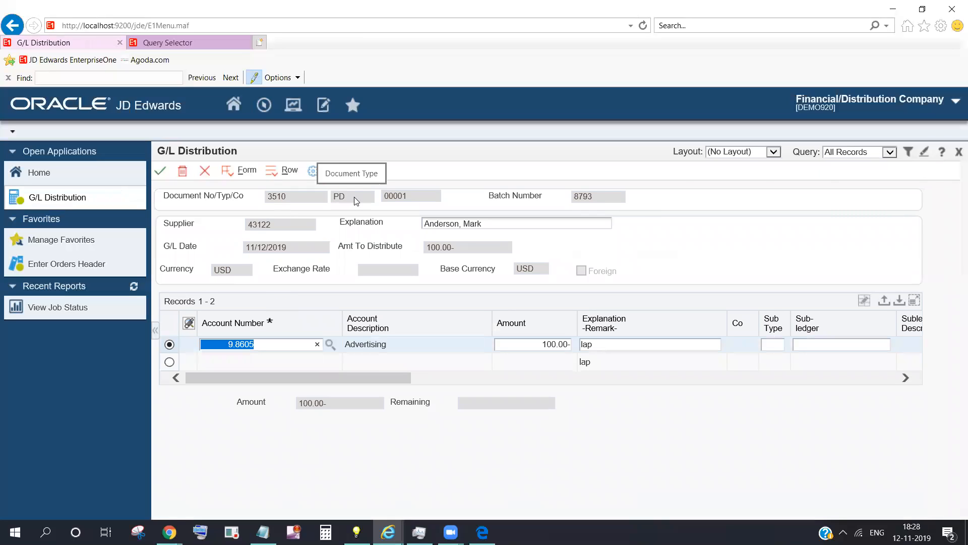
{"action": "double_click", "coordinate": [337, 198]}
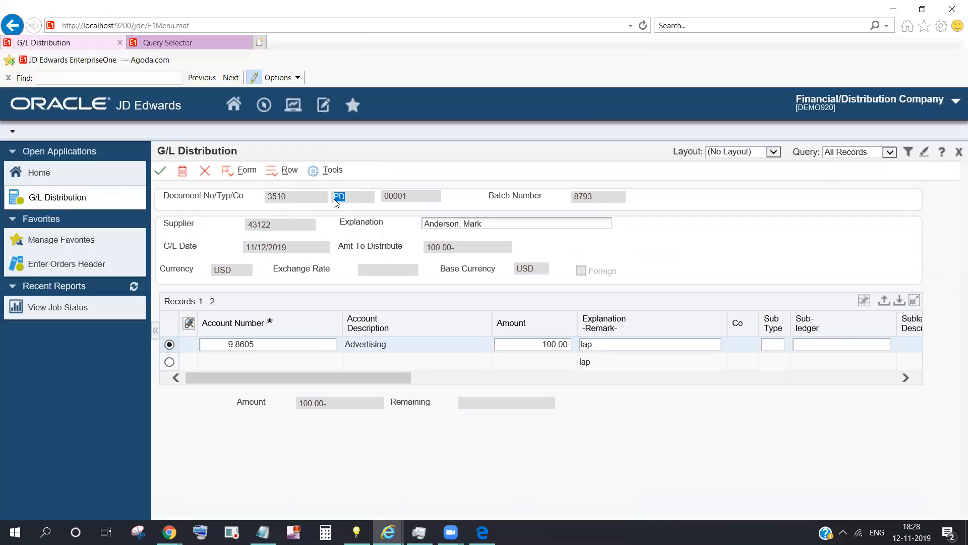
- Accept the proposed G/L distribution for the voucher and return to the Supplier Ledger Inquiry
{"action": "left_click", "coordinate": [280, 361]}
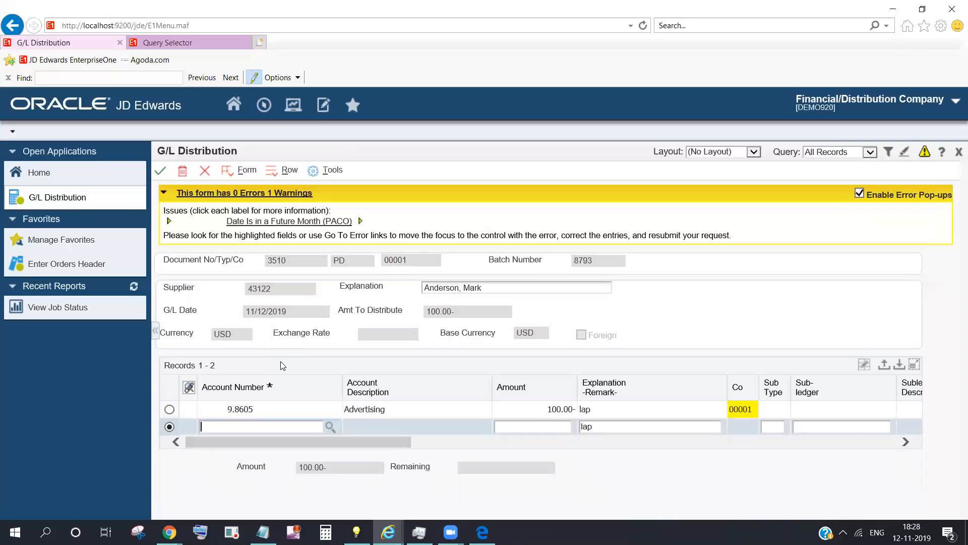
{"action": "left_click", "coordinate": [162, 174]}
{"action": "left_click", "coordinate": [162, 174]}
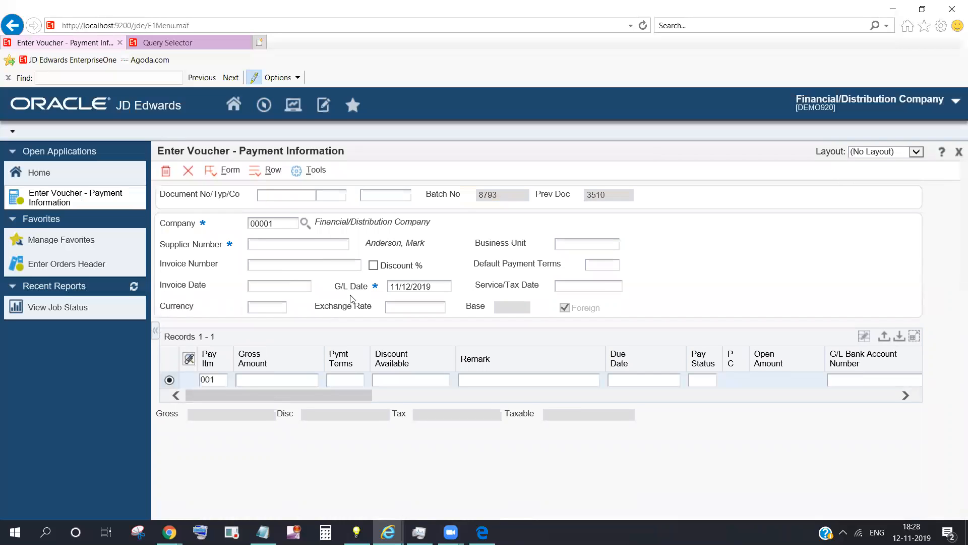
{"action": "left_click", "coordinate": [188, 171]}
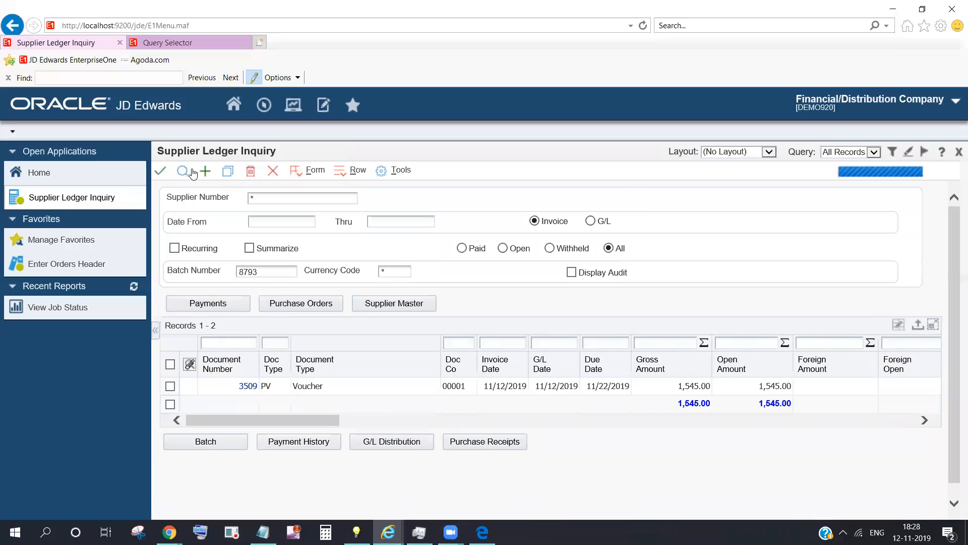
- Select the 1,545.00 voucher in the supplier ledger and launch the Supplier Master program p04012 by Fast Path
{"action": "left_click_drag", "start_coordinate": [235, 421], "coordinate": [199, 417]}
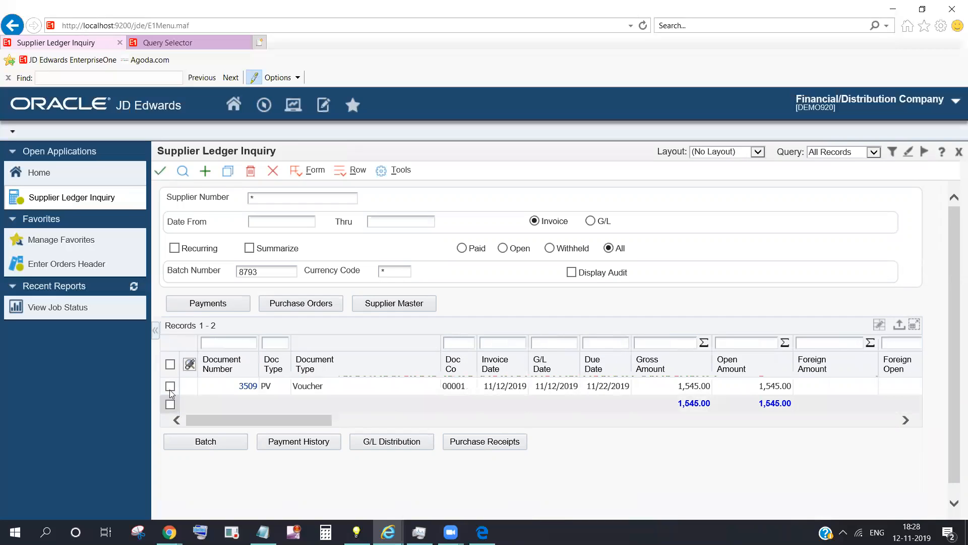
{"action": "left_click", "coordinate": [170, 386]}
{"action": "left_click", "coordinate": [267, 113]}
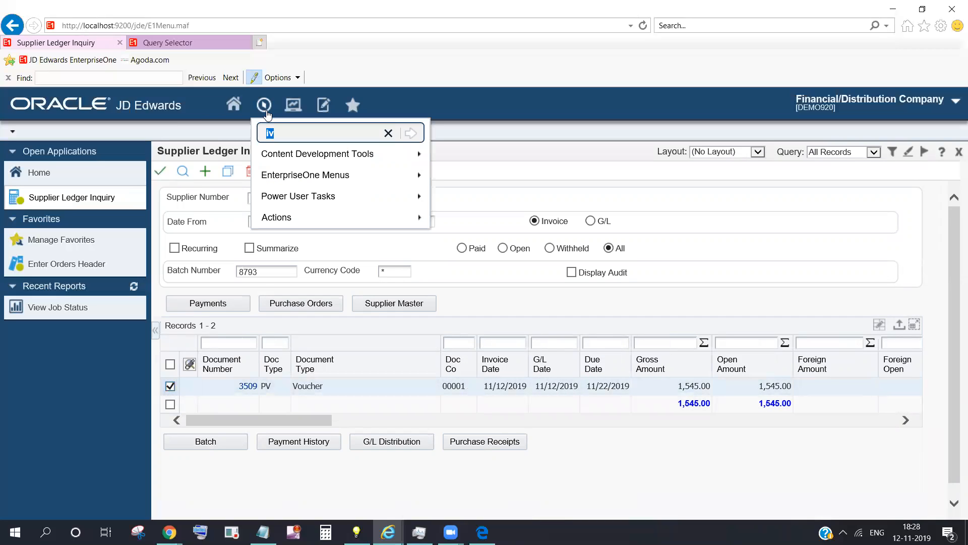
{"action": "key", "text": "BackSpace"}
{"action": "type", "text": "p0"}
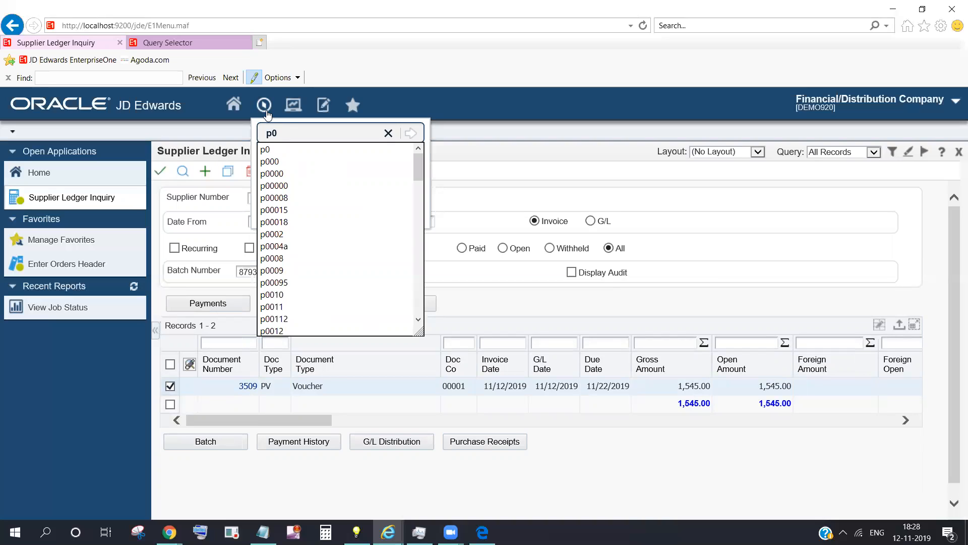
{"action": "type", "text": "4012"}
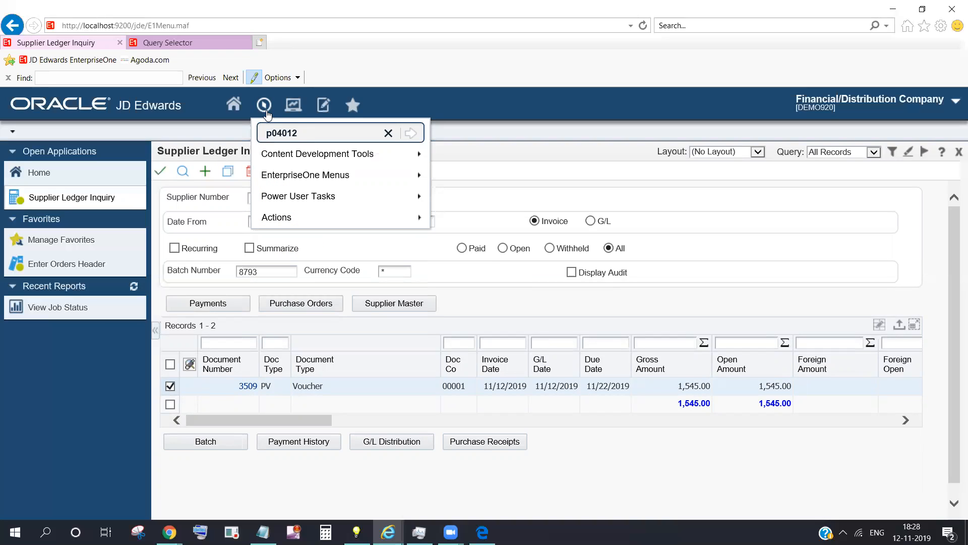
{"action": "left_click", "coordinate": [411, 133]}
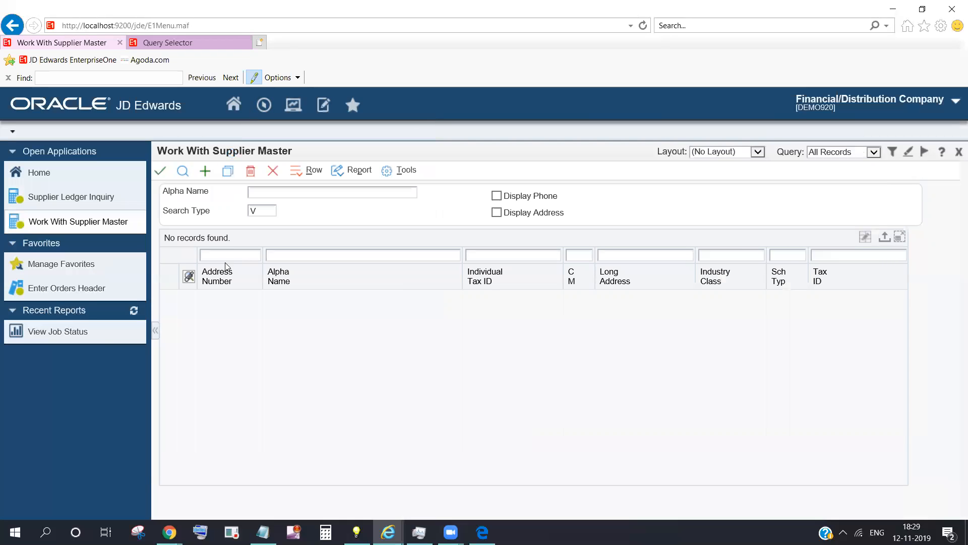
- Search the Supplier Master by the individual supplier's address number across all search types and open the record for revision
{"action": "left_click", "coordinate": [267, 212]}
{"action": "key", "text": "BackSpace"}
{"action": "left_click", "coordinate": [248, 254]}
{"action": "type", "text": "43"}
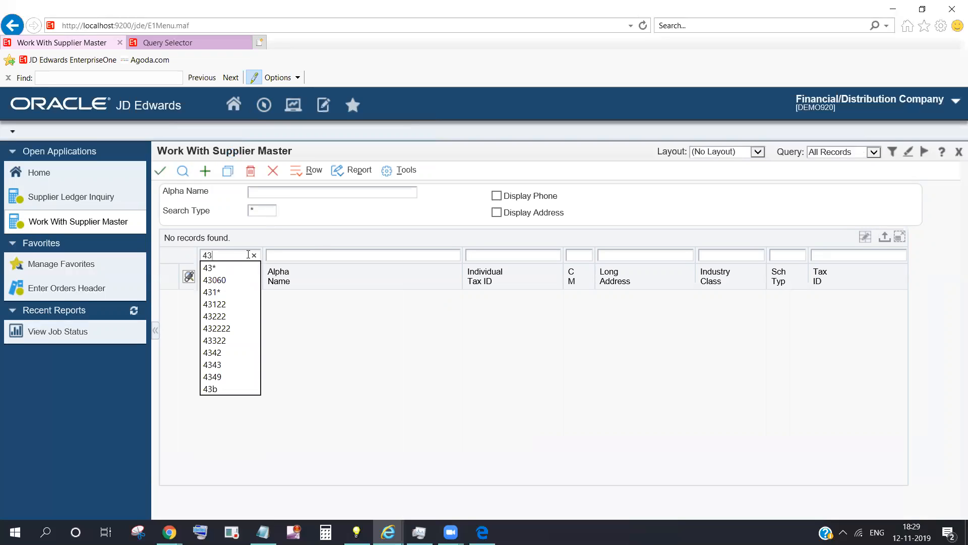
{"action": "type", "text": "122"}
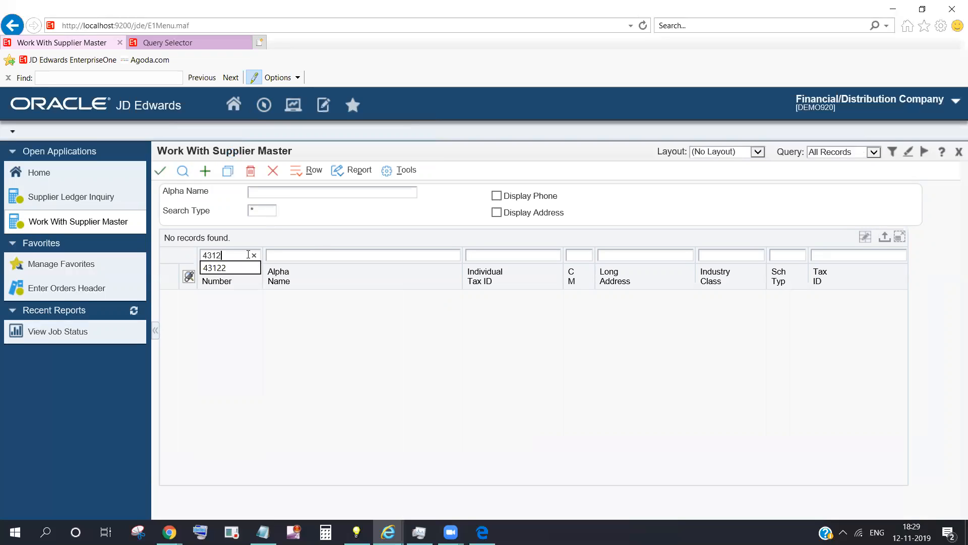
{"action": "left_click", "coordinate": [183, 172]}
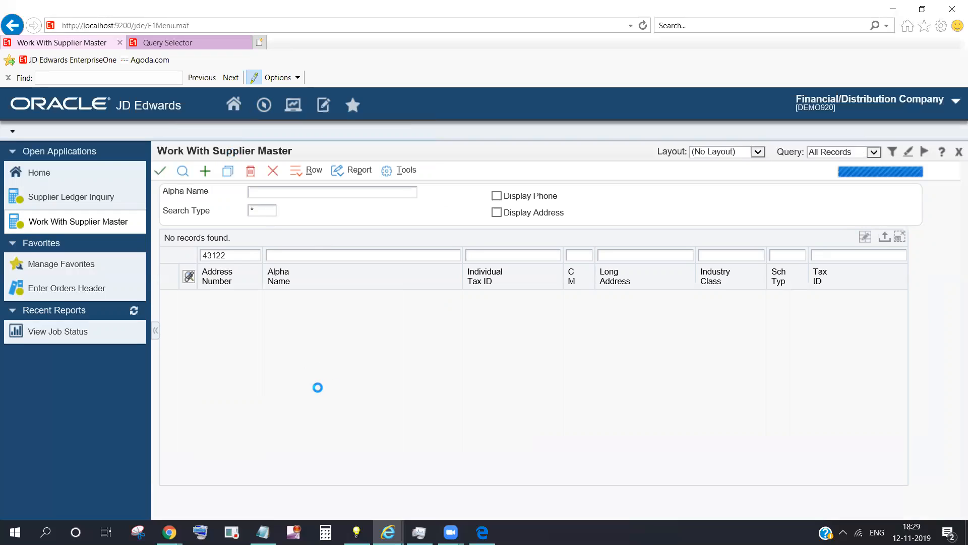
{"action": "left_click", "coordinate": [156, 173]}
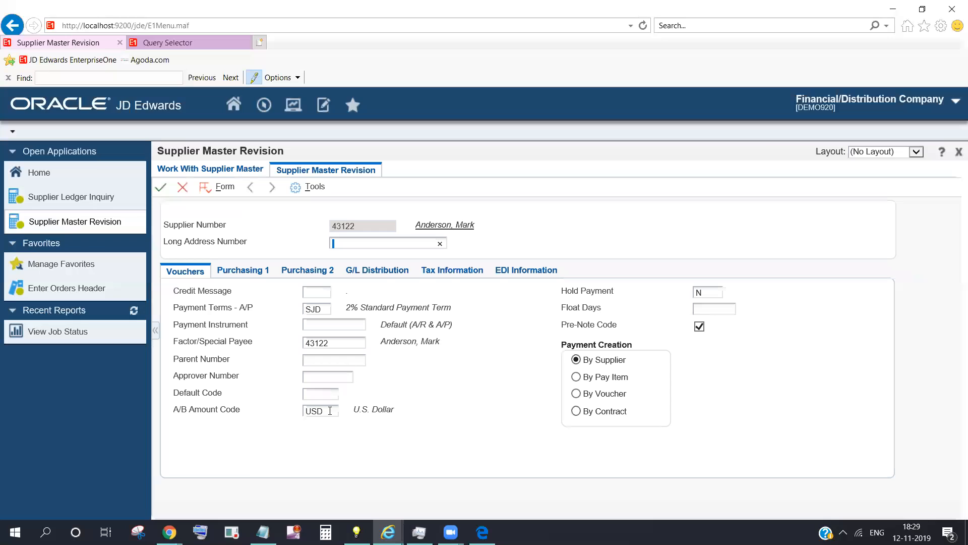
- Examine the supplier's A/B Amount Code and the currencies available for the Default Code, then close the lookup without choosing
{"action": "double_click", "coordinate": [306, 411]}
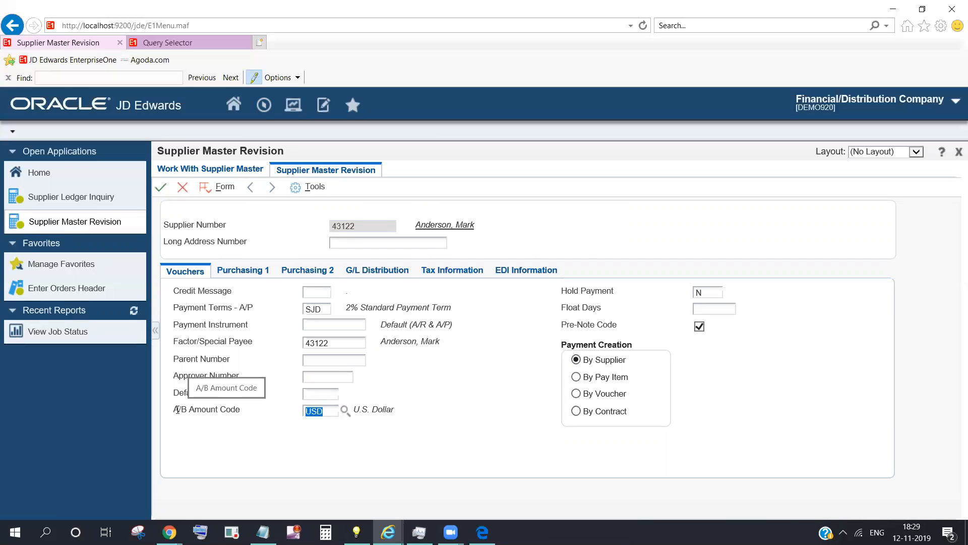
{"action": "left_click", "coordinate": [337, 413]}
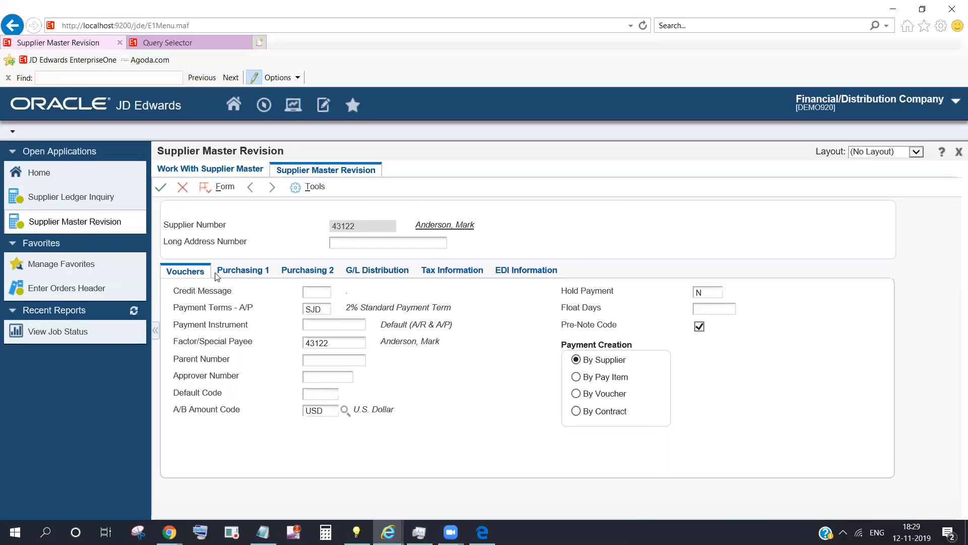
{"action": "left_click", "coordinate": [314, 397]}
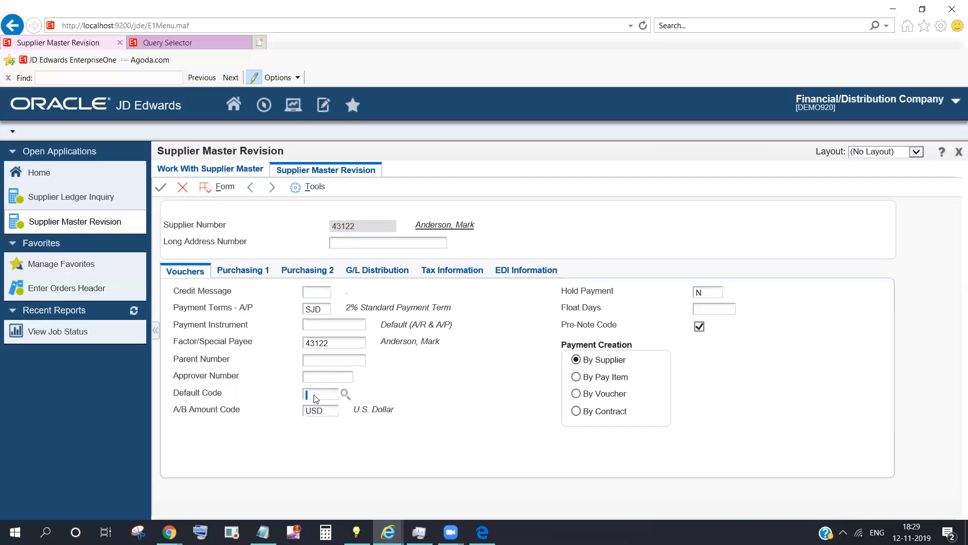
{"action": "left_click", "coordinate": [346, 393]}
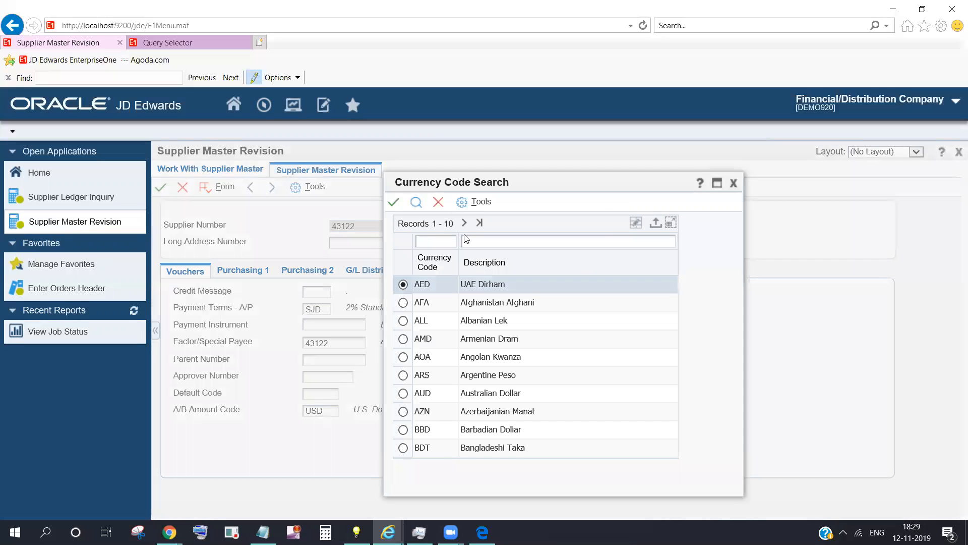
{"action": "left_click", "coordinate": [438, 202]}
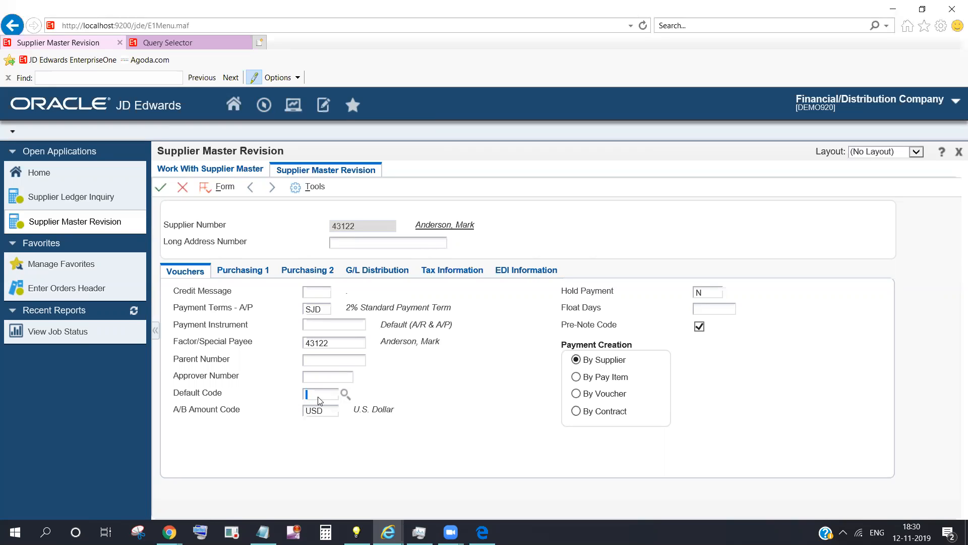
- Set the supplier's Default Code to AUD, Australian Dollar, save the record and return to the supplier list
{"action": "double_click", "coordinate": [311, 413]}
{"action": "left_click", "coordinate": [313, 393]}
{"action": "left_click", "coordinate": [345, 394]}
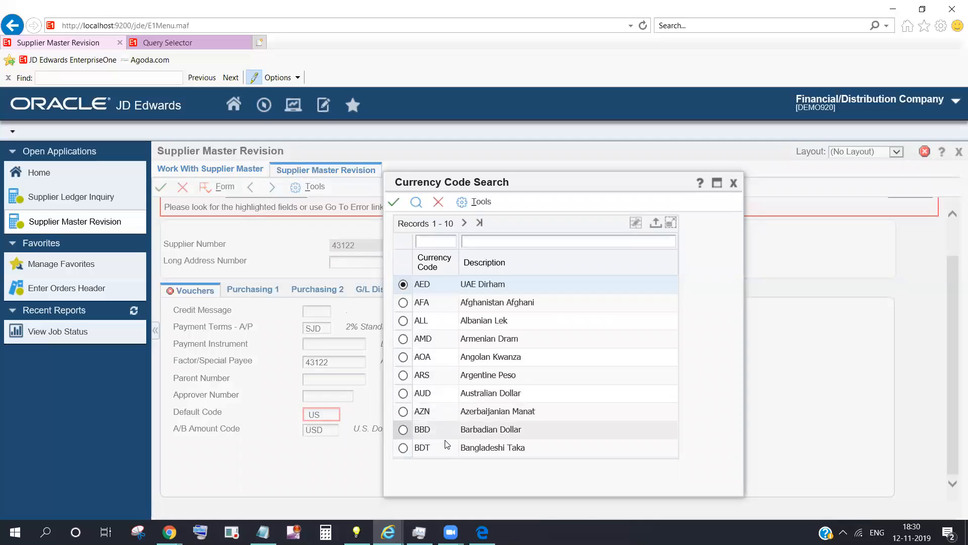
{"action": "left_click", "coordinate": [403, 393]}
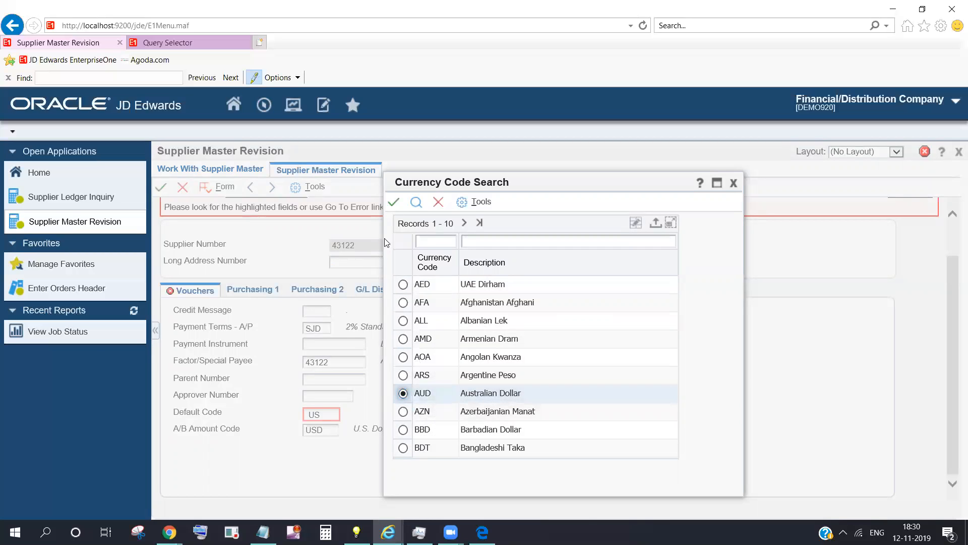
{"action": "left_click", "coordinate": [394, 201]}
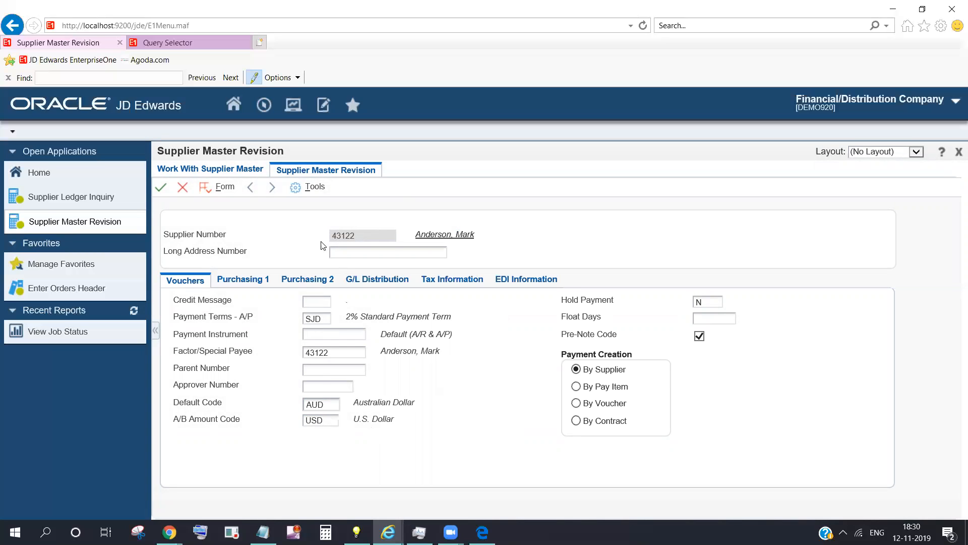
{"action": "left_click_drag", "start_coordinate": [357, 235], "coordinate": [333, 240]}
{"action": "left_click", "coordinate": [160, 192]}
{"action": "left_click", "coordinate": [183, 189]}
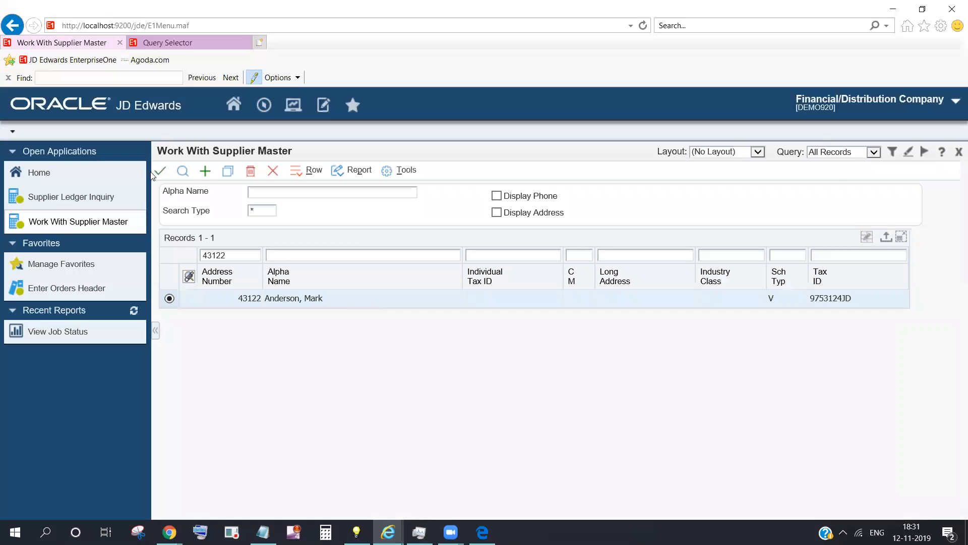
- Reopen the supplier's record, clear the Default Code currency, save it and return to the supplier list
{"action": "left_click", "coordinate": [159, 171]}
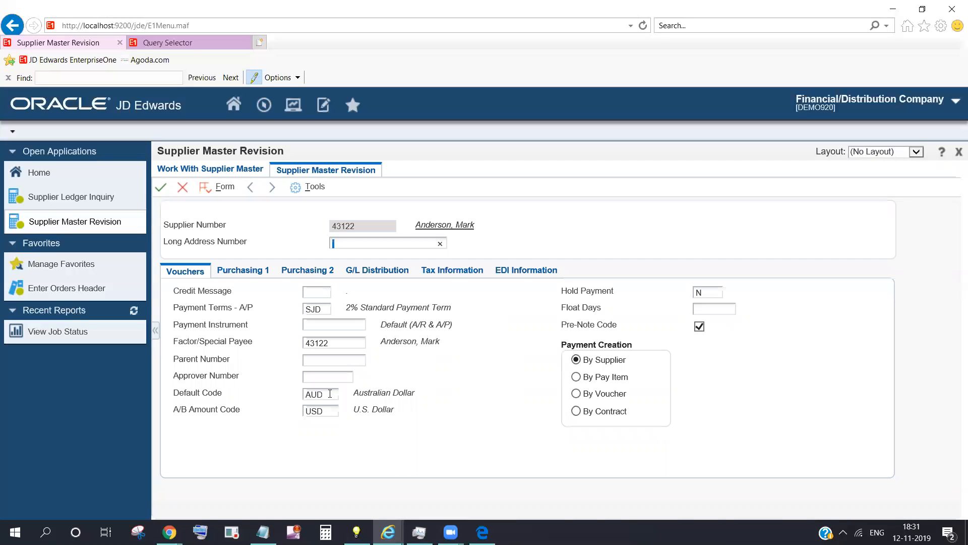
{"action": "double_click", "coordinate": [330, 393]}
{"action": "key", "text": "BackSpace"}
{"action": "left_click", "coordinate": [161, 188]}
{"action": "left_click", "coordinate": [157, 189]}
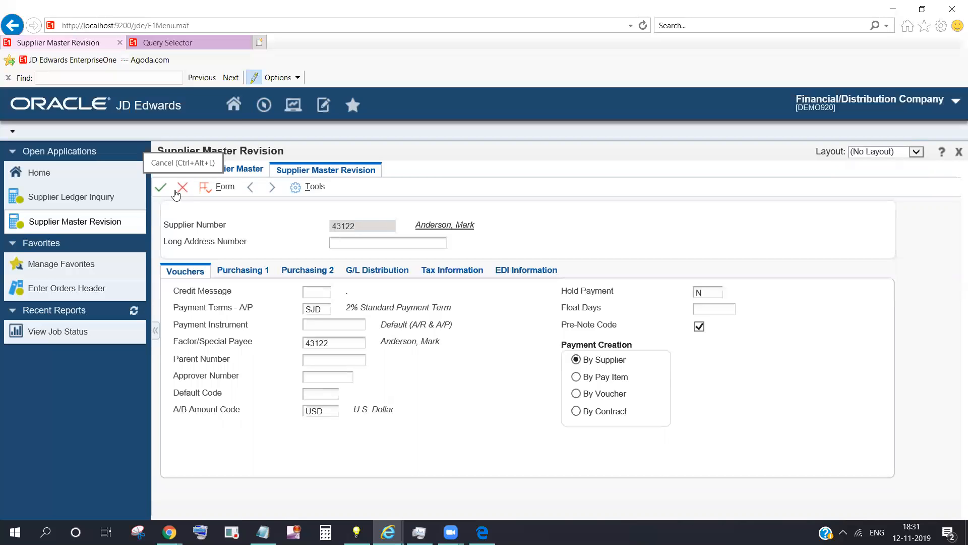
{"action": "left_click", "coordinate": [183, 190]}
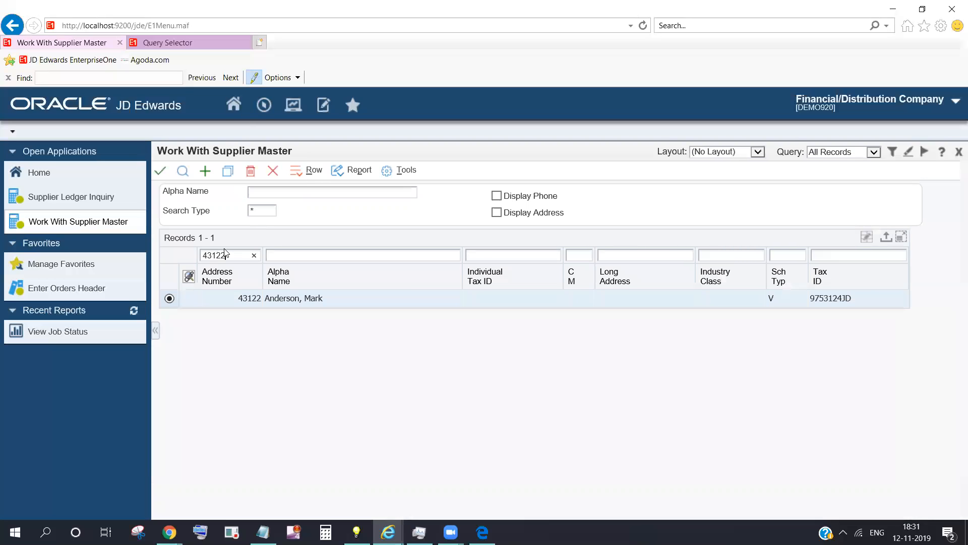
- Search the Supplier Master for Provisions Inc by its address number and open its record
{"action": "key", "text": "BackSpace"}
{"action": "key", "text": "BackSpace"}
{"action": "key", "text": "BackSpace"}
{"action": "key", "text": "BackSpace"}
{"action": "key", "text": "BackSpace"}
{"action": "type", "text": "43"}
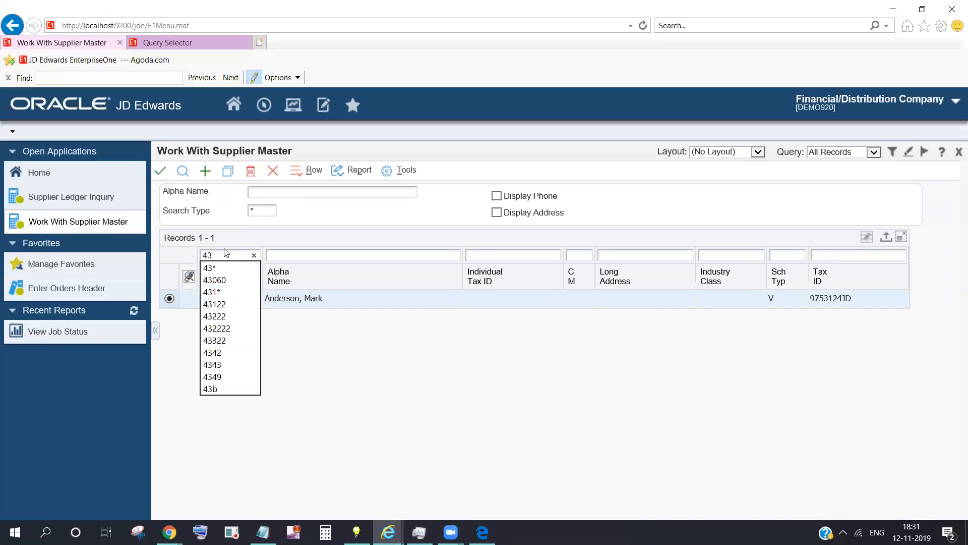
{"action": "type", "text": "322"}
{"action": "left_click", "coordinate": [183, 172]}
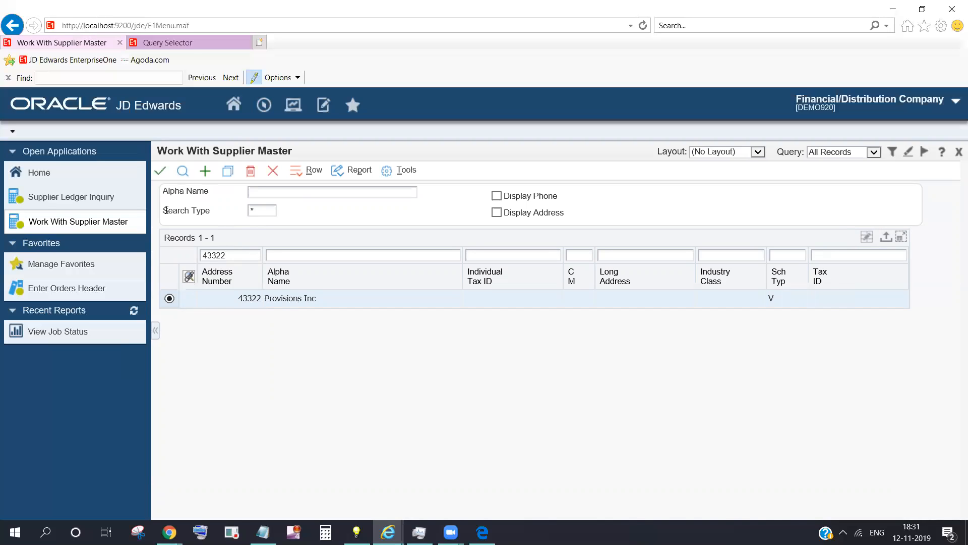
{"action": "left_click", "coordinate": [160, 170]}
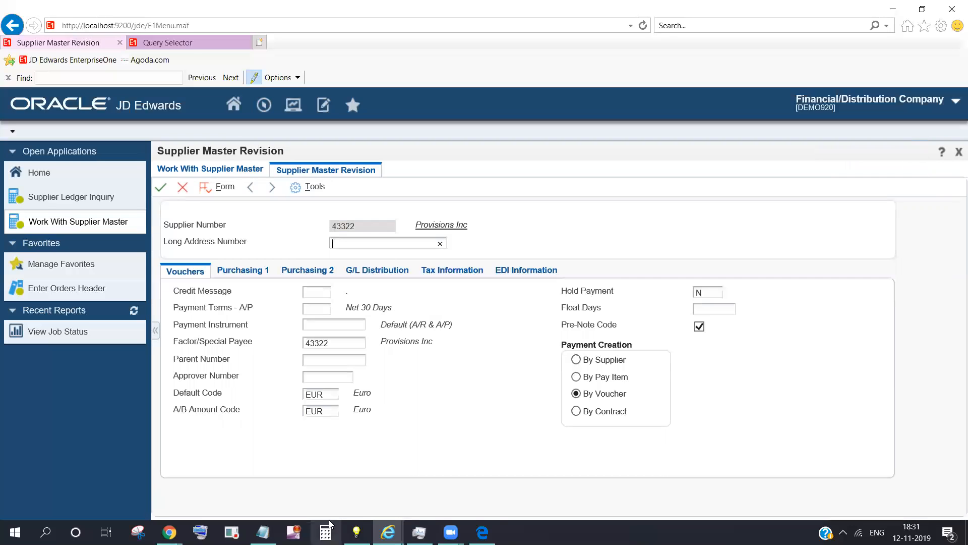
- Check the Default Code and A/B Amount Code currencies of Provisions Inc, then close the record
{"action": "left_click", "coordinate": [333, 398]}
{"action": "left_click", "coordinate": [317, 411]}
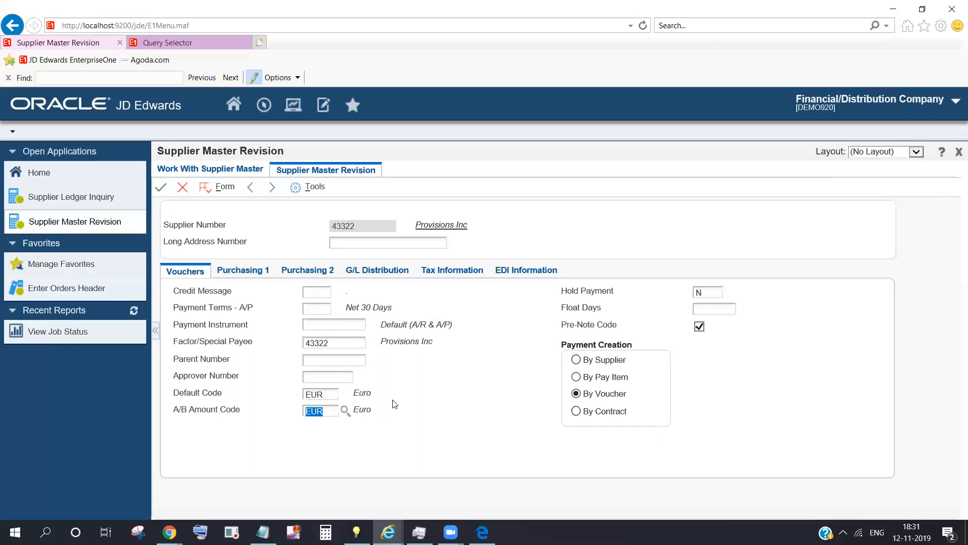
{"action": "left_click", "coordinate": [182, 187]}
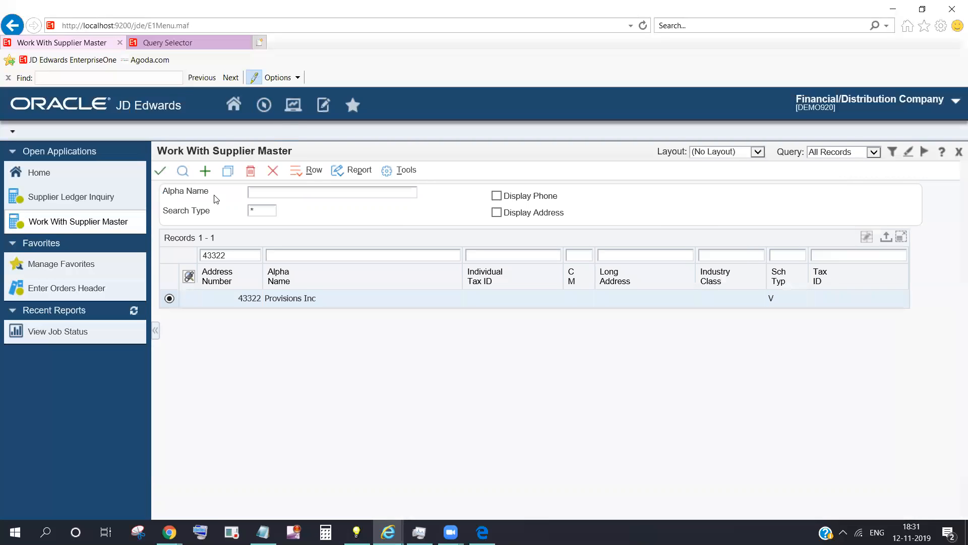
{"action": "left_click", "coordinate": [264, 104]}
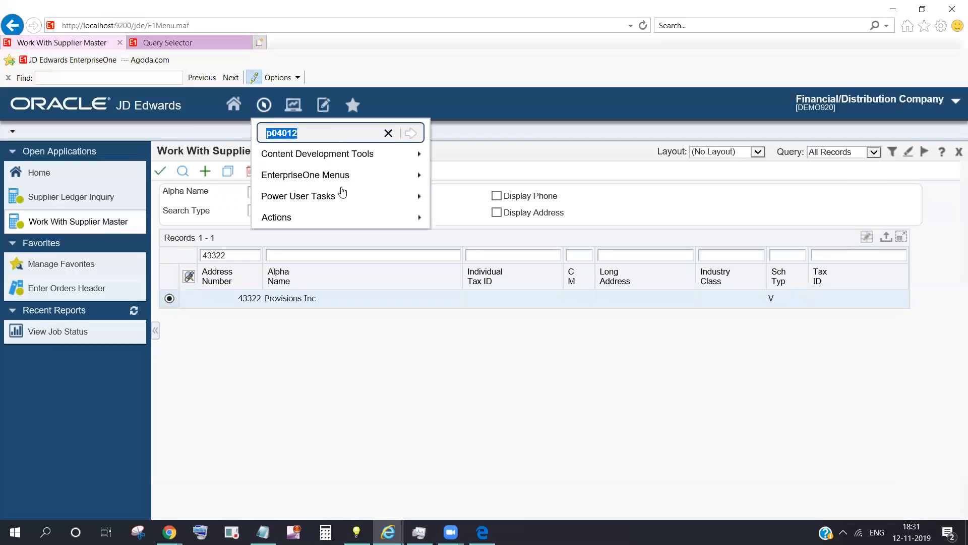
{"action": "key", "text": "Return"}
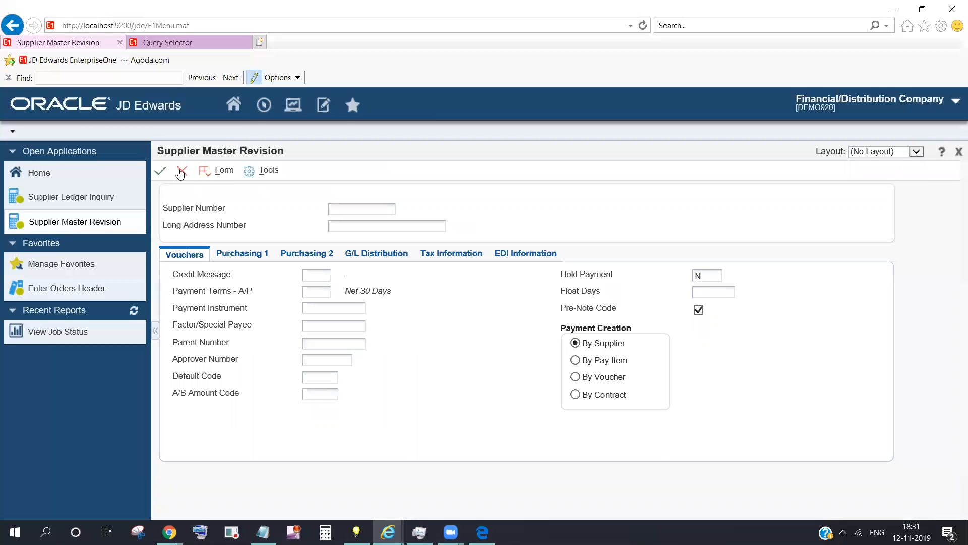
{"action": "left_click", "coordinate": [181, 173]}
{"action": "left_click_drag", "start_coordinate": [238, 257], "coordinate": [192, 259]}
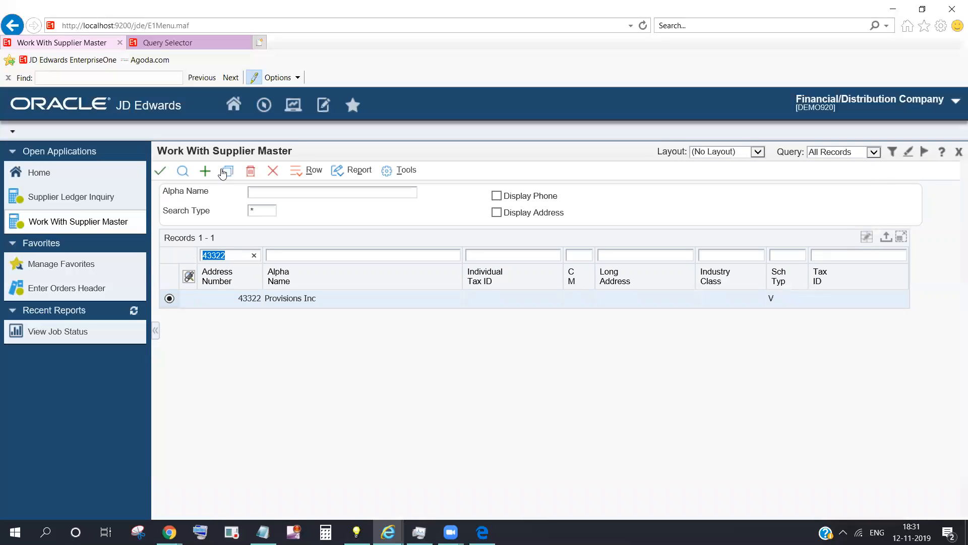
{"action": "left_click", "coordinate": [105, 225]}
- Switch to the Supplier Ledger Inquiry and start a new voucher for company 1 with Provisions Inc as the supplier
{"action": "left_click", "coordinate": [74, 198]}
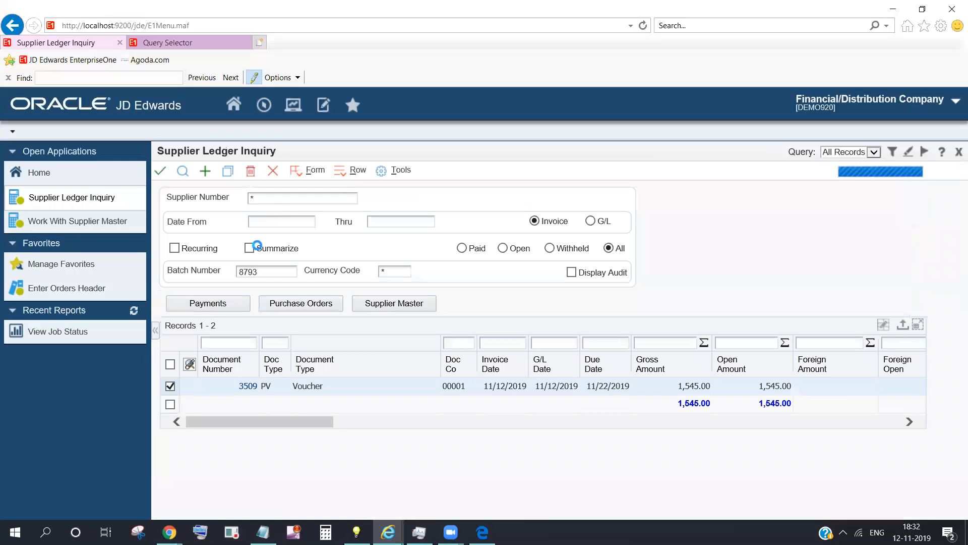
{"action": "left_click", "coordinate": [205, 173]}
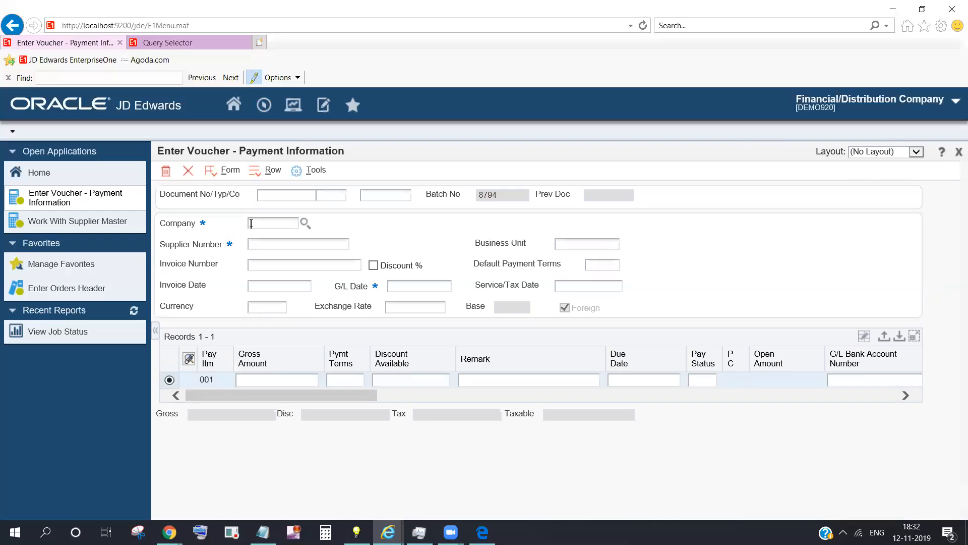
{"action": "type", "text": "1"}
{"action": "key", "text": "Tab"}
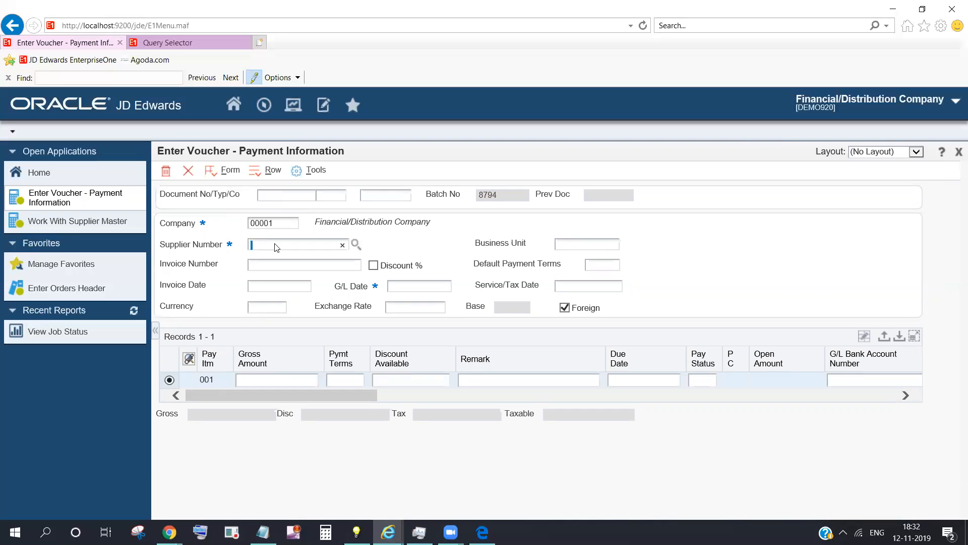
{"action": "left_click", "coordinate": [275, 244]}
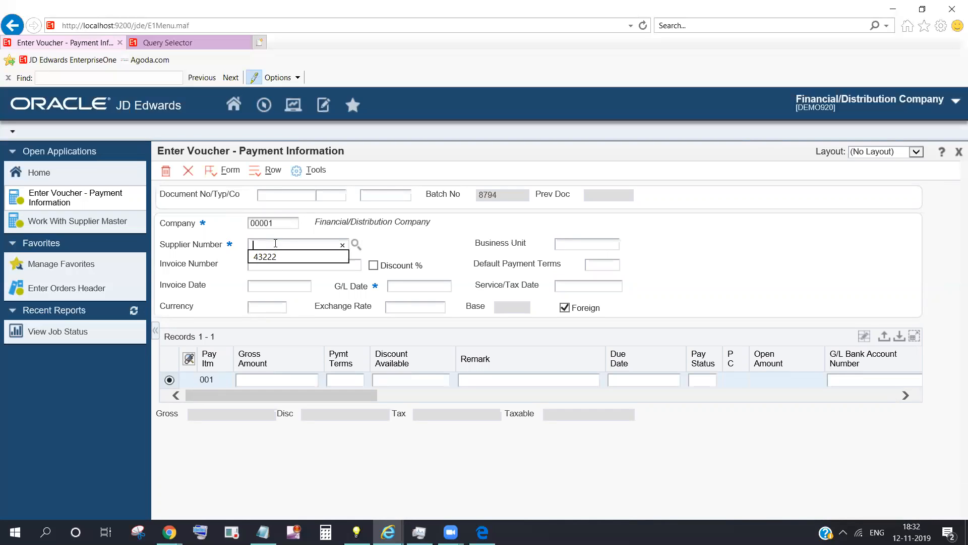
{"action": "type", "text": "43322"}
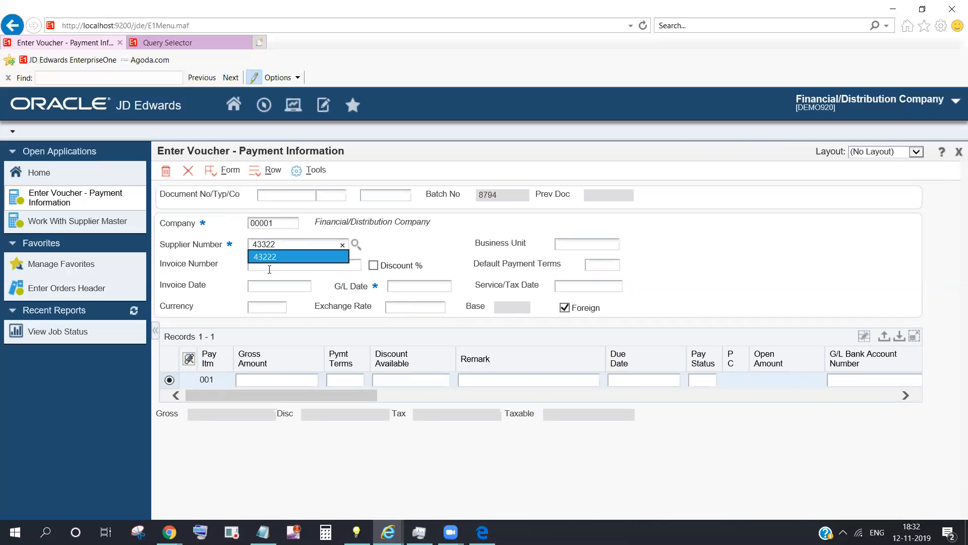
{"action": "key", "text": "Tab"}
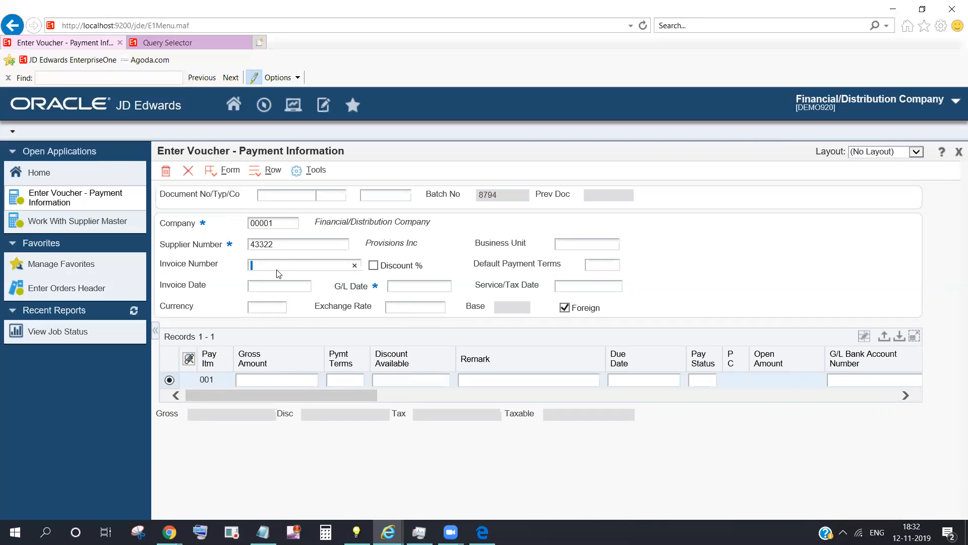
- Enter NDJHDC as the invoice number and set both the invoice date and the G/L date to 11/12/2019
{"action": "left_click", "coordinate": [291, 266]}
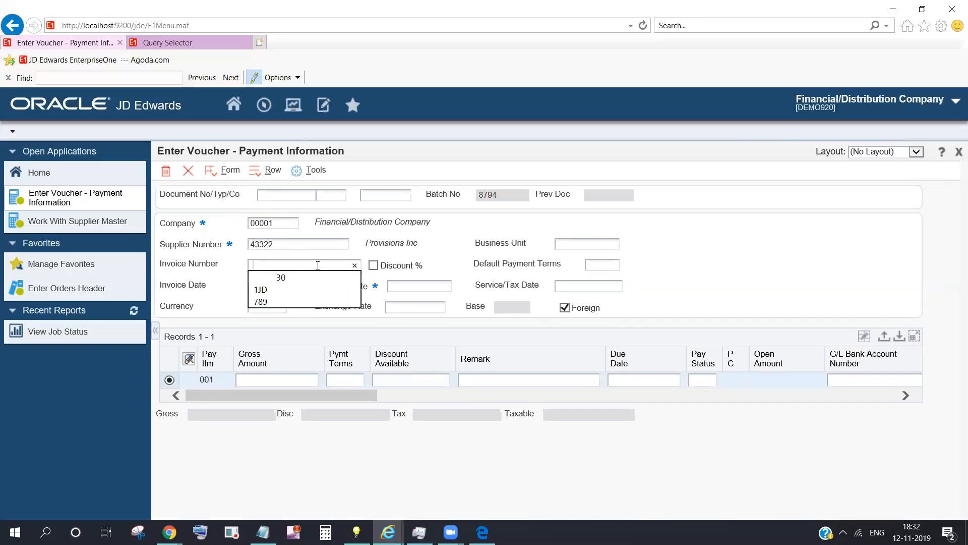
{"action": "key", "text": "BackSpace"}
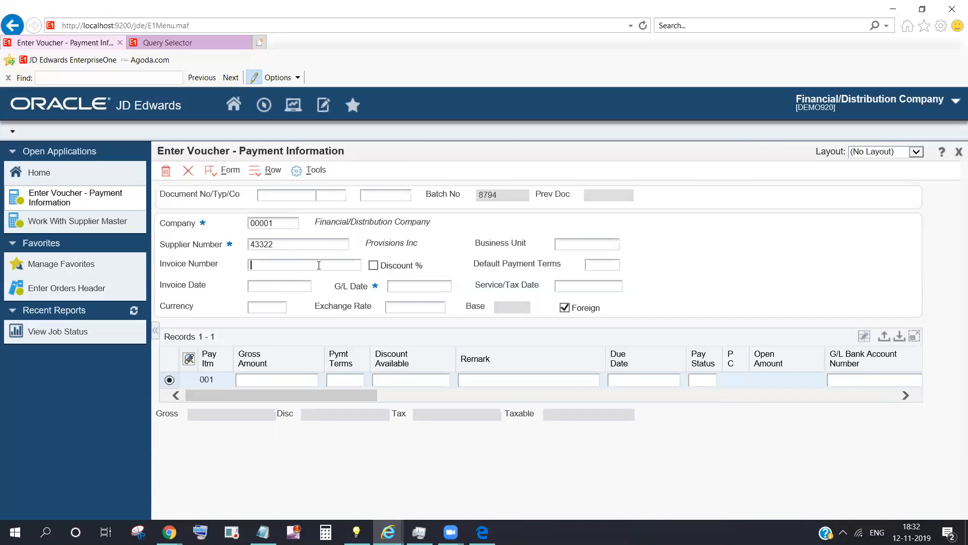
{"action": "type", "text": "ndjhdc"}
{"action": "left_click", "coordinate": [298, 286]}
{"action": "left_click", "coordinate": [318, 286]}
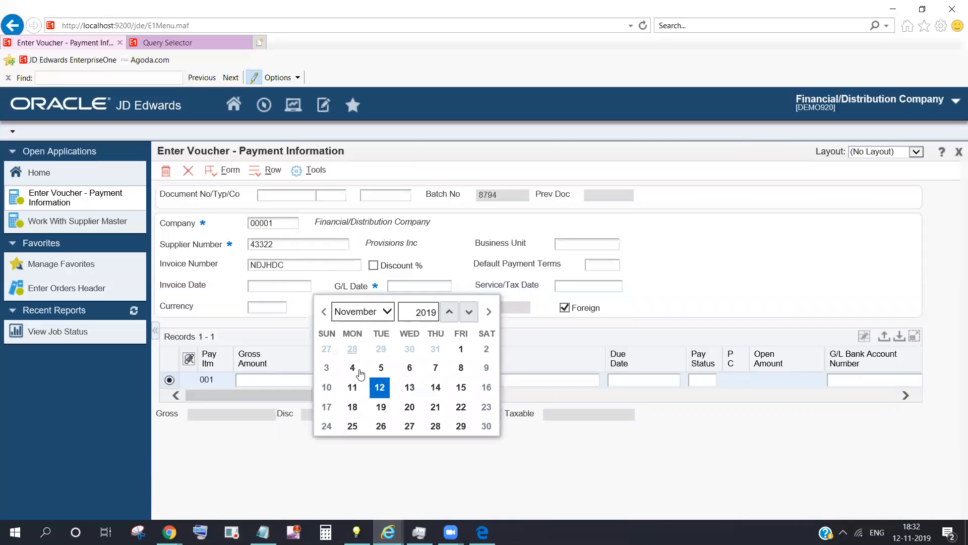
{"action": "left_click", "coordinate": [380, 387]}
{"action": "left_click", "coordinate": [428, 283]}
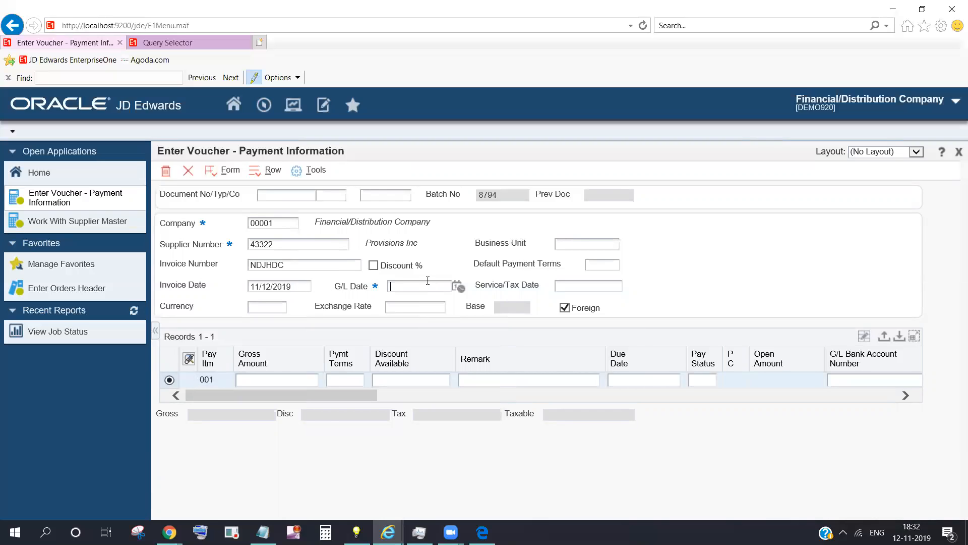
{"action": "left_click", "coordinate": [460, 291]}
{"action": "left_click", "coordinate": [519, 388]}
- Try USD as the voucher currency, and clear the entry to apply the supplier's default currency
{"action": "left_click", "coordinate": [266, 305]}
{"action": "type", "text": "usd"}
{"action": "left_click", "coordinate": [273, 382]}
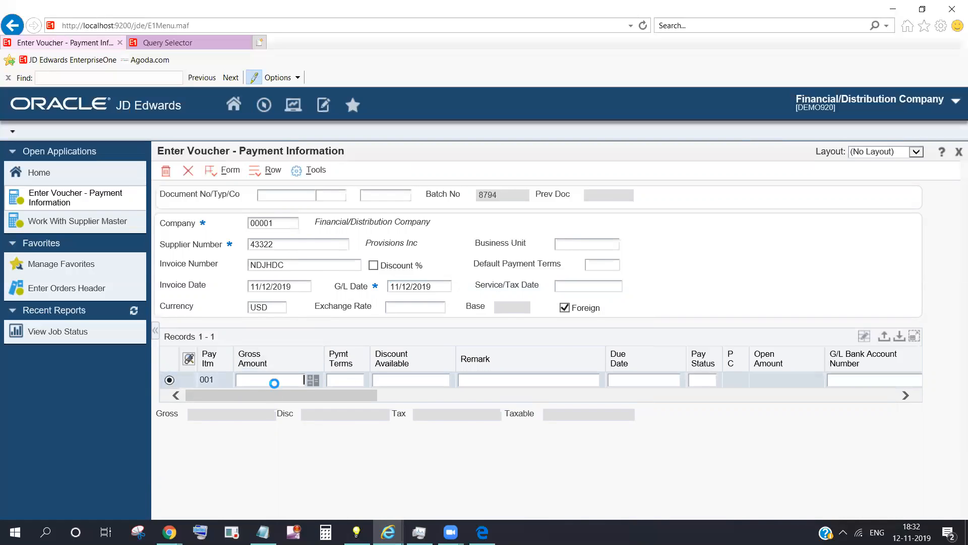
{"action": "left_click", "coordinate": [279, 368]}
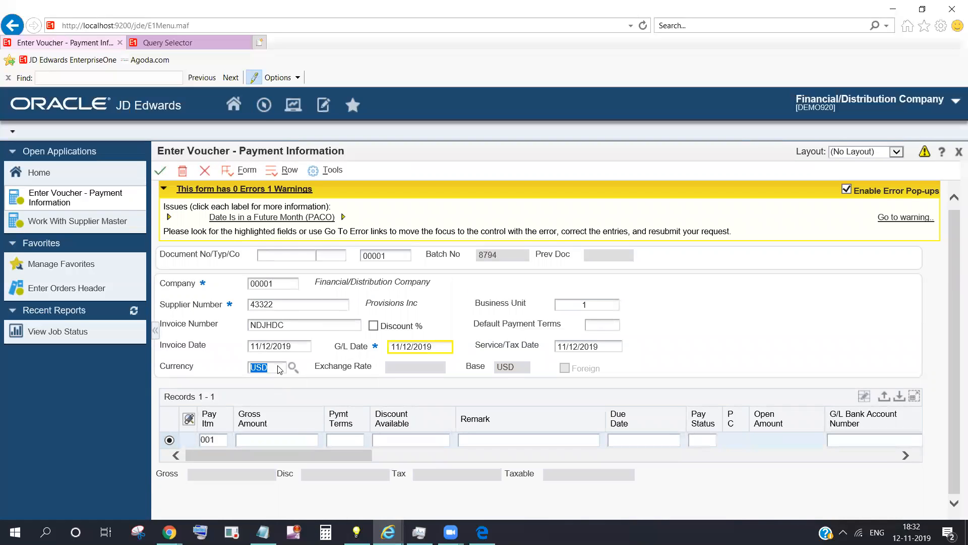
{"action": "key", "text": "BackSpace"}
{"action": "left_click", "coordinate": [277, 442]}
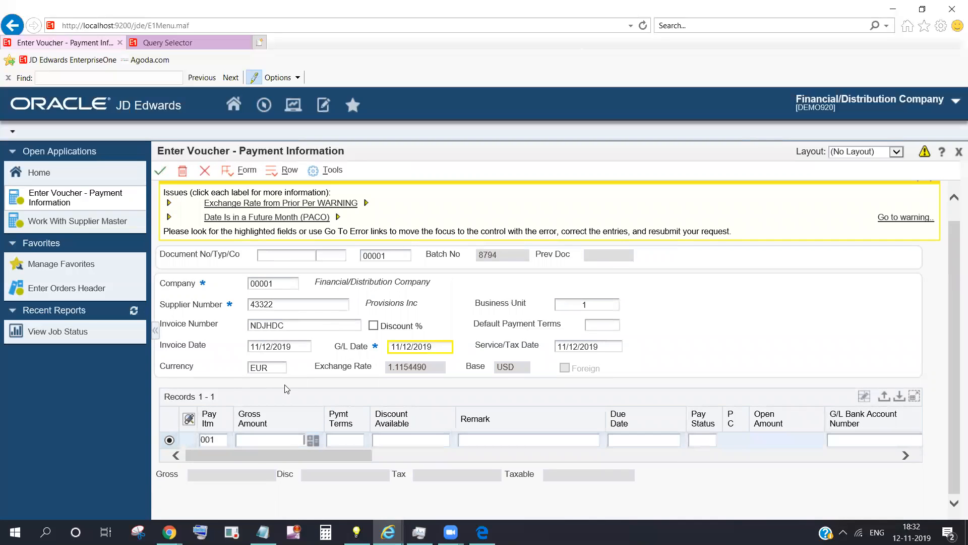
- Compare the voucher's transaction currency with the company's base currency
{"action": "left_click", "coordinate": [508, 367]}
{"action": "double_click", "coordinate": [469, 365]}
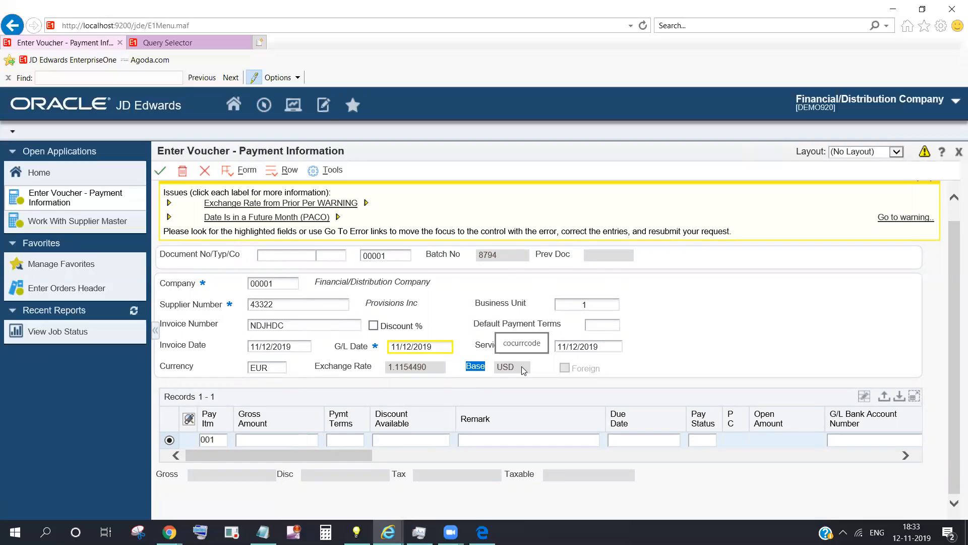
{"action": "double_click", "coordinate": [262, 370]}
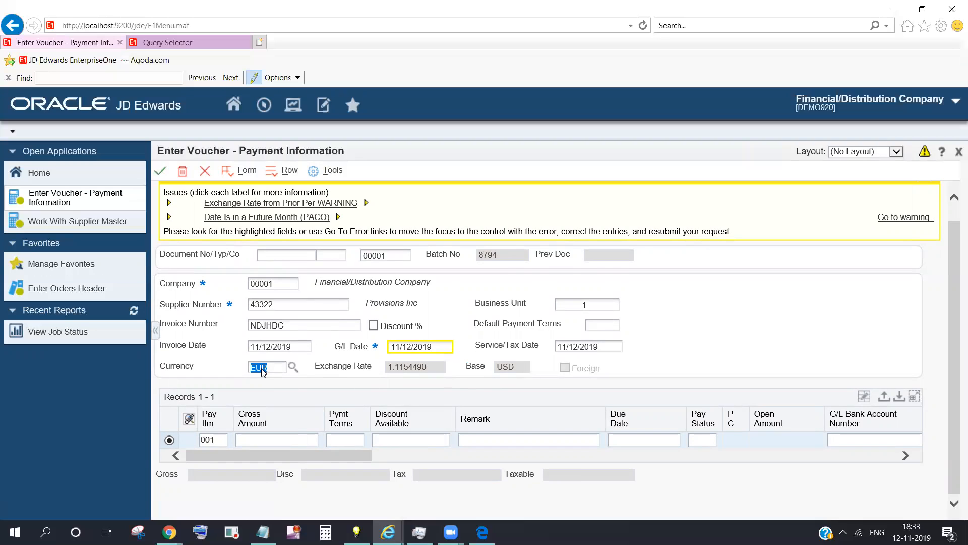
- Open the Provisions Inc record in the Supplier Master, check its Default Code currency and close the record
{"action": "left_click", "coordinate": [77, 222]}
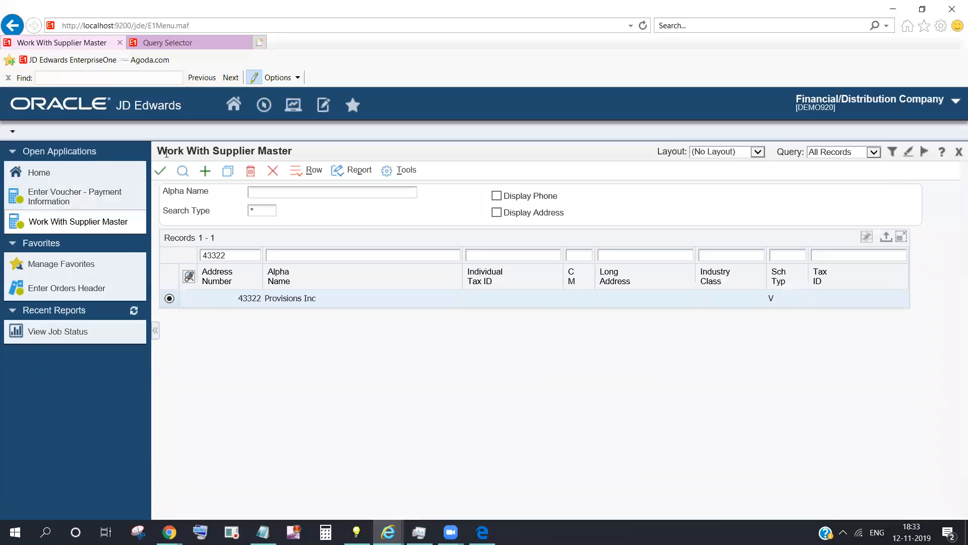
{"action": "left_click", "coordinate": [159, 174]}
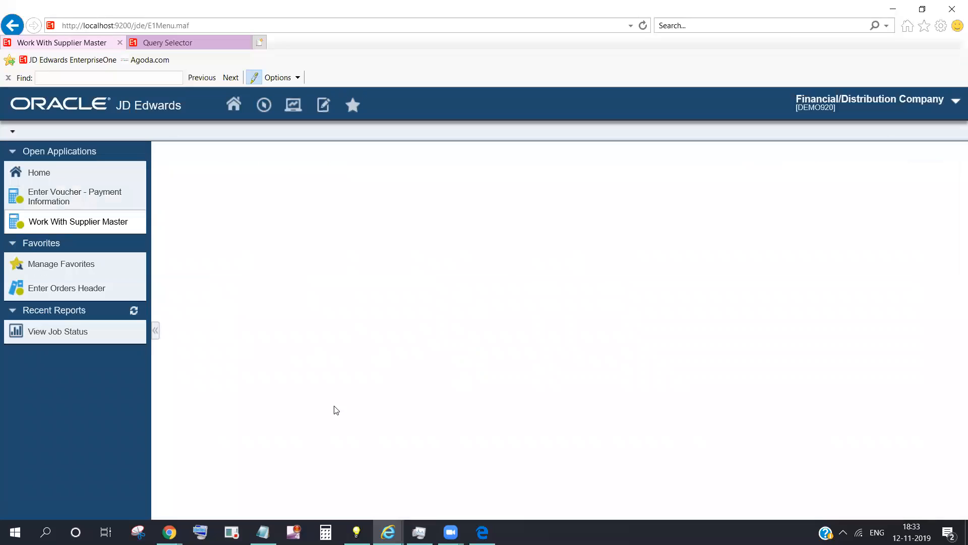
{"action": "left_click", "coordinate": [326, 410]}
{"action": "left_click", "coordinate": [315, 394]}
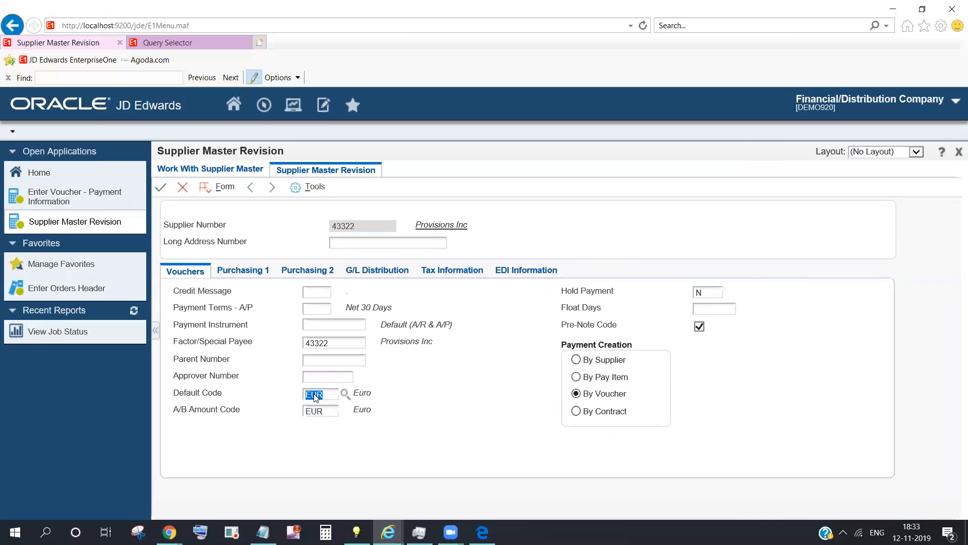
{"action": "left_click", "coordinate": [183, 189]}
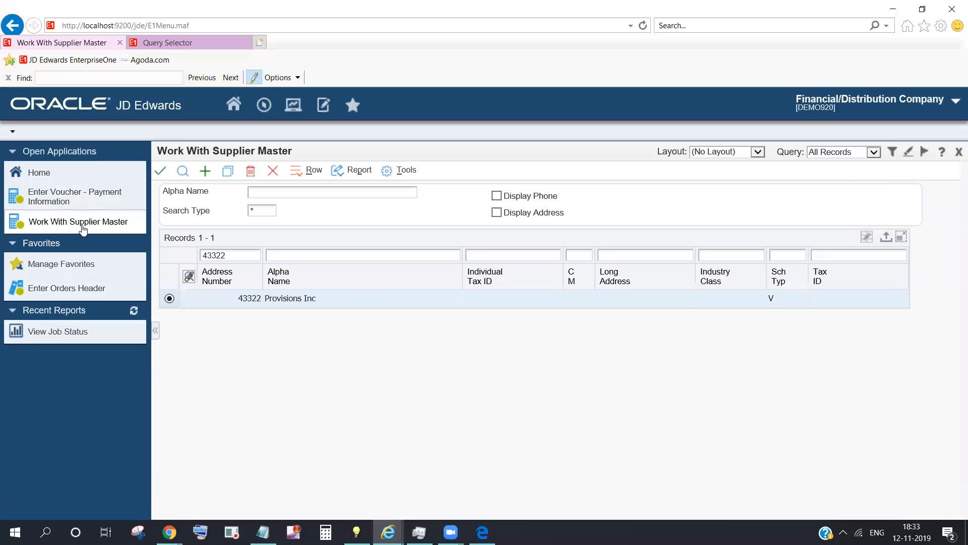
- Revisit the voucher being entered and reopen the Provisions Inc record from the Supplier Master
{"action": "left_click", "coordinate": [87, 195]}
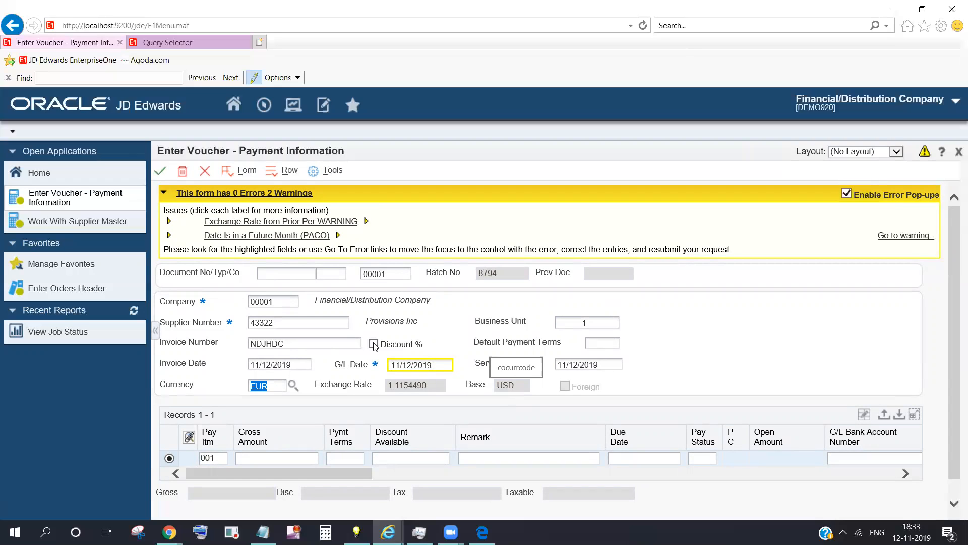
{"action": "left_click", "coordinate": [66, 225]}
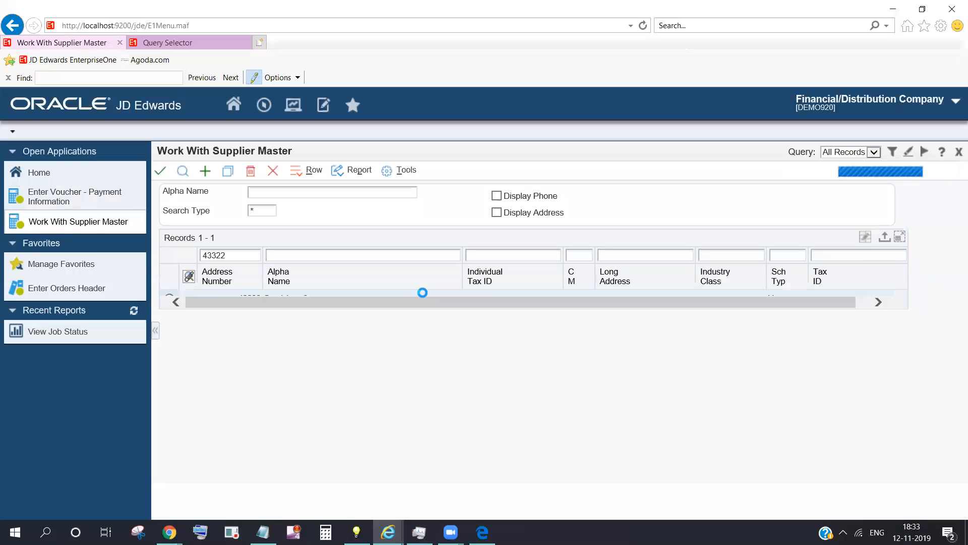
{"action": "left_click", "coordinate": [161, 172]}
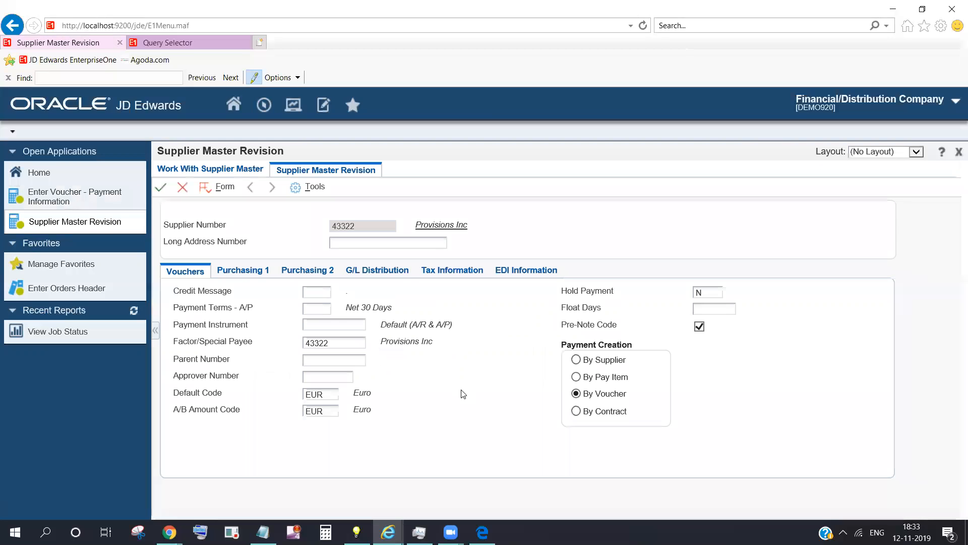
- Review the supplier's Default Code and A/B Amount Code currencies, and leave the currency code search without a selection
{"action": "left_click", "coordinate": [337, 395]}
{"action": "left_click", "coordinate": [335, 416]}
{"action": "left_click", "coordinate": [332, 396]}
{"action": "left_click", "coordinate": [343, 394]}
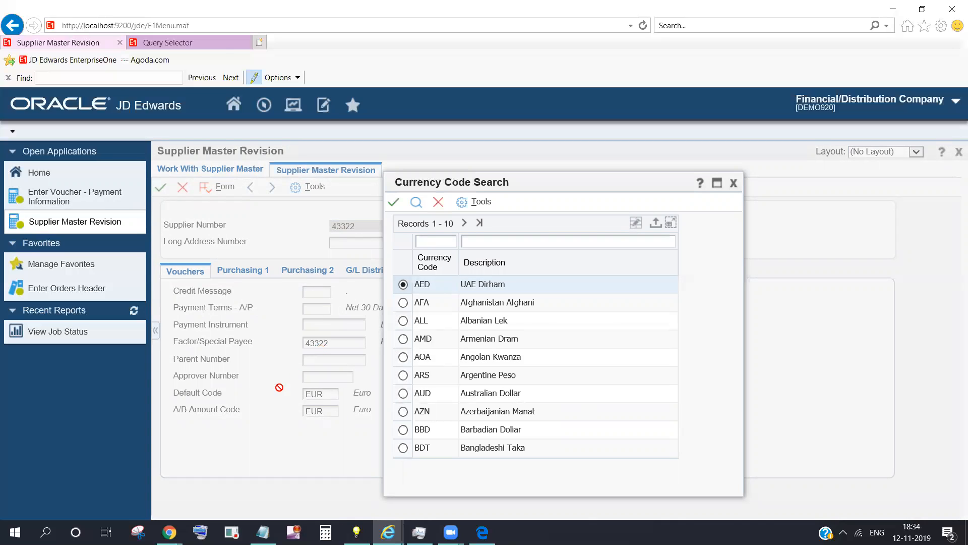
{"action": "left_click", "coordinate": [437, 203]}
- Clear the Default Code, set the A/B Amount Code to USD and try to save the supplier record
{"action": "left_click", "coordinate": [331, 398]}
{"action": "key", "text": "BackSpace"}
{"action": "key", "text": "BackSpace"}
{"action": "key", "text": "BackSpace"}
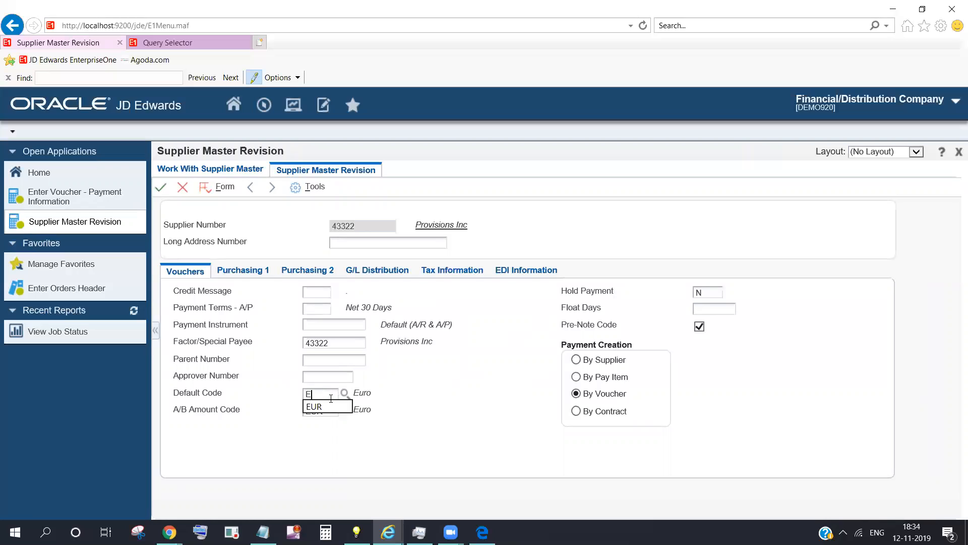
{"action": "double_click", "coordinate": [331, 411]}
{"action": "key", "text": "BackSpace"}
{"action": "left_click", "coordinate": [161, 188]}
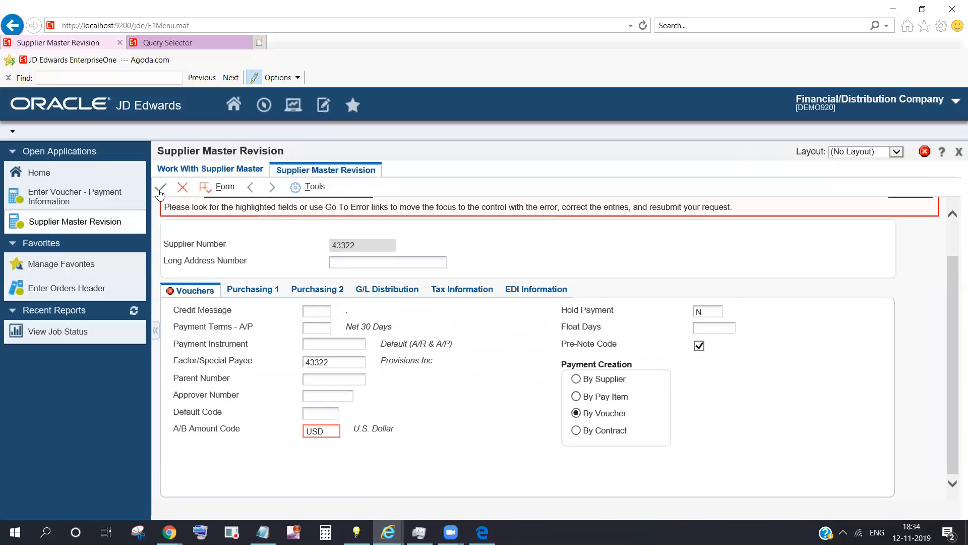
- Examine the error on the A/B Amount Code, including its cause and resolution text
{"action": "double_click", "coordinate": [330, 432]}
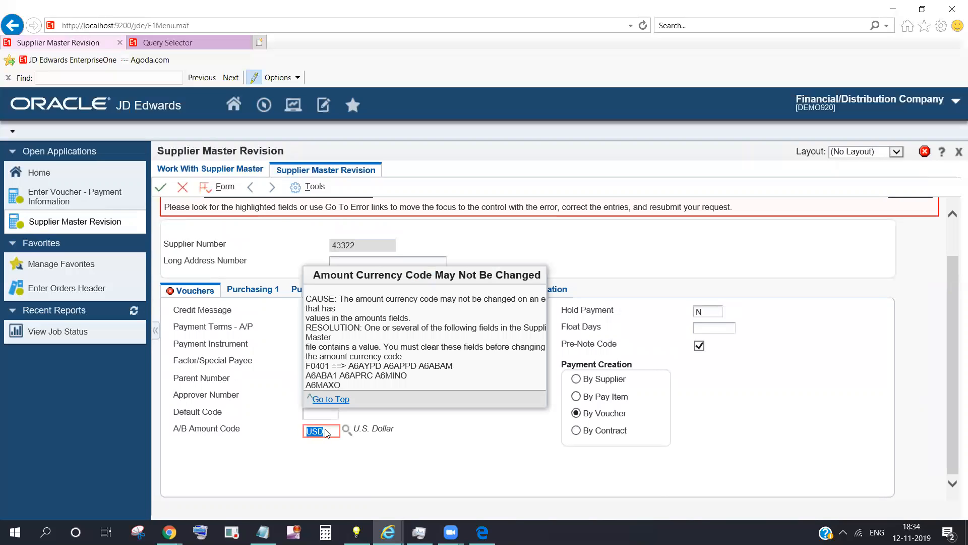
{"action": "left_click", "coordinate": [329, 431]}
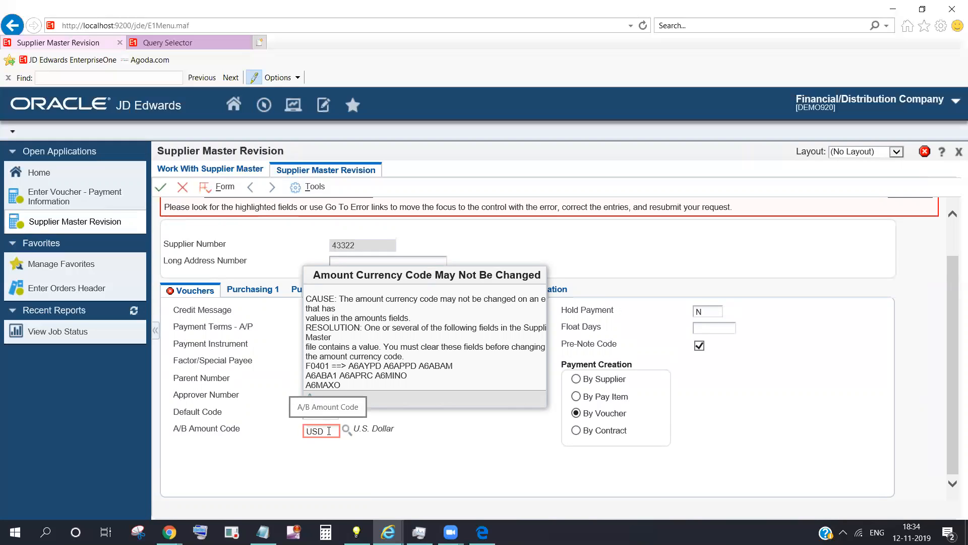
{"action": "left_click", "coordinate": [413, 447]}
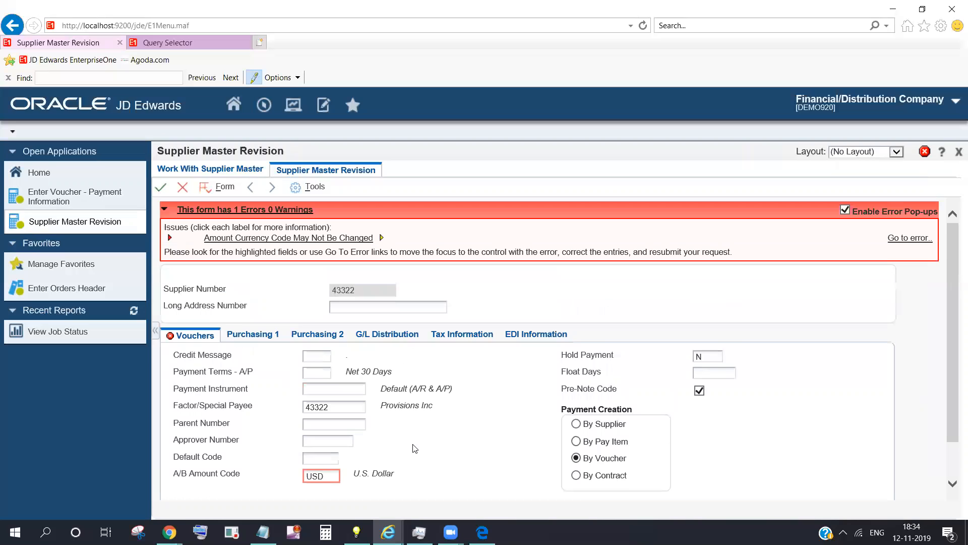
{"action": "left_click", "coordinate": [312, 461]}
{"action": "left_click", "coordinate": [168, 239]}
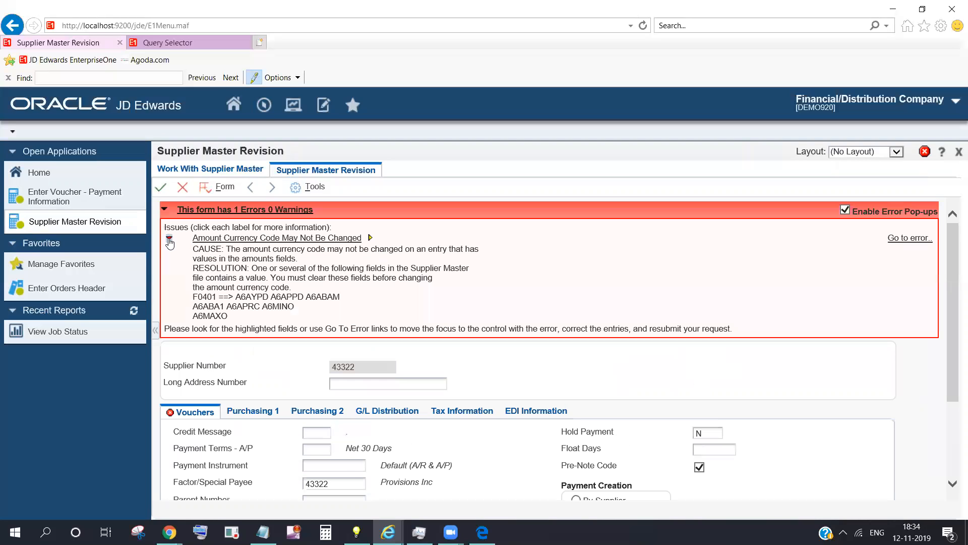
{"action": "left_click", "coordinate": [169, 239]}
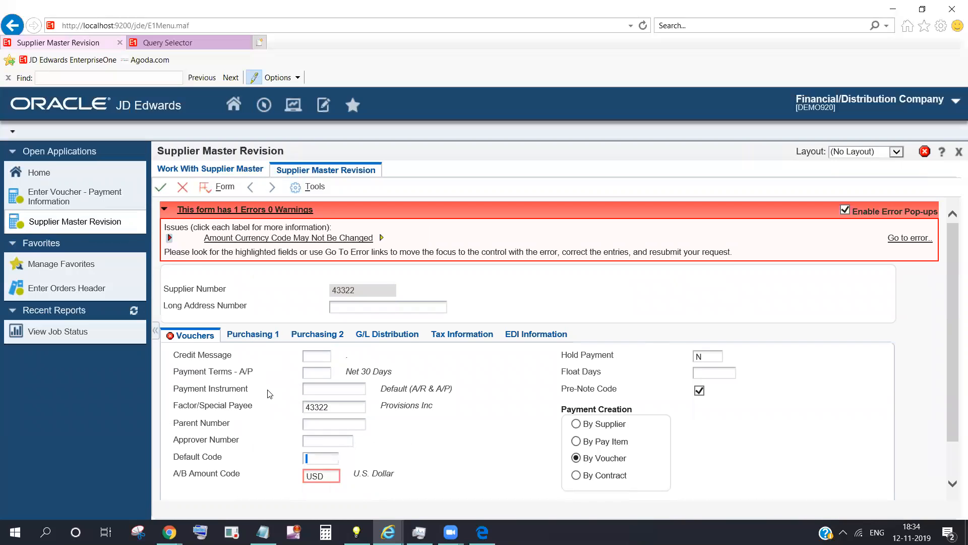
{"action": "scroll", "coordinate": [268, 390], "scroll_direction": "down", "scroll_amount": 2}
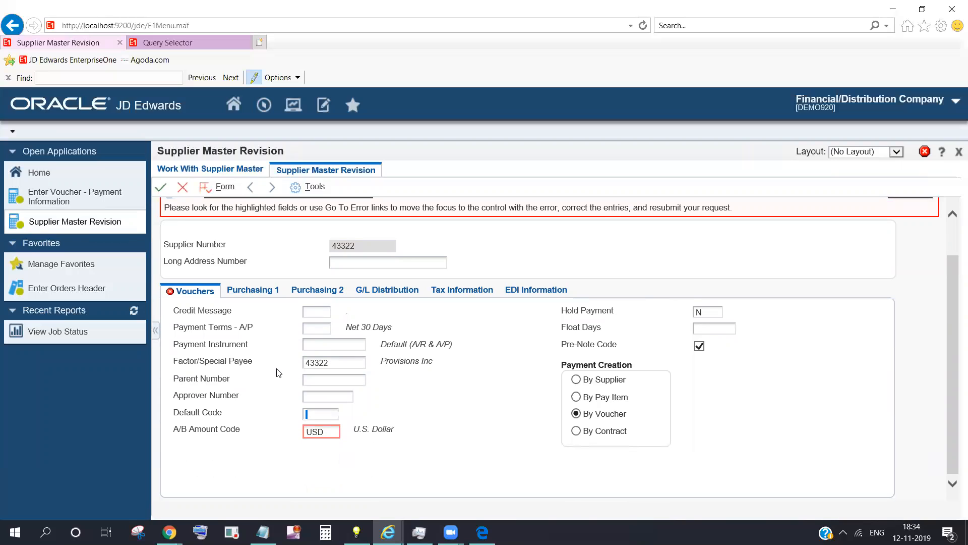
{"action": "scroll", "coordinate": [275, 369], "scroll_direction": "up", "scroll_amount": 2}
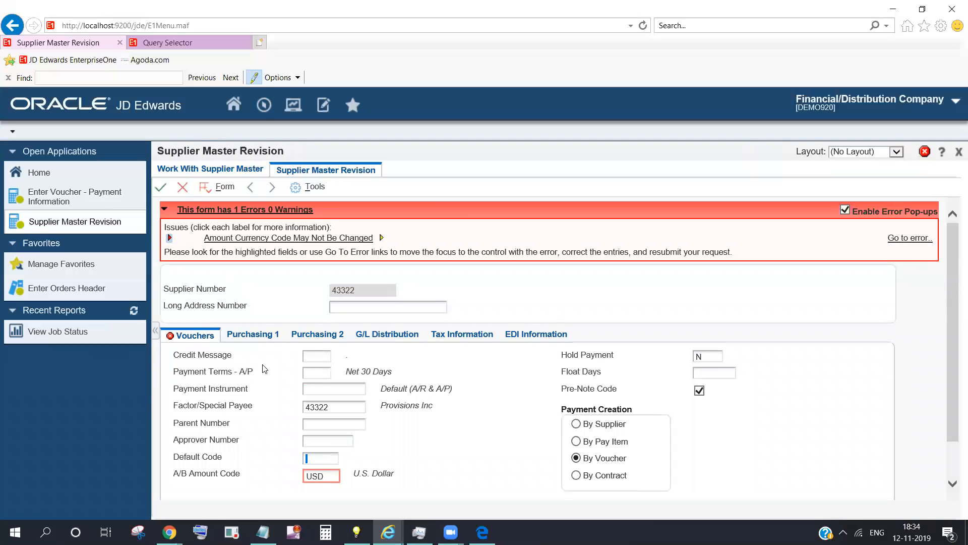
- Recheck the Default Code field and the flagged A/B Amount Code field of the supplier
{"action": "left_click", "coordinate": [321, 459]}
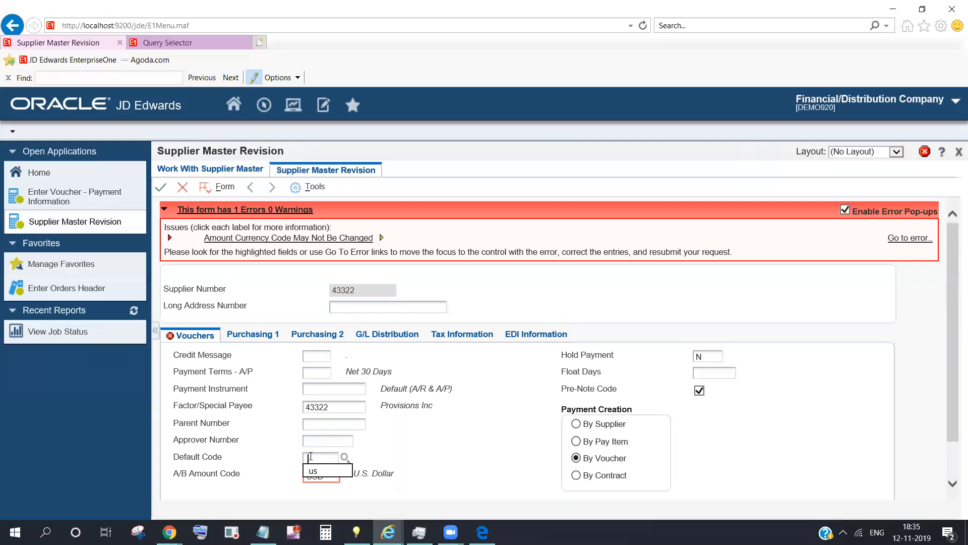
{"action": "key", "text": "BackSpace"}
{"action": "double_click", "coordinate": [327, 480]}
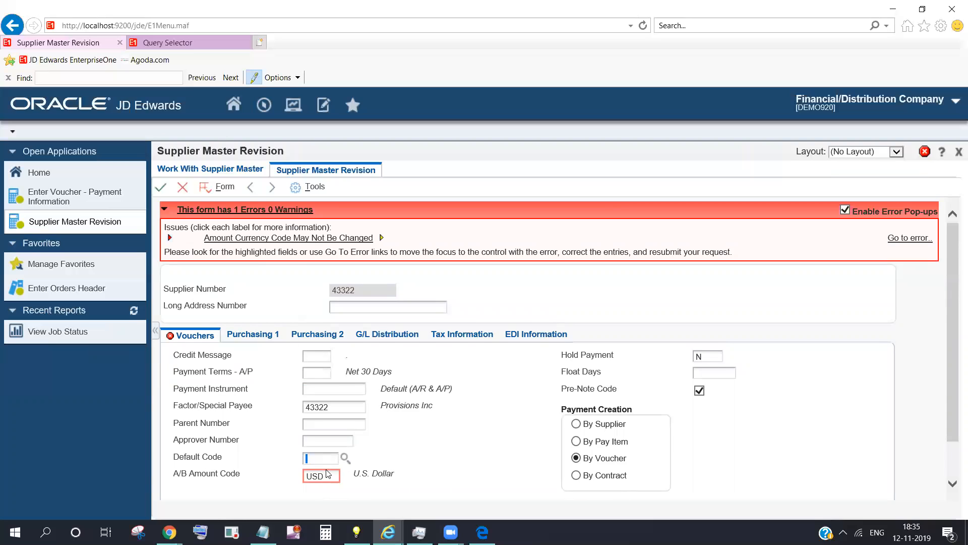
{"action": "left_click", "coordinate": [316, 477]}
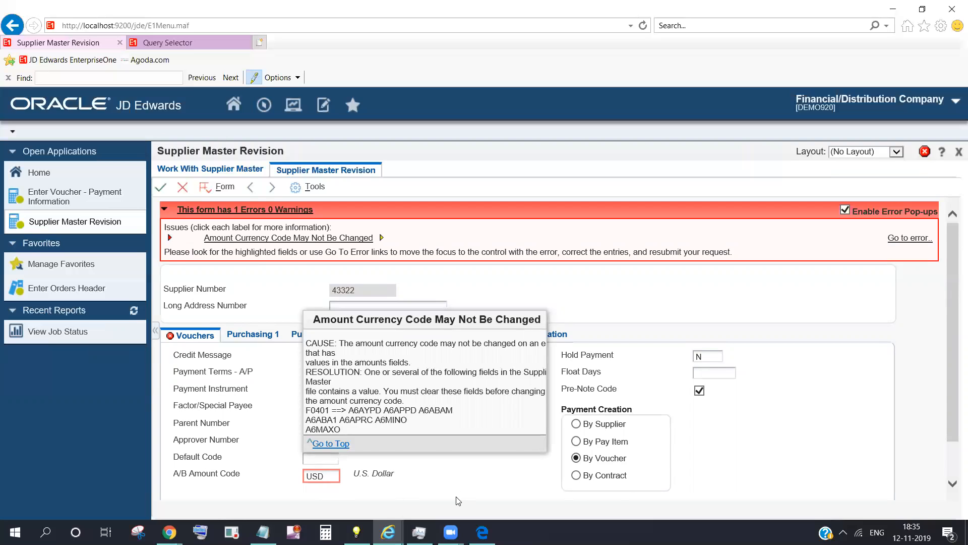
{"action": "double_click", "coordinate": [316, 480]}
- Expand the technical details of the currency code error and read its cause and the affected F0401 fields
{"action": "left_click", "coordinate": [382, 238]}
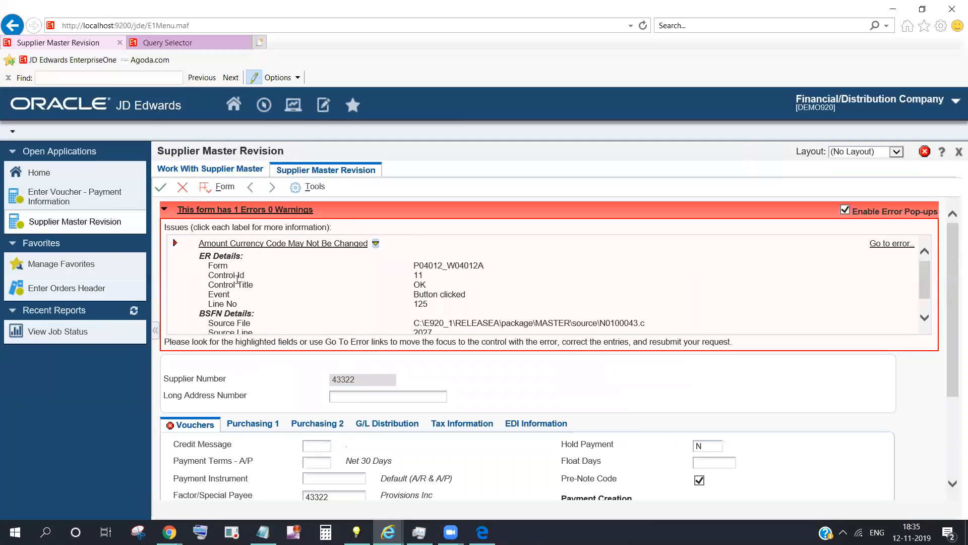
{"action": "left_click", "coordinate": [174, 244]}
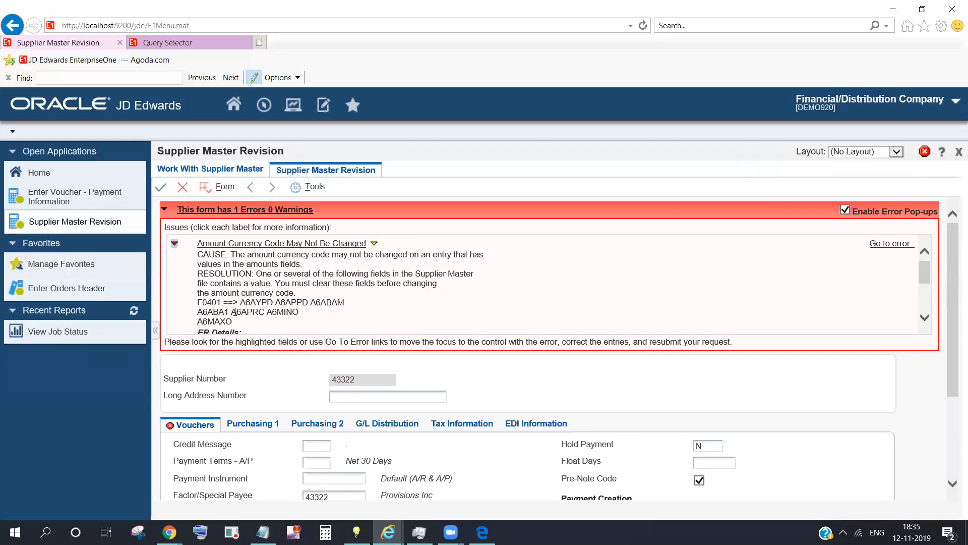
{"action": "left_click_drag", "start_coordinate": [197, 253], "coordinate": [222, 305]}
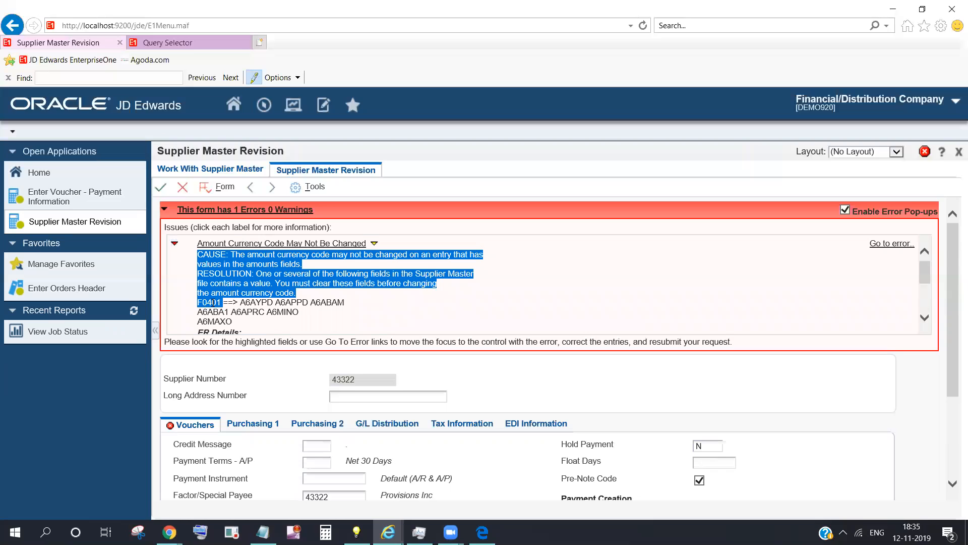
{"action": "left_click", "coordinate": [221, 305]}
{"action": "scroll", "coordinate": [414, 406], "scroll_direction": "down", "scroll_amount": 3}
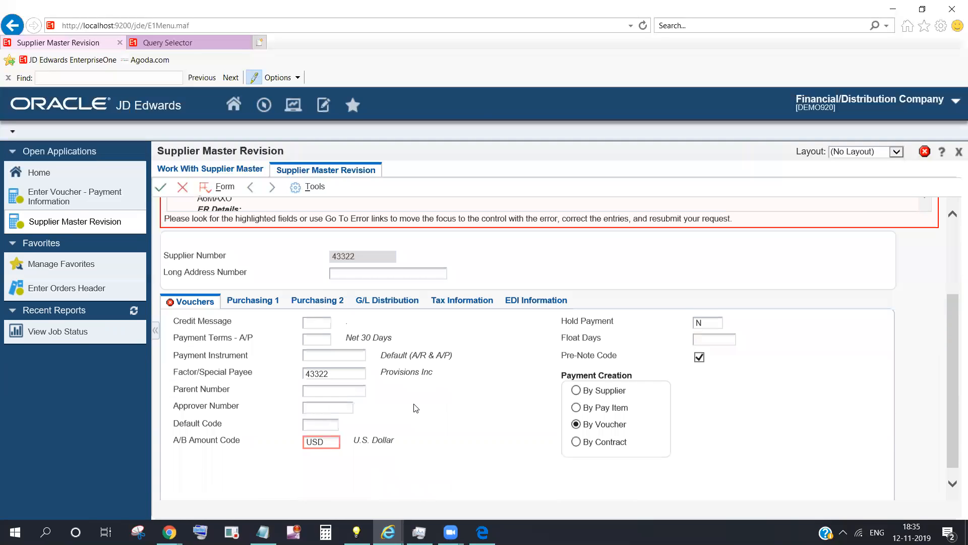
- Set both the A/B Amount Code and the Default Code of the supplier to EUR
{"action": "left_click", "coordinate": [333, 437]}
{"action": "key", "text": "BackSpace"}
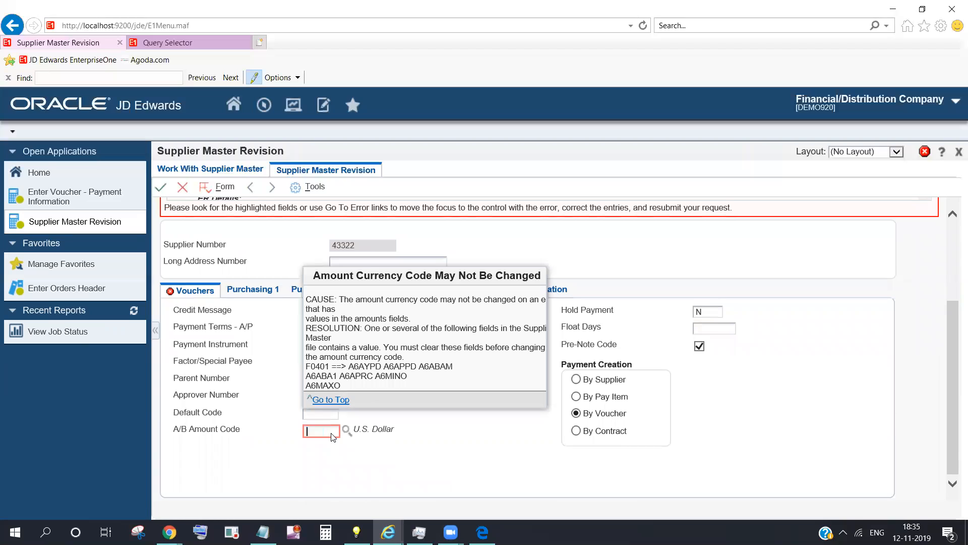
{"action": "left_click", "coordinate": [333, 433]}
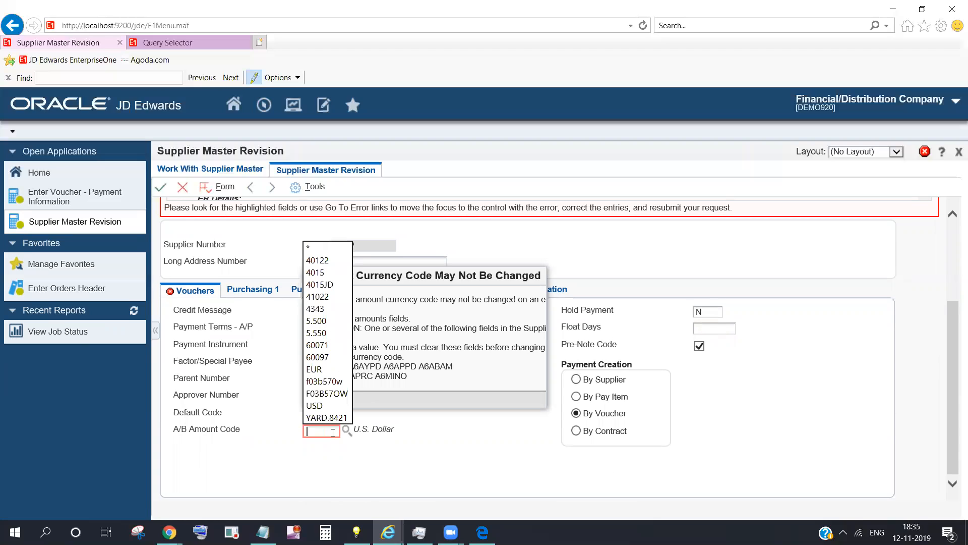
{"action": "type", "text": "eur"}
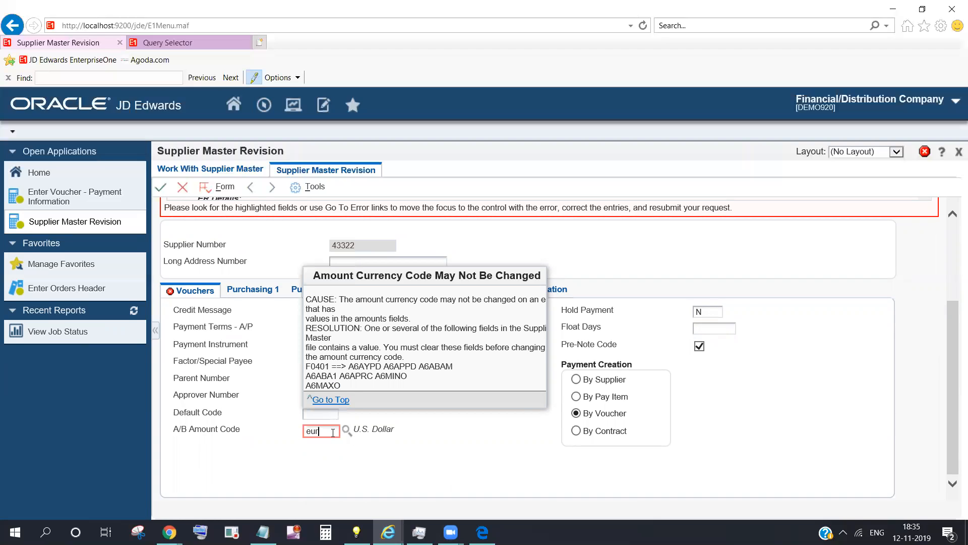
{"action": "left_click", "coordinate": [317, 415]}
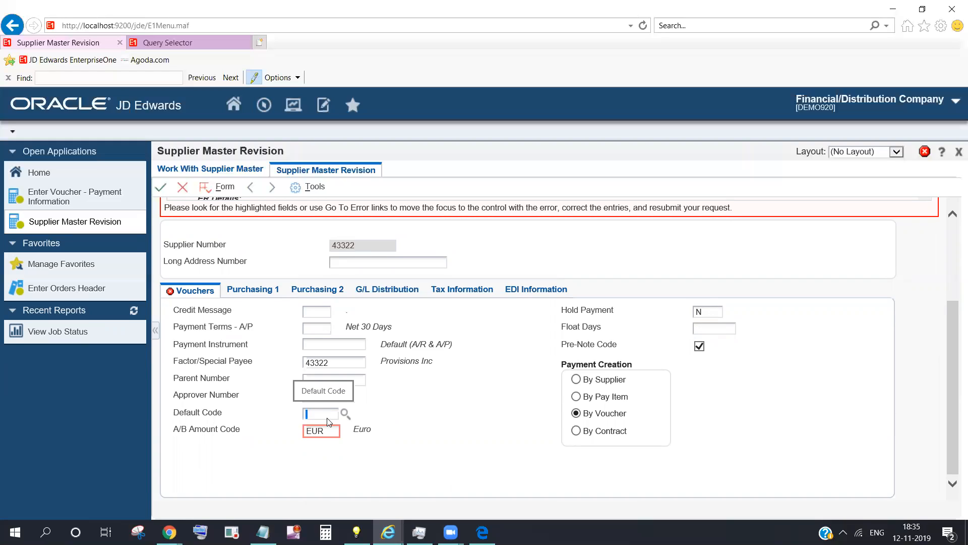
{"action": "type", "text": "eur"}
{"action": "left_click", "coordinate": [267, 461]}
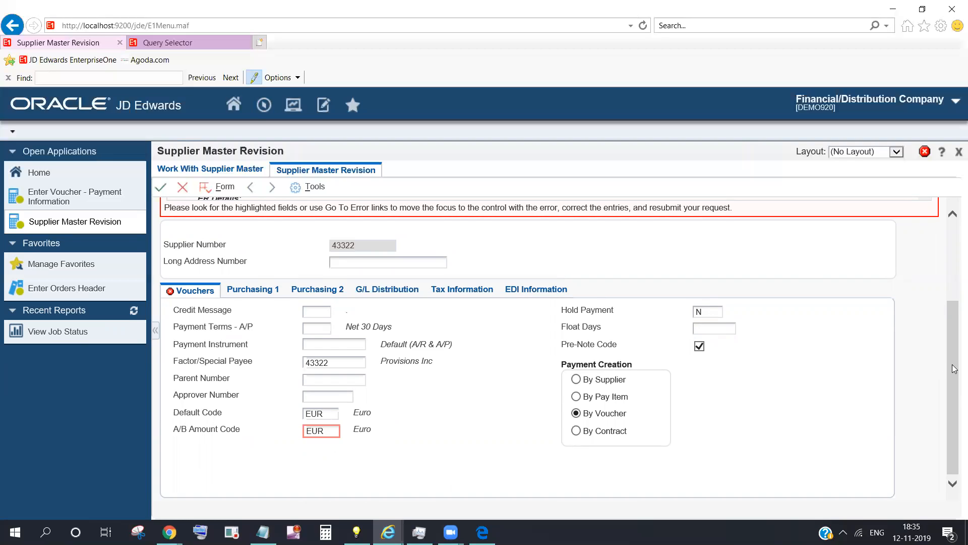
- Review the amount currency code error's cause and resolution against the supplier's Default Code and A/B Amount Code fields
{"action": "left_click_drag", "start_coordinate": [955, 368], "coordinate": [950, 388]}
{"action": "left_click_drag", "start_coordinate": [947, 380], "coordinate": [954, 297]}
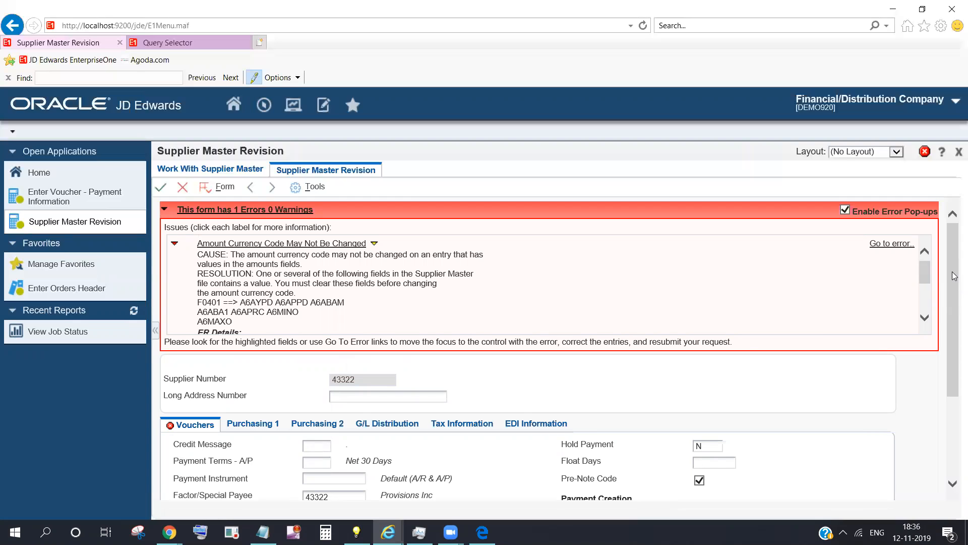
{"action": "left_click_drag", "start_coordinate": [953, 291], "coordinate": [955, 385]}
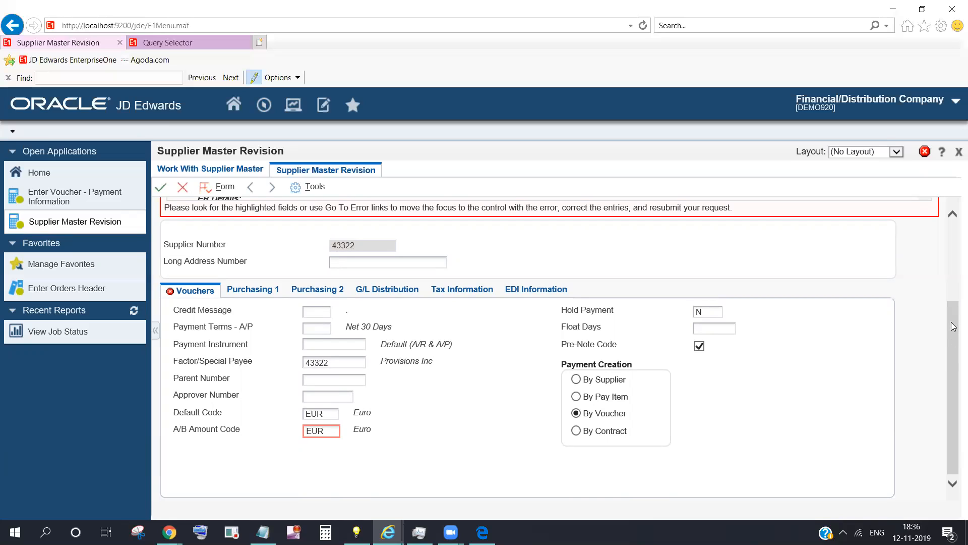
{"action": "left_click_drag", "start_coordinate": [954, 327], "coordinate": [955, 248]}
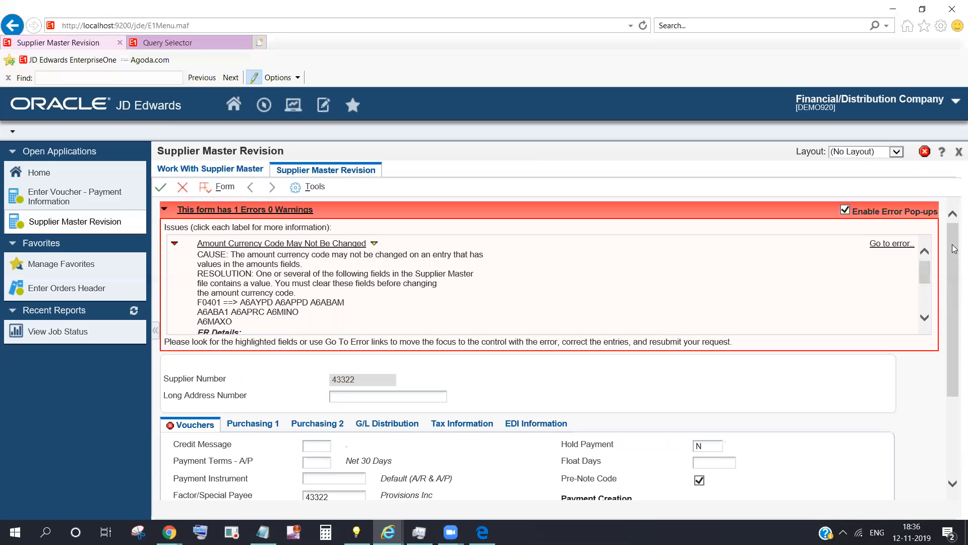
{"action": "mouse_move", "coordinate": [950, 234]}
{"action": "left_mouse_down"}
{"action": "mouse_move", "coordinate": [953, 252]}
{"action": "mouse_move", "coordinate": [953, 231]}
{"action": "left_mouse_up"}
{"action": "left_click_drag", "start_coordinate": [954, 239], "coordinate": [952, 360]}
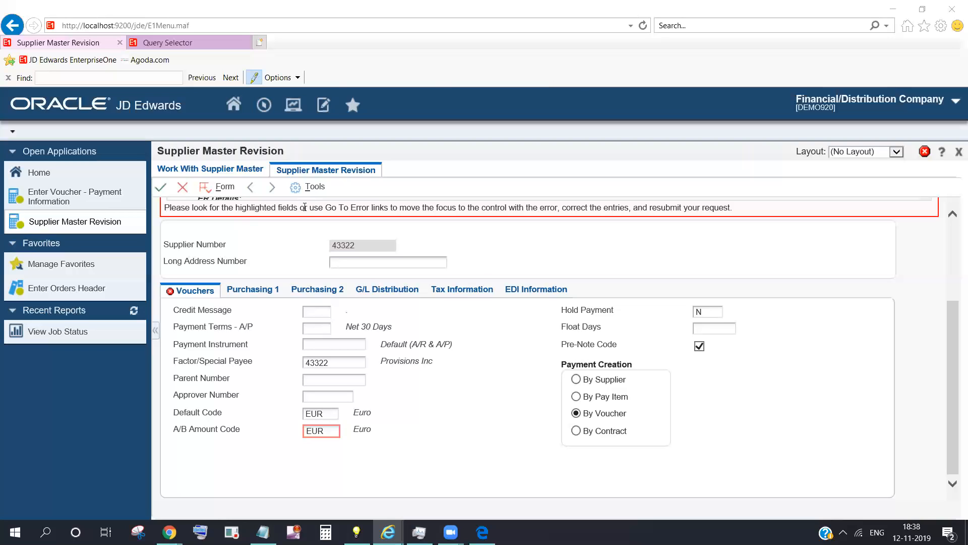
- Check the supplier's Purchasing 1 and G/L Distribution settings and close the record without saving
{"action": "left_click", "coordinate": [251, 291]}
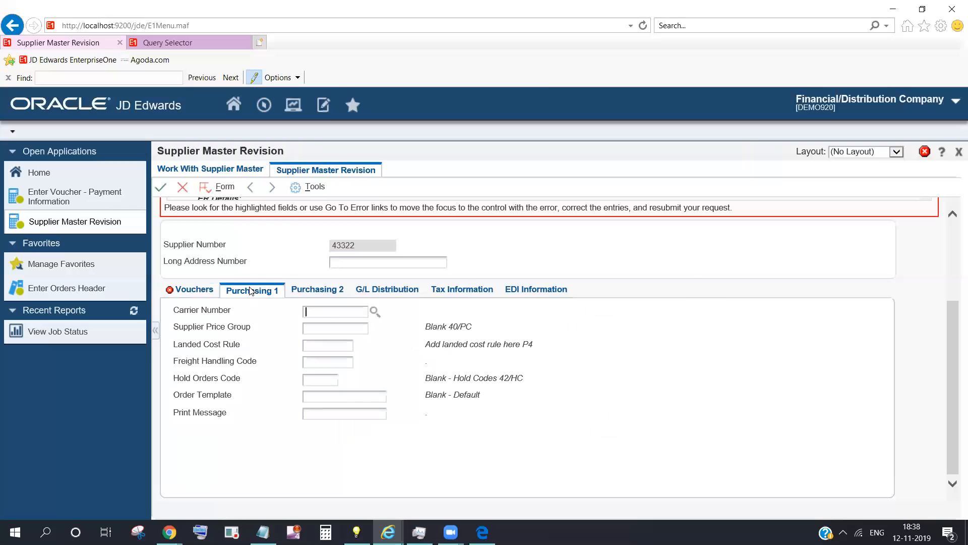
{"action": "left_click", "coordinate": [375, 293]}
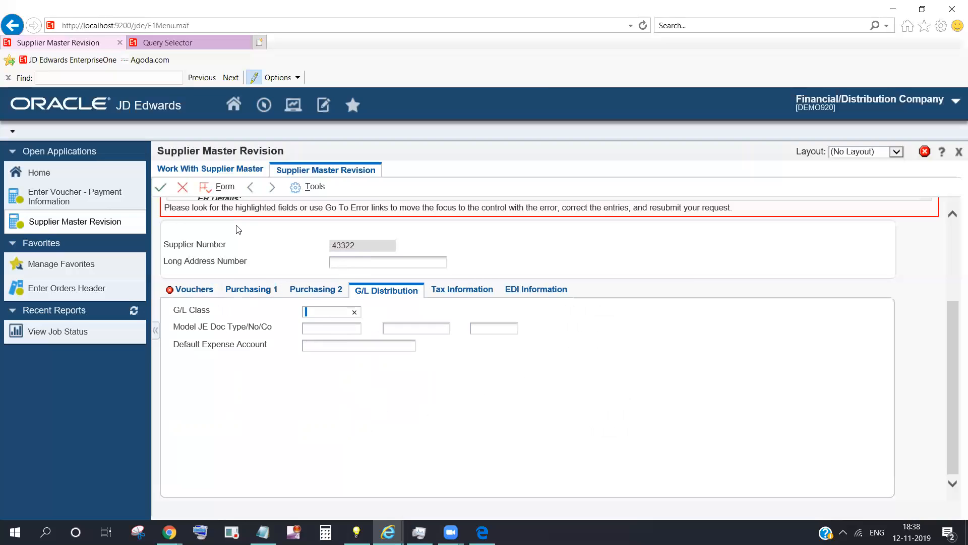
{"action": "left_click", "coordinate": [183, 188]}
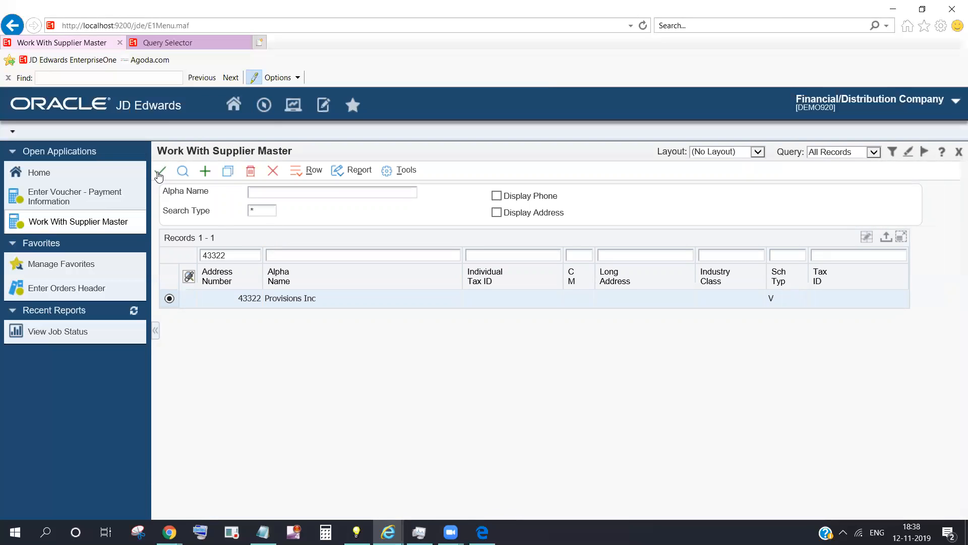
- Launch the address book application with the fast path P01012
{"action": "left_click", "coordinate": [262, 106]}
{"action": "type", "text": "P0012"}
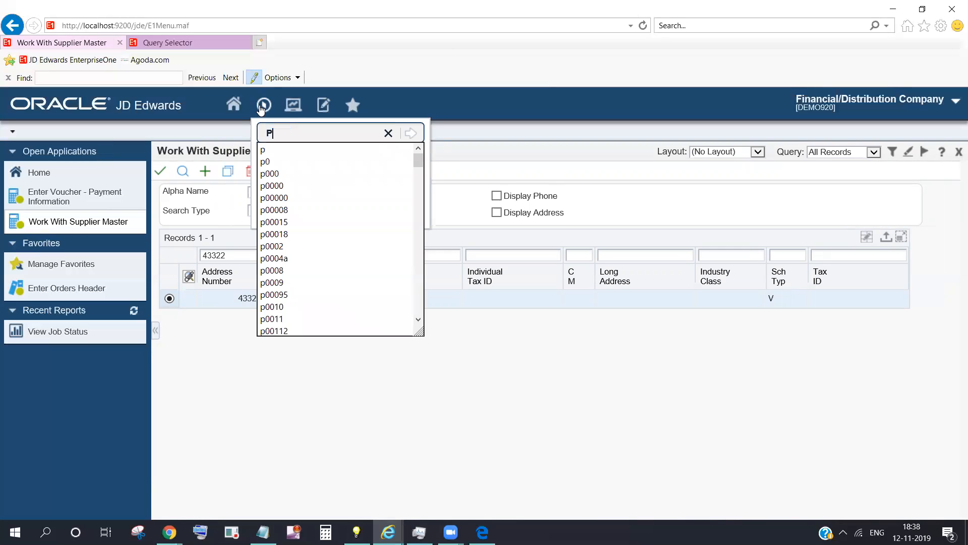
{"action": "key", "text": "BackSpace"}
{"action": "key", "text": "BackSpace"}
{"action": "key", "text": "BackSpace"}
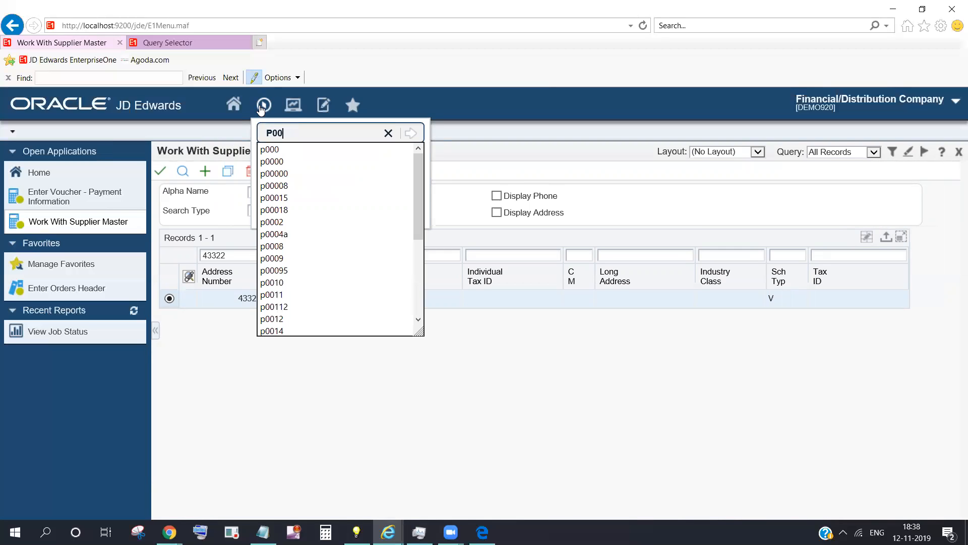
{"action": "type", "text": "19"}
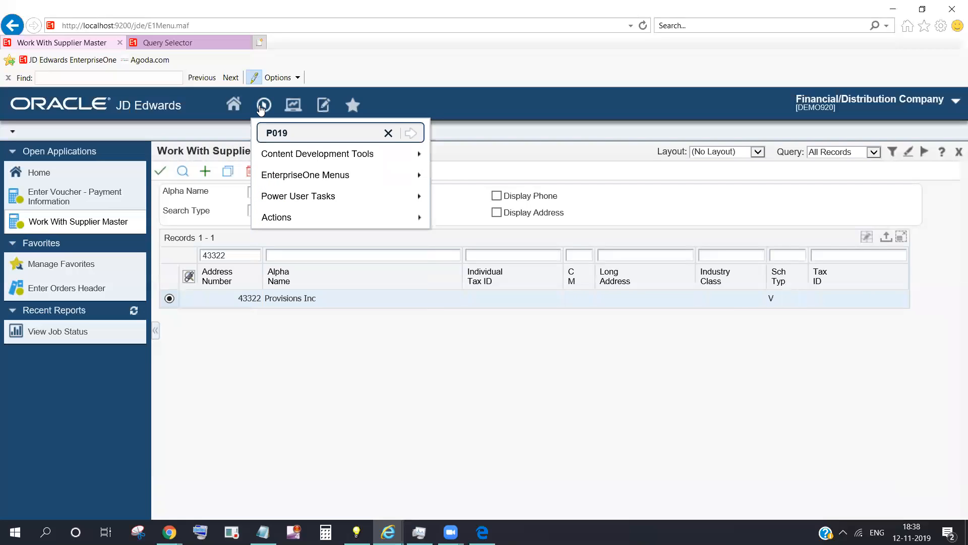
{"action": "key", "text": "BackSpace"}
{"action": "type", "text": "012"}
{"action": "key", "text": "Return"}
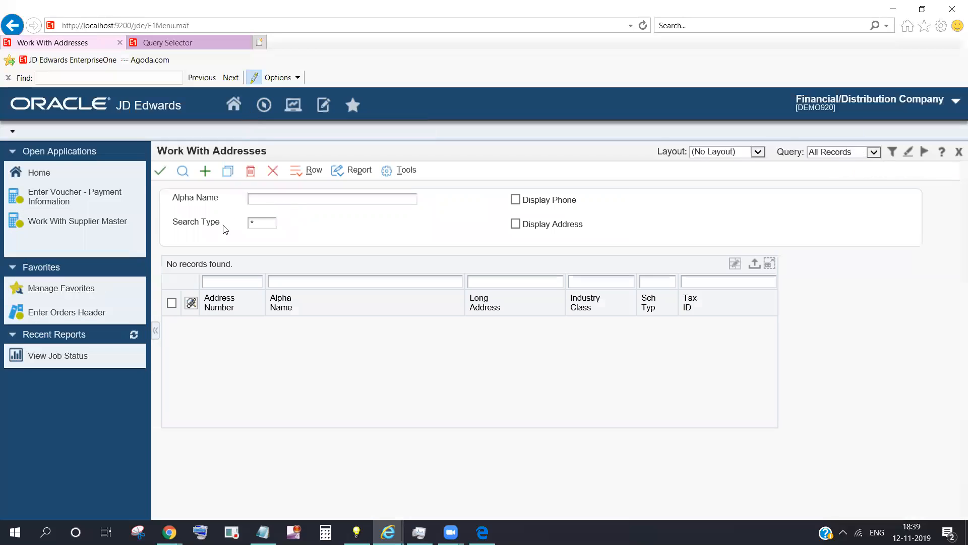
- Find Provisions Inc by its address number in Work With Addresses and open its address book record
{"action": "left_click", "coordinate": [51, 231]}
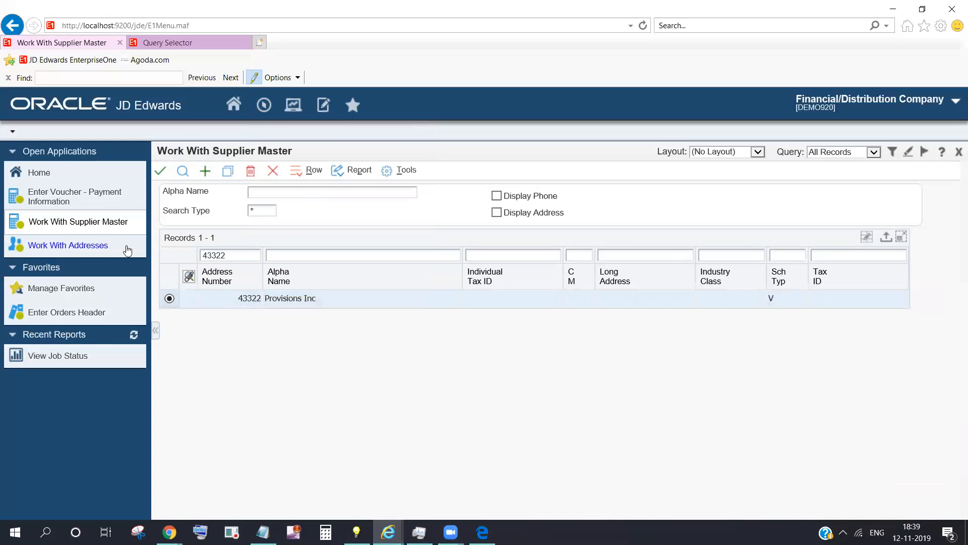
{"action": "left_click", "coordinate": [110, 250]}
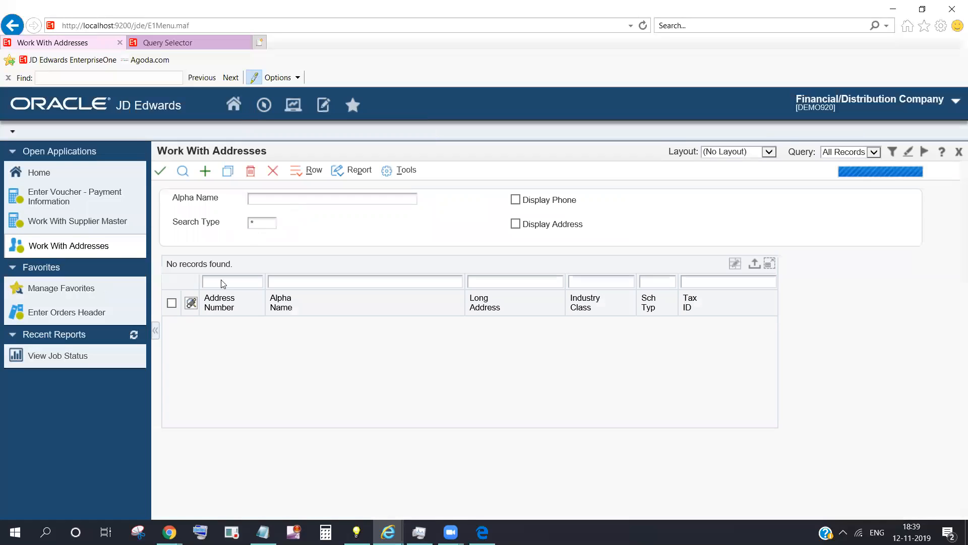
{"action": "left_click", "coordinate": [213, 285]}
{"action": "type", "text": "43322"}
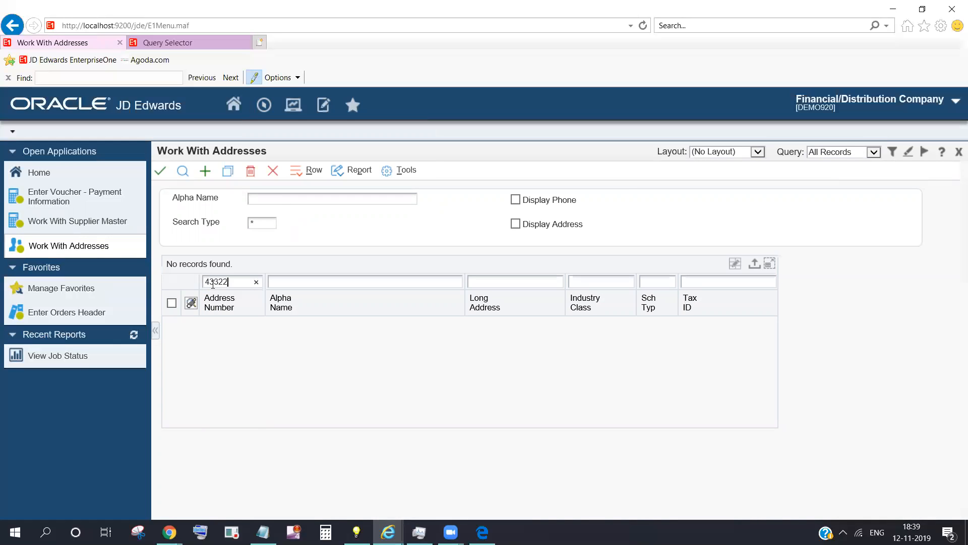
{"action": "key", "text": "Return"}
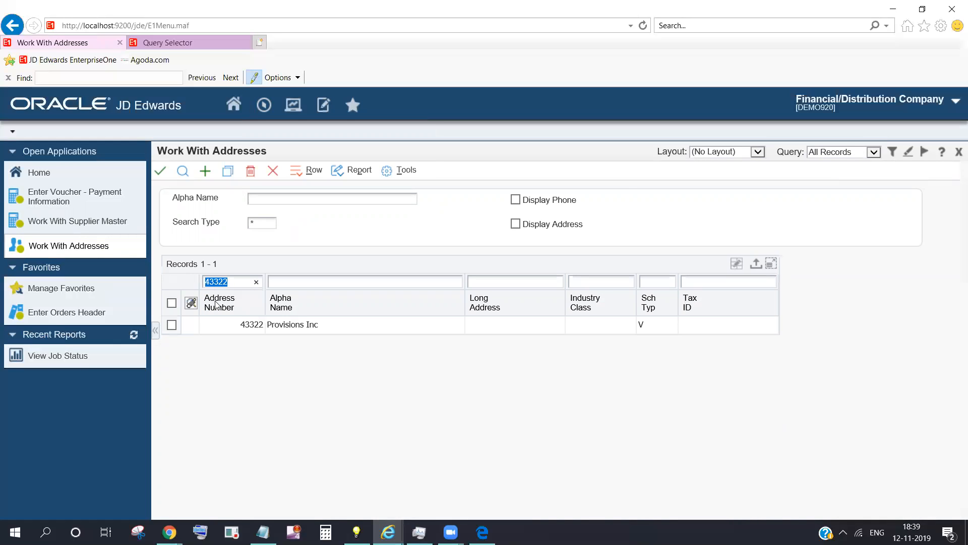
{"action": "left_click", "coordinate": [172, 325]}
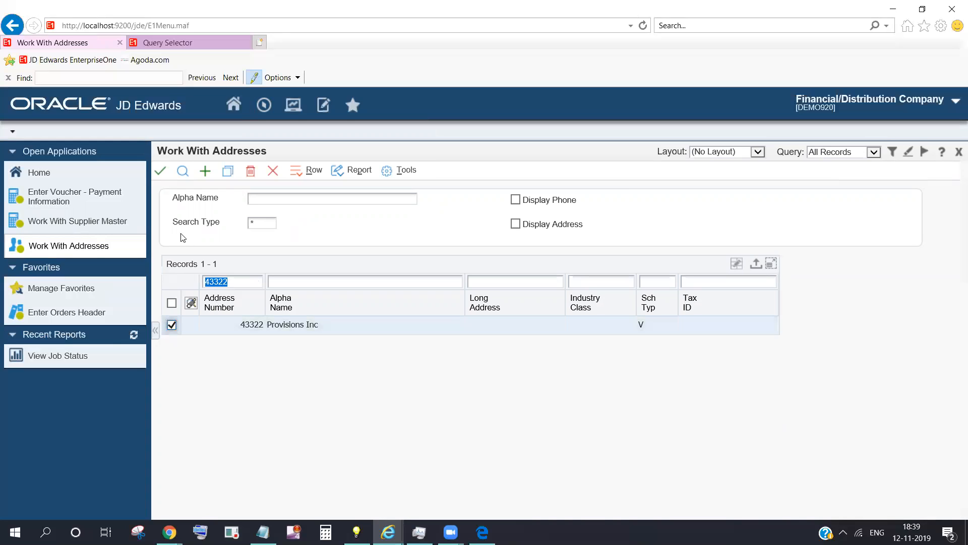
{"action": "left_click", "coordinate": [161, 172]}
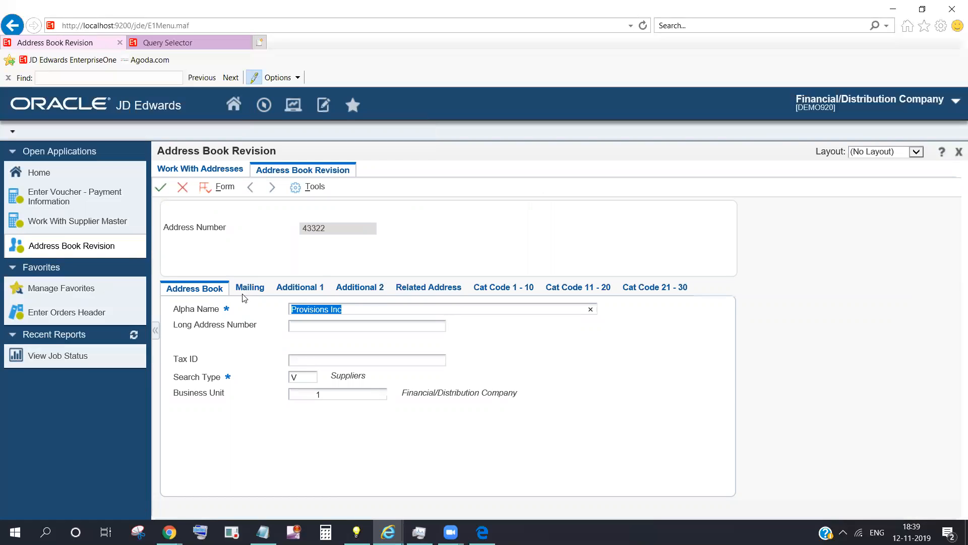
- Enable Receivables Y/N in the record's Additional 1 details, toggle Employee Y/N on and off, and close without saving
{"action": "left_click", "coordinate": [293, 287]}
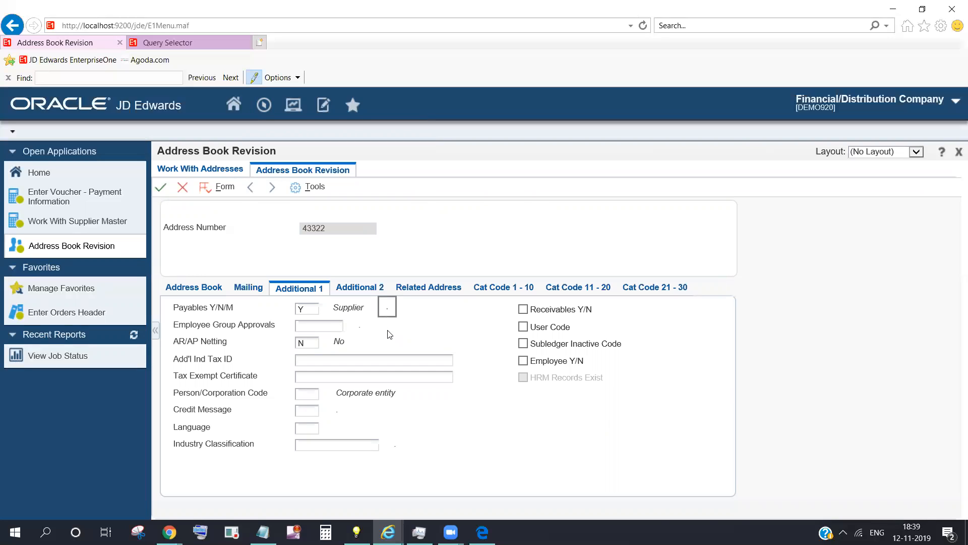
{"action": "left_click", "coordinate": [523, 309]}
{"action": "left_click", "coordinate": [524, 361]}
{"action": "left_click", "coordinate": [524, 361]}
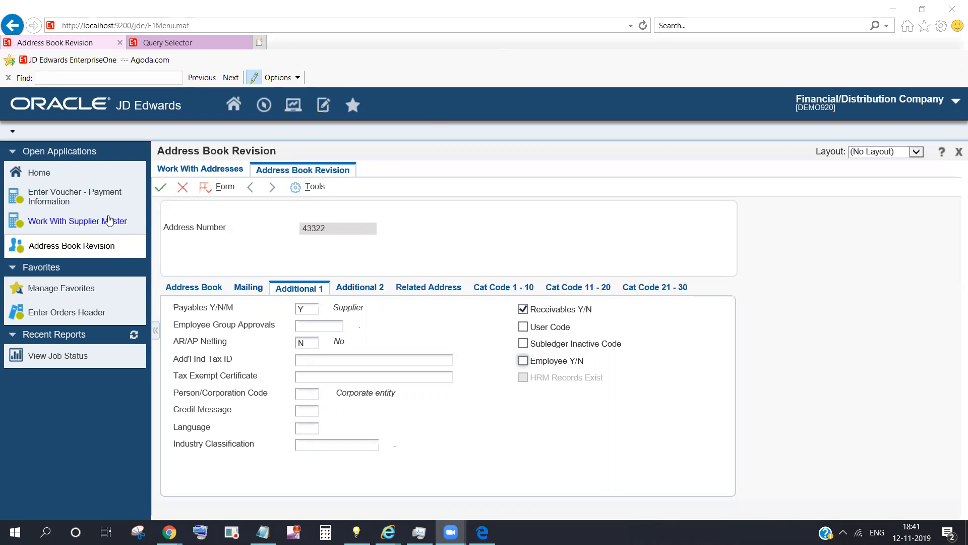
{"action": "mouse_move", "coordinate": [108, 220]}
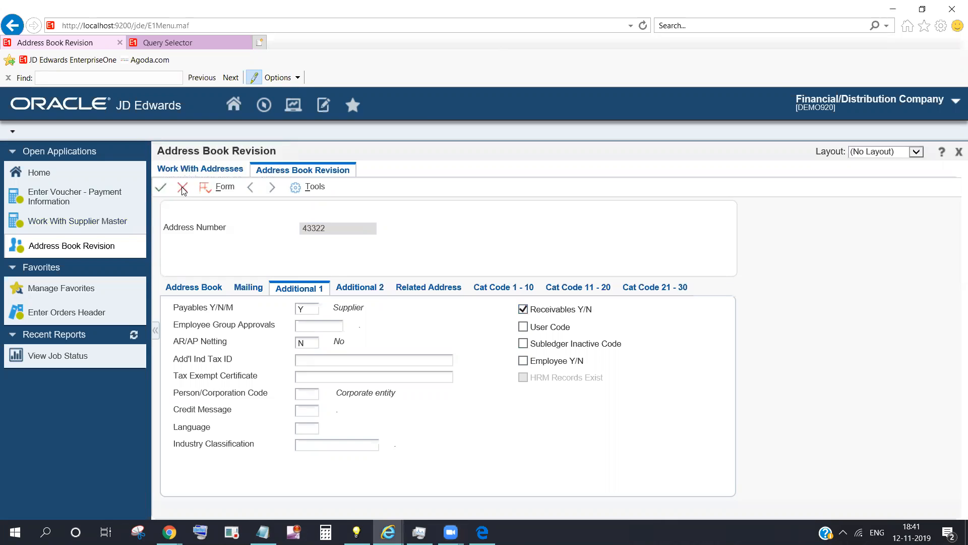
{"action": "left_click", "coordinate": [182, 188]}
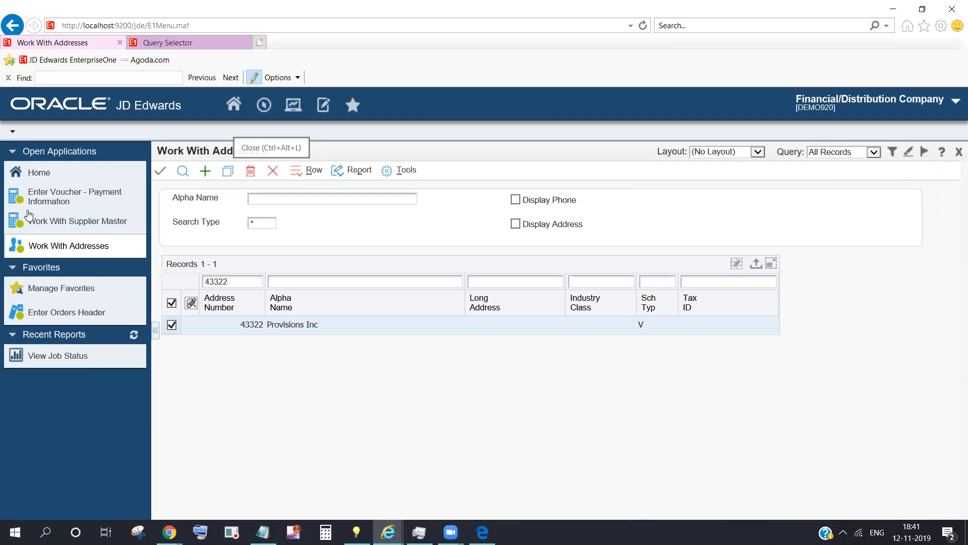
- Review the currency codes in the supplier master record of Provisions Inc and the Search Type field of the supplier search form
{"action": "left_click", "coordinate": [85, 222]}
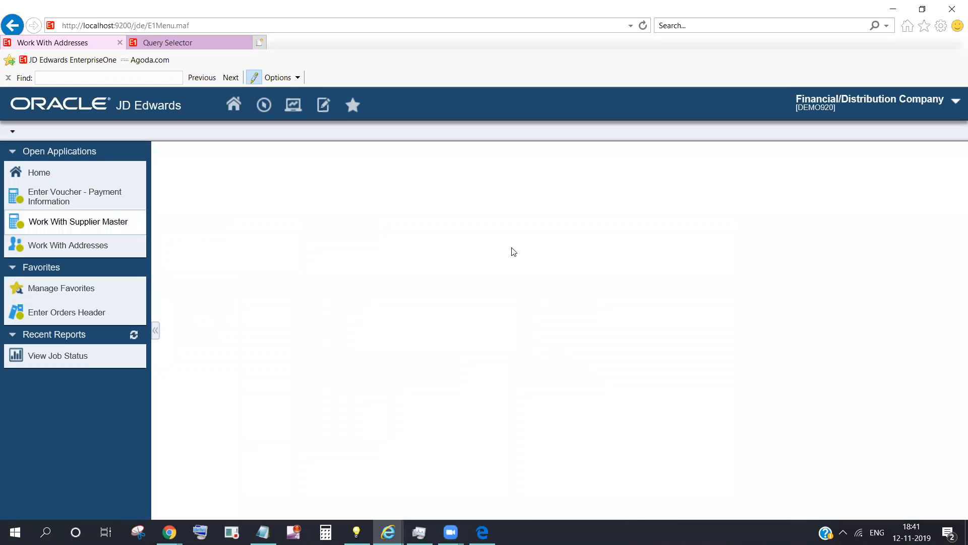
{"action": "left_click", "coordinate": [164, 173]}
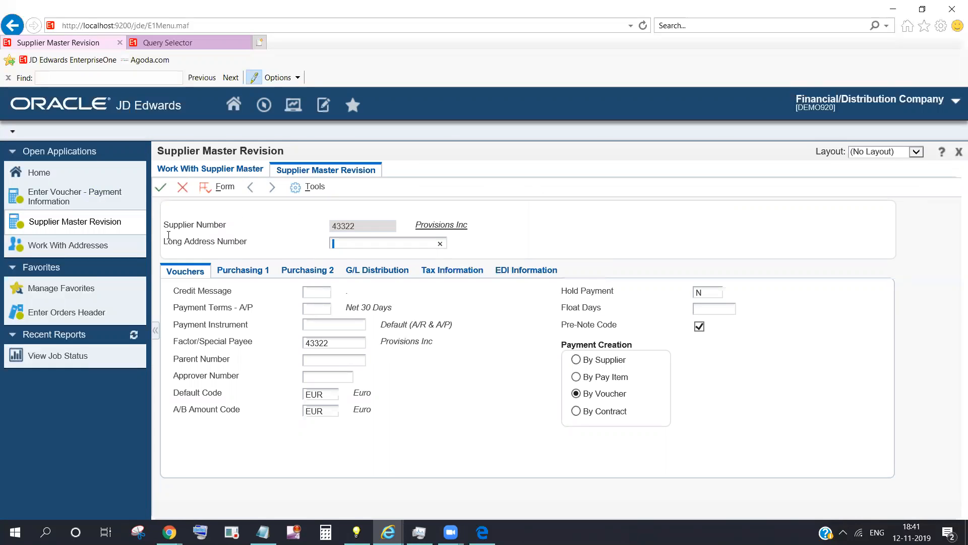
{"action": "left_click", "coordinate": [183, 187]}
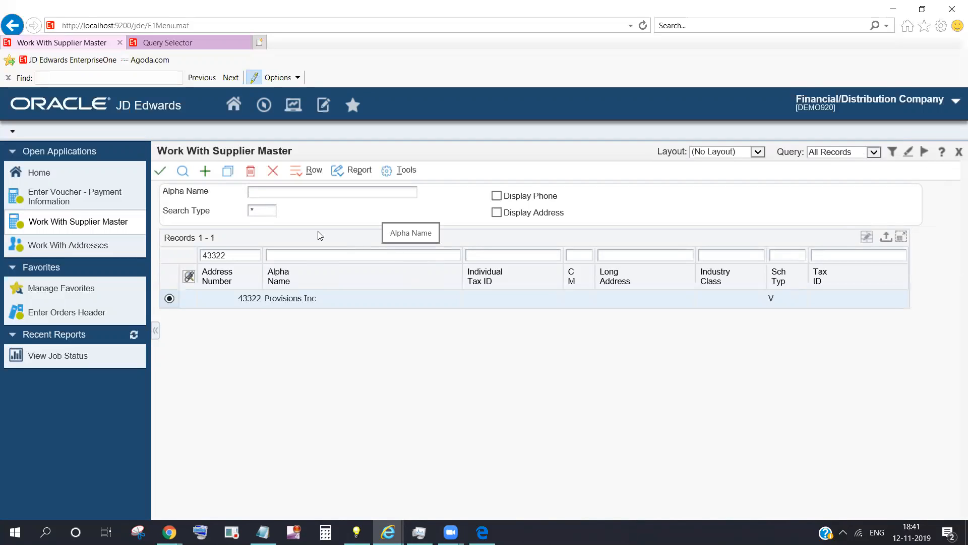
{"action": "left_click", "coordinate": [263, 214]}
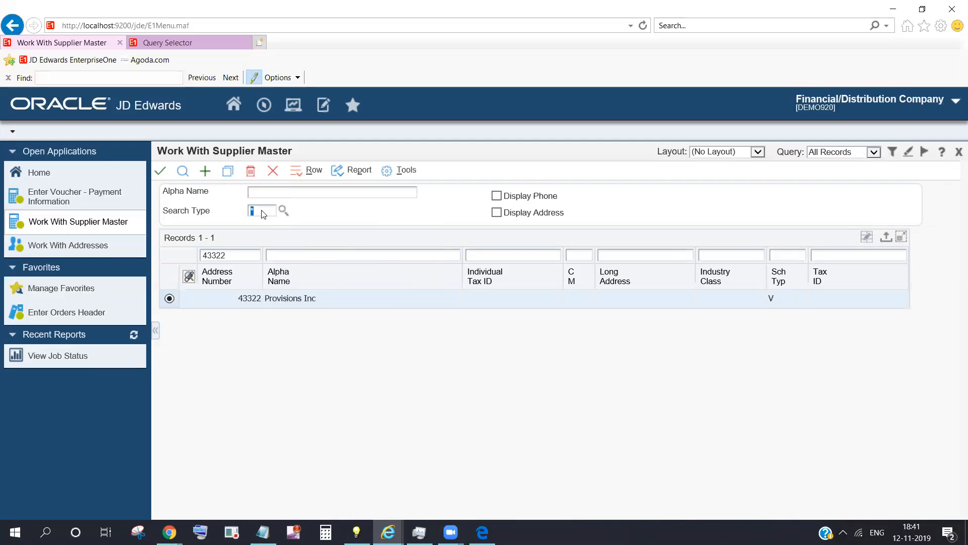
{"action": "left_click", "coordinate": [162, 172]}
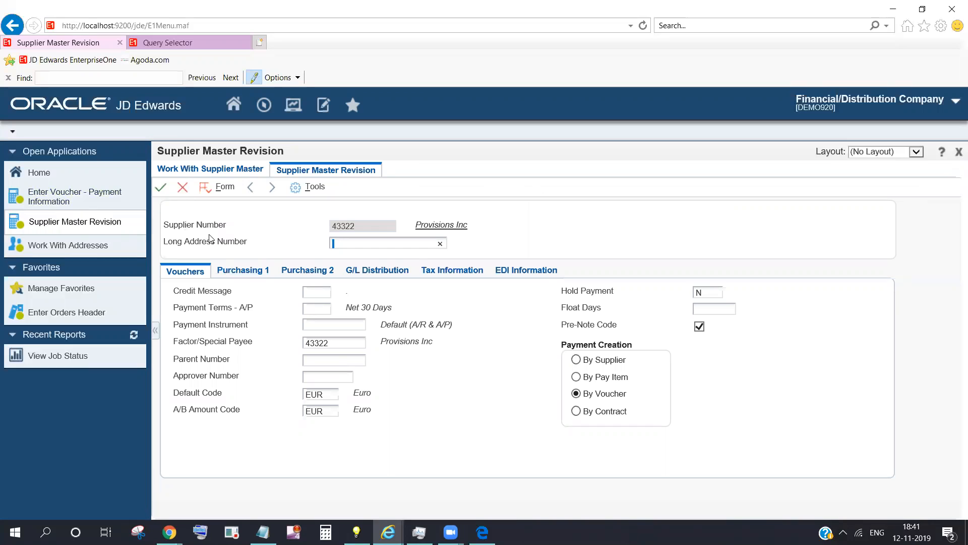
{"action": "left_click", "coordinate": [179, 187]}
{"action": "left_click", "coordinate": [252, 210]}
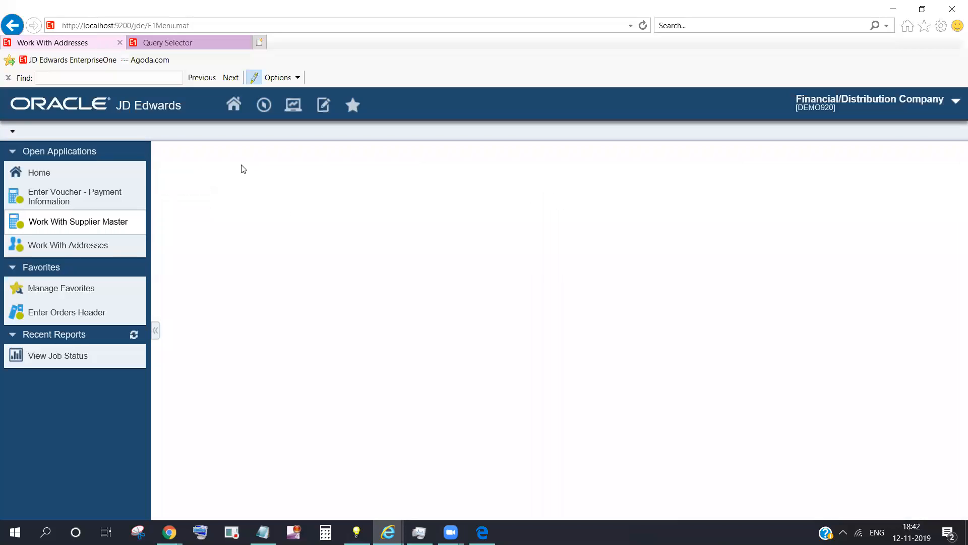
- Close the supplier master, address book and voucher entry applications to return to the home page
{"action": "left_click", "coordinate": [273, 173]}
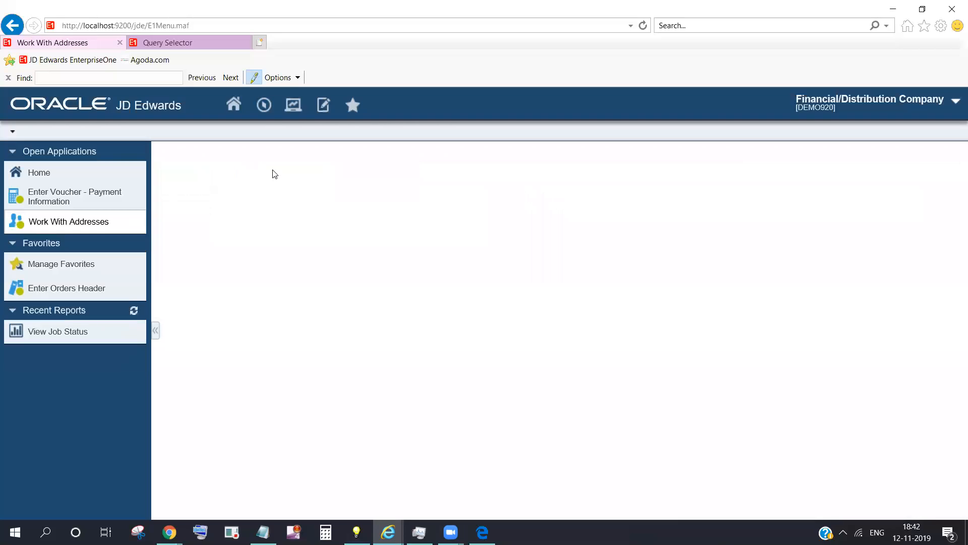
{"action": "left_click", "coordinate": [203, 172]}
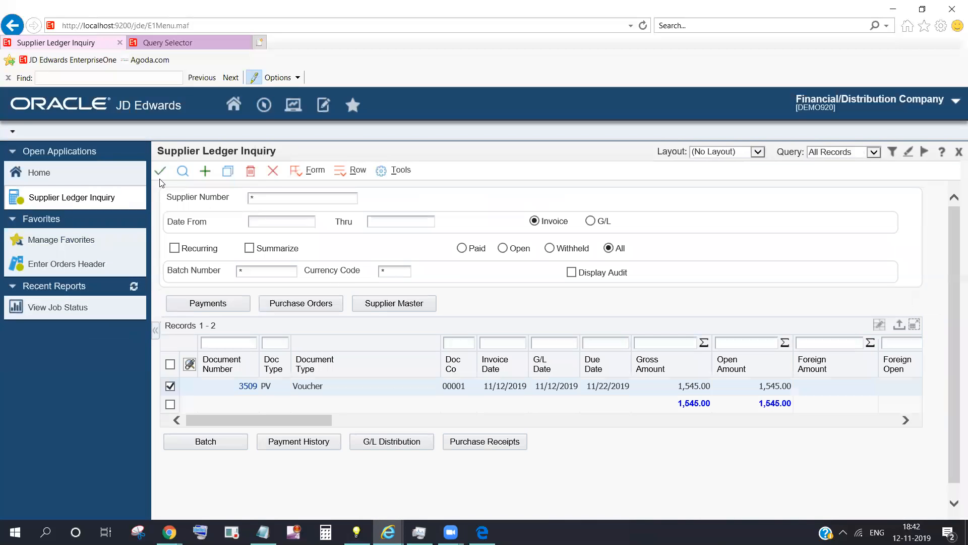
{"action": "left_click", "coordinate": [271, 172]}
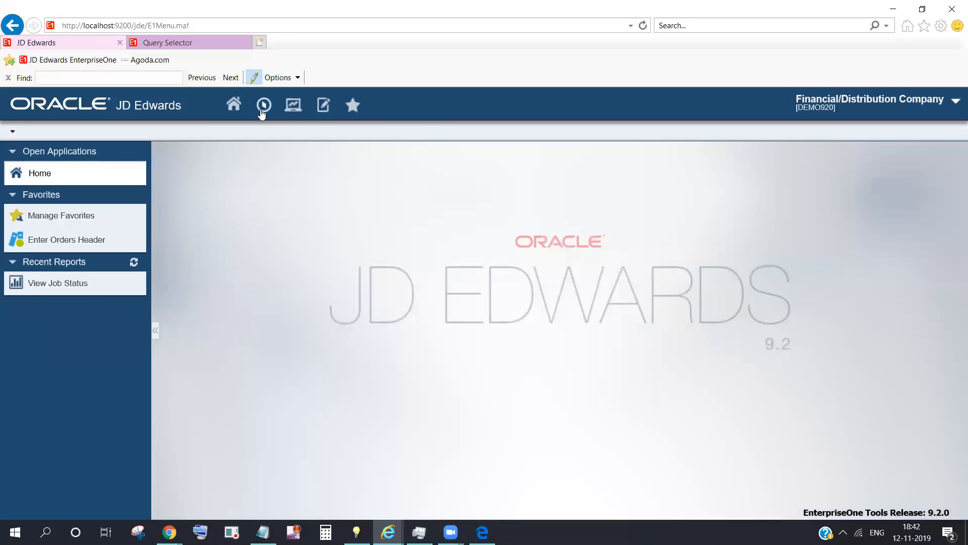
- Launch application P01012 and find the supplier by address number in Work With Addresses
{"action": "left_click", "coordinate": [264, 106]}
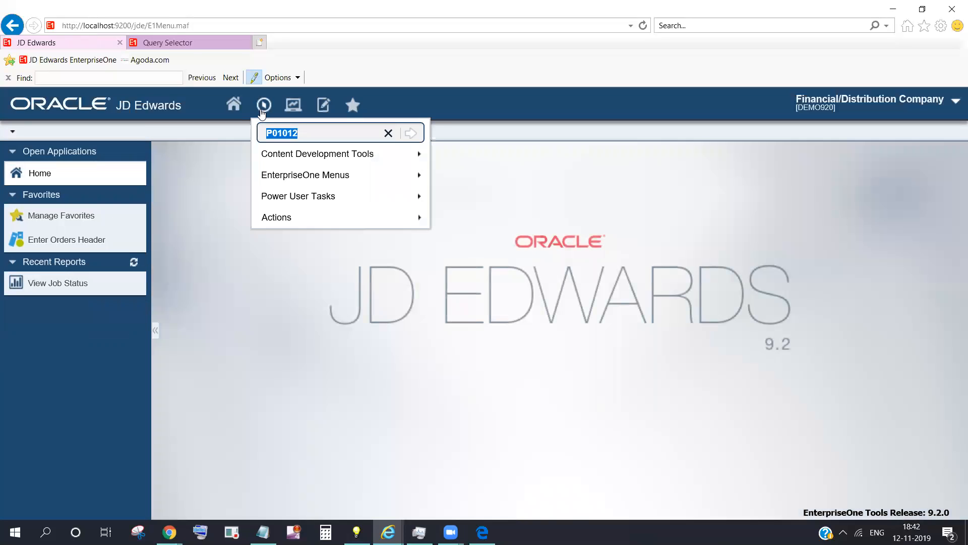
{"action": "type", "text": "p01012"}
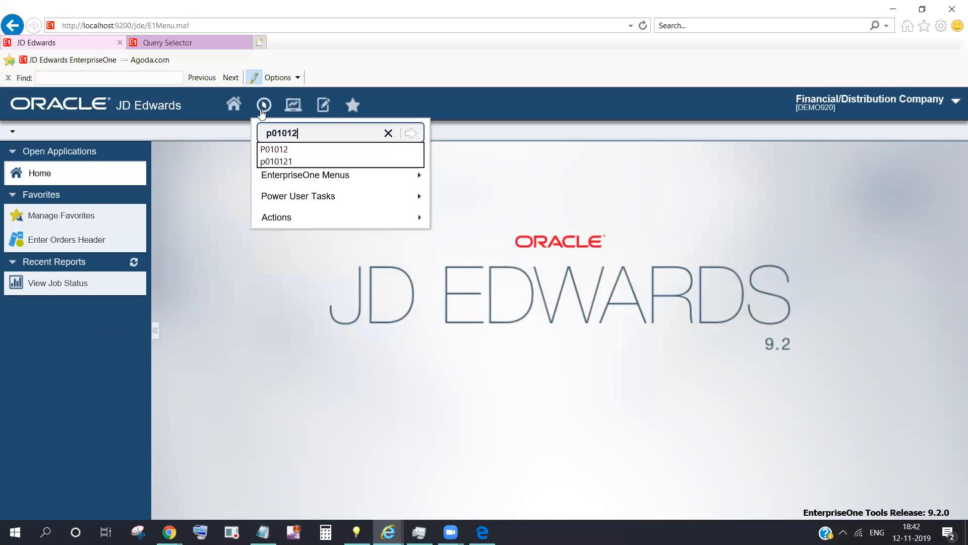
{"action": "left_click", "coordinate": [411, 133]}
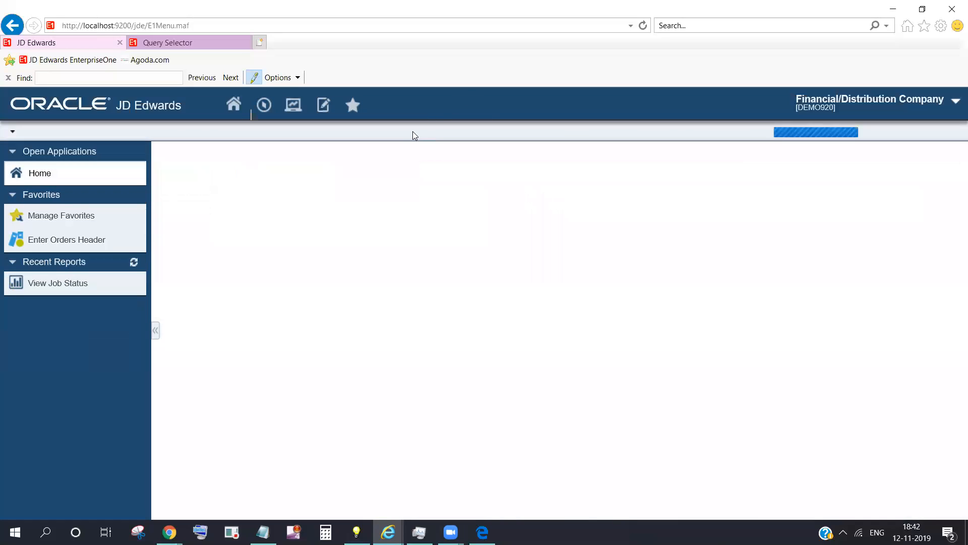
{"action": "left_click", "coordinate": [242, 281]}
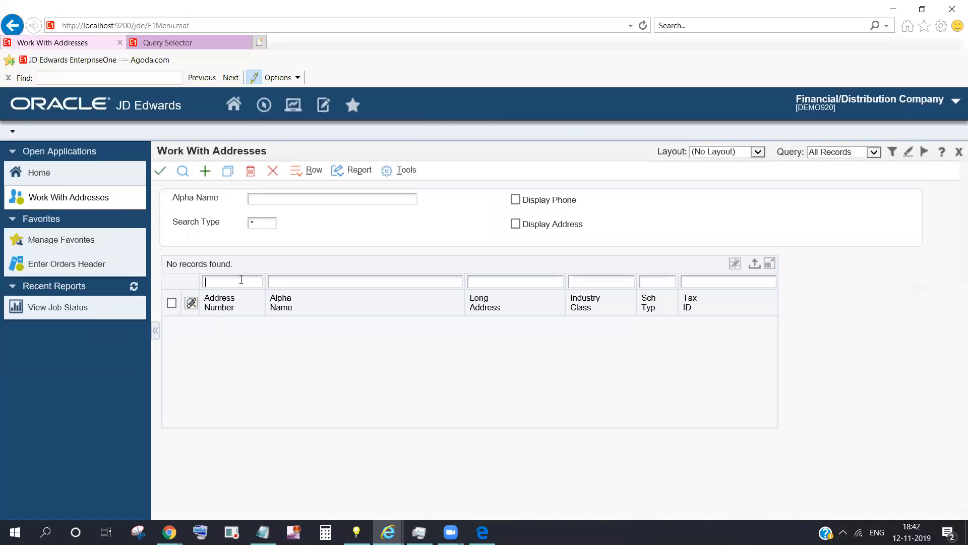
{"action": "type", "text": "43122"}
{"action": "left_click", "coordinate": [182, 172]}
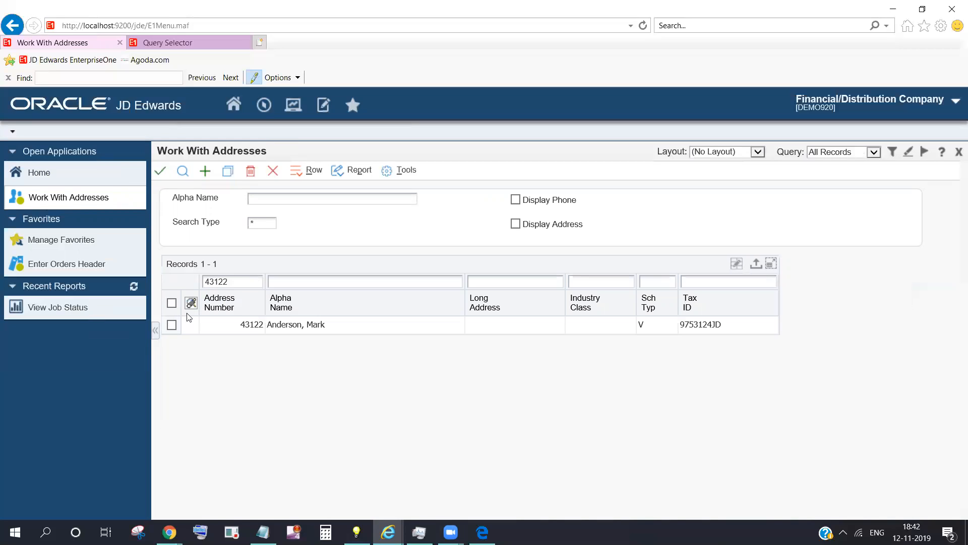
- Open the supplier's address book record and enable Receivables Y/N in its Additional 1 details
{"action": "left_click", "coordinate": [172, 326]}
{"action": "left_click", "coordinate": [160, 173]}
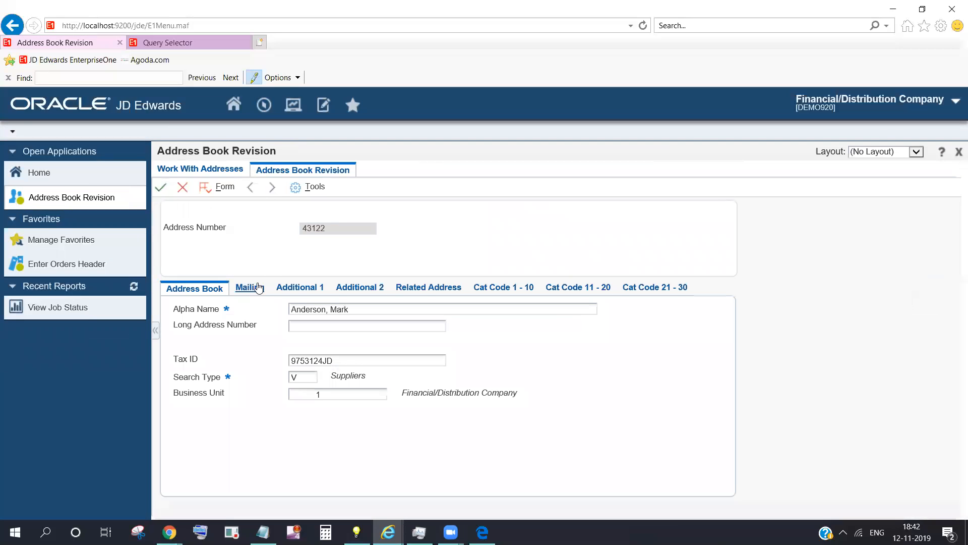
{"action": "left_click", "coordinate": [310, 287]}
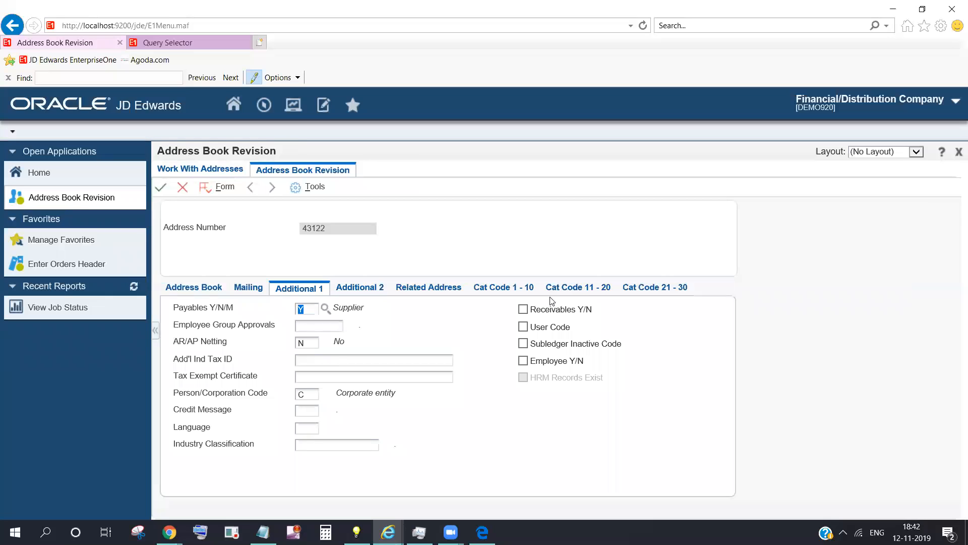
{"action": "left_click", "coordinate": [523, 309]}
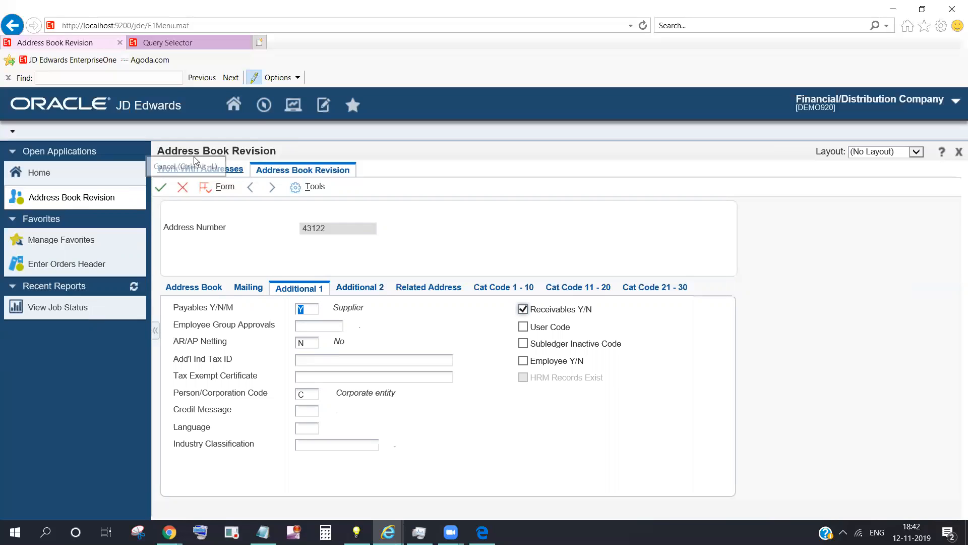
- Launch the supplier master application P04012 while the address book record stays open
{"action": "left_click", "coordinate": [262, 106]}
{"action": "left_click", "coordinate": [327, 133]}
{"action": "key", "text": "BackSpace"}
{"action": "key", "text": "BackSpace"}
{"action": "key", "text": "BackSpace"}
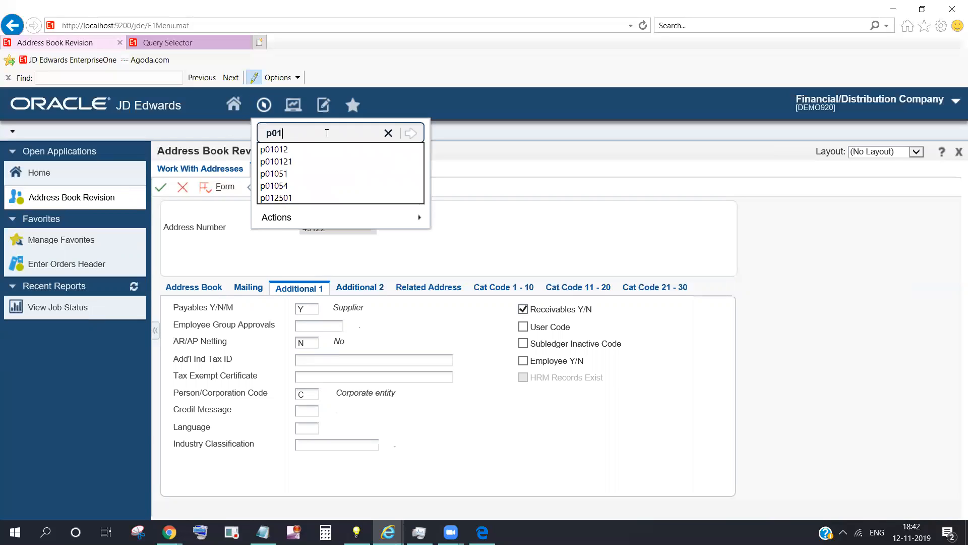
{"action": "key", "text": "BackSpace"}
{"action": "key", "text": "BackSpace"}
{"action": "key", "text": "BackSpace"}
{"action": "type", "text": "p0"}
{"action": "key", "text": "BackSpace"}
{"action": "type", "text": "04012"}
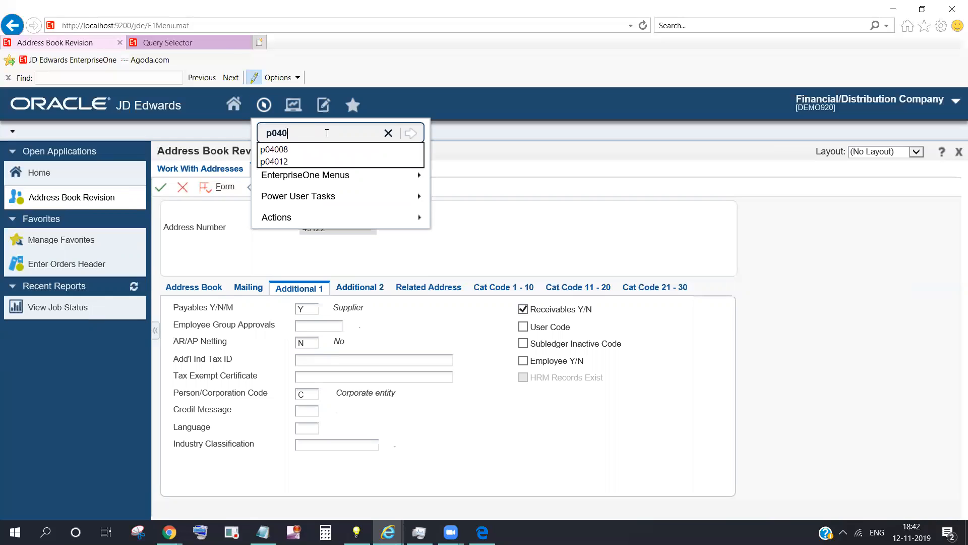
{"action": "left_click", "coordinate": [411, 134]}
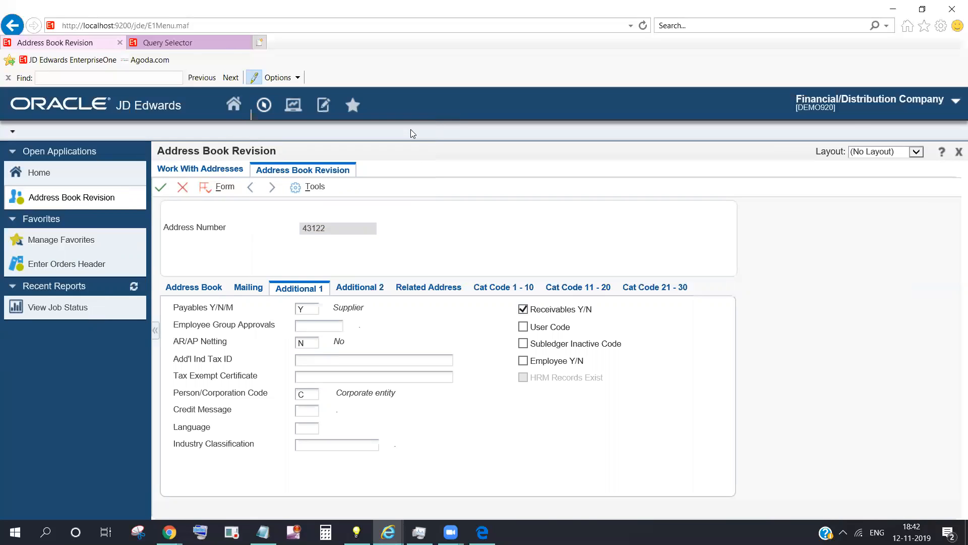
- Search the supplier master for the same address number with Search Type set to *
{"action": "left_click", "coordinate": [262, 216]}
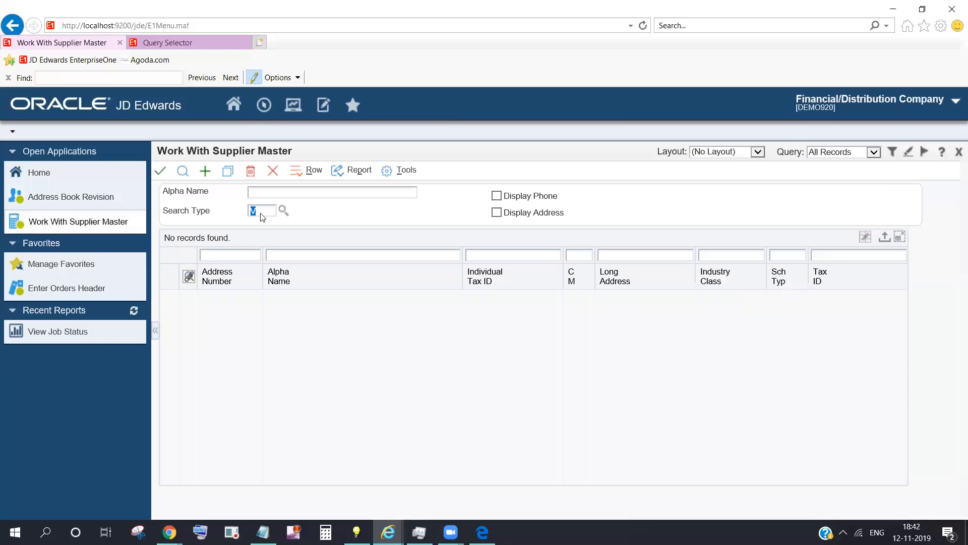
{"action": "key", "text": "BackSpace"}
{"action": "left_click", "coordinate": [215, 256]}
{"action": "type", "text": "43"}
{"action": "type", "text": "2"}
{"action": "type", "text": "122"}
{"action": "left_click", "coordinate": [182, 171]}
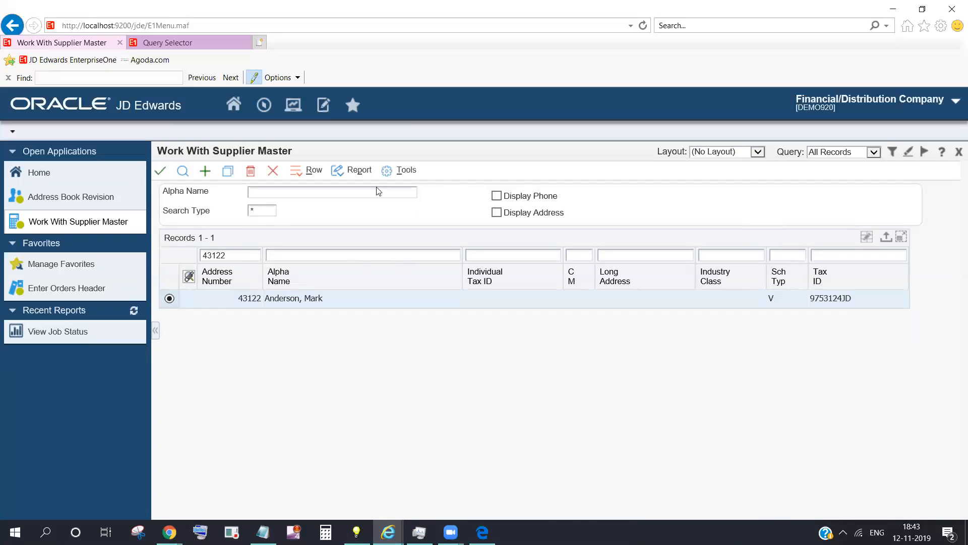
- Rerun the supplier master search for the same address number with search type V
{"action": "left_click", "coordinate": [262, 210]}
{"action": "type", "text": "V"}
{"action": "left_click", "coordinate": [183, 170]}
- Look up code V in the Search Type user defined codes and close the lookup without selecting it
{"action": "left_click", "coordinate": [262, 211]}
{"action": "left_click", "coordinate": [283, 211]}
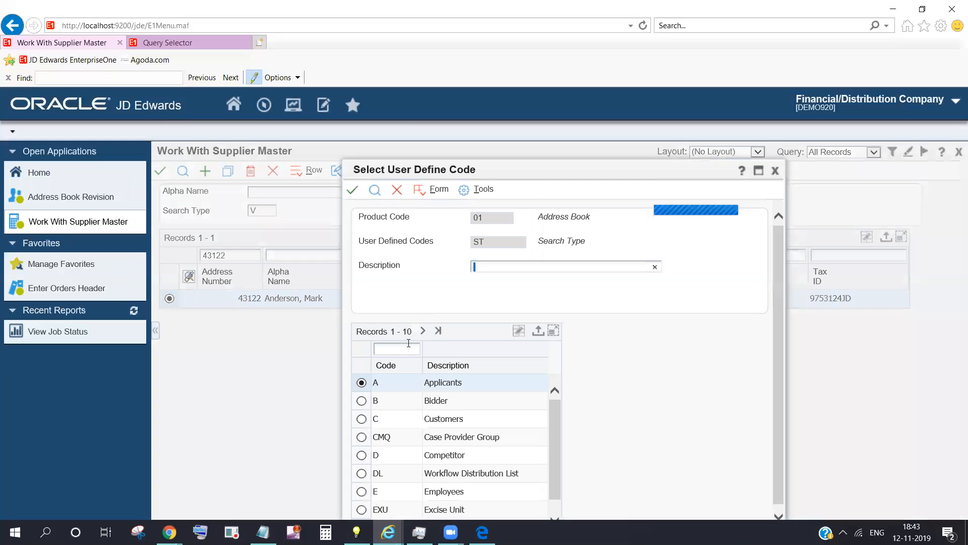
{"action": "left_click", "coordinate": [392, 348]}
{"action": "type", "text": "v"}
{"action": "left_click", "coordinate": [374, 191]}
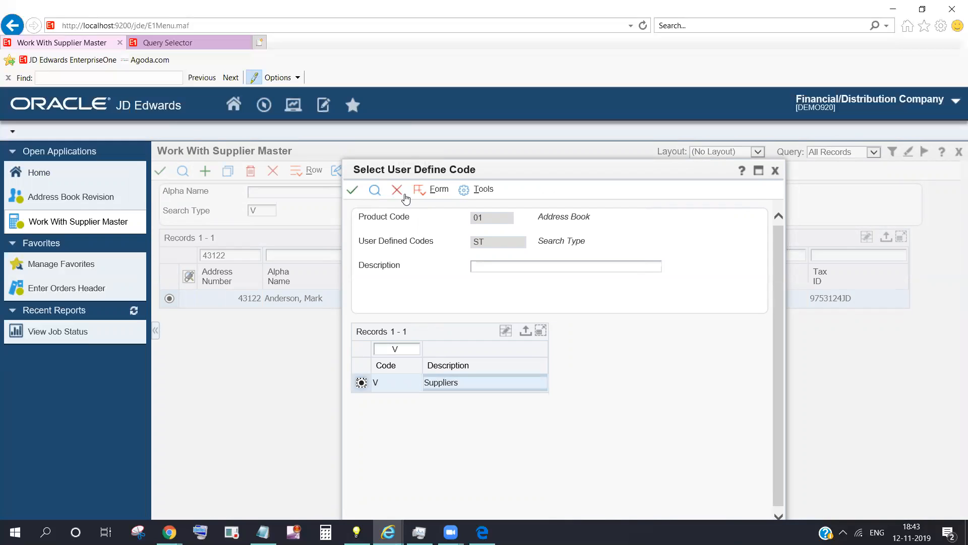
{"action": "left_click_drag", "start_coordinate": [409, 165], "coordinate": [519, 216]}
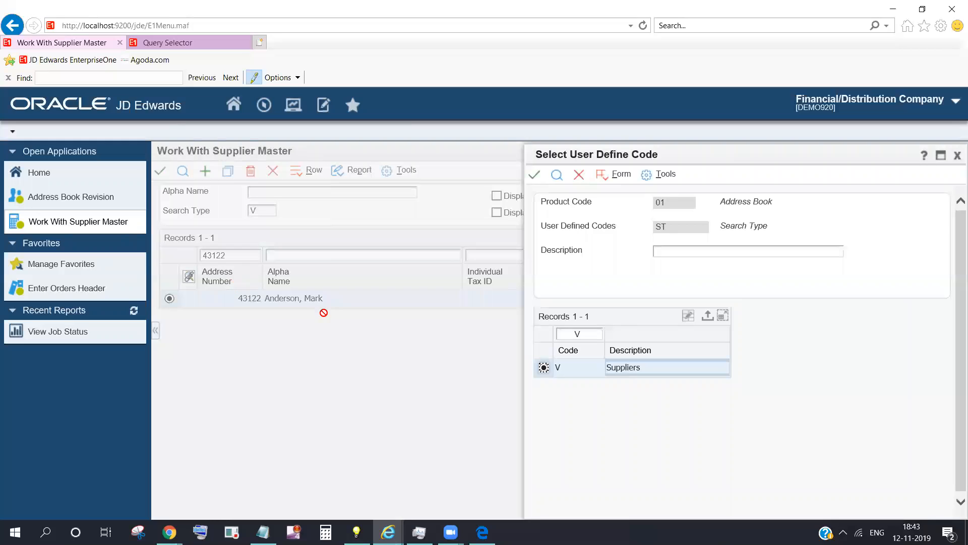
{"action": "left_click", "coordinate": [579, 175]}
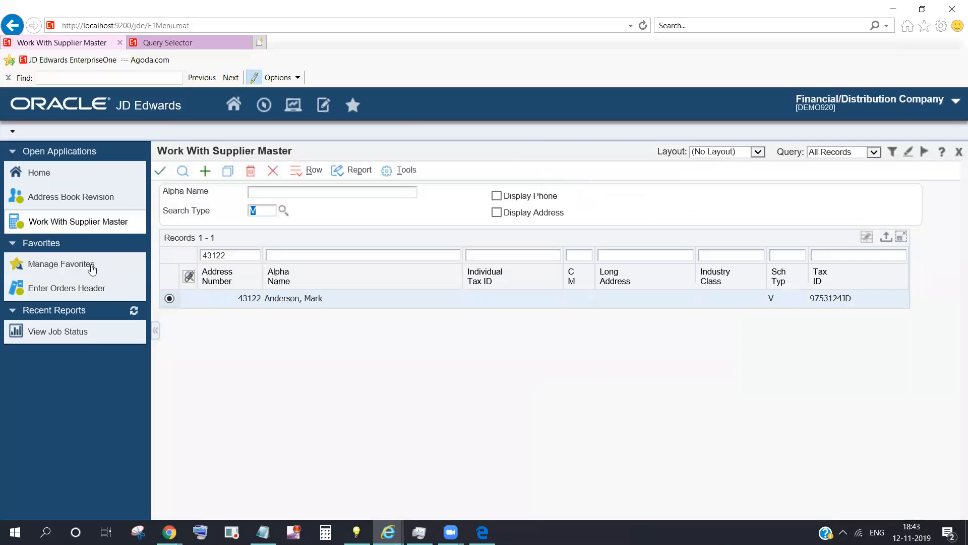
- Reset the supplier master's Search Type to * and clear the address number filter
{"action": "left_click", "coordinate": [272, 208]}
{"action": "type", "text": "*"}
{"action": "left_click", "coordinate": [243, 254]}
{"action": "key", "text": "BackSpace"}
{"action": "key", "text": "BackSpace"}
{"action": "key", "text": "BackSpace"}
{"action": "key", "text": "BackSpace"}
{"action": "key", "text": "BackSpace"}
- Save the supplier's open address book record and return to Work With Addresses
{"action": "left_click", "coordinate": [93, 197]}
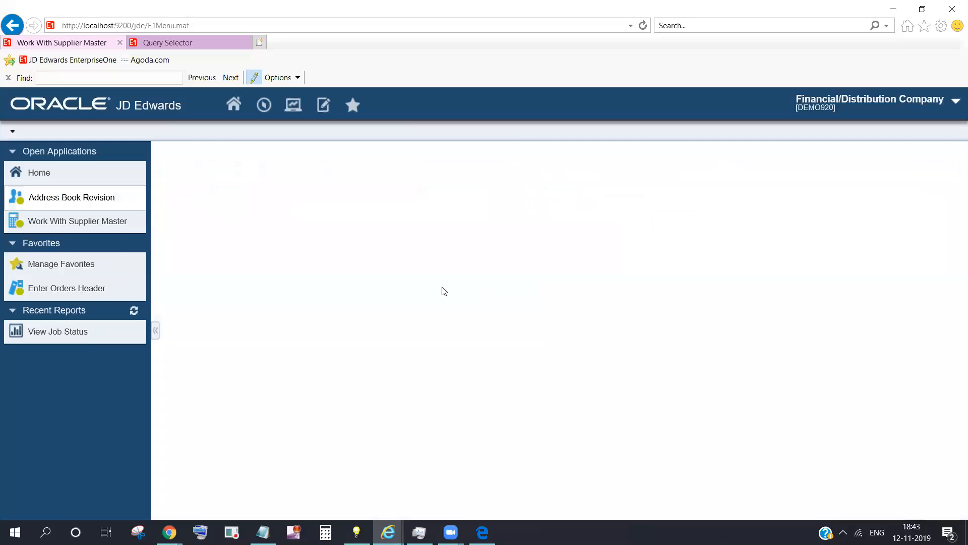
{"action": "left_click", "coordinate": [160, 190]}
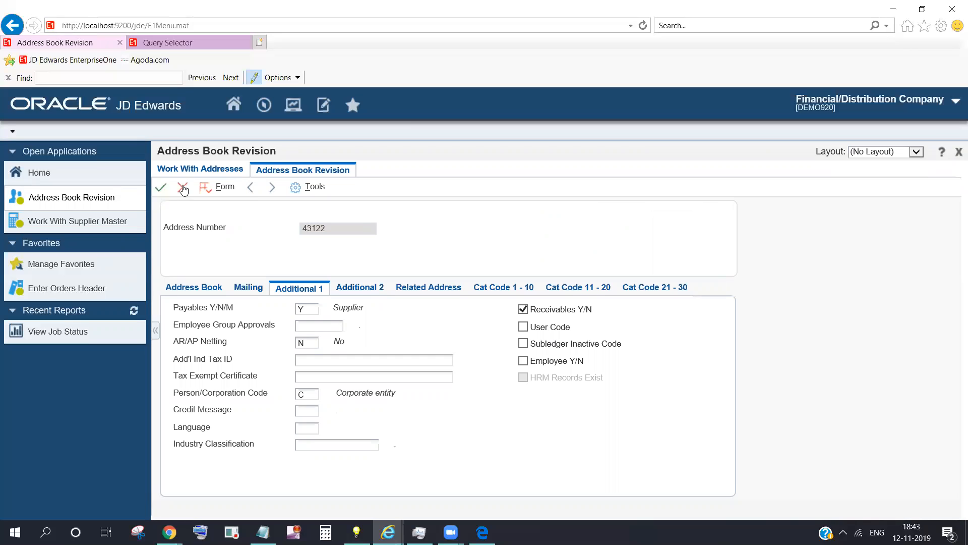
{"action": "left_click", "coordinate": [183, 189]}
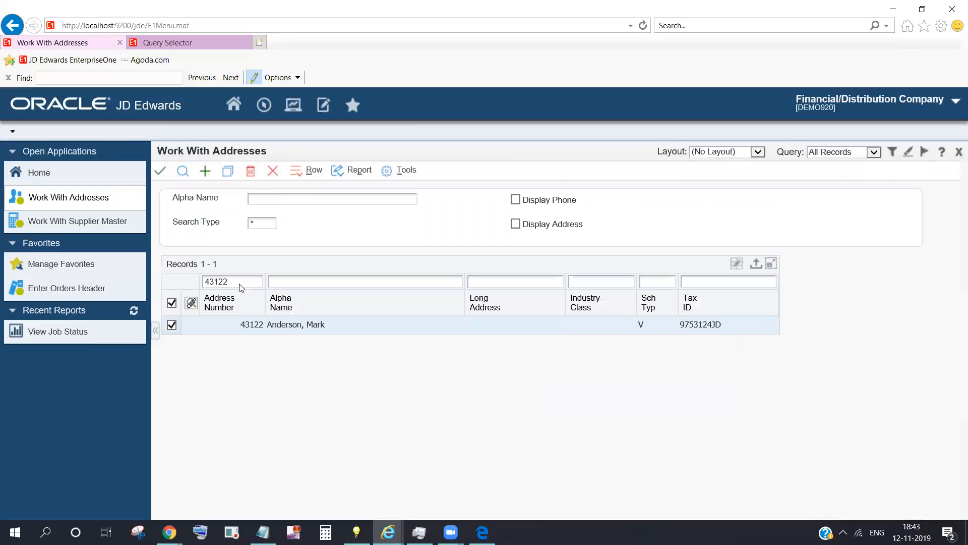
- Search Work With Addresses for the supplier's address number with search type C
{"action": "left_click", "coordinate": [172, 172]}
{"action": "left_click", "coordinate": [260, 224]}
{"action": "key", "text": "BackSpace"}
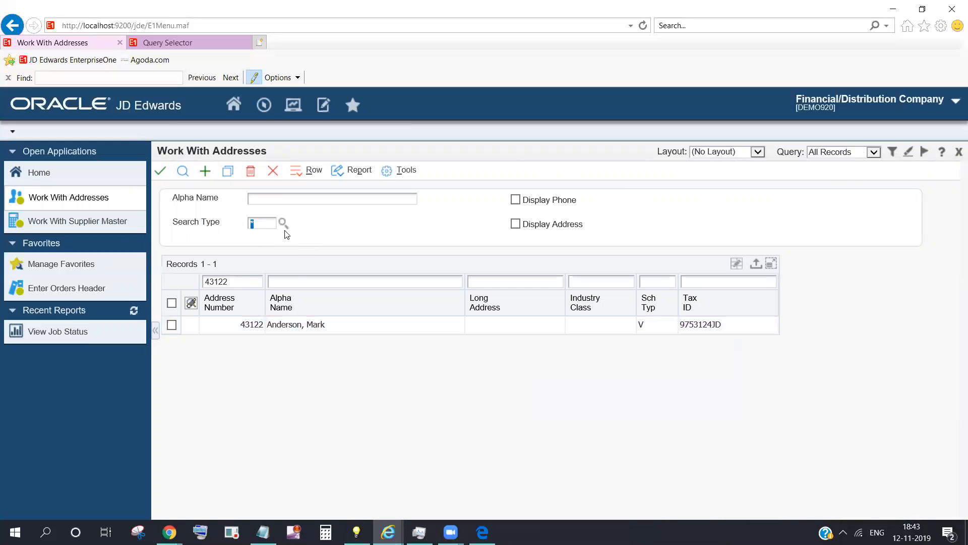
{"action": "type", "text": "c"}
{"action": "left_click", "coordinate": [182, 172]}
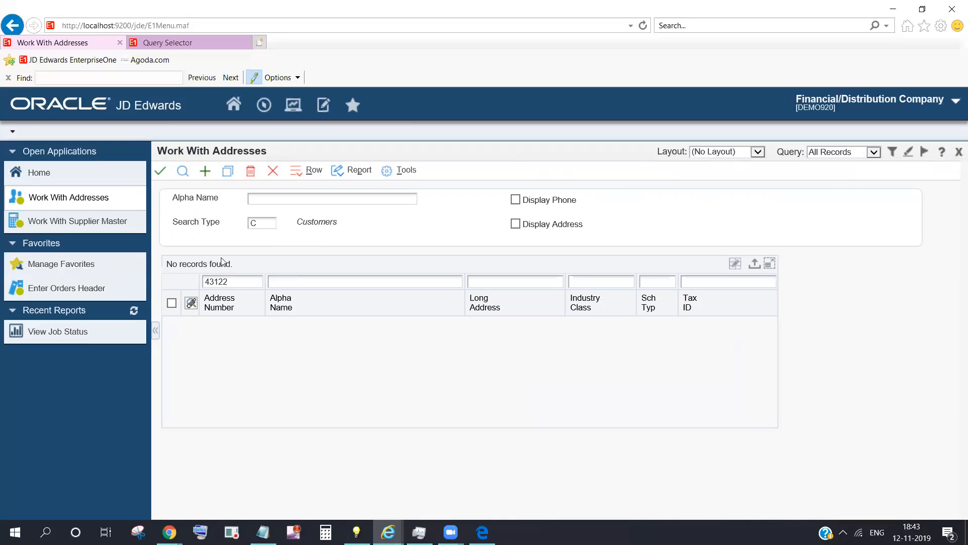
{"action": "left_click", "coordinate": [182, 172]}
- Clear the address number filter and list all addresses of search type C
{"action": "left_click", "coordinate": [266, 225]}
{"action": "key", "text": "BackSpace"}
{"action": "type", "text": "*"}
{"action": "left_click", "coordinate": [245, 281]}
{"action": "key", "text": "BackSpace"}
{"action": "key", "text": "BackSpace"}
{"action": "key", "text": "BackSpace"}
{"action": "key", "text": "BackSpace"}
{"action": "key", "text": "BackSpace"}
{"action": "left_click", "coordinate": [267, 225]}
{"action": "type", "text": "C"}
{"action": "left_click", "coordinate": [183, 171]}
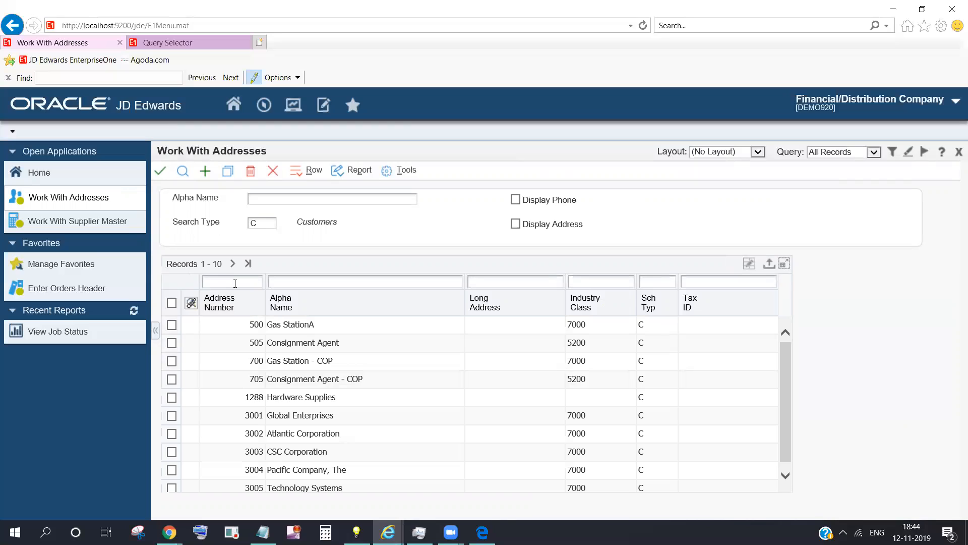
- Filter the customer list by the supplier's address number
{"action": "type", "text": "4"}
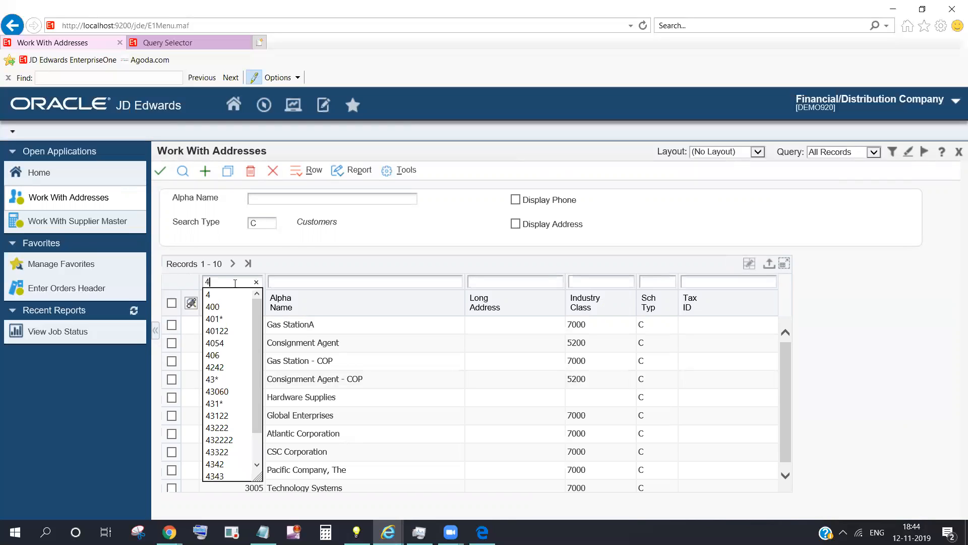
{"action": "type", "text": "3"}
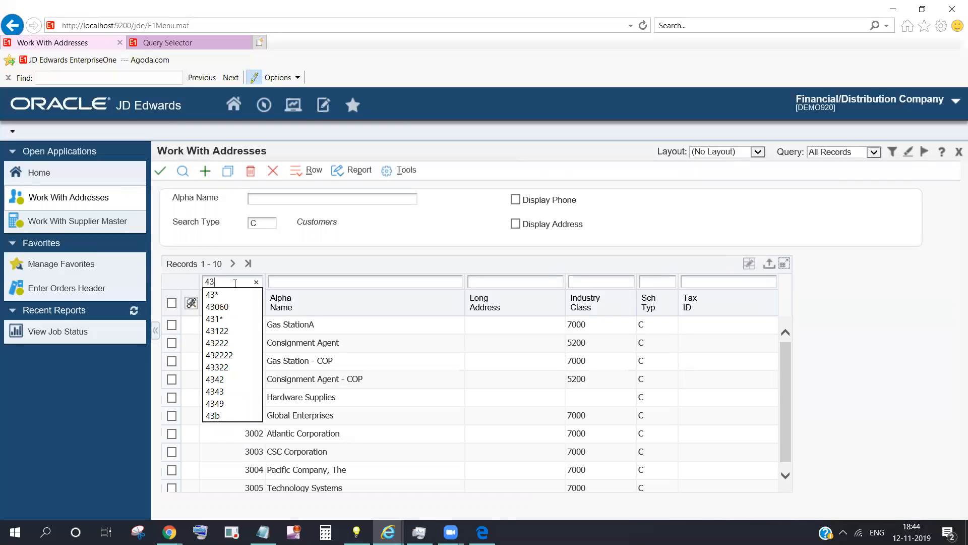
{"action": "type", "text": "122"}
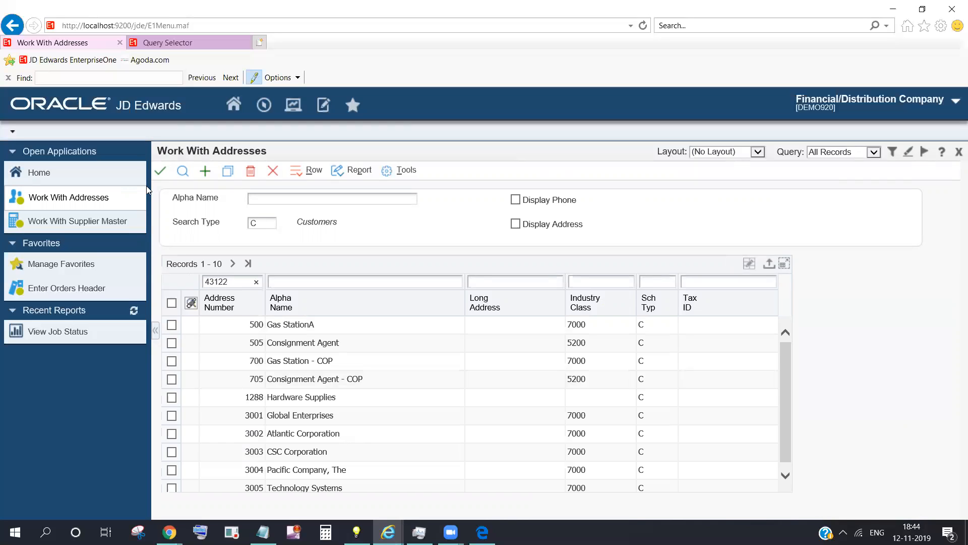
{"action": "left_click", "coordinate": [183, 171]}
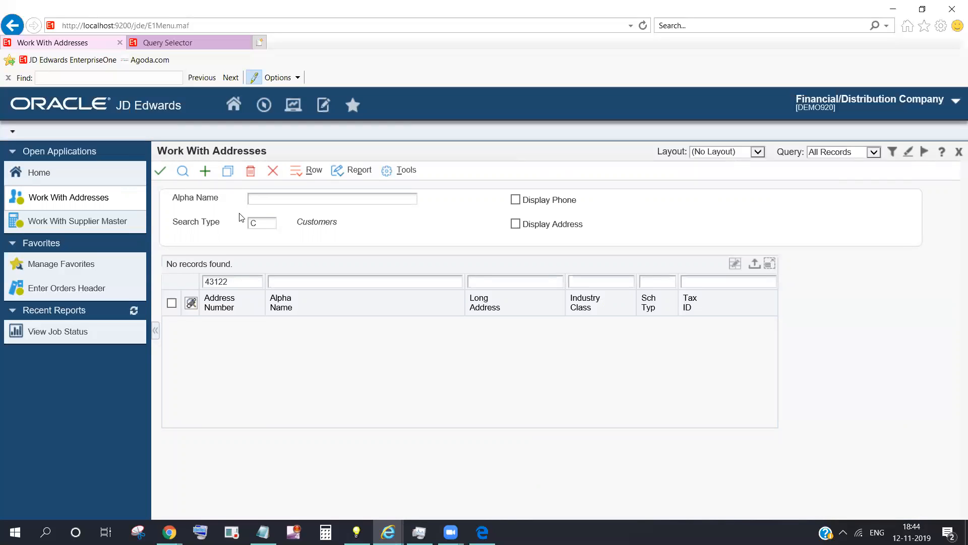
- Reset Search Type to * in Work With Addresses, switch to the supplier master, and return to the address search
{"action": "double_click", "coordinate": [268, 227]}
{"action": "key", "text": "BackSpace"}
{"action": "type", "text": "*"}
{"action": "left_click", "coordinate": [242, 281]}
{"action": "key", "text": "BackSpace"}
{"action": "key", "text": "BackSpace"}
{"action": "key", "text": "BackSpace"}
{"action": "key", "text": "BackSpace"}
{"action": "key", "text": "BackSpace"}
{"action": "left_click", "coordinate": [117, 220]}
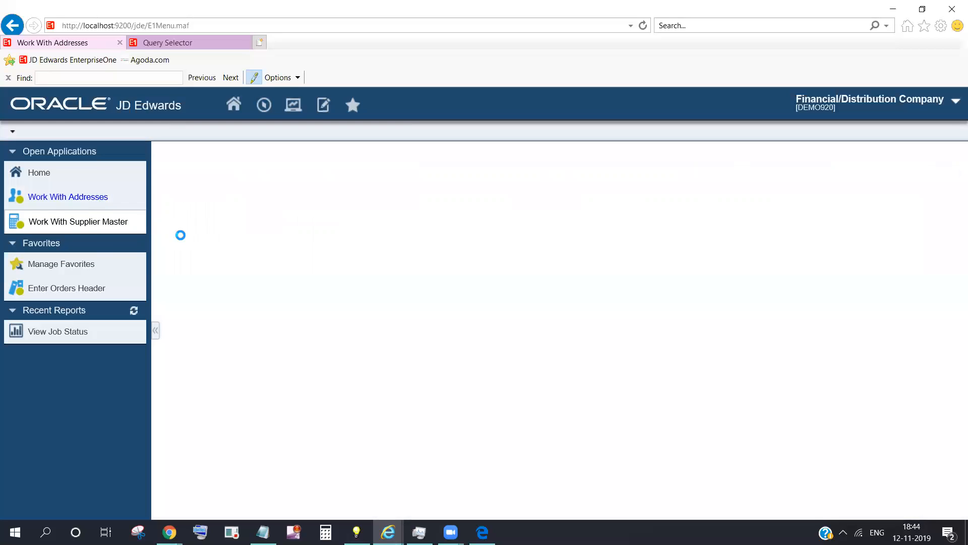
{"action": "left_click", "coordinate": [67, 197]}
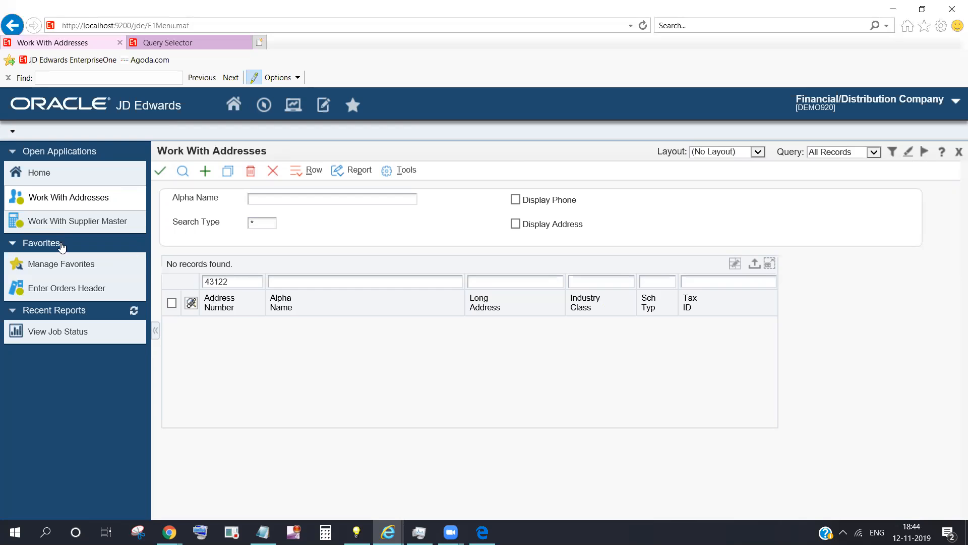
{"action": "left_click", "coordinate": [93, 201]}
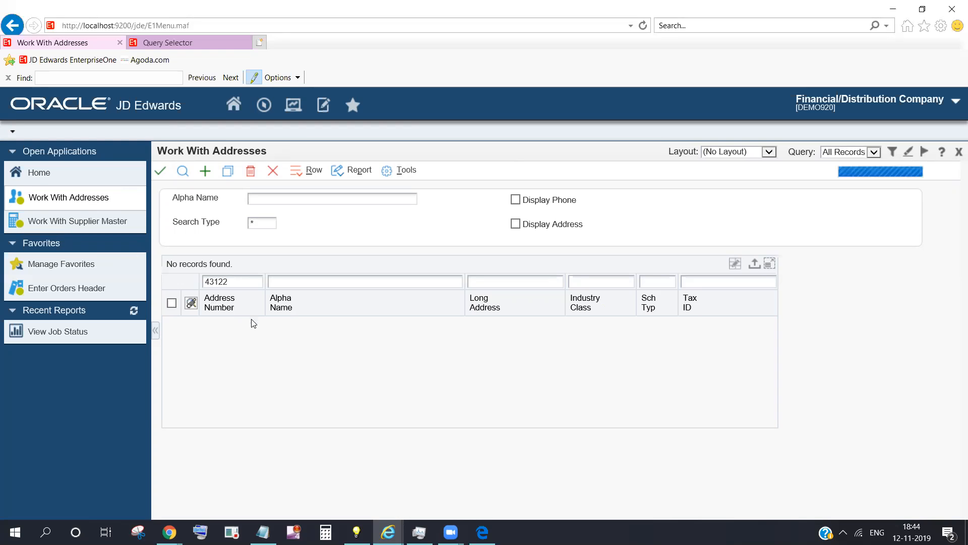
- Repeat the address number search in Work With Addresses under search type C
{"action": "left_click", "coordinate": [254, 223]}
{"action": "type", "text": "c"}
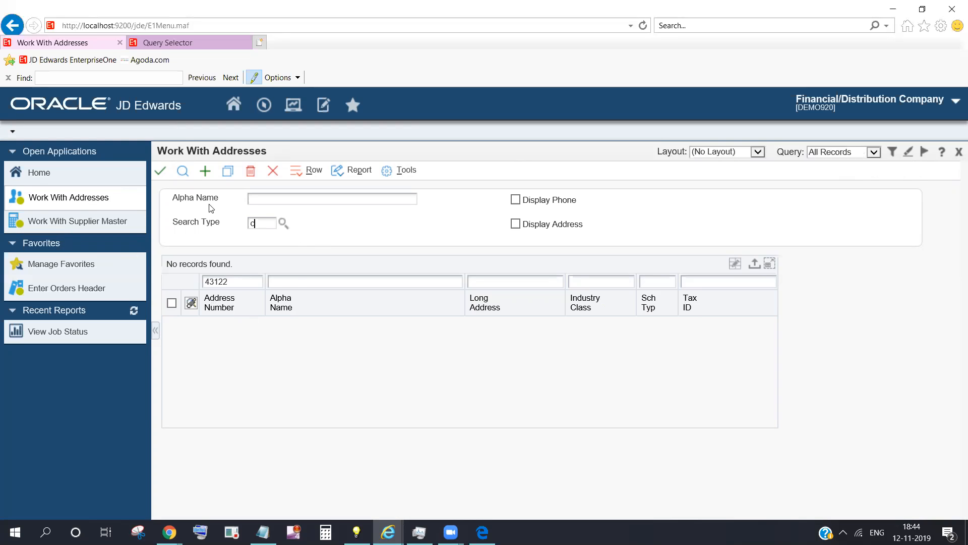
{"action": "left_click", "coordinate": [183, 172]}
{"action": "left_click", "coordinate": [235, 287]}
- Change Search Type to V and search for the same address number again
{"action": "double_click", "coordinate": [270, 220]}
{"action": "type", "text": "v"}
{"action": "left_click", "coordinate": [183, 174]}
- Open the supplier's address book record and review its Mailing and Additional 1 details
{"action": "left_click", "coordinate": [171, 325]}
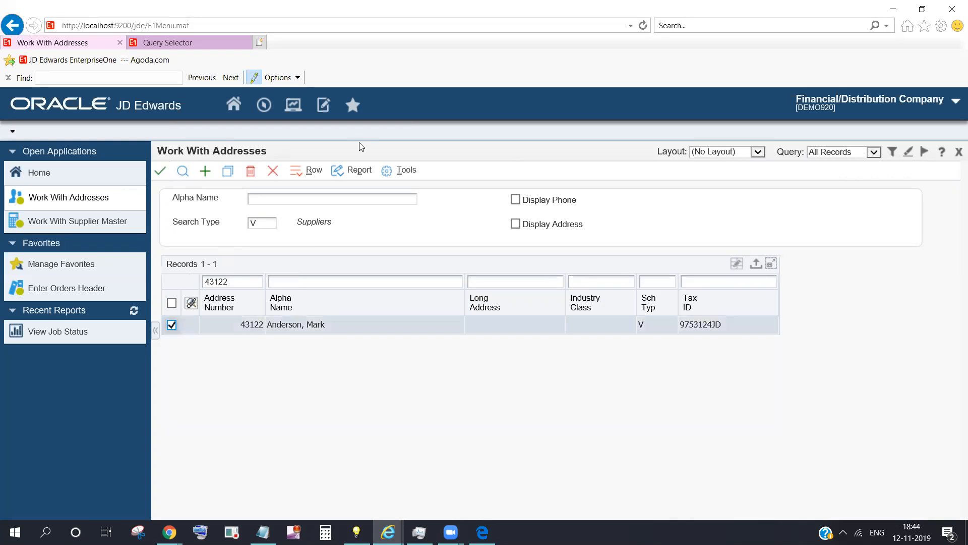
{"action": "left_click", "coordinate": [160, 172]}
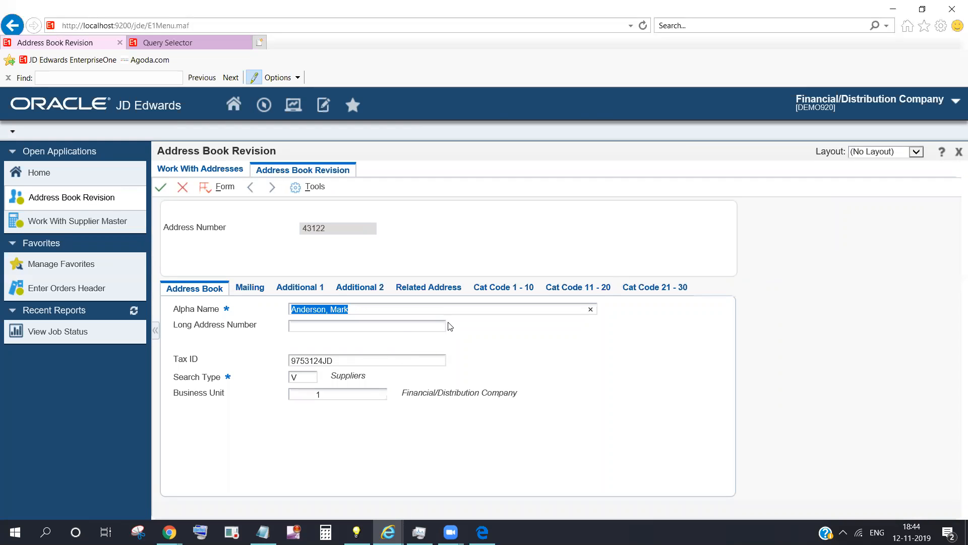
{"action": "left_click", "coordinate": [247, 290]}
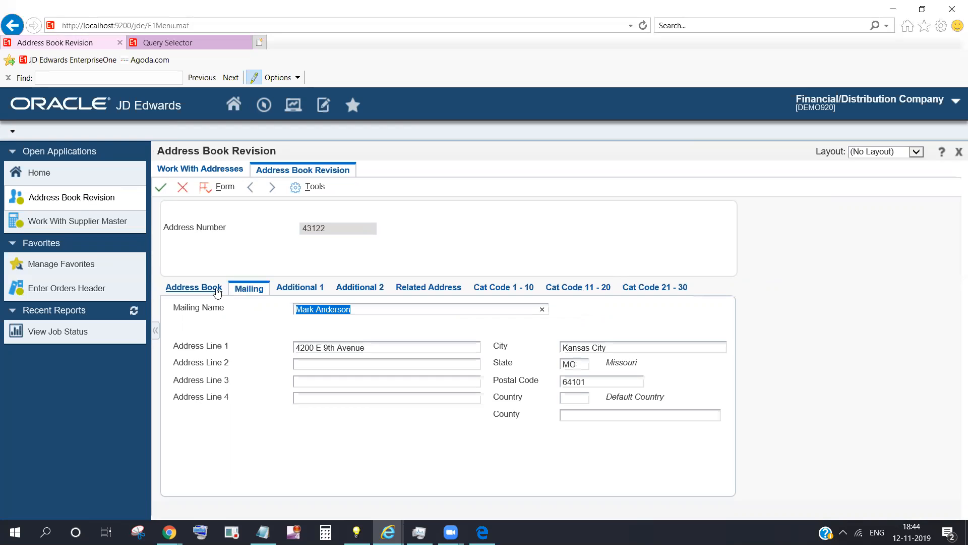
{"action": "left_click", "coordinate": [299, 288]}
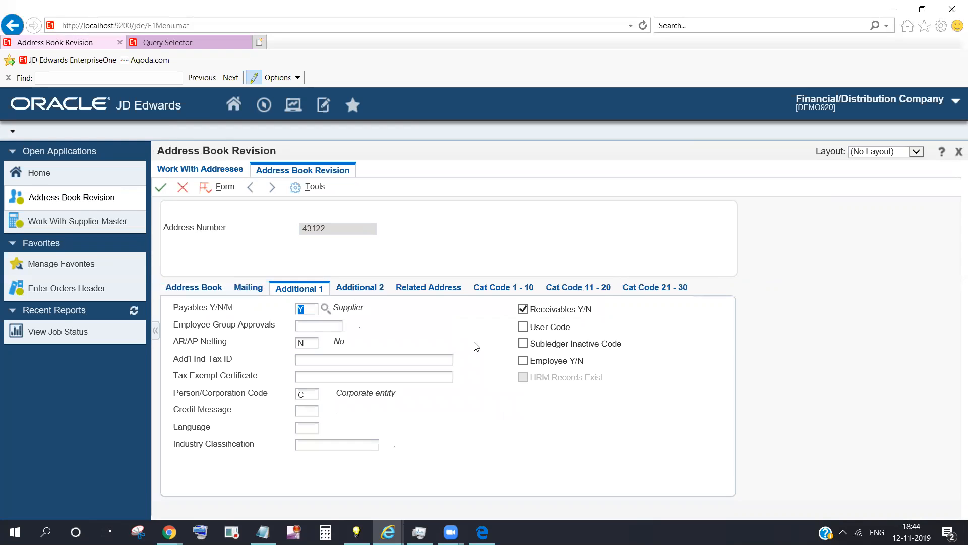
- Leave the supplier's address book record without saving and search for a shortened four-digit address number under search type V
{"action": "left_click", "coordinate": [524, 309]}
{"action": "left_click", "coordinate": [182, 190]}
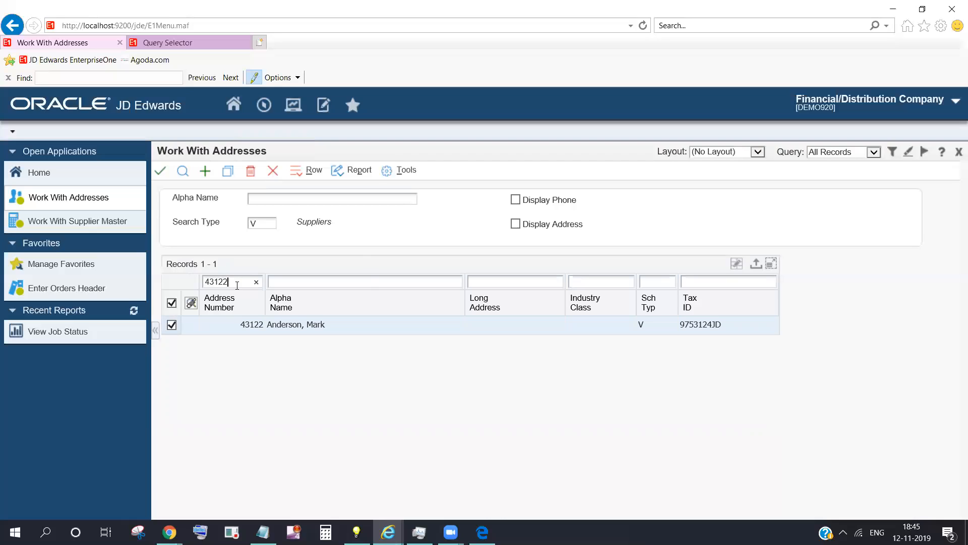
{"action": "key", "text": "BackSpace"}
{"action": "key", "text": "BackSpace"}
{"action": "key", "text": "BackSpace"}
{"action": "key", "text": "BackSpace"}
{"action": "key", "text": "BackSpace"}
{"action": "type", "text": "4312"}
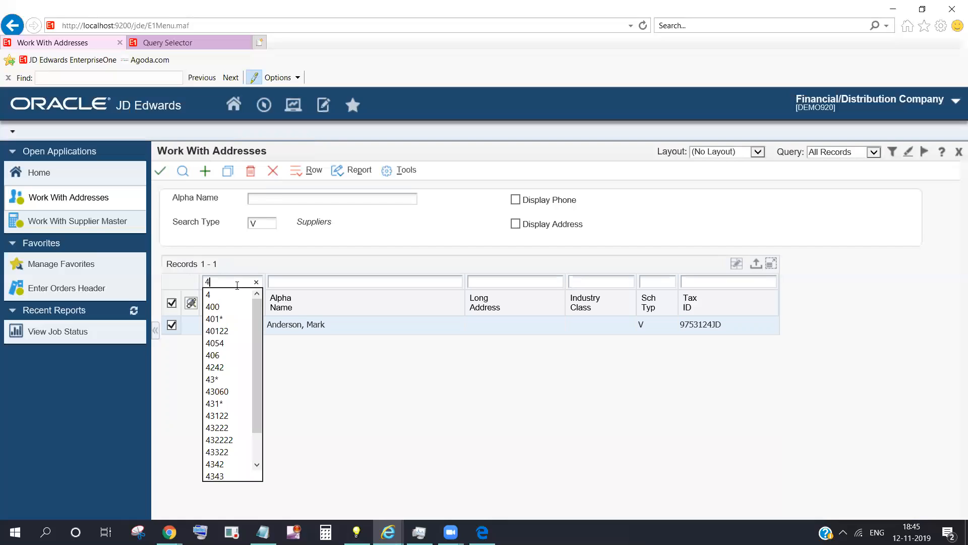
{"action": "left_click", "coordinate": [182, 172]}
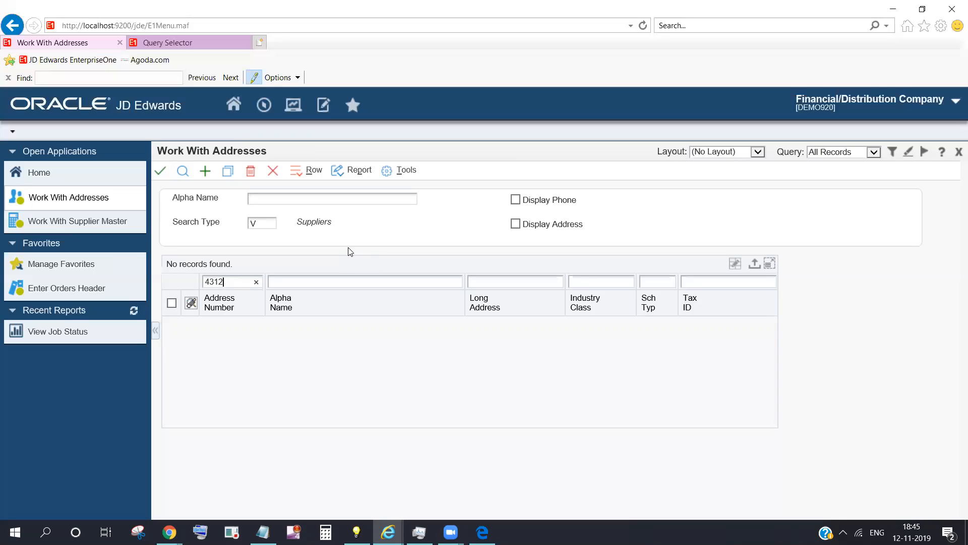
- Clear the address number filter, then close Work With Addresses and Work With Supplier Master
{"action": "key", "text": "BackSpace"}
{"action": "key", "text": "BackSpace"}
{"action": "key", "text": "BackSpace"}
{"action": "key", "text": "BackSpace"}
{"action": "left_click", "coordinate": [273, 171]}
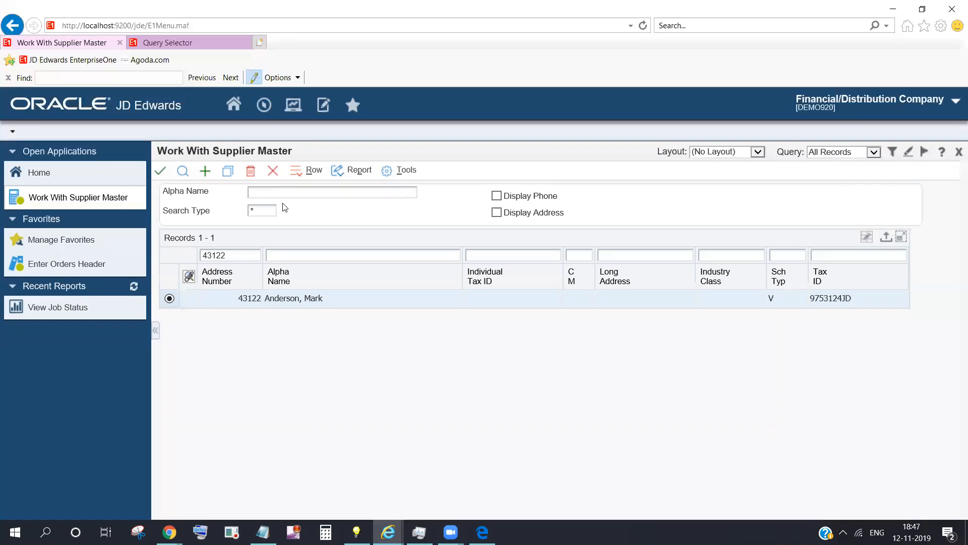
{"action": "left_click", "coordinate": [276, 173]}
- Launch application p0411 and start a new voucher
{"action": "left_click", "coordinate": [264, 105]}
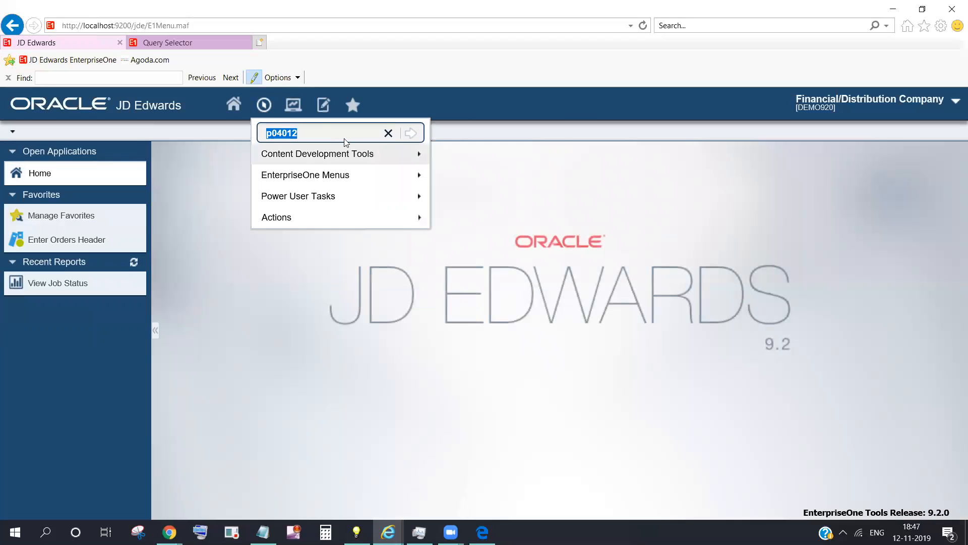
{"action": "left_click", "coordinate": [335, 131]}
{"action": "key", "text": "BackSpace"}
{"action": "key", "text": "BackSpace"}
{"action": "key", "text": "BackSpace"}
{"action": "key", "text": "BackSpace"}
{"action": "key", "text": "BackSpace"}
{"action": "key", "text": "BackSpace"}
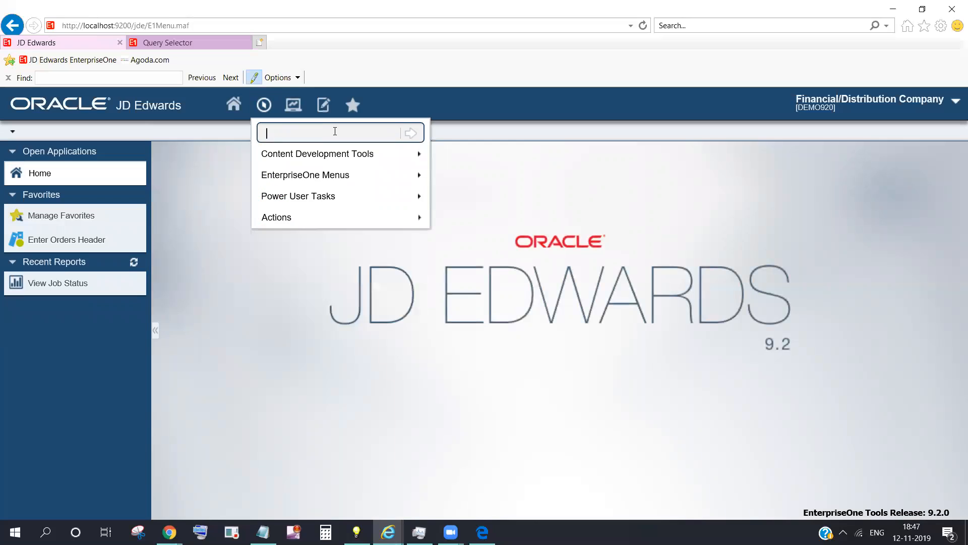
{"action": "type", "text": "p0411"}
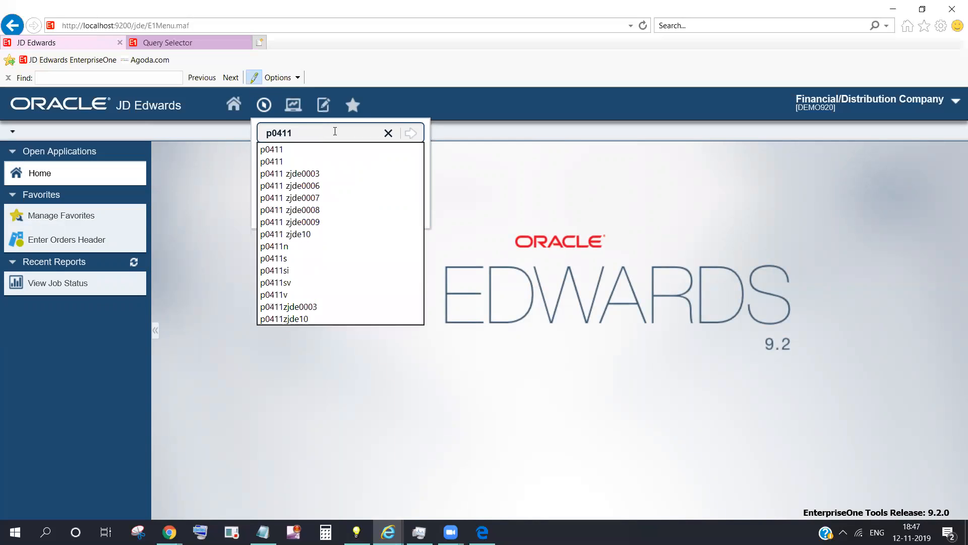
{"action": "left_click", "coordinate": [413, 134]}
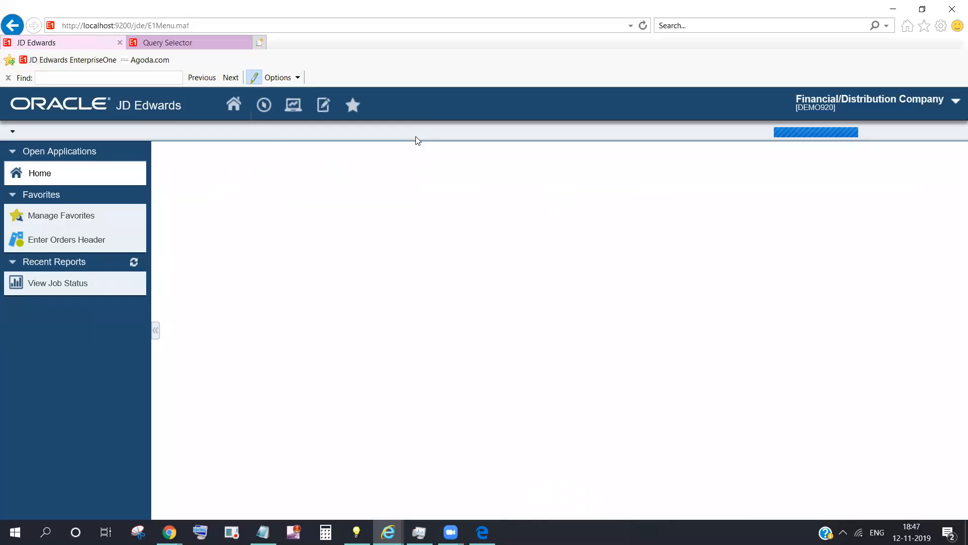
{"action": "left_click", "coordinate": [205, 172]}
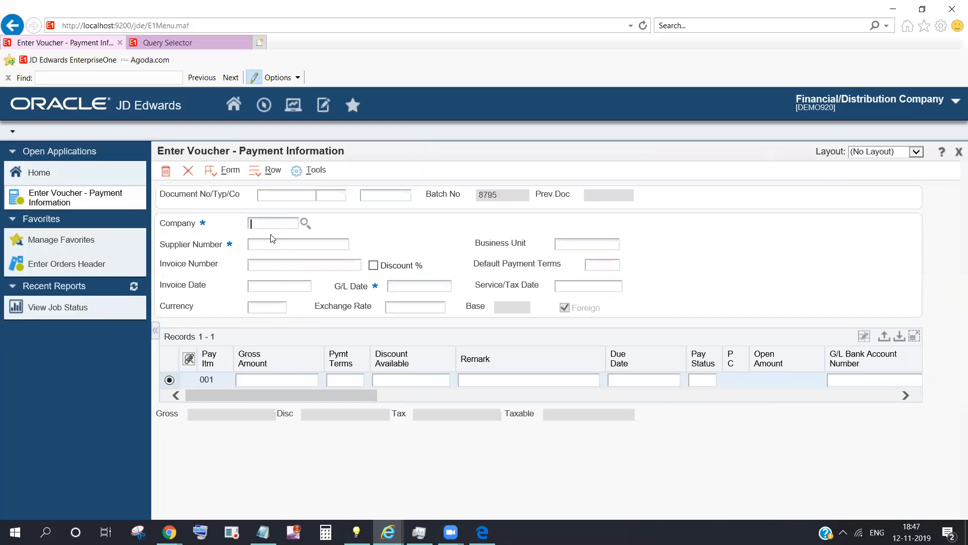
- Fill in the voucher header with company 00001, the supplier's number and invoice number 12345
{"action": "left_click", "coordinate": [278, 220]}
{"action": "left_click", "coordinate": [272, 259]}
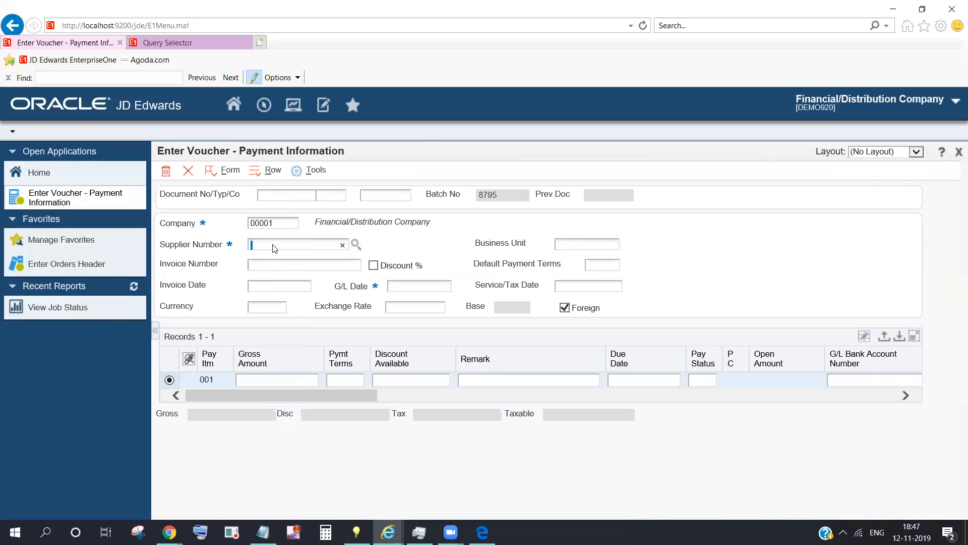
{"action": "type", "text": "43122"}
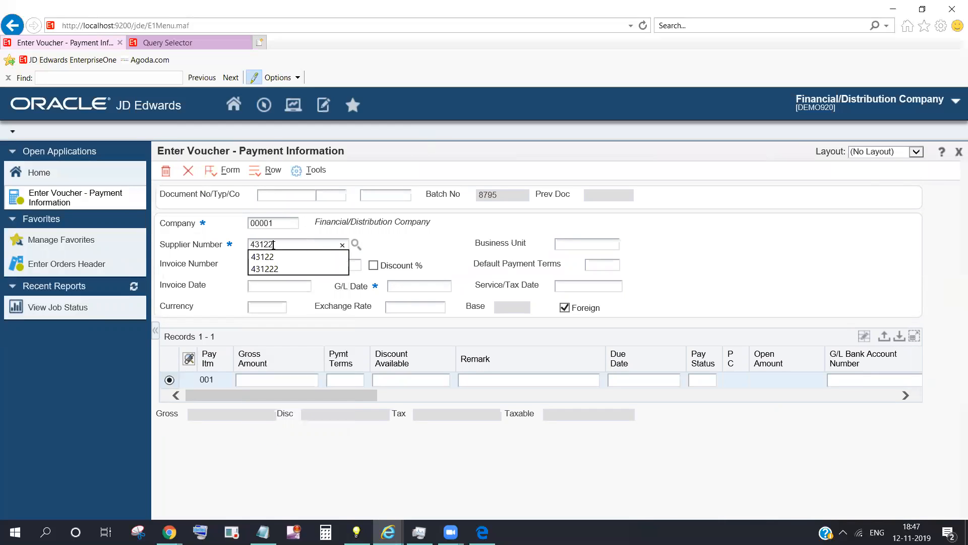
{"action": "key", "text": "Tab"}
{"action": "left_click", "coordinate": [270, 267]}
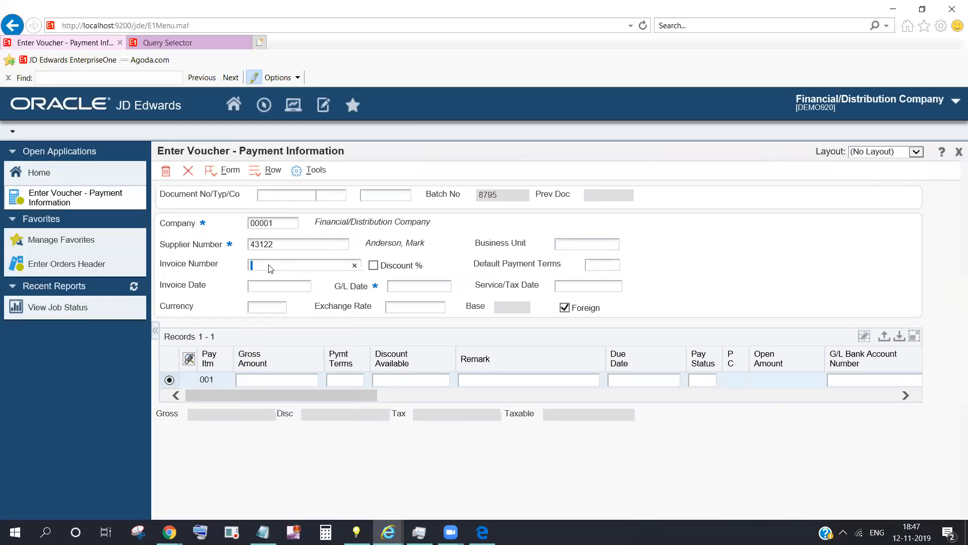
{"action": "type", "text": "12345"}
- Set both the invoice date and the G/L date to 11/12/2019
{"action": "left_click", "coordinate": [280, 285]}
{"action": "left_click", "coordinate": [318, 286]}
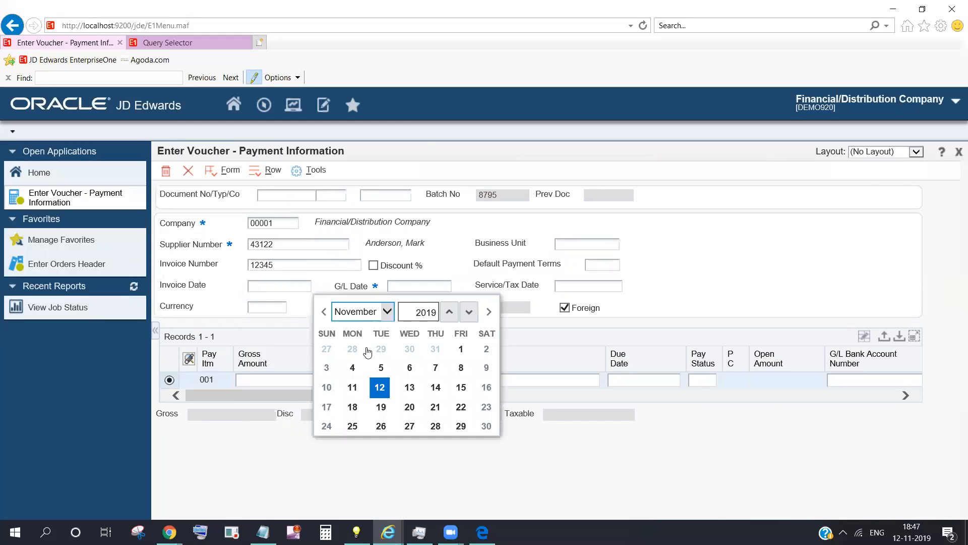
{"action": "left_click", "coordinate": [379, 389]}
{"action": "left_click", "coordinate": [434, 286]}
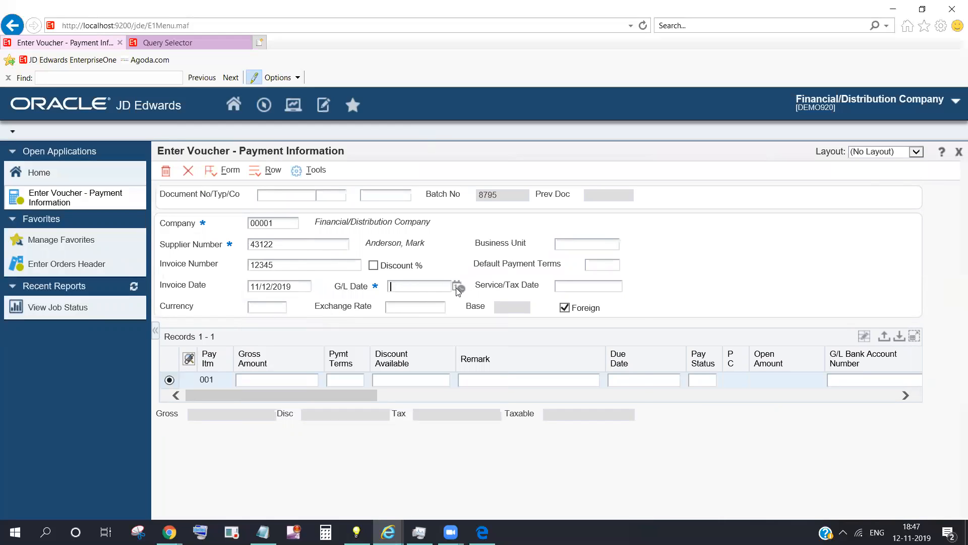
{"action": "left_click", "coordinate": [458, 287]}
{"action": "left_click", "coordinate": [519, 387]}
- Enter a gross amount of 1200 for pay item 001
{"action": "left_click", "coordinate": [271, 384]}
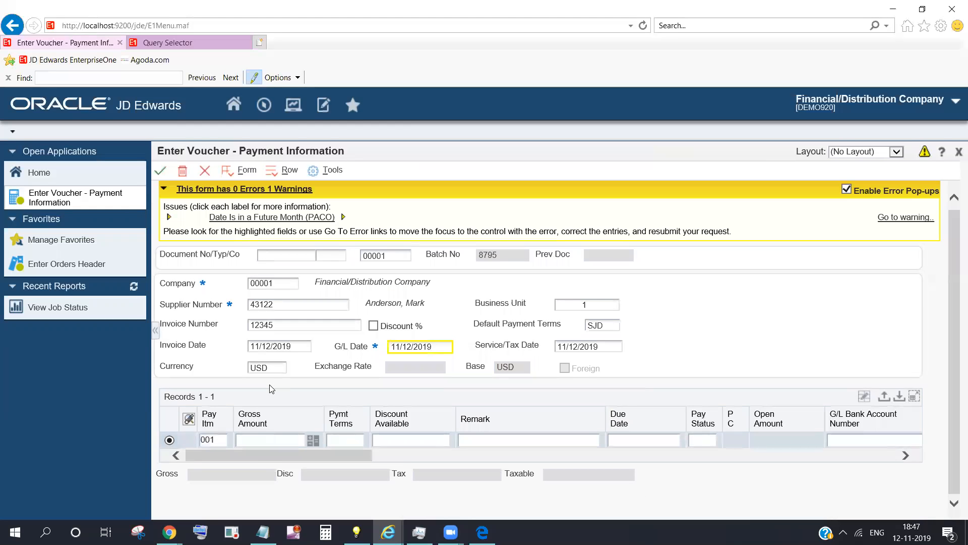
{"action": "type", "text": "1200"}
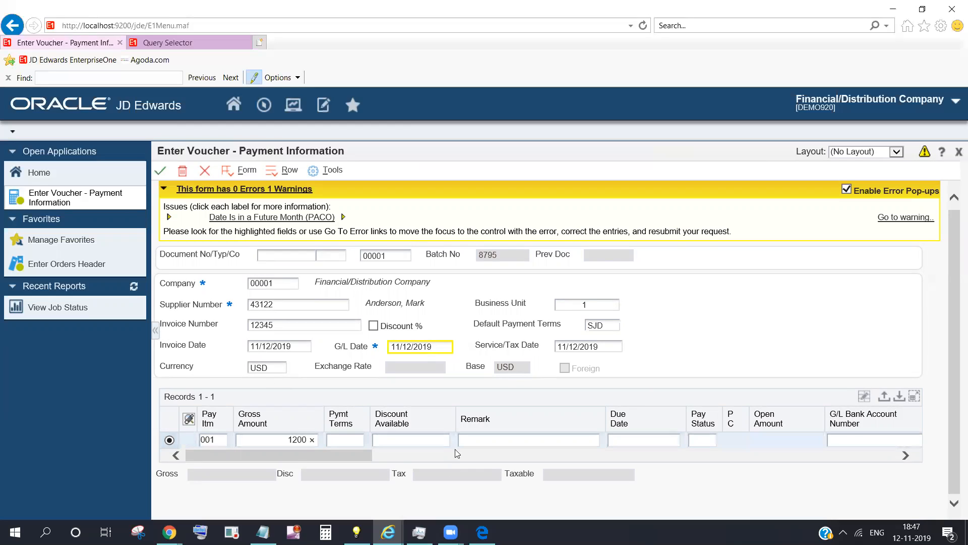
{"action": "left_click", "coordinate": [339, 460]}
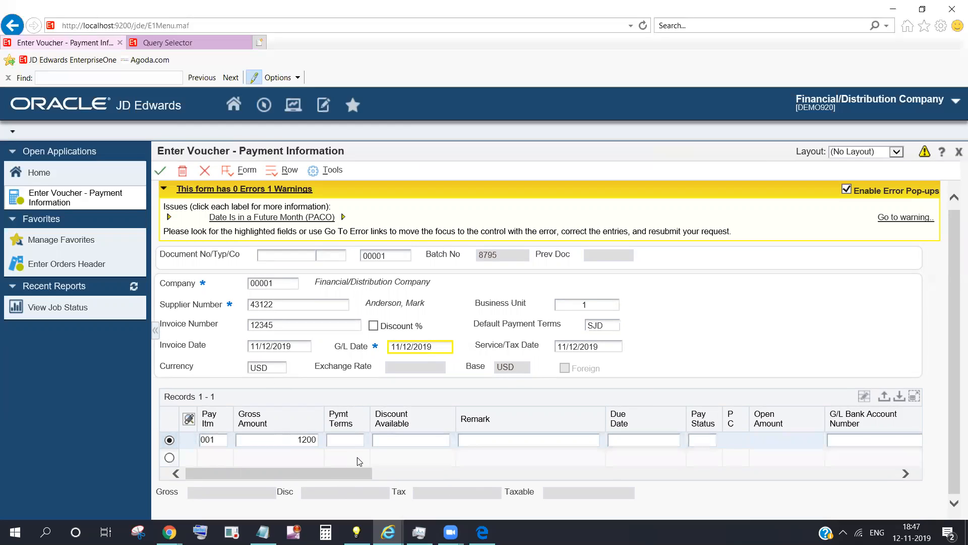
- Make pay item 001 recurring with 12 payments and the monthly frequency MO
{"action": "left_click_drag", "start_coordinate": [337, 474], "coordinate": [580, 482]}
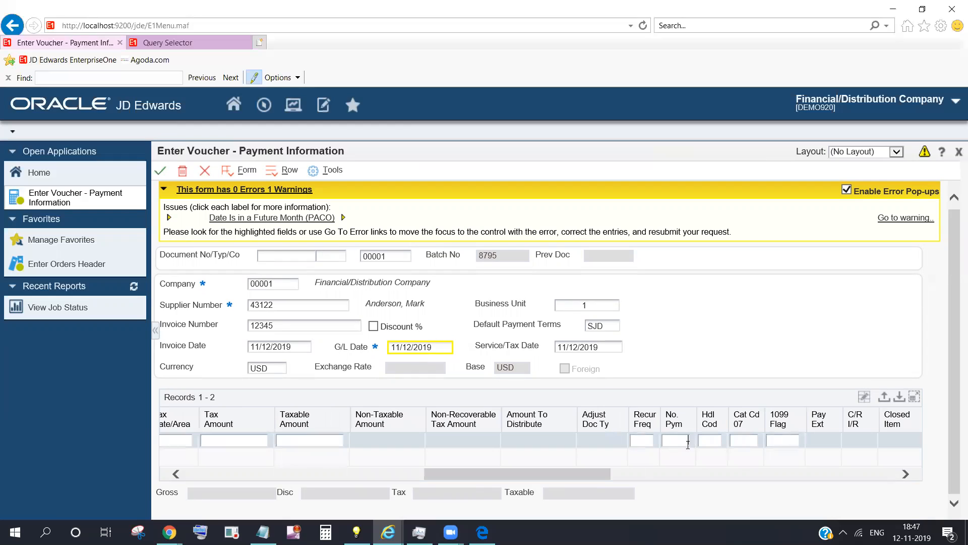
{"action": "type", "text": "12"}
{"action": "left_click", "coordinate": [641, 440]}
{"action": "left_click", "coordinate": [633, 444]}
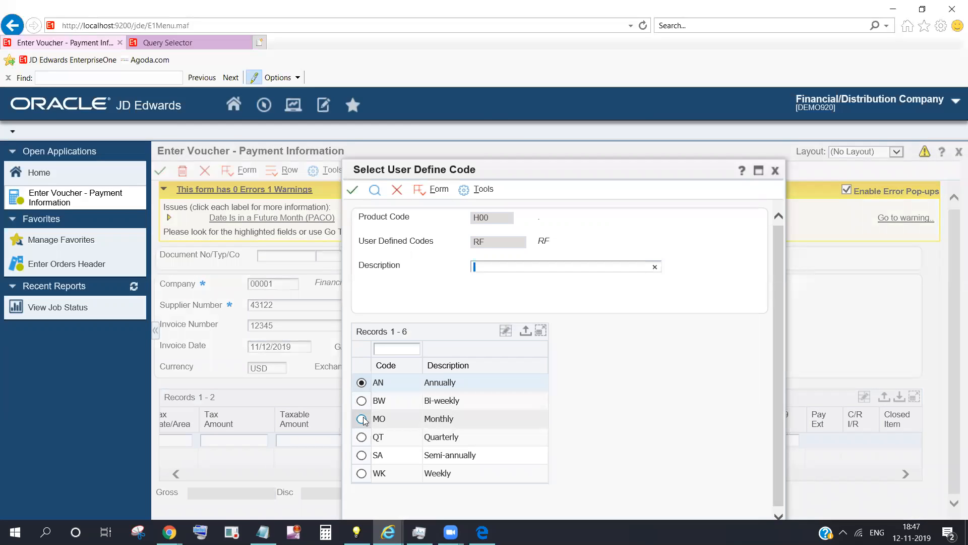
{"action": "left_click", "coordinate": [362, 419]}
{"action": "left_click", "coordinate": [352, 190]}
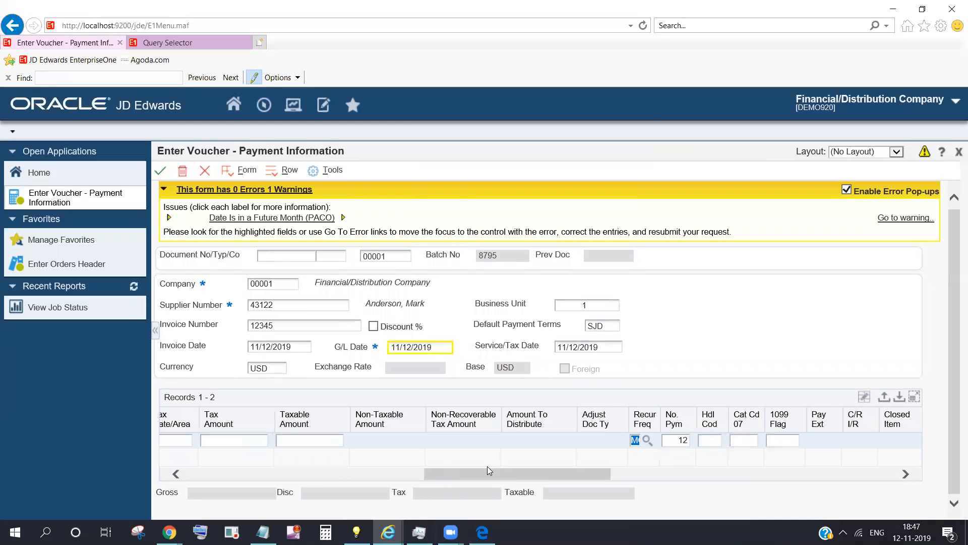
- Complete the pay item row and submit the voucher's payment information to proceed to G/L Distribution
{"action": "left_click_drag", "start_coordinate": [488, 475], "coordinate": [254, 490]}
{"action": "left_click", "coordinate": [259, 459]}
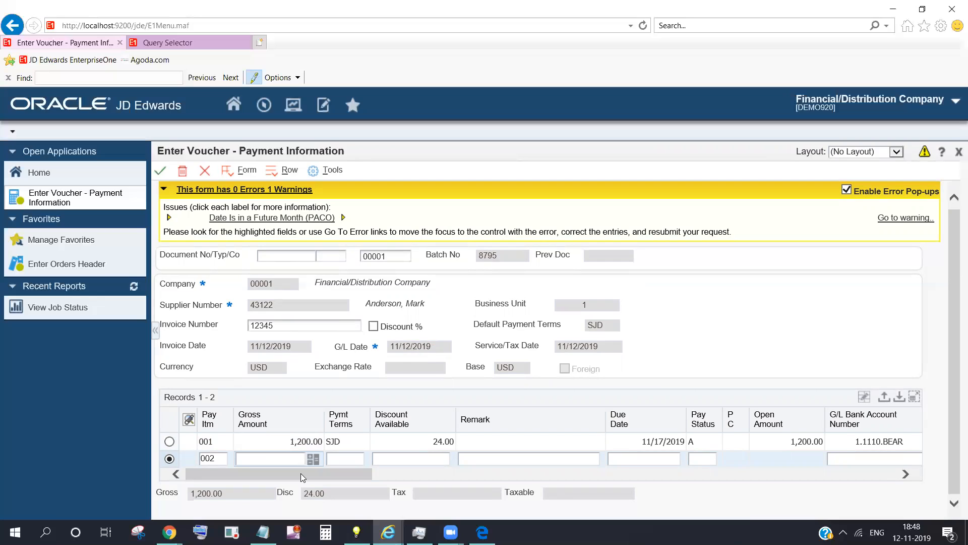
{"action": "left_click_drag", "start_coordinate": [300, 473], "coordinate": [279, 510]}
{"action": "left_click", "coordinate": [161, 173]}
{"action": "left_click", "coordinate": [160, 171]}
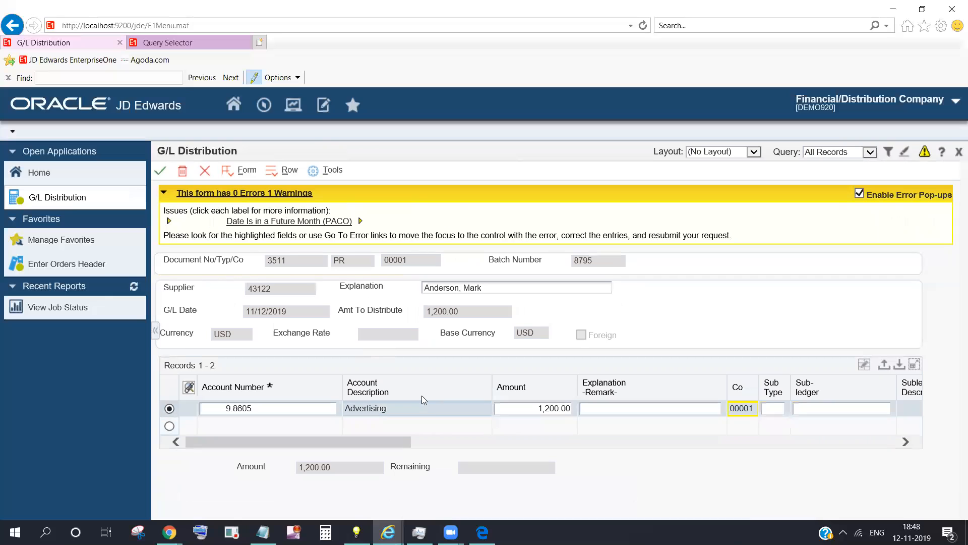
- Finish the G/L distribution row that assigns 1,200.00 to the Advertising account and save the distribution
{"action": "left_click", "coordinate": [261, 426]}
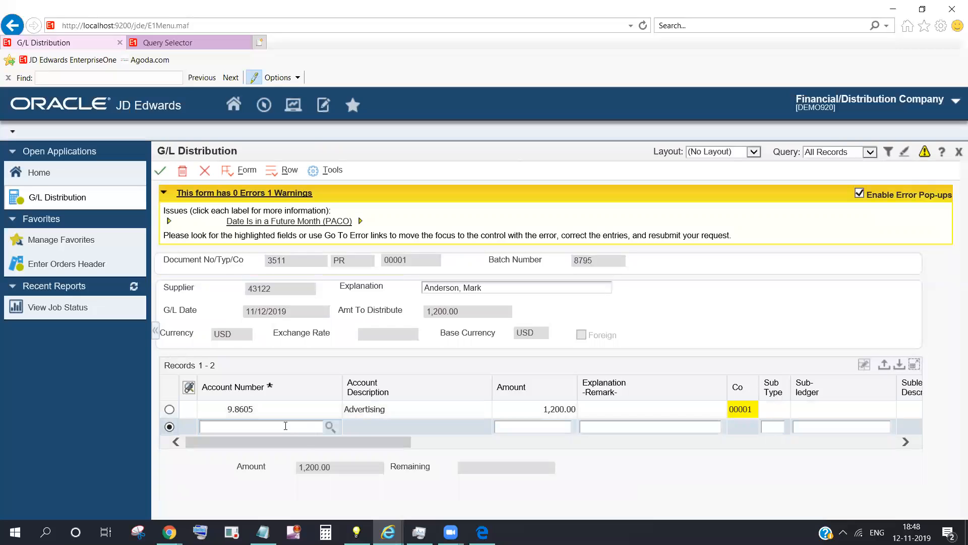
{"action": "left_click", "coordinate": [160, 174]}
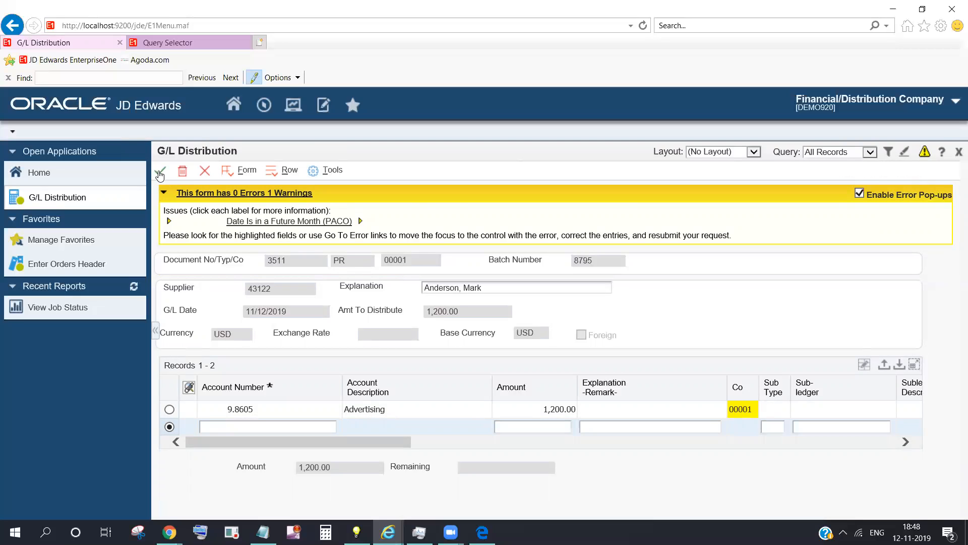
{"action": "left_click", "coordinate": [160, 175]}
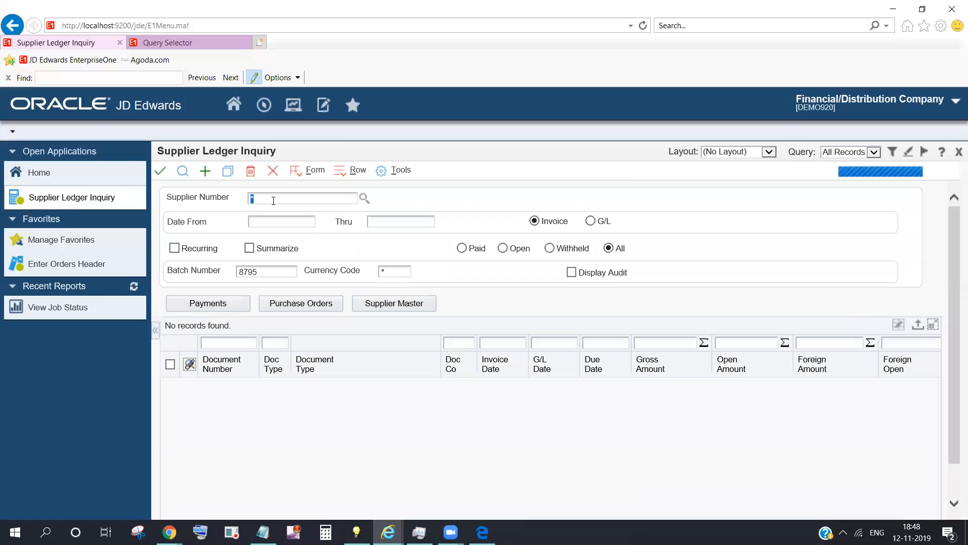
- Search the supplier ledger for batch 8795 across all suppliers and review the recurring voucher's details
{"action": "key", "text": "BackSpace"}
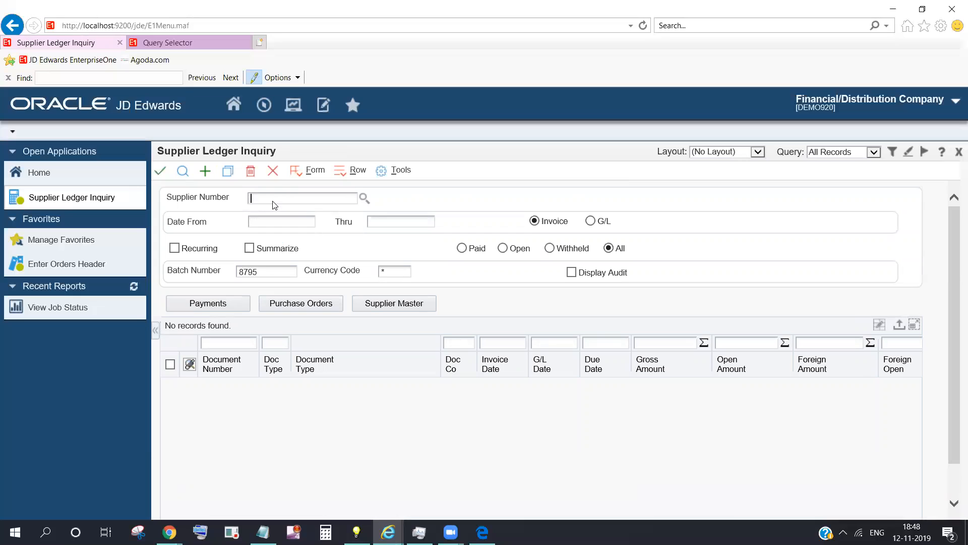
{"action": "left_click", "coordinate": [183, 172]}
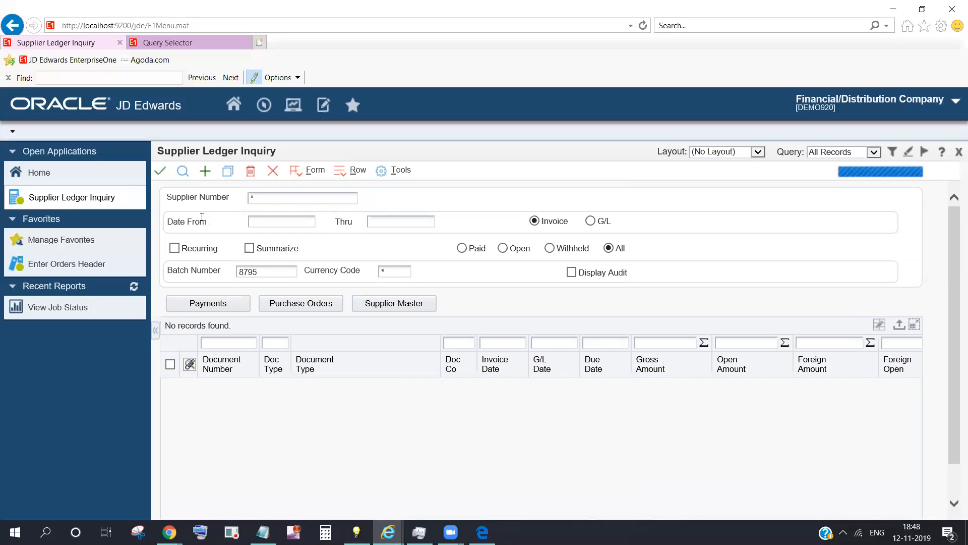
{"action": "left_click", "coordinate": [170, 385]}
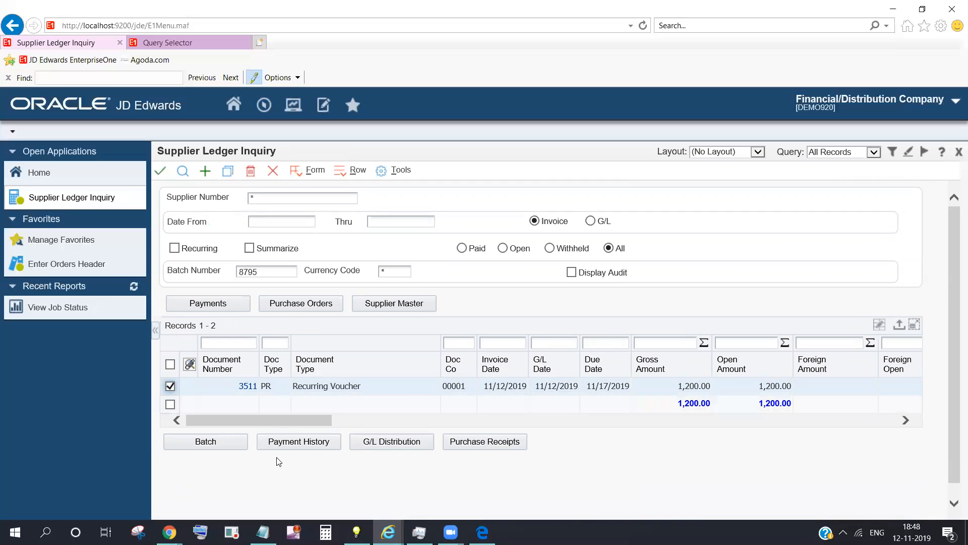
{"action": "left_click_drag", "start_coordinate": [235, 418], "coordinate": [255, 418]}
{"action": "left_click_drag", "start_coordinate": [318, 423], "coordinate": [336, 420]}
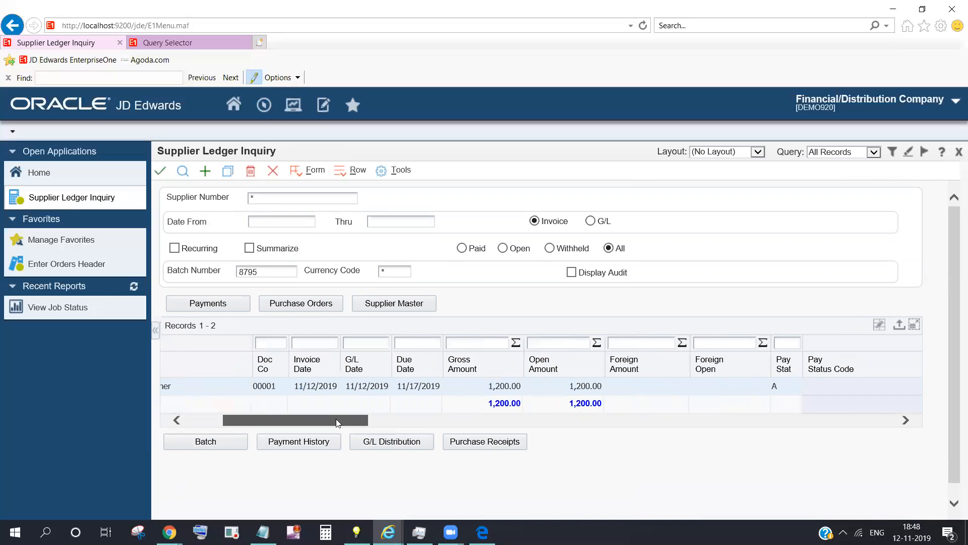
- Launch application p04120 to work with recurring voucher history
{"action": "left_click", "coordinate": [263, 105]}
{"action": "left_click", "coordinate": [312, 132]}
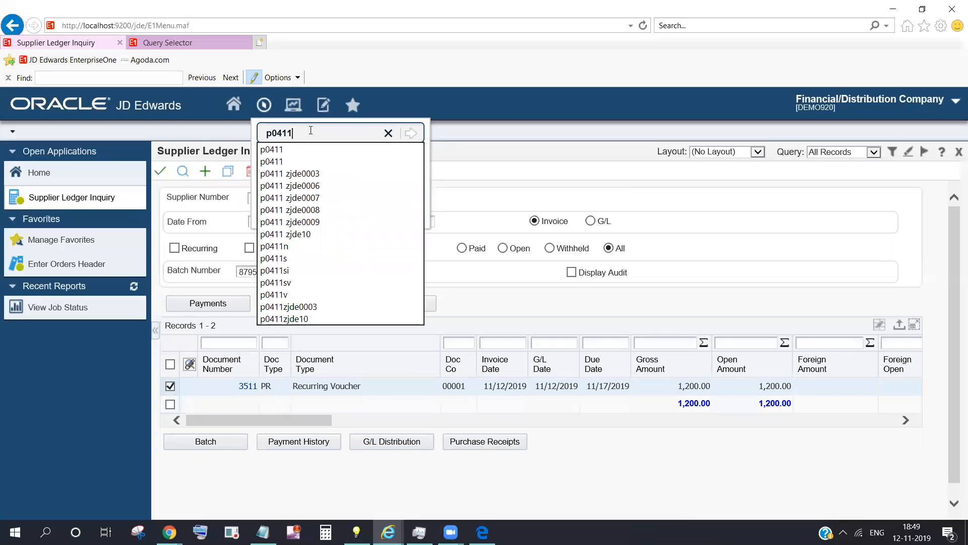
{"action": "key", "text": "BackSpace"}
{"action": "key", "text": "BackSpace"}
{"action": "key", "text": "BackSpace"}
{"action": "key", "text": "BackSpace"}
{"action": "key", "text": "BackSpace"}
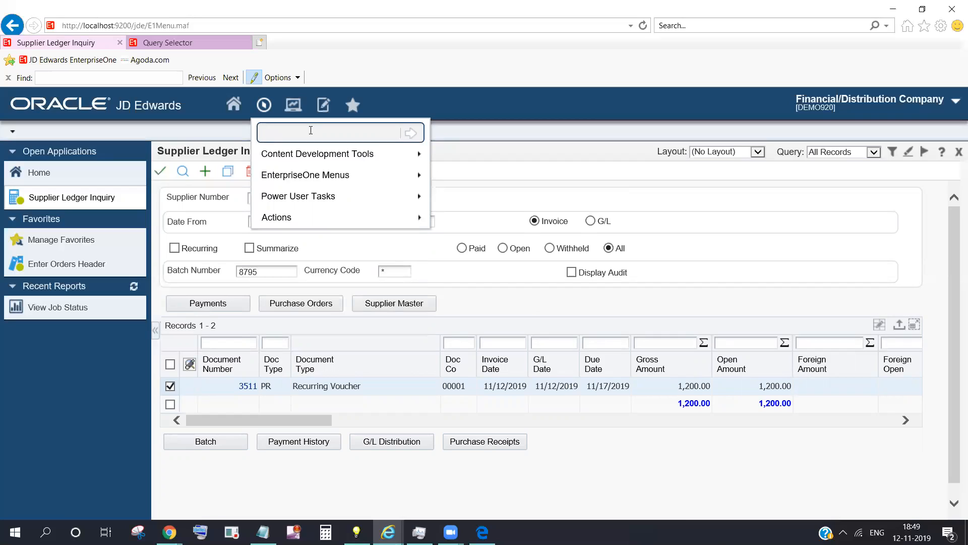
{"action": "type", "text": "o04120"}
{"action": "key", "text": "BackSpace"}
{"action": "key", "text": "BackSpace"}
{"action": "key", "text": "BackSpace"}
{"action": "key", "text": "BackSpace"}
{"action": "key", "text": "BackSpace"}
{"action": "key", "text": "BackSpace"}
{"action": "type", "text": "p4"}
{"action": "key", "text": "BackSpace"}
{"action": "type", "text": "04120"}
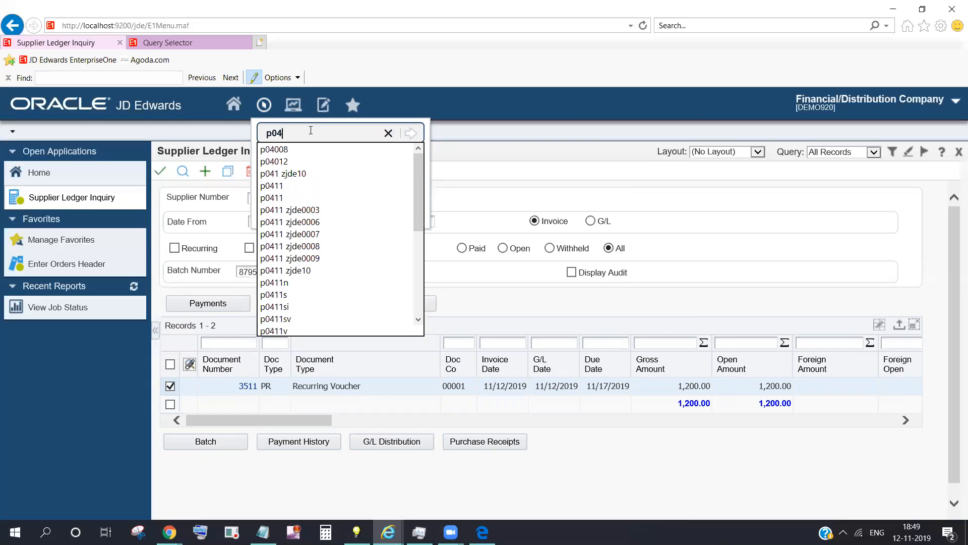
{"action": "left_click", "coordinate": [411, 133]}
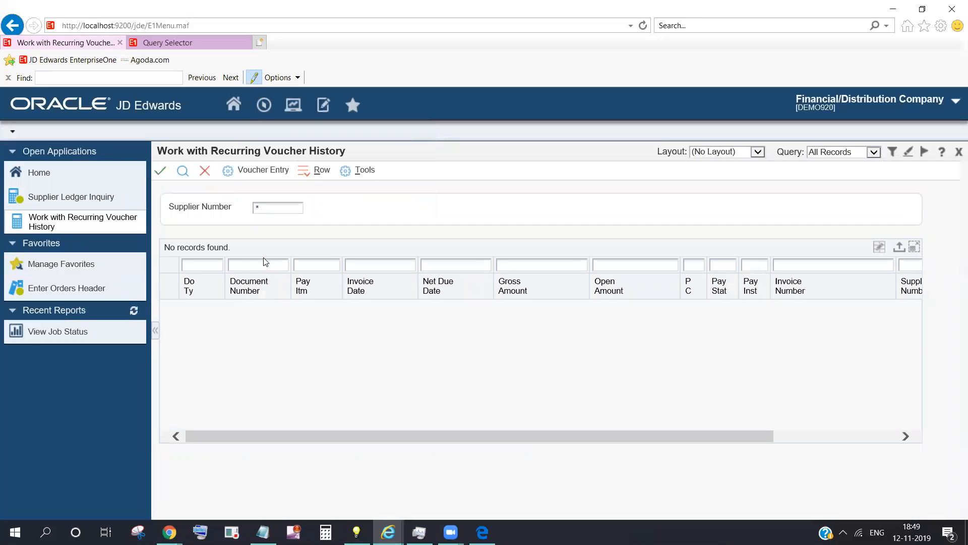
- Filter the recurring voucher history by document number 3511
{"action": "left_click", "coordinate": [284, 266]}
{"action": "type", "text": "35114"}
{"action": "key", "text": "BackSpace"}
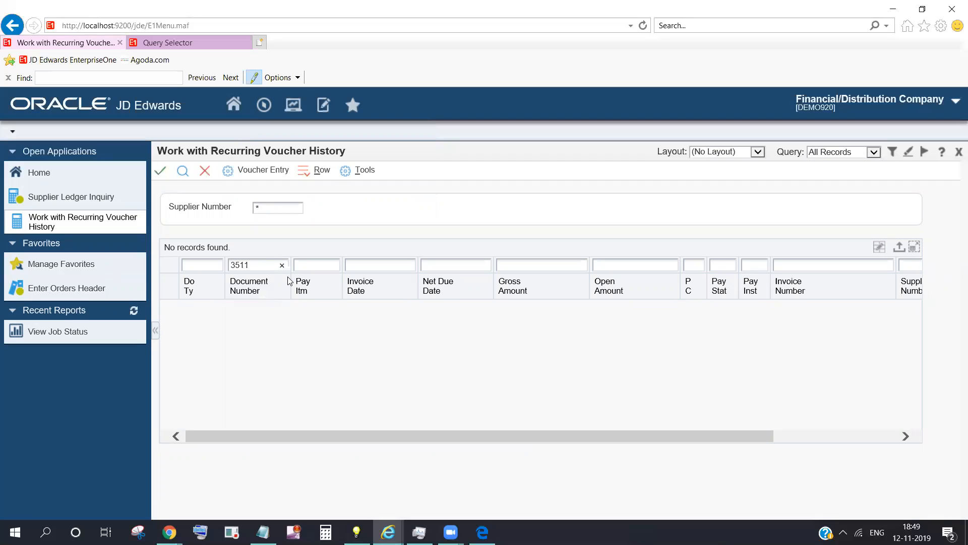